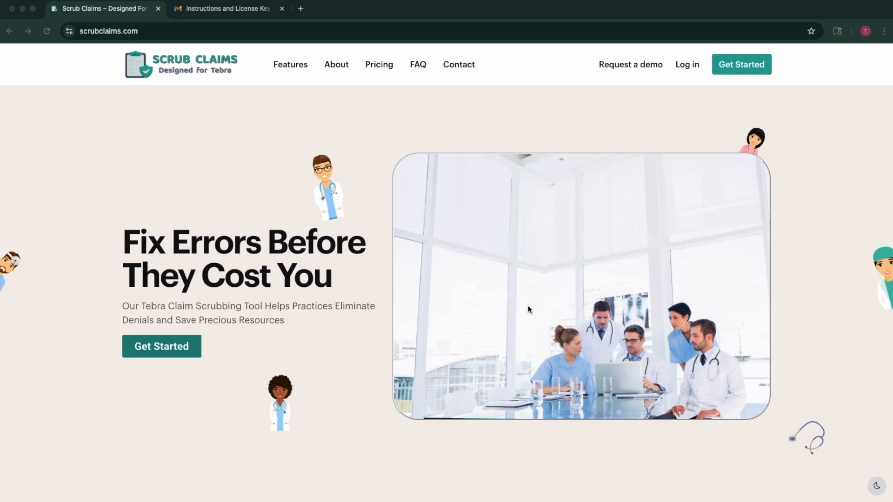
Go to the pricing page and pick the $149-per-month Monthly Plan to start checkout.
scroll(528, 305, "down", 10)
scroll(528, 306, "up", 10)
left_click(783, 107)
left_click(741, 64)
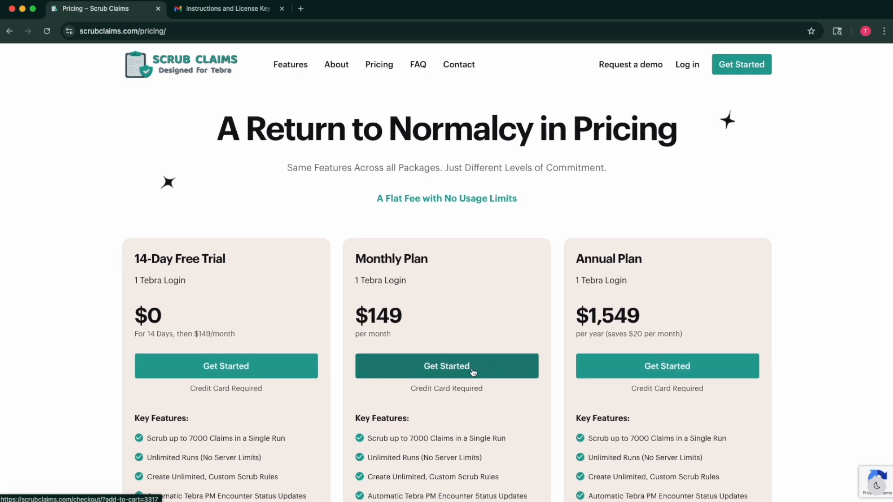
left_click(471, 372)
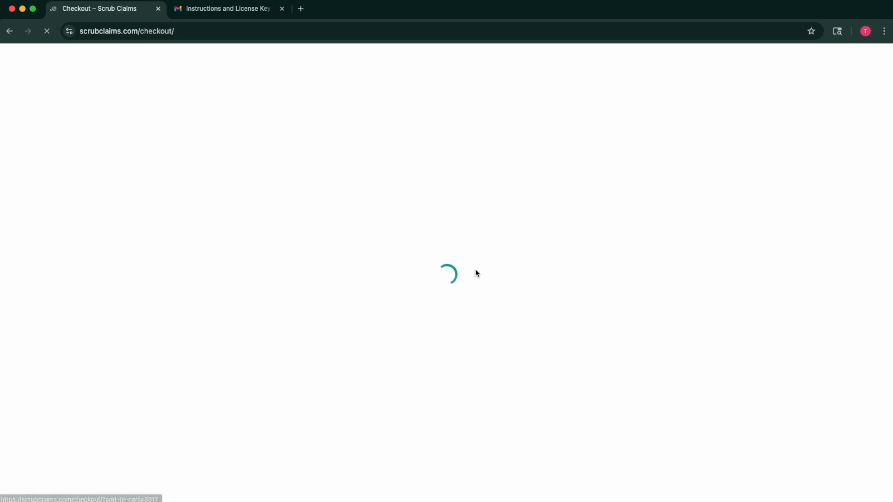
Scroll down the Monthly Subscription checkout form, showing $149.00 due today, to Sign up now.
scroll(475, 270, "down", 2)
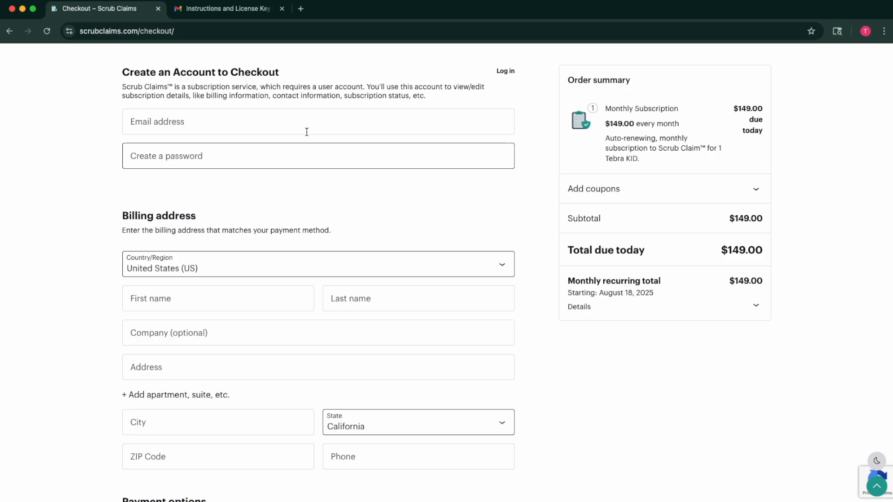
scroll(331, 230, "down", 1)
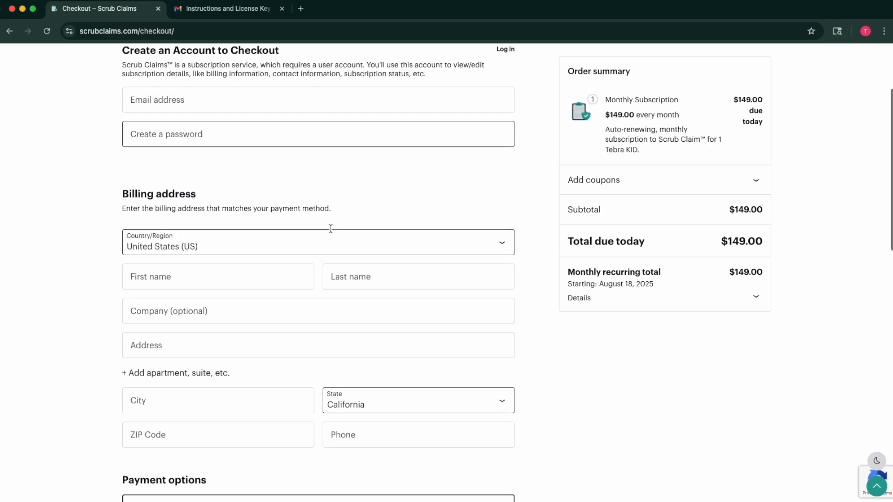
scroll(330, 231, "down", 5)
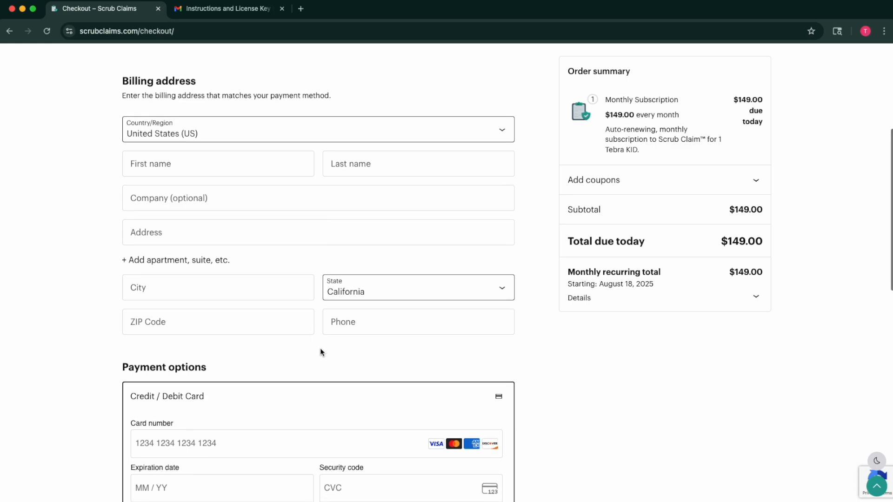
scroll(321, 351, "down", 15)
scroll(392, 458, "down", 2)
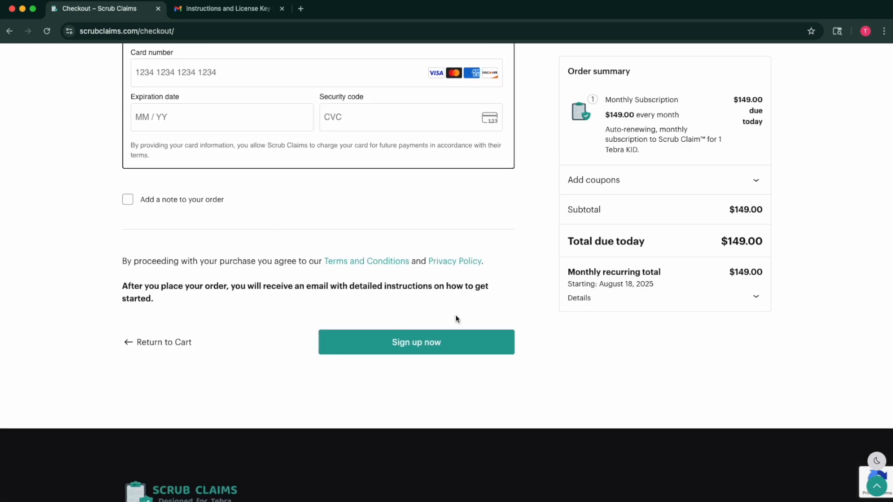
Read through the order confirmation email from the Gmail inbox.
left_click(227, 9)
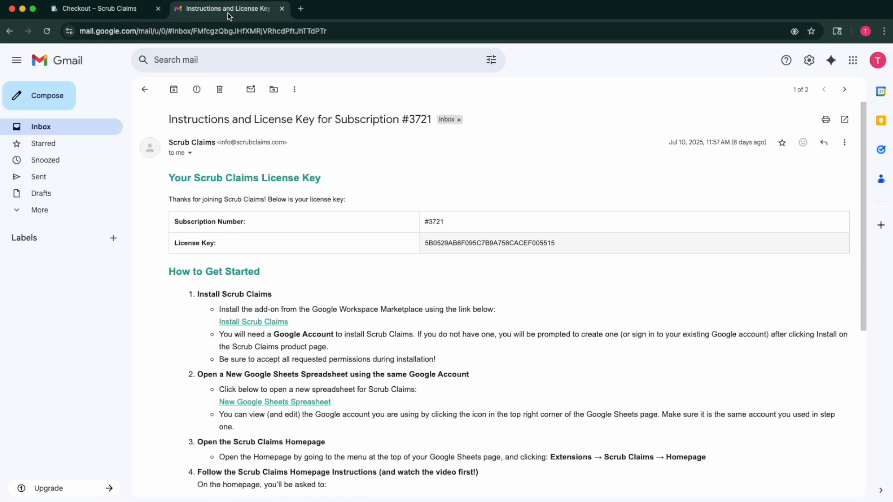
left_click(145, 89)
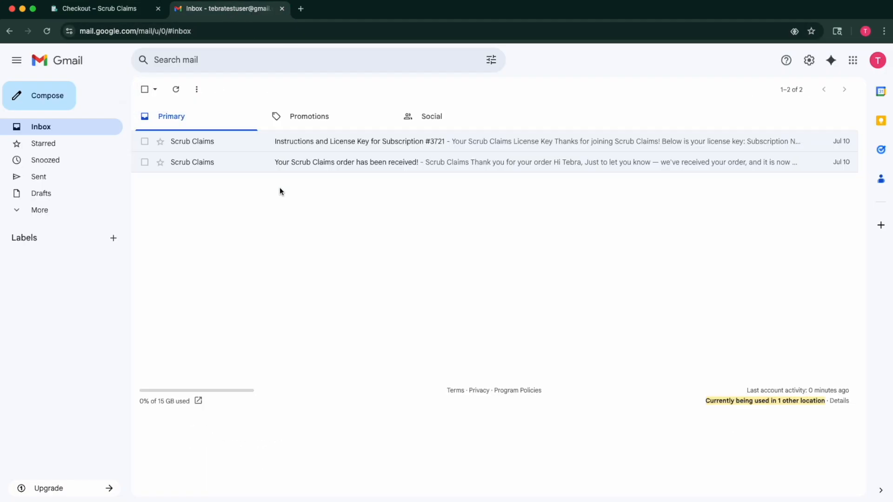
left_click(356, 161)
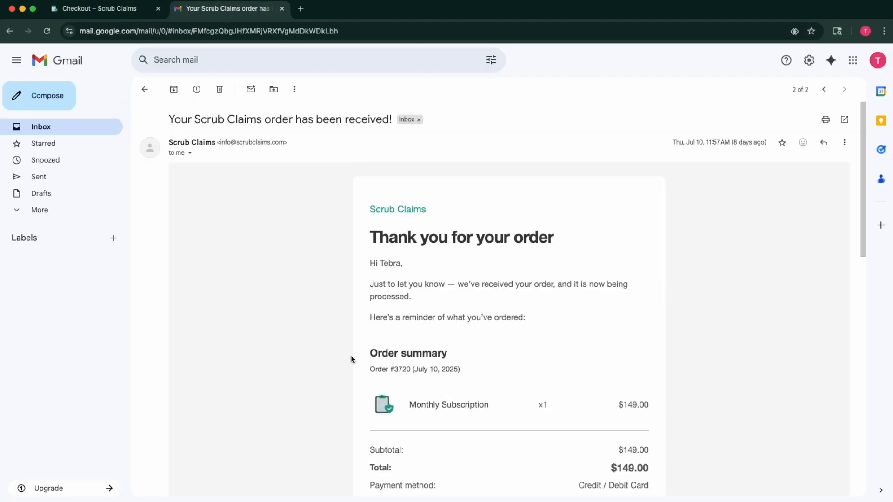
scroll(475, 408, "down", 3)
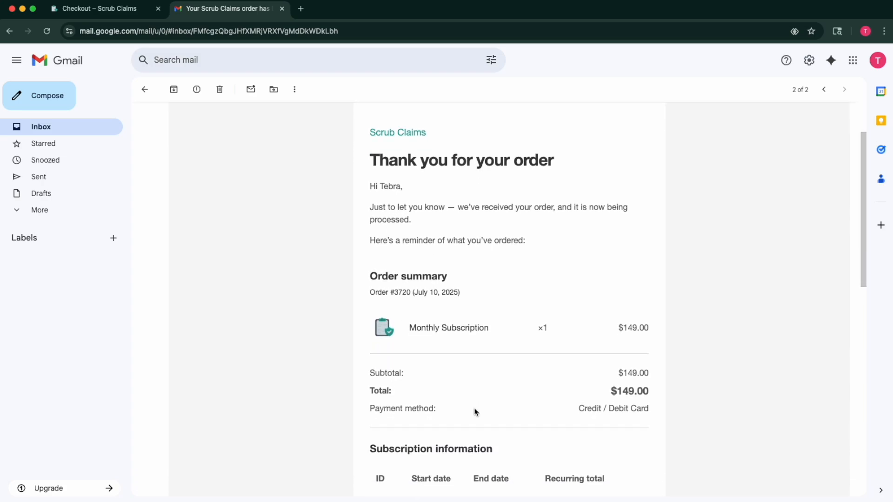
scroll(475, 412, "down", 3)
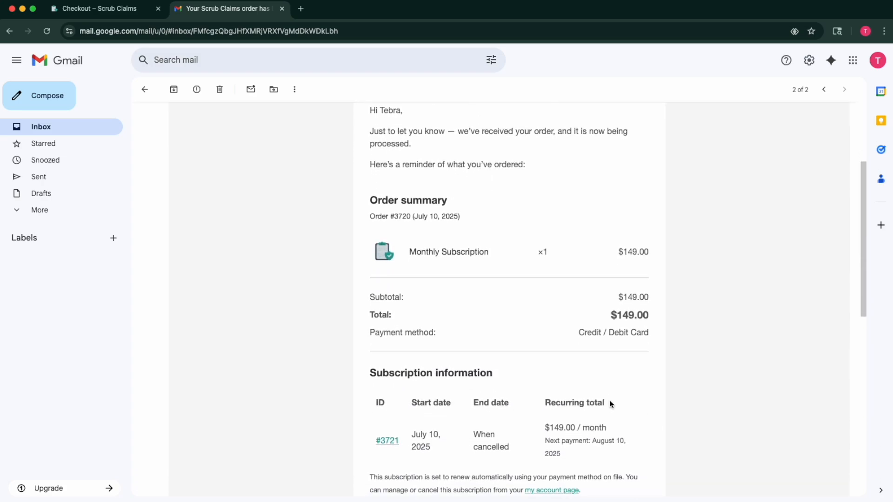
scroll(610, 403, "down", 5)
scroll(409, 411, "down", 3)
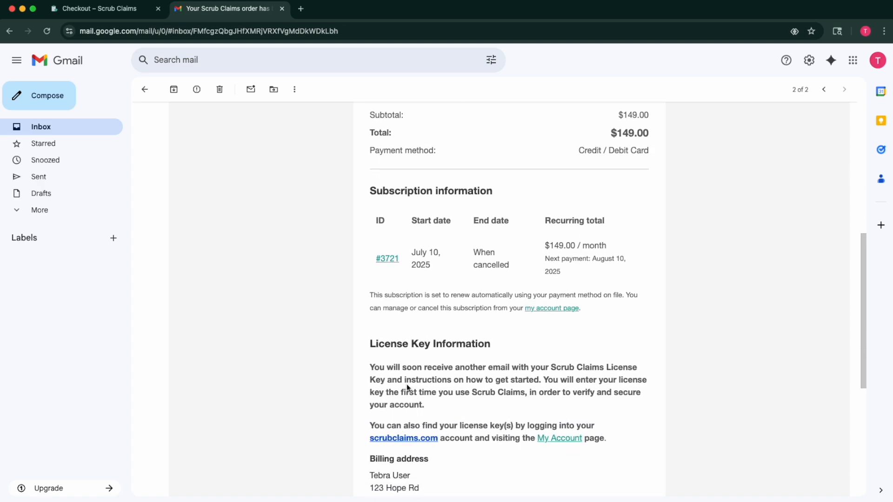
scroll(407, 383, "up", 1)
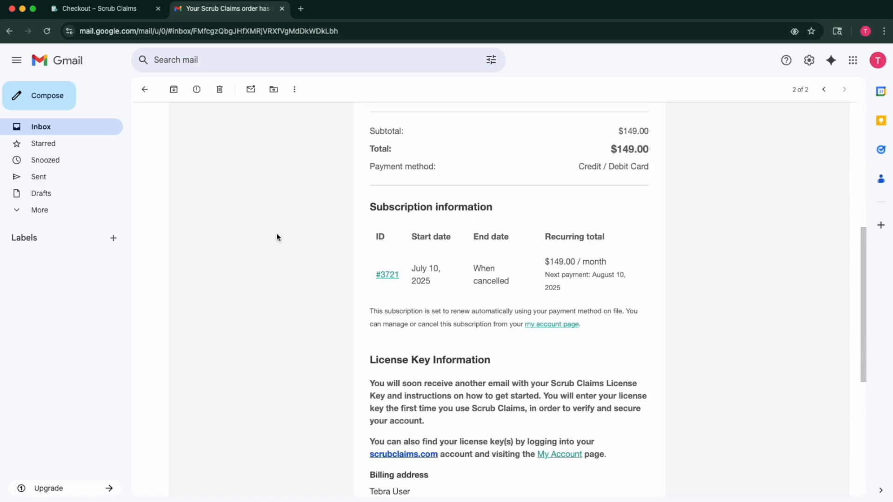
Open the license key instructions email and follow its Install Scrub Claims link.
left_click(145, 89)
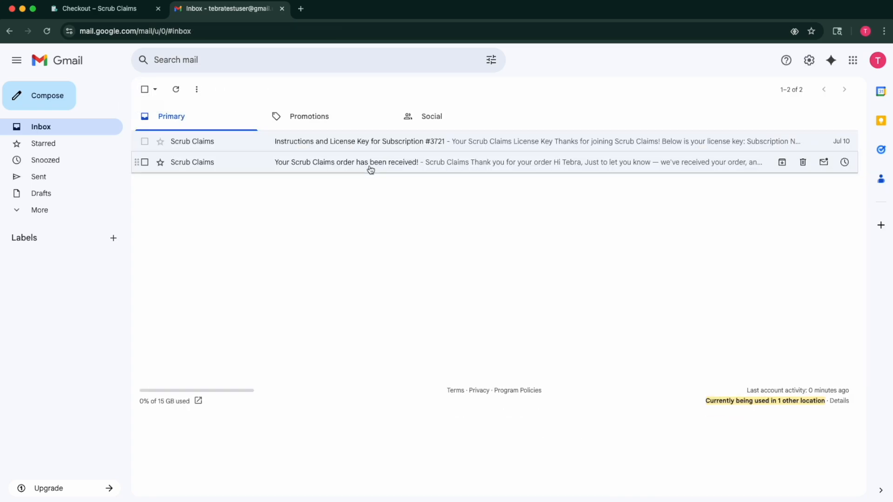
left_click(377, 144)
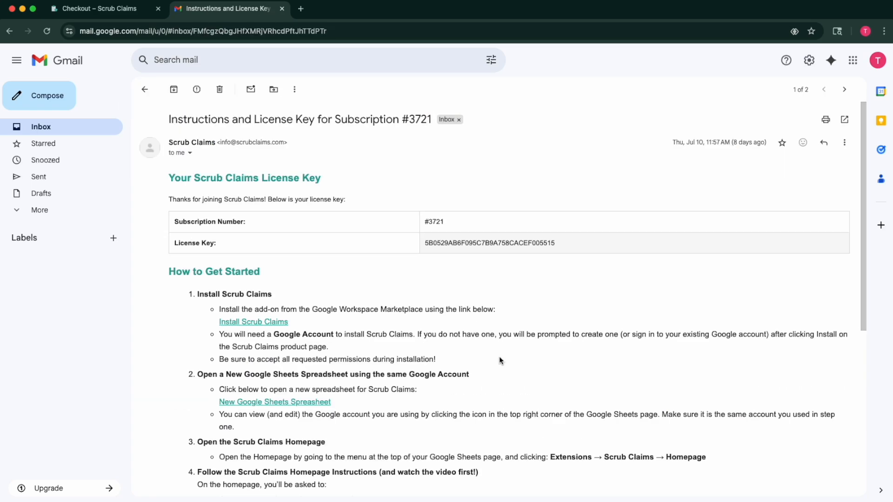
scroll(499, 360, "down", 1)
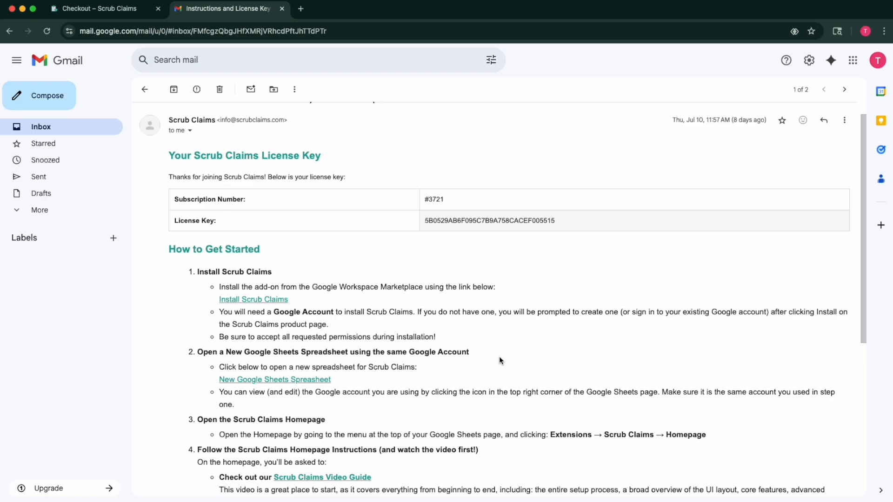
scroll(500, 361, "down", 1)
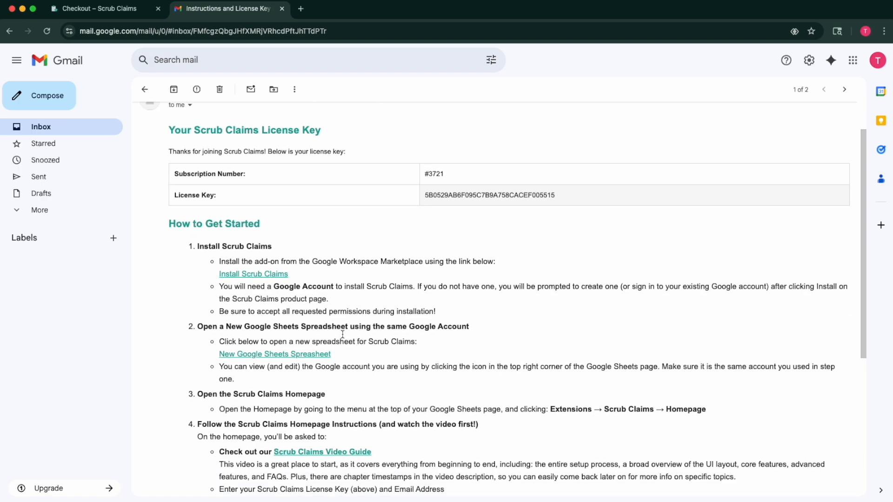
left_click(235, 275)
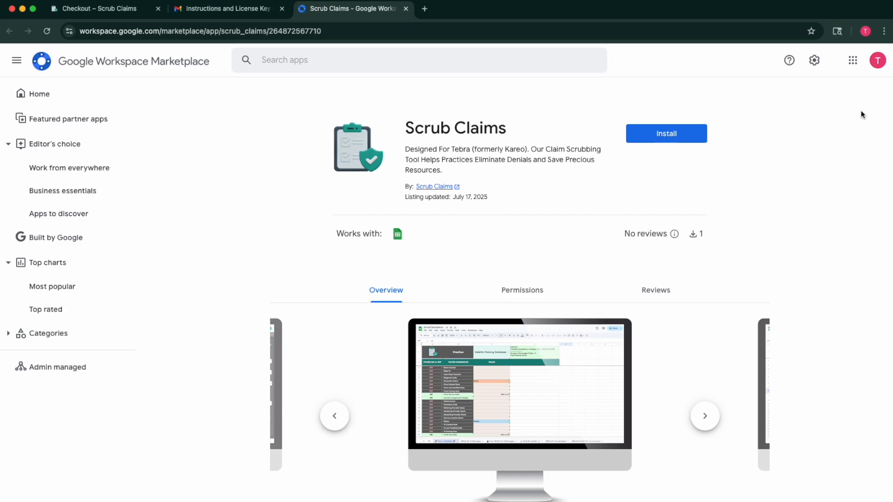
left_click(227, 8)
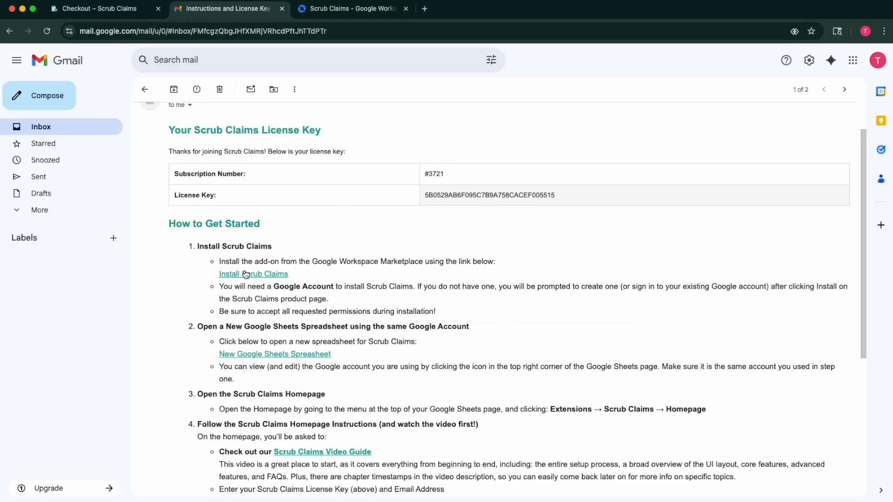
left_click(350, 10)
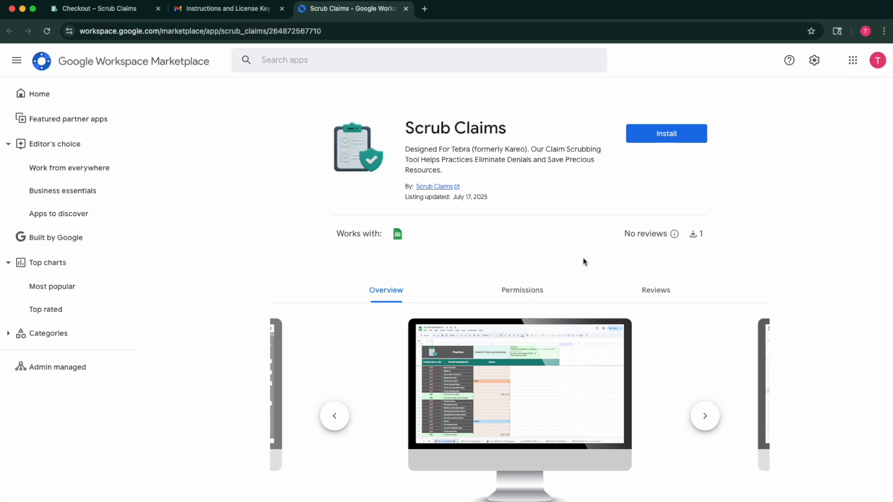
left_click(667, 134)
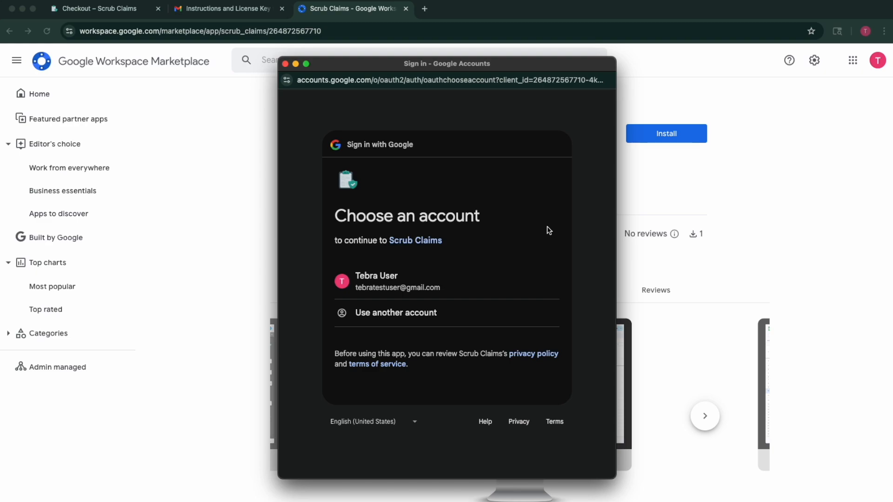
Choose the Google account for the install and continue to Scrub Claims' access request.
left_click(421, 291)
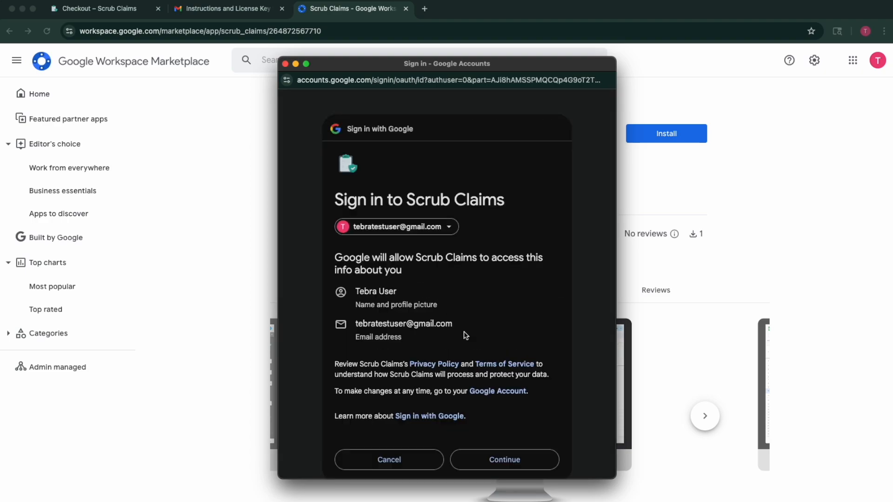
scroll(465, 335, "down", 1)
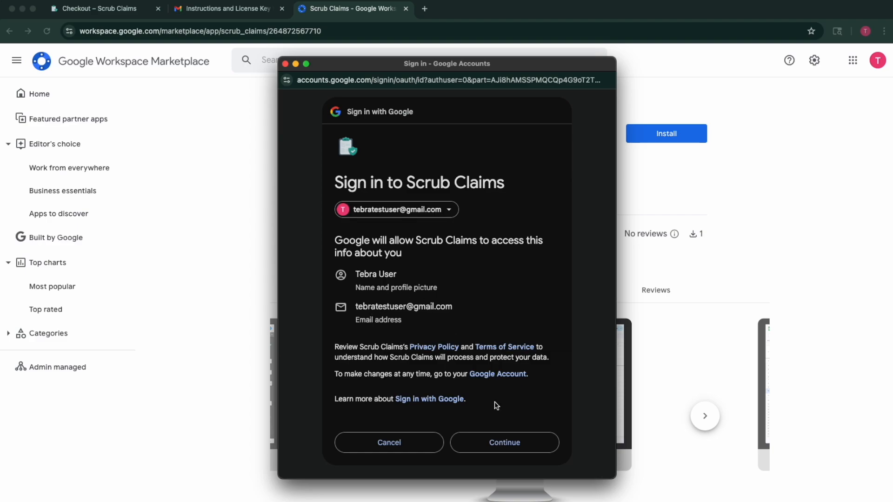
scroll(496, 406, "down", 2)
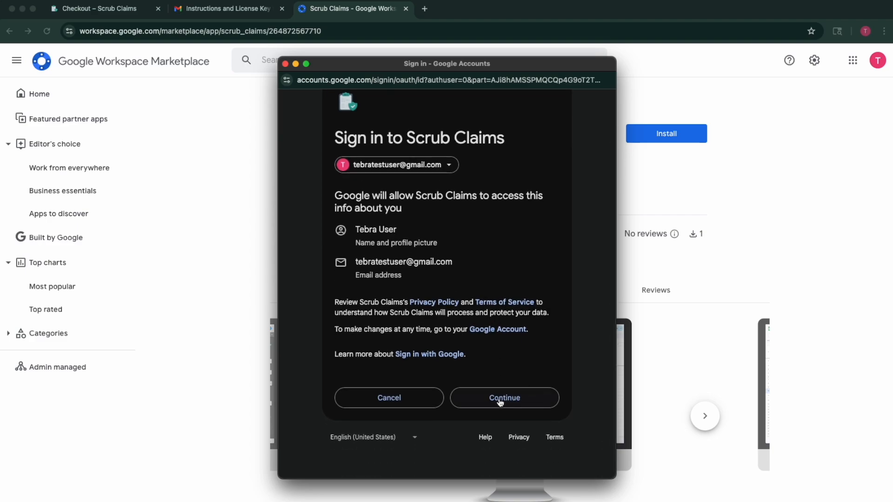
left_click(499, 398)
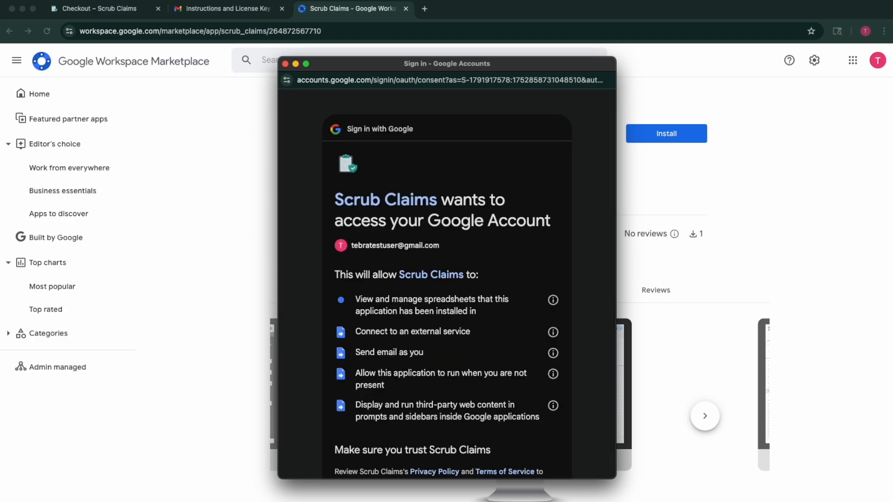
Scroll through all permissions Scrub Claims requests and allow them.
scroll(462, 315, "down", 3)
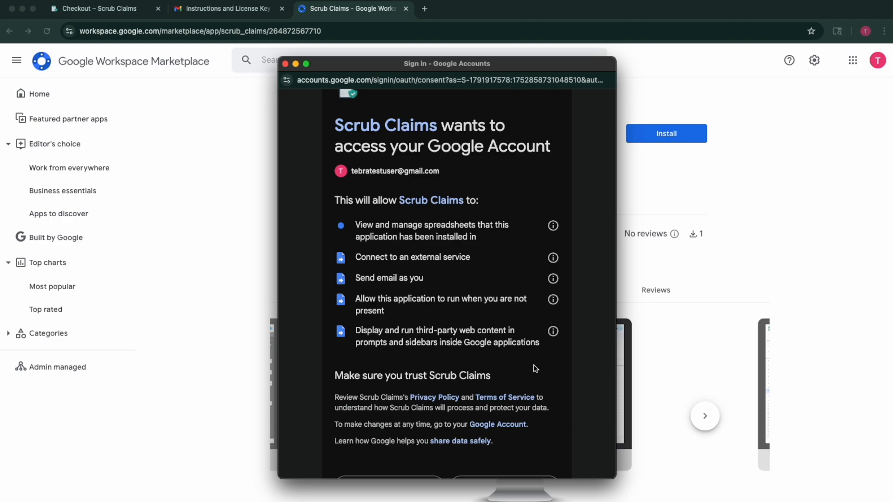
scroll(534, 367, "down", 3)
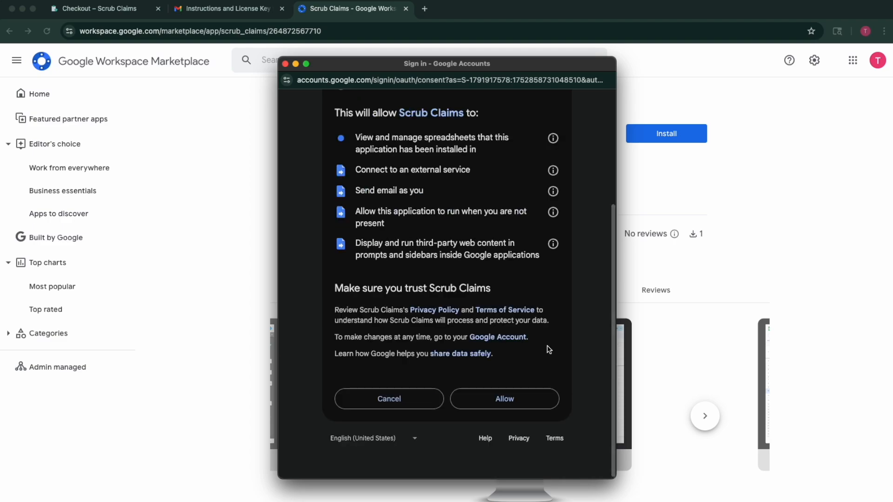
left_click(509, 427)
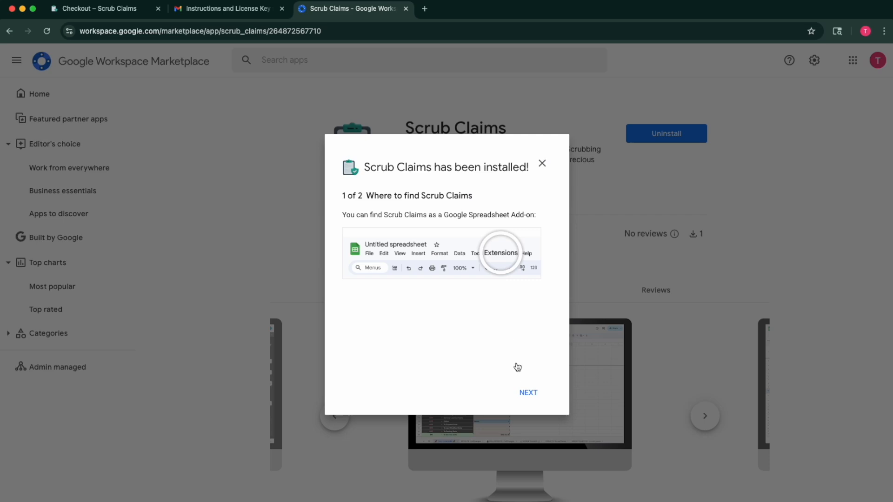
Open the additional setup guide and pause its setup video.
left_click(529, 393)
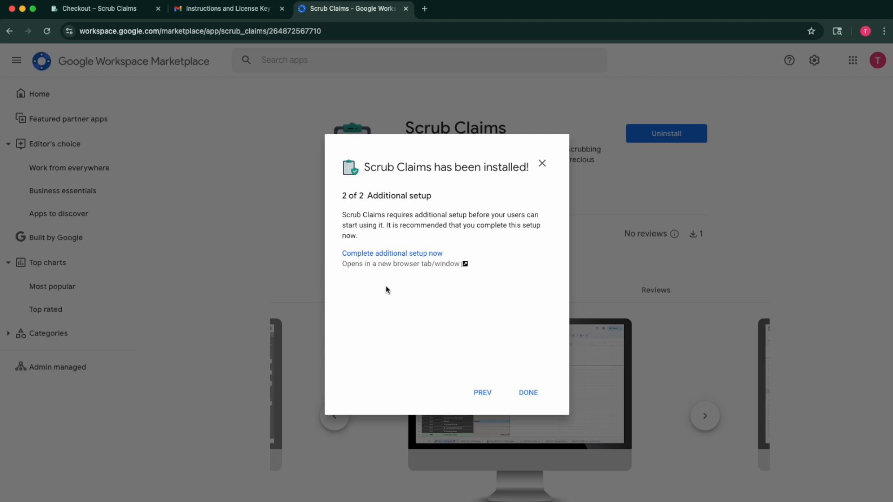
left_click(399, 255)
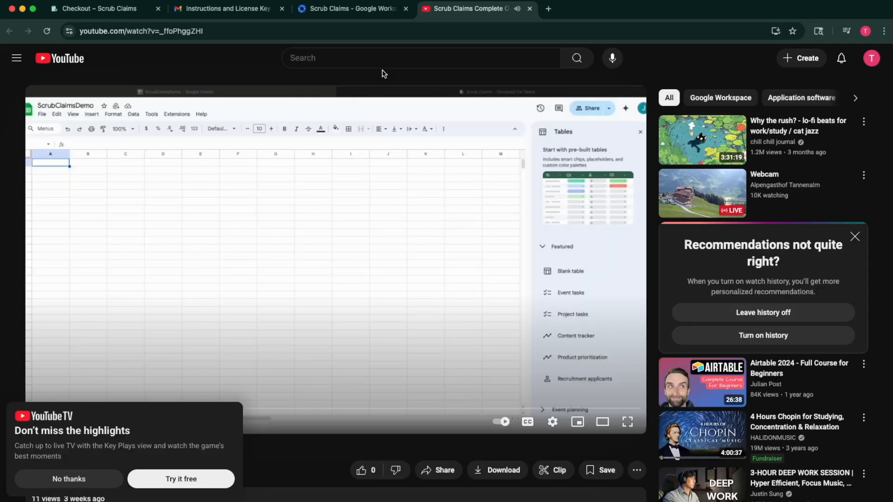
left_click(163, 369)
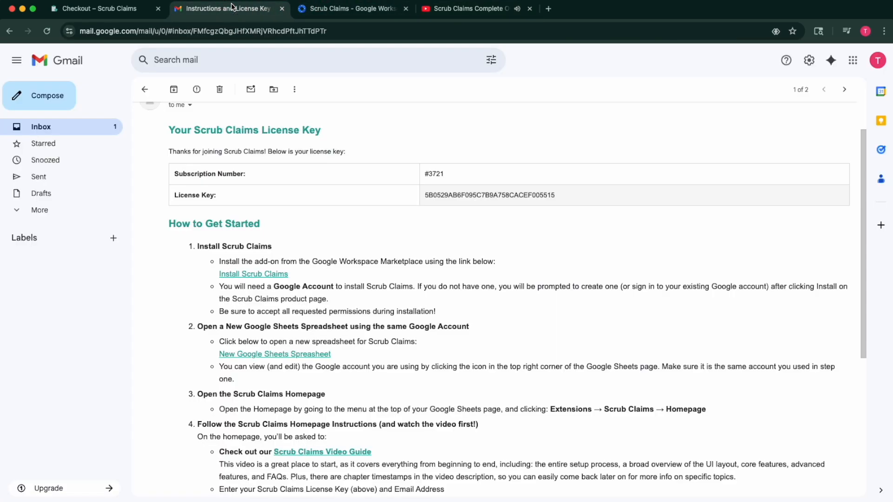
Check the license email, then close the installation confirmation with DONE.
left_click(227, 8)
left_click(353, 9)
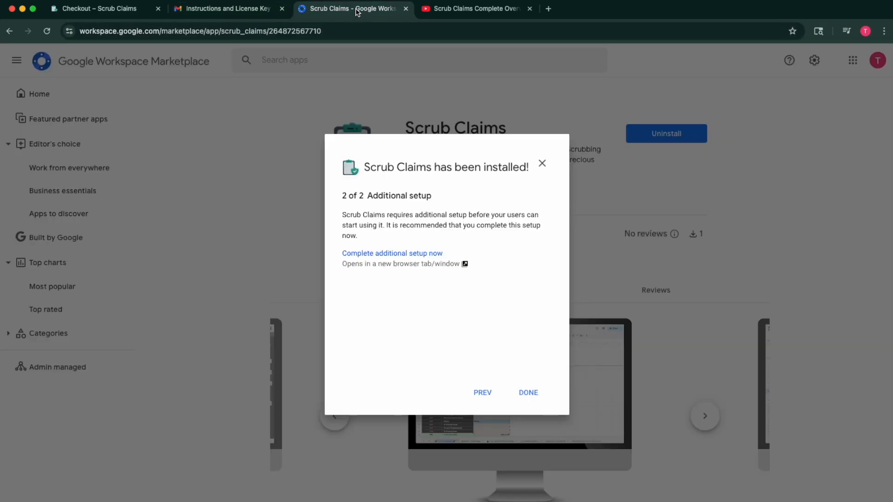
left_click(529, 393)
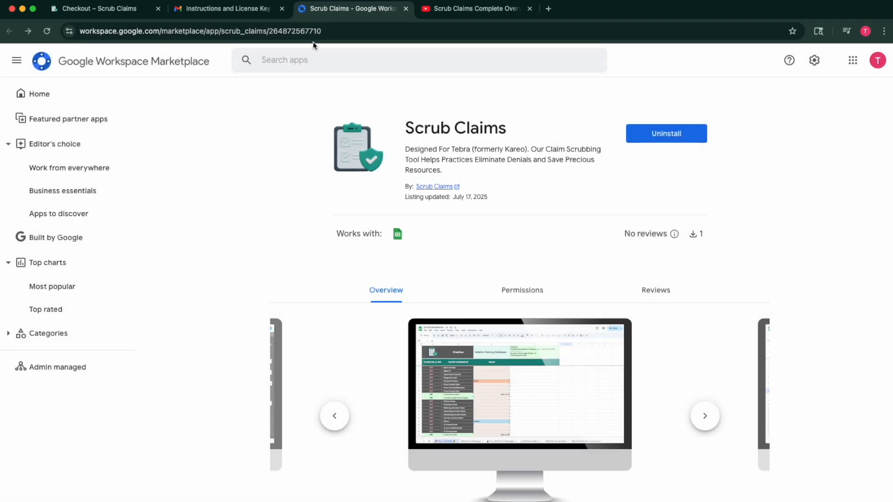
Follow the 'New Google Sheets Spreadsheet' link in the license key email.
left_click(241, 11)
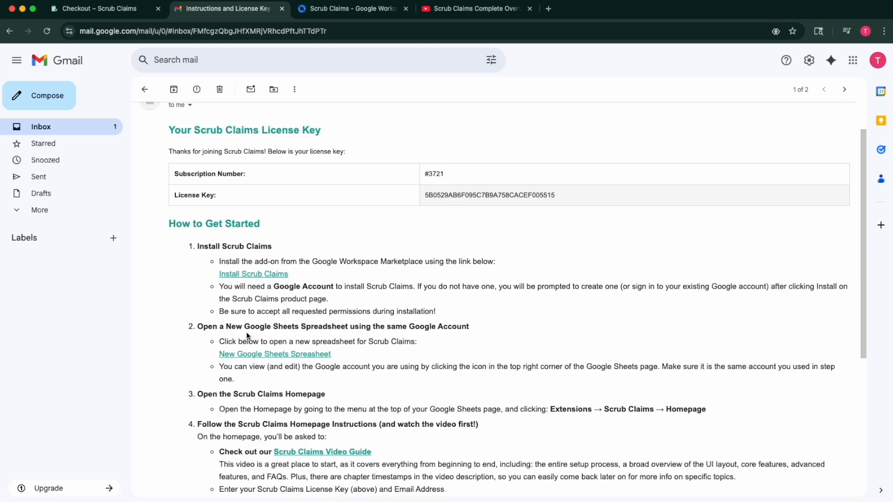
left_click(271, 355)
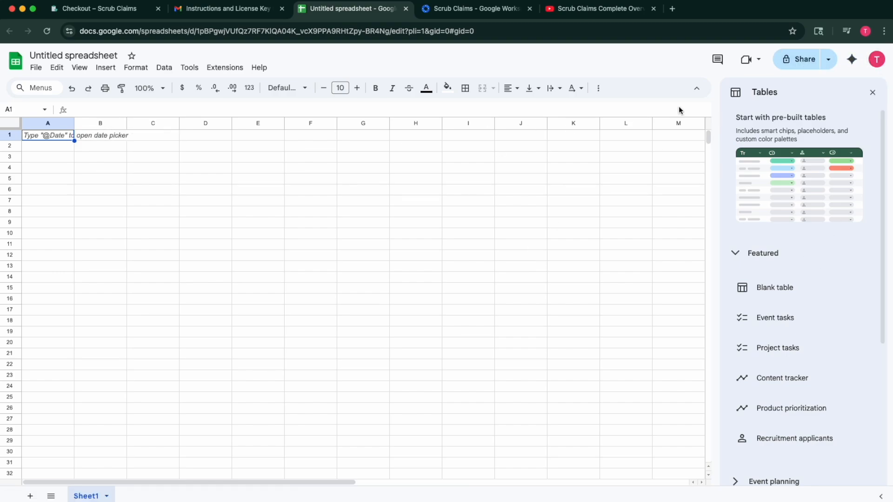
Start a blank spreadsheet from the Sheets home page, checking the email instructions meanwhile.
left_click(15, 66)
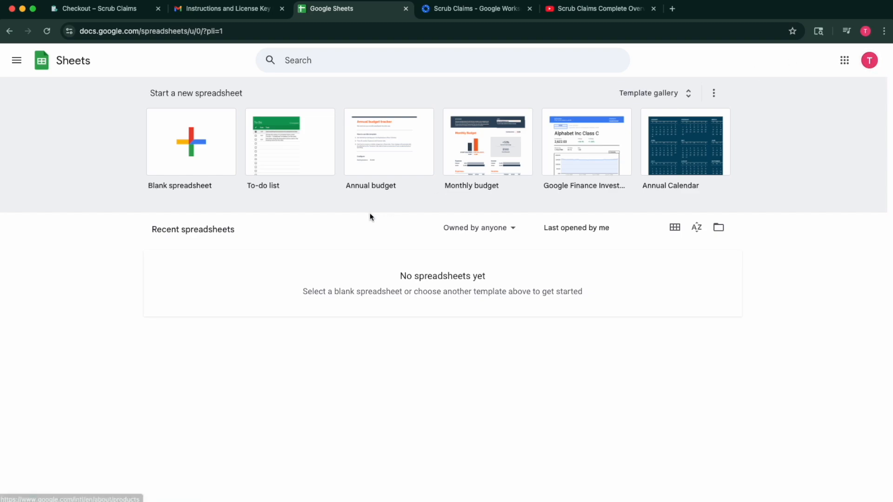
left_click(200, 156)
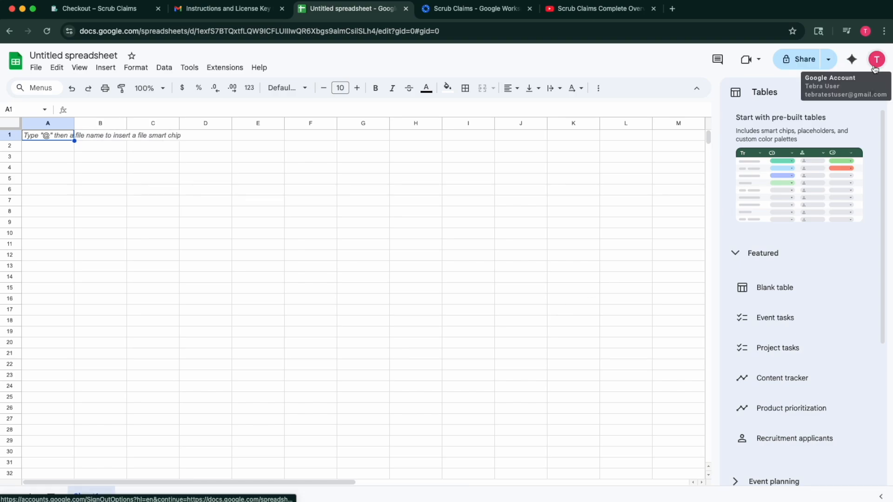
left_click(204, 13)
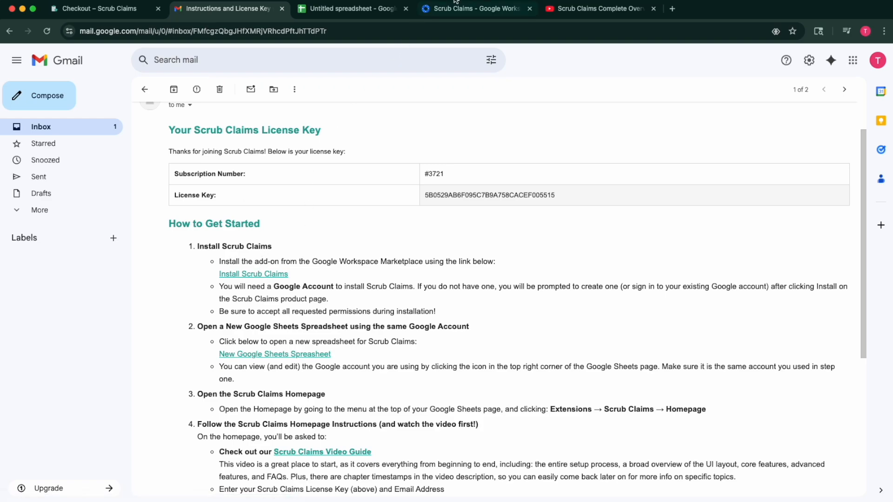
left_click(345, 11)
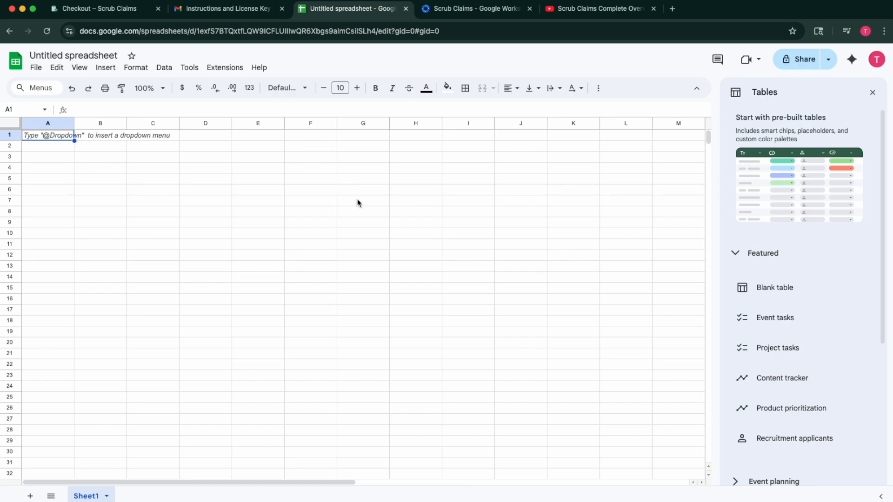
Open Extensions > Scrub Claims > Homepage to show the add-on's welcome panel.
left_click(228, 68)
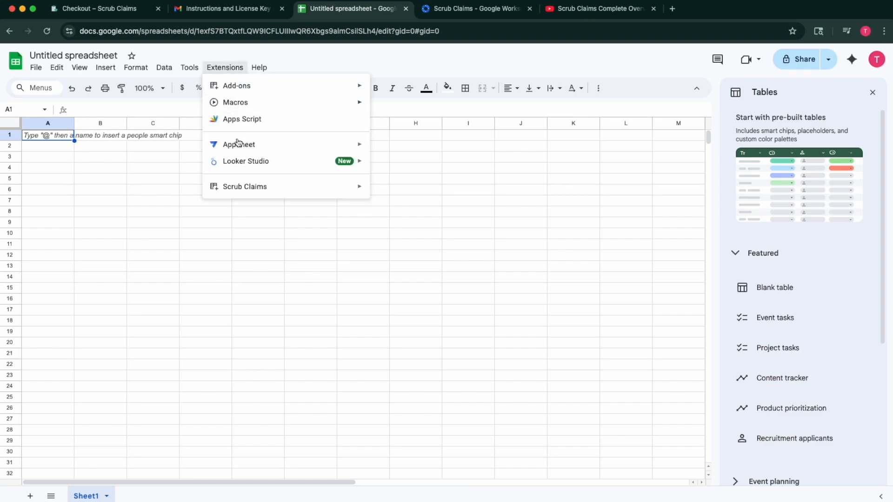
mouse_move(241, 192)
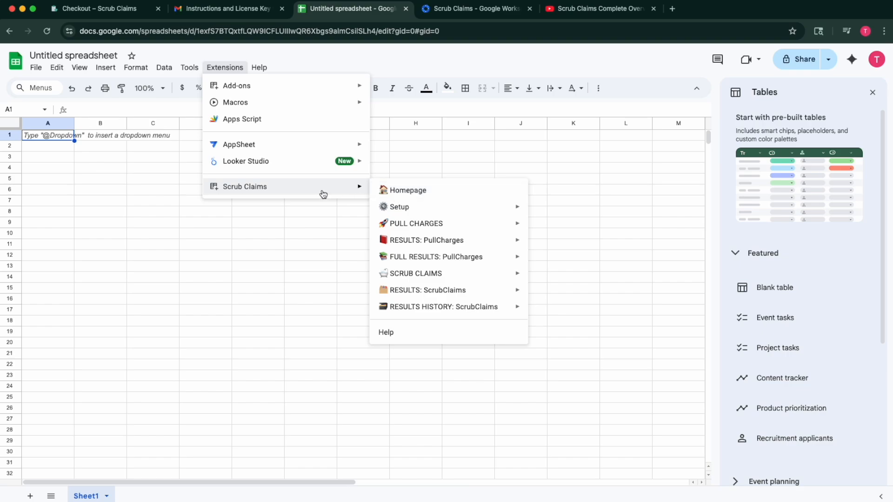
left_click(419, 195)
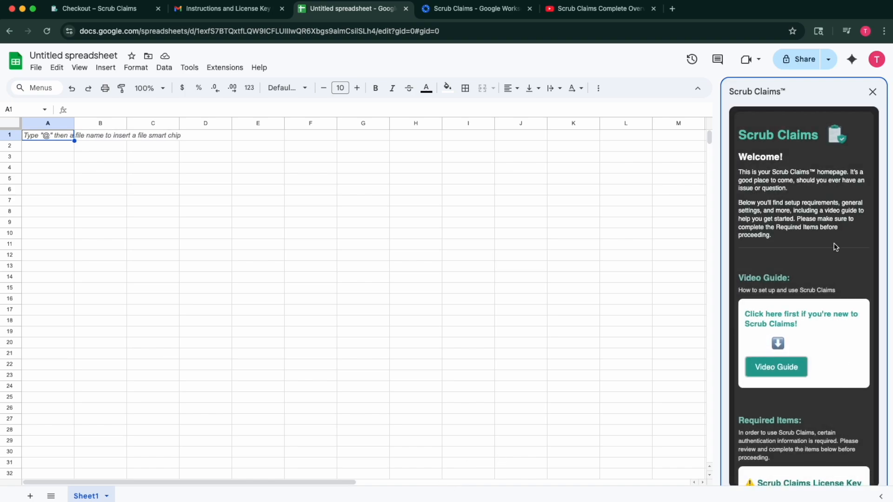
scroll(836, 247, "down", 1)
scroll(835, 246, "down", 1)
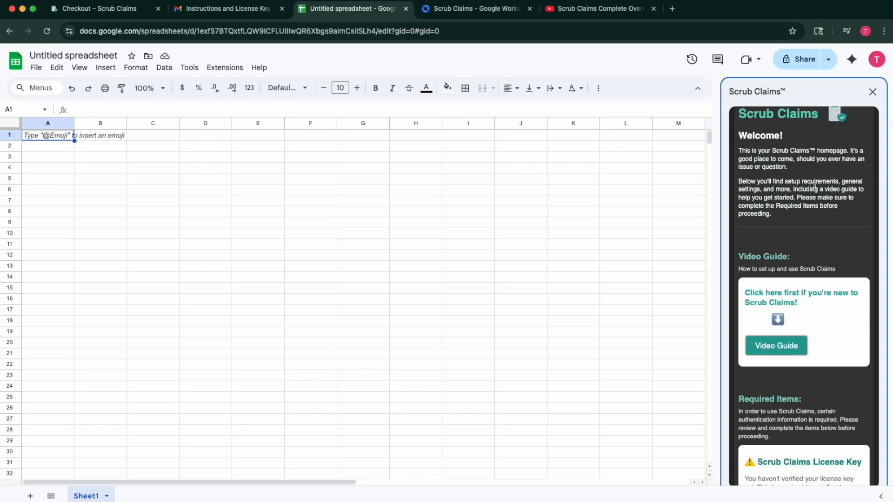
scroll(814, 188, "down", 2)
scroll(814, 187, "down", 3)
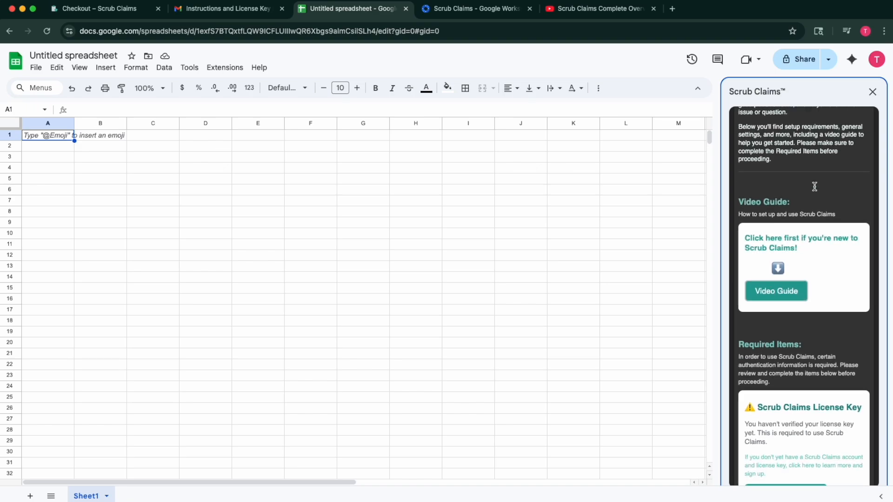
scroll(814, 186, "down", 2)
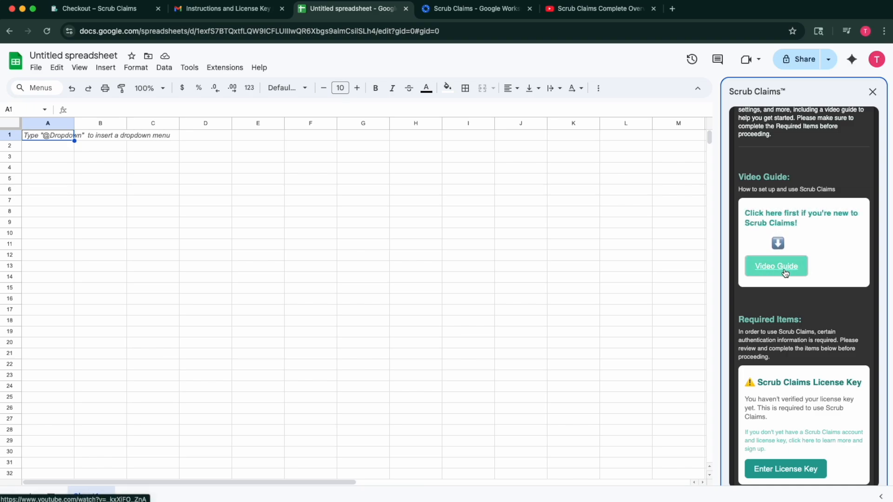
scroll(784, 299, "down", 5)
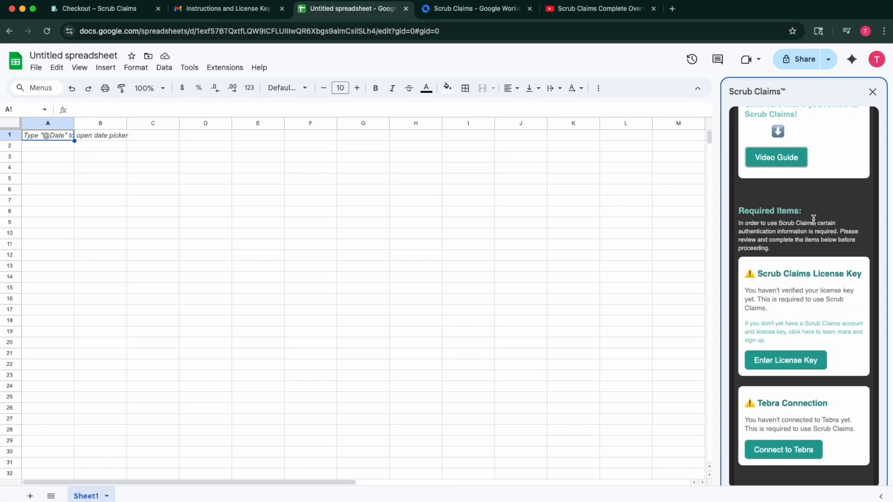
scroll(813, 219, "down", 4)
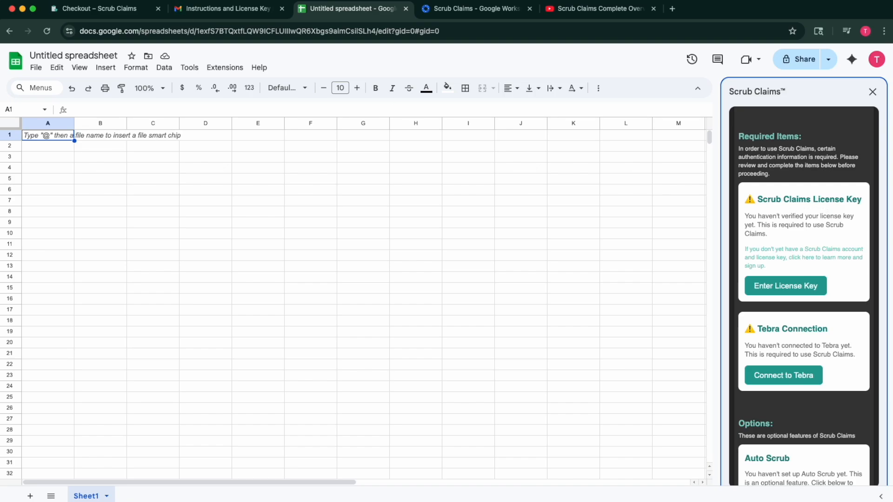
left_click(100, 9)
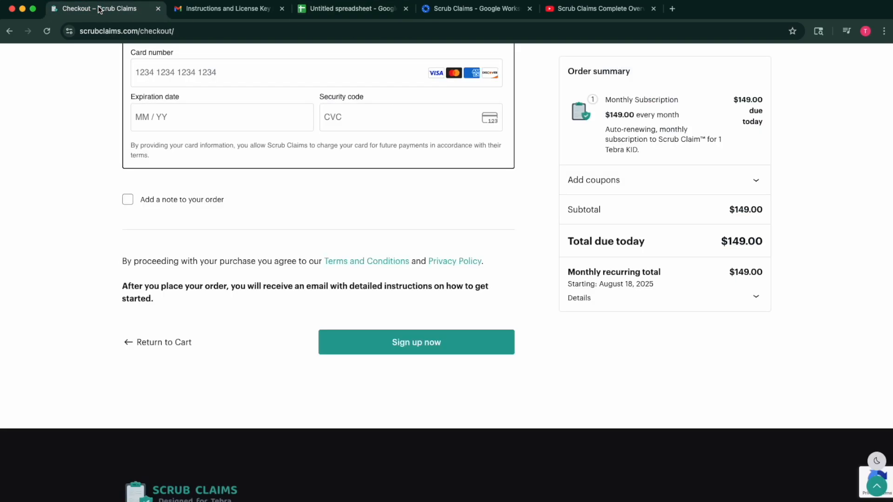
left_click(358, 11)
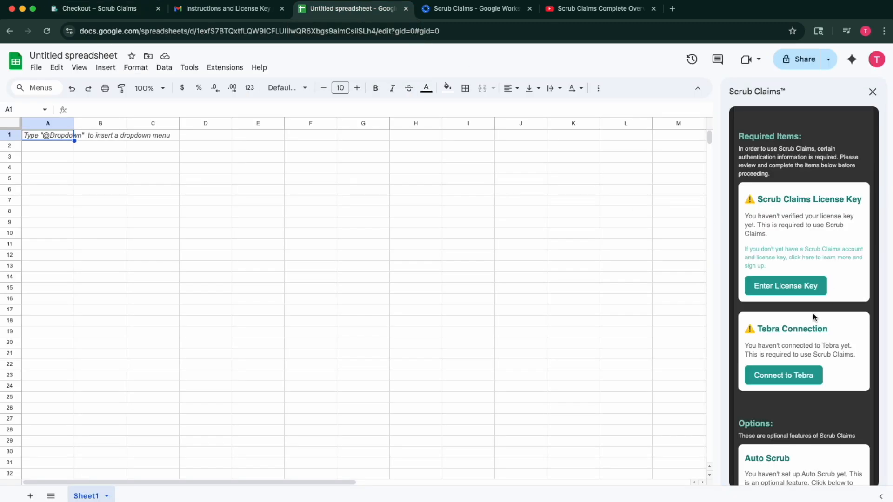
left_click(812, 258)
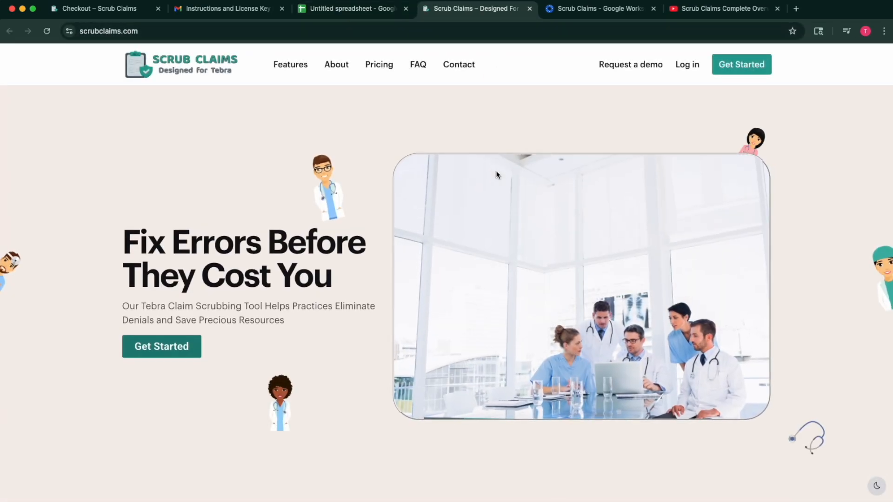
left_click(529, 8)
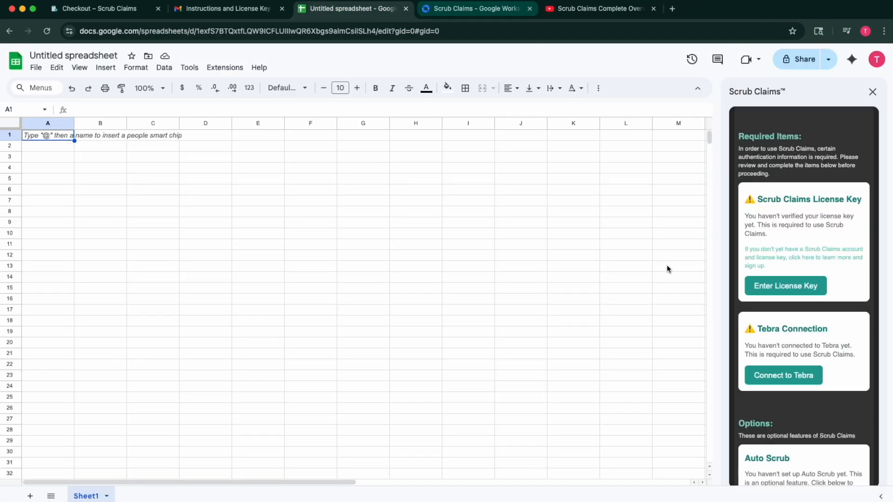
Enter the account e-mail and paste the license key copied from Gmail into the Scrub Claims form.
left_click(786, 287)
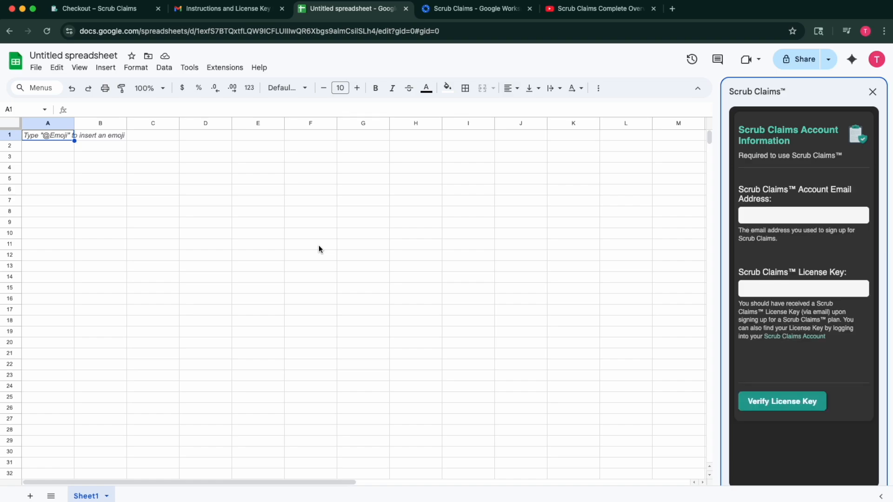
left_click(792, 210)
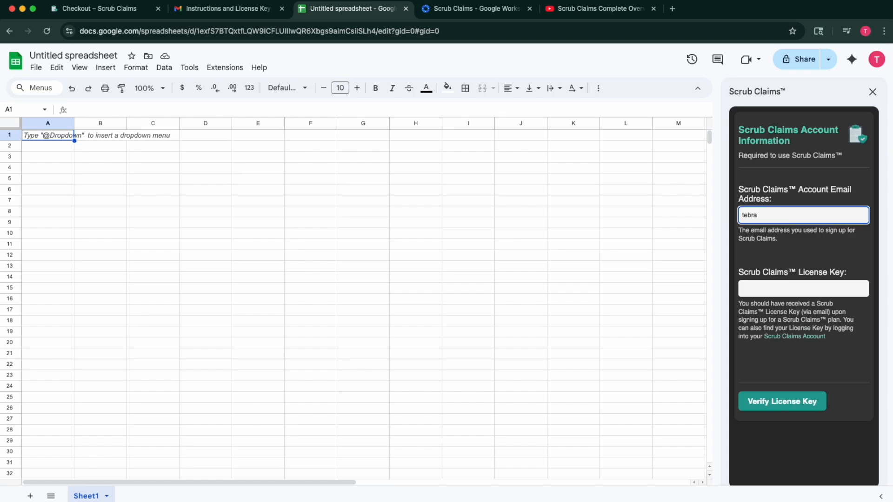
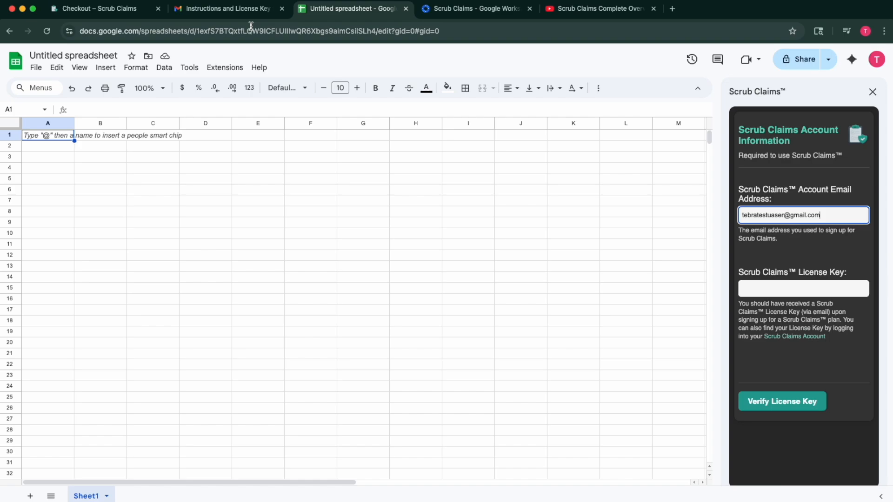
left_click(230, 10)
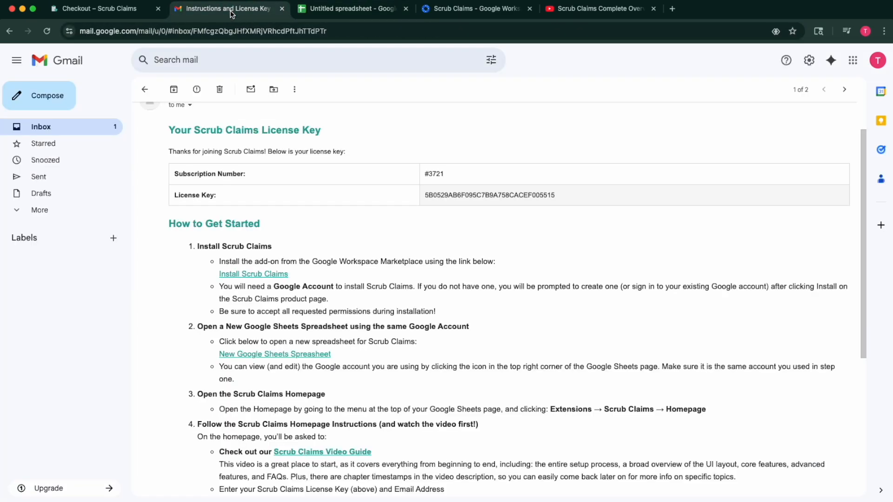
double_click(479, 196)
key("ctrl+c")
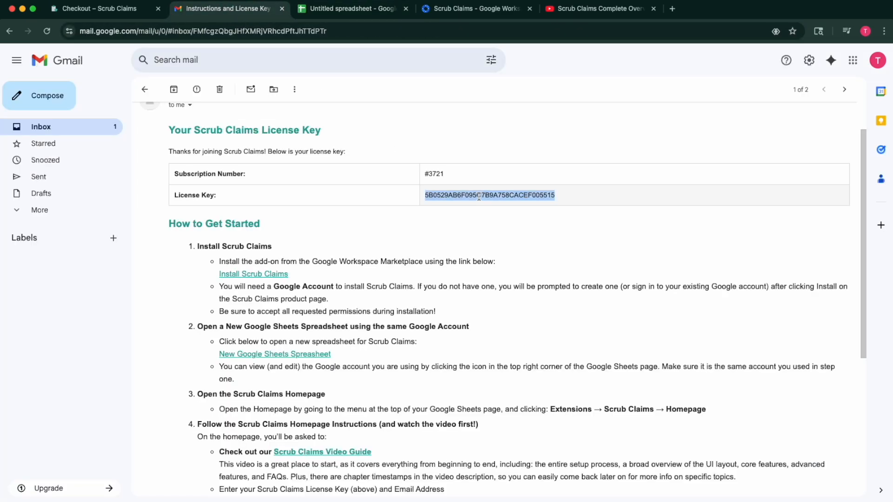
left_click(357, 10)
left_click(787, 292)
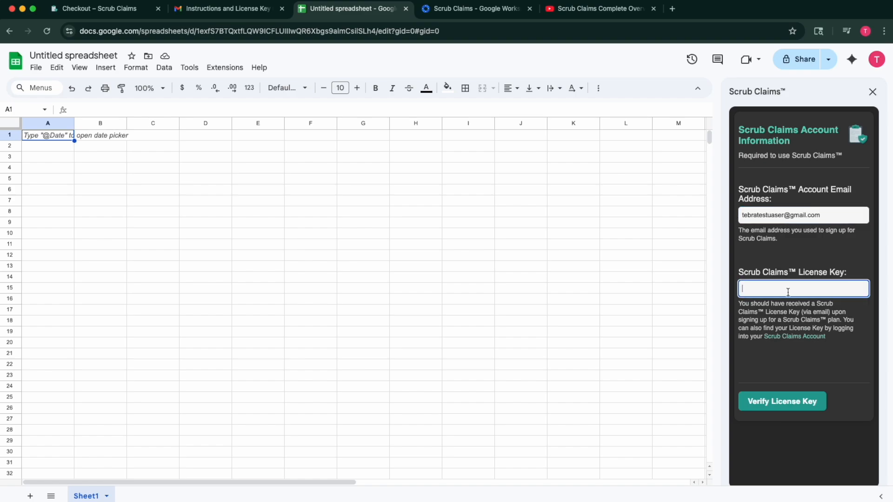
key("ctrl+v")
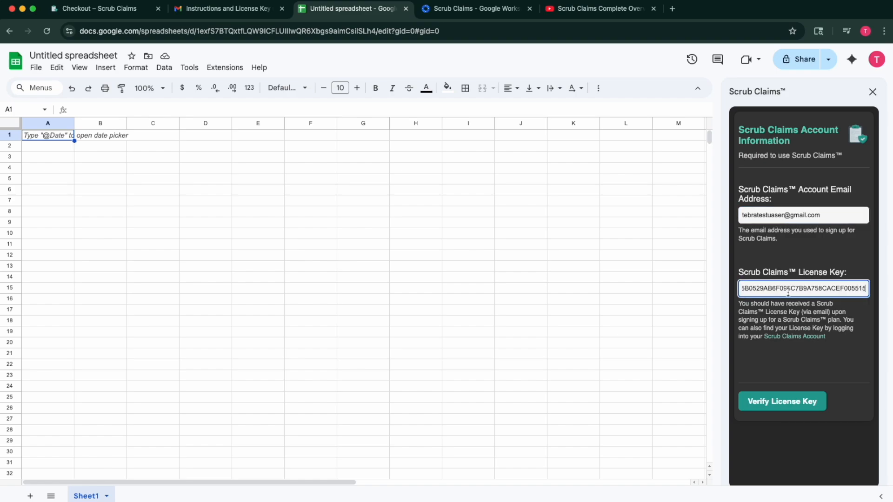
Rename the spreadsheet to 'Scrub Claims Guide'.
left_click(69, 55)
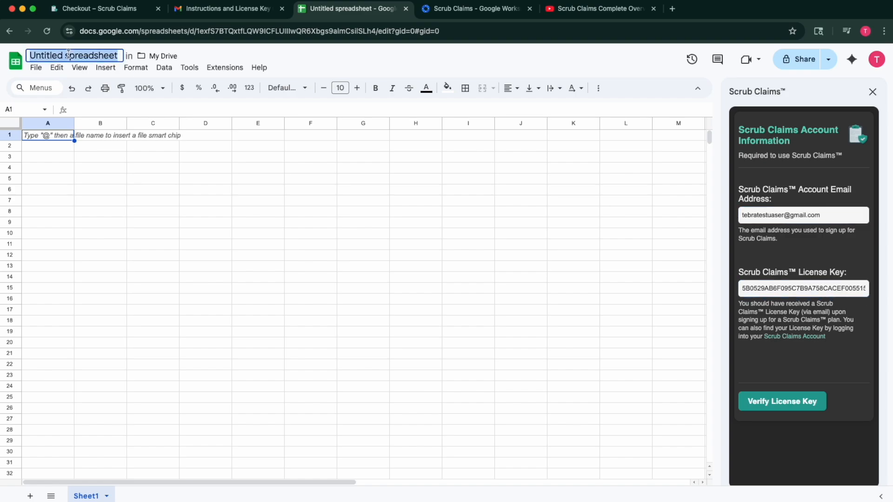
type("Scrub Claims Guide")
left_click(316, 259)
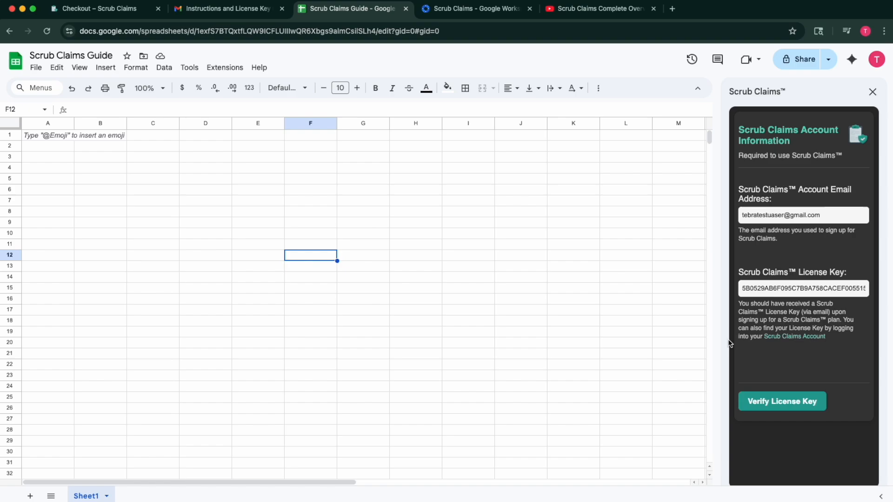
left_click(839, 287)
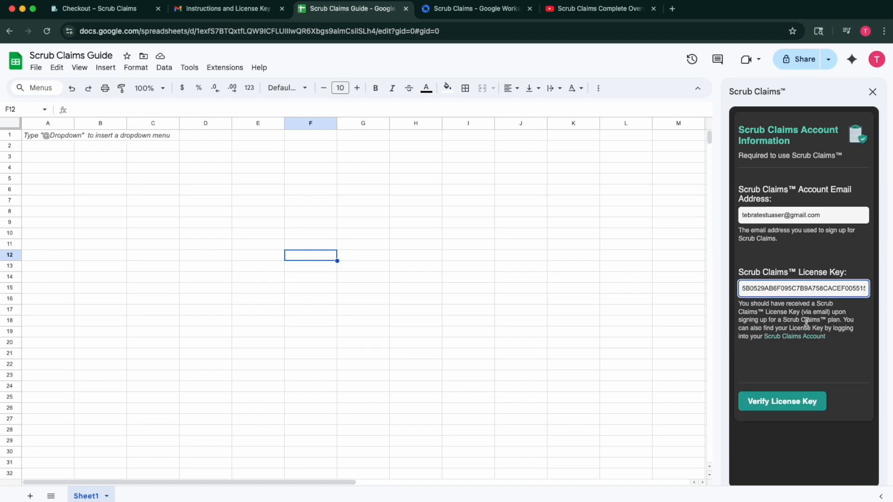
Submit the email and license key, dismiss the invalid-email warning, and recheck the key.
left_click(787, 412)
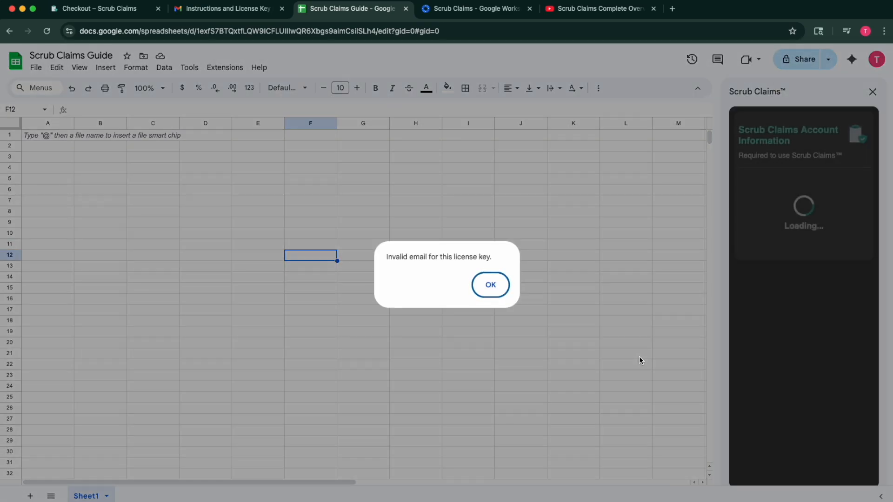
left_click(493, 289)
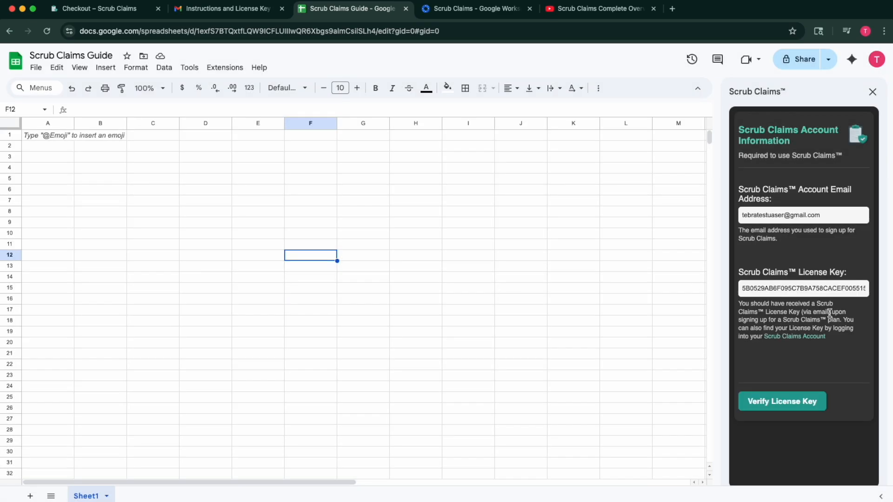
left_click(832, 289)
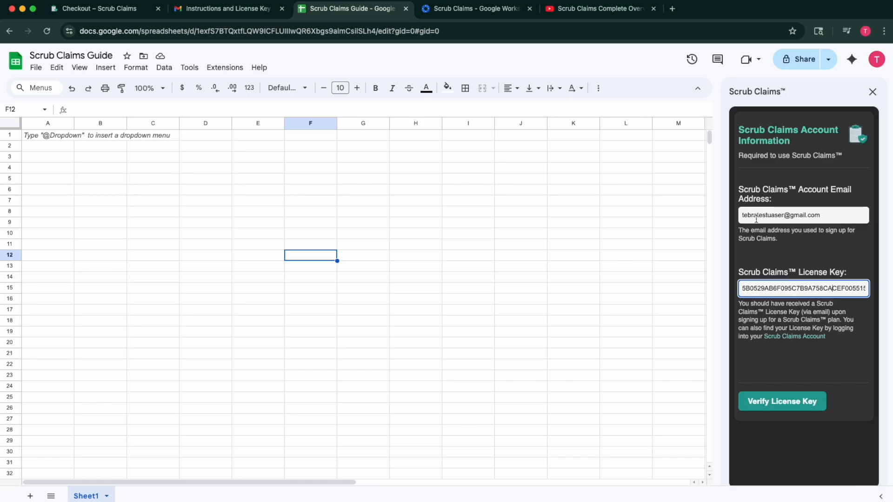
Remove the stray letter from the account email, then verify and save the license key.
left_click(773, 214)
key("BackSpace")
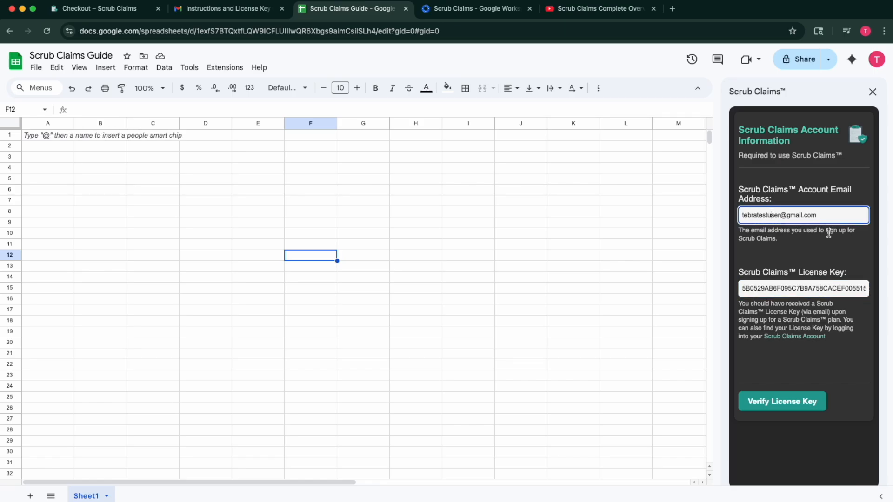
left_click(835, 215)
left_click(767, 288)
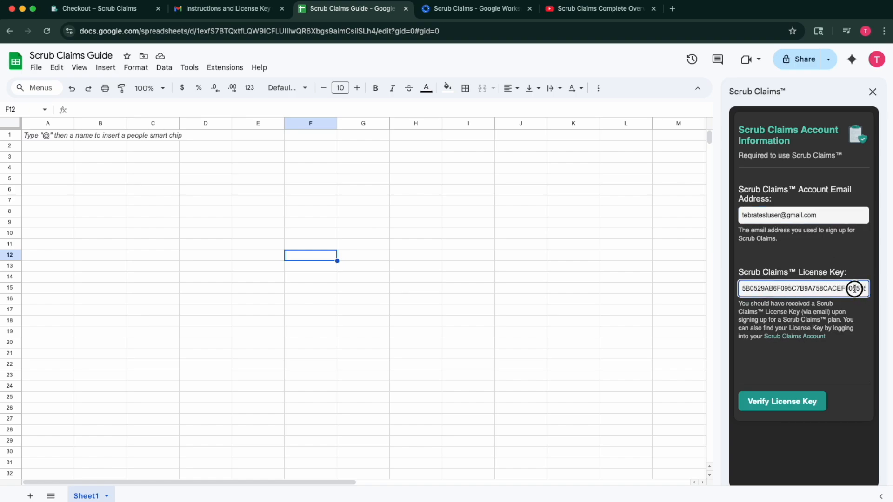
left_click(792, 401)
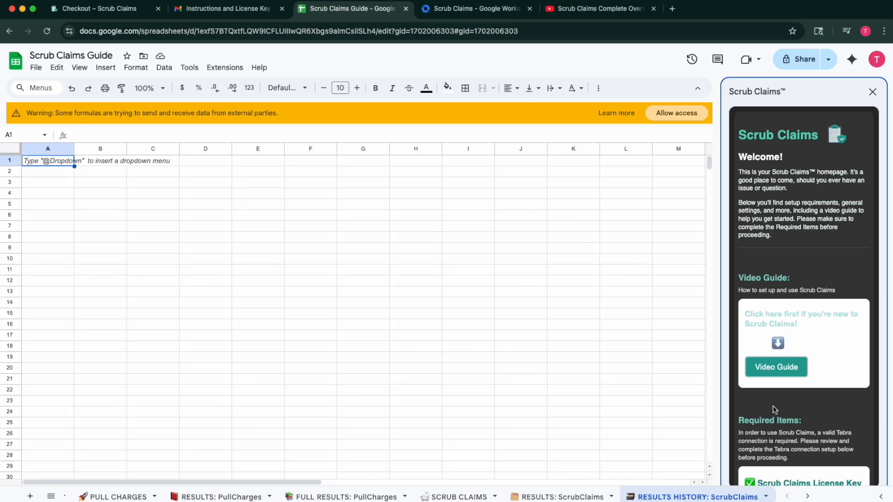
Scroll the Scrub Claims homepage, then switch to the PULL CHARGES sheet.
scroll(771, 425, "down", 3)
scroll(771, 425, "down", 3)
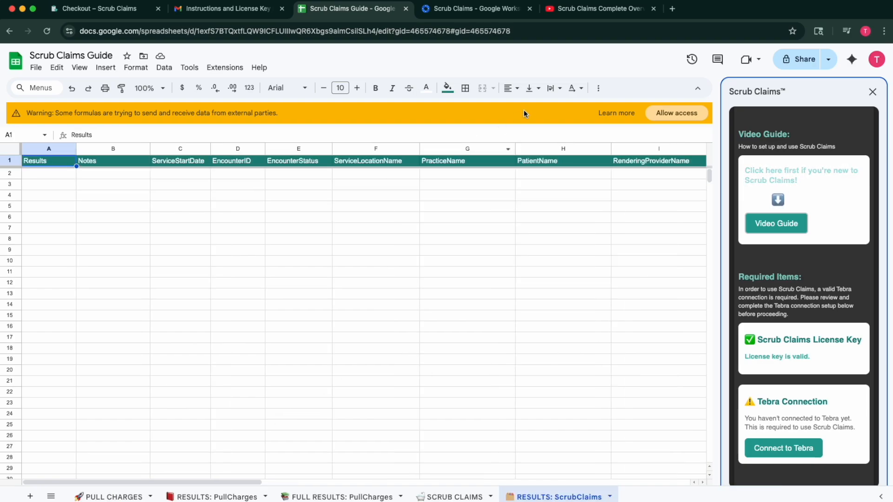
left_click(119, 495)
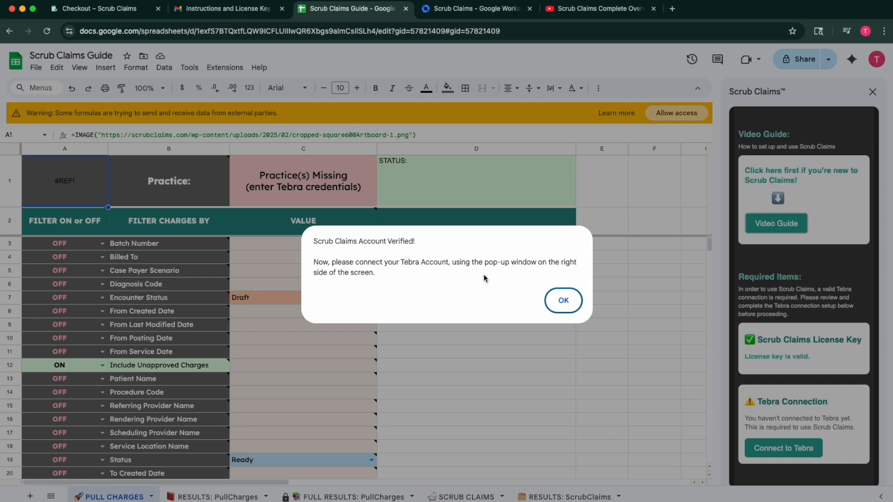
Dismiss the verified notice, allow external data access, and review the four new results tabs.
left_click(560, 301)
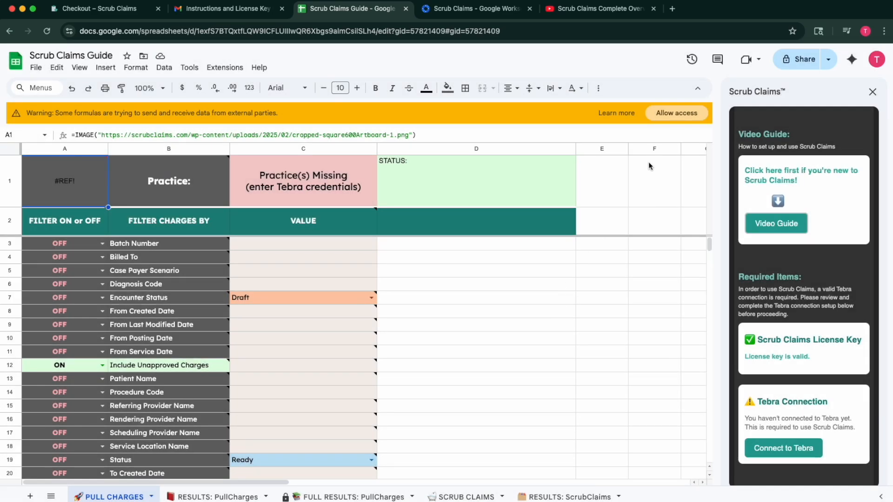
left_click(677, 114)
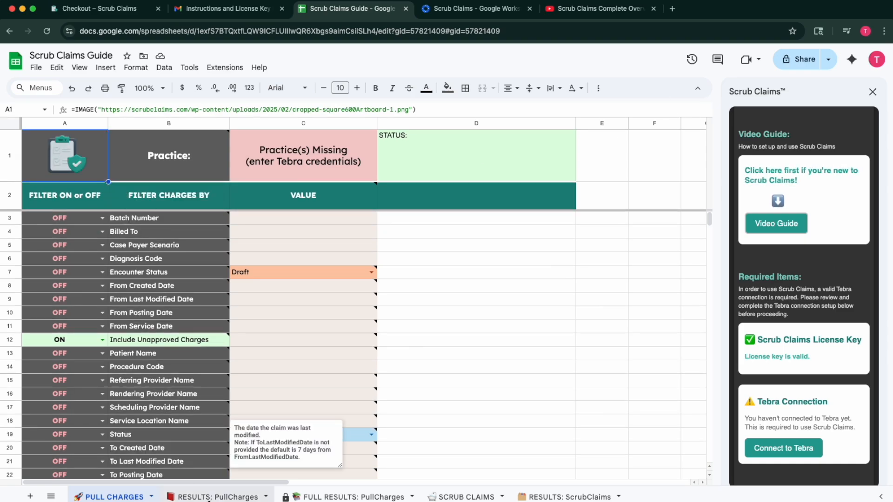
left_click(225, 498)
left_click(353, 497)
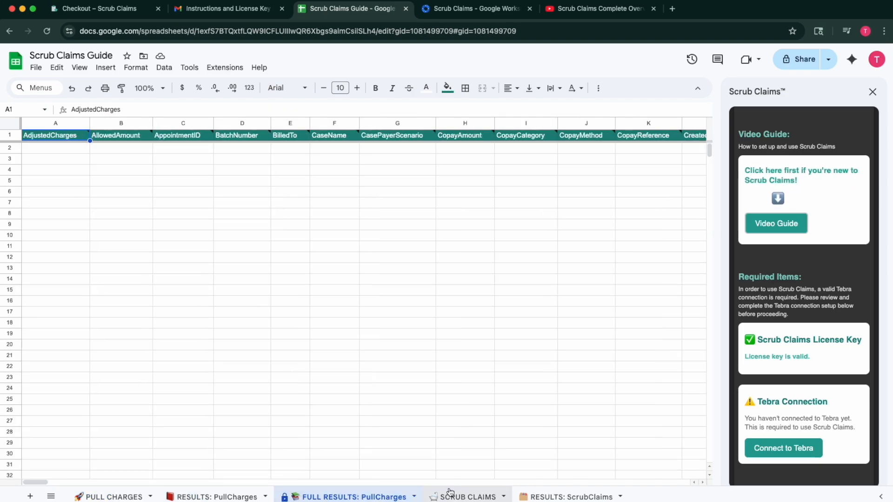
left_click(465, 497)
left_click(574, 497)
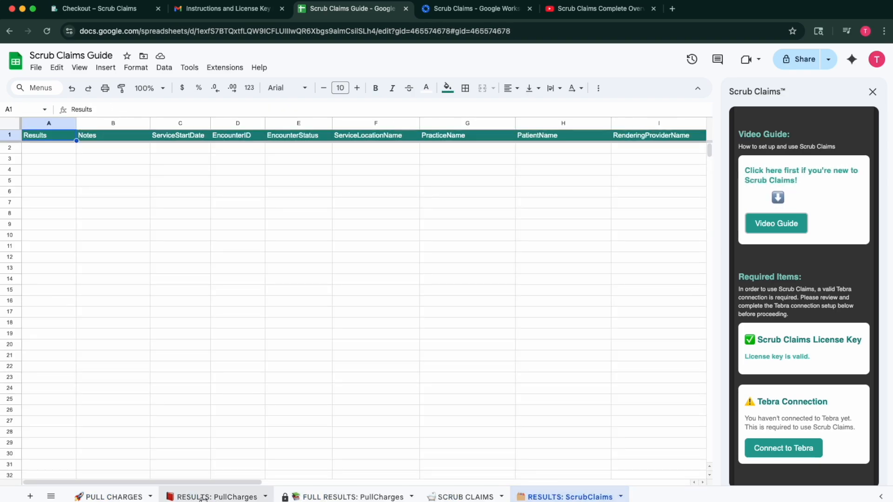
Return to PULL CHARGES and begin connecting the add-on to Tebra.
left_click(114, 496)
scroll(790, 372, "down", 1)
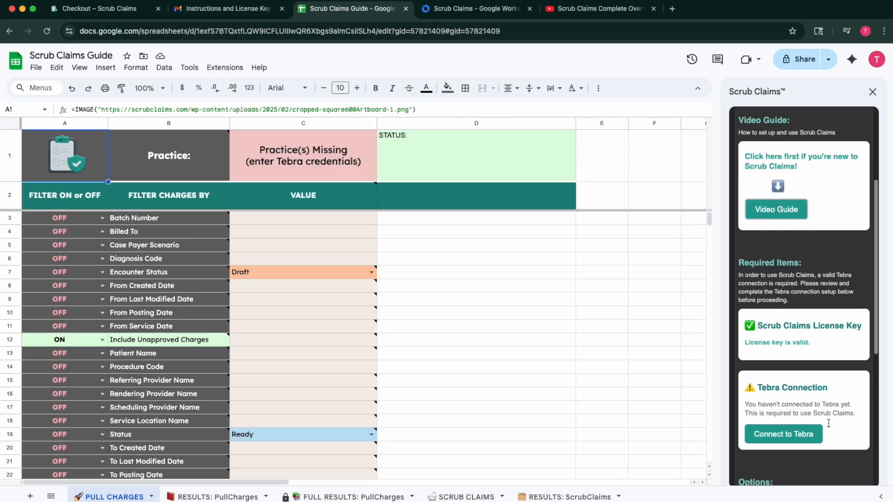
left_click(770, 435)
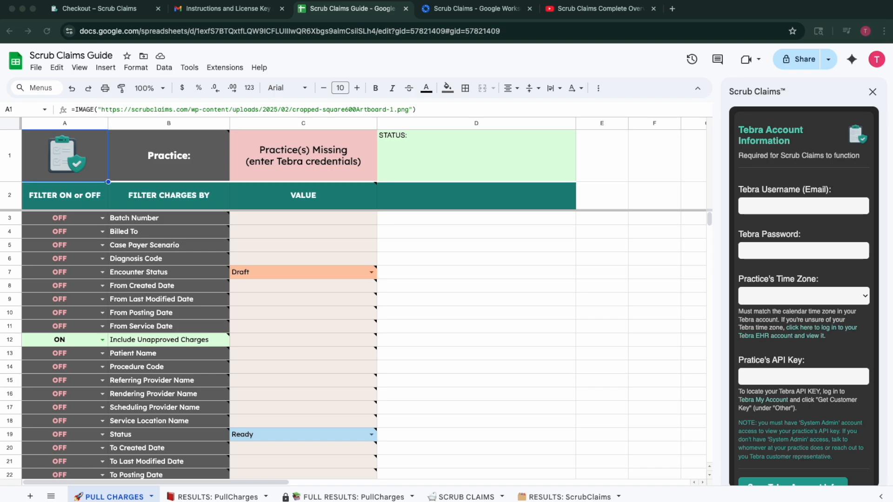
Paste in the Tebra username, set the time zone to Central Time, and open the Tebra login link.
left_click(773, 207)
key("super+v")
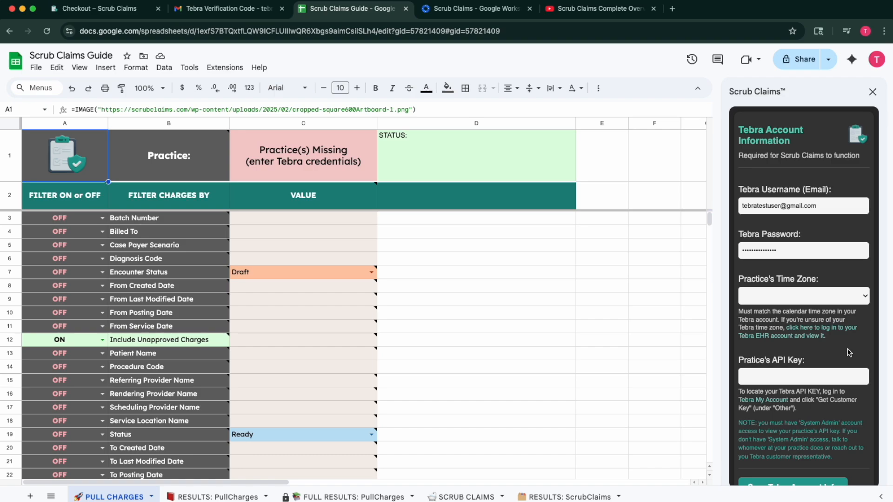
left_click(864, 296)
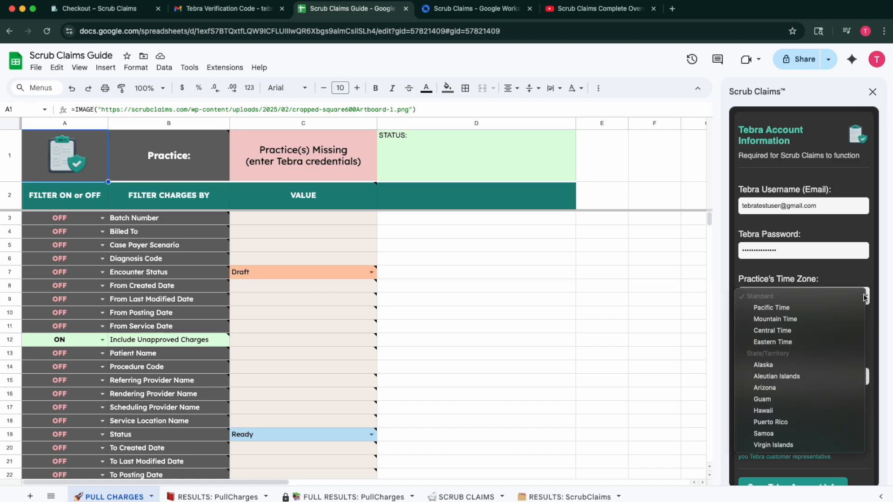
left_click(802, 331)
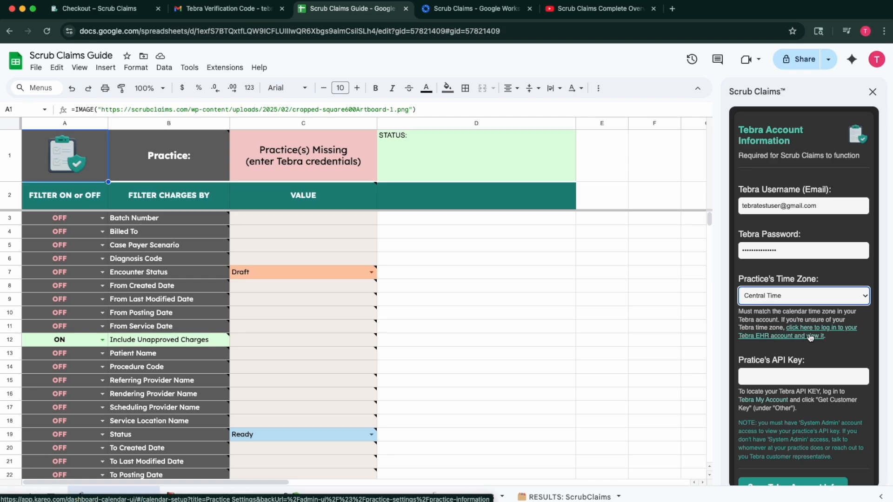
left_click(810, 336)
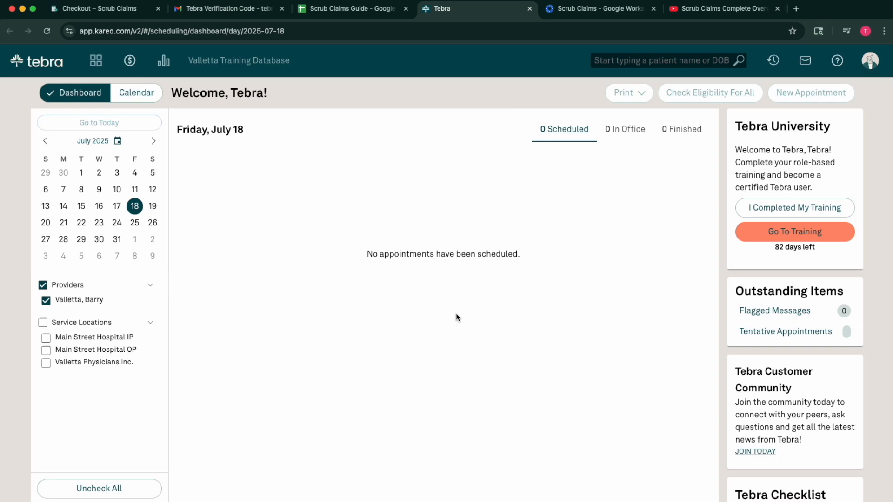
Close the Tebra dashboard tab to get back to the Scrub Claims Guide spreadsheet.
left_click(529, 8)
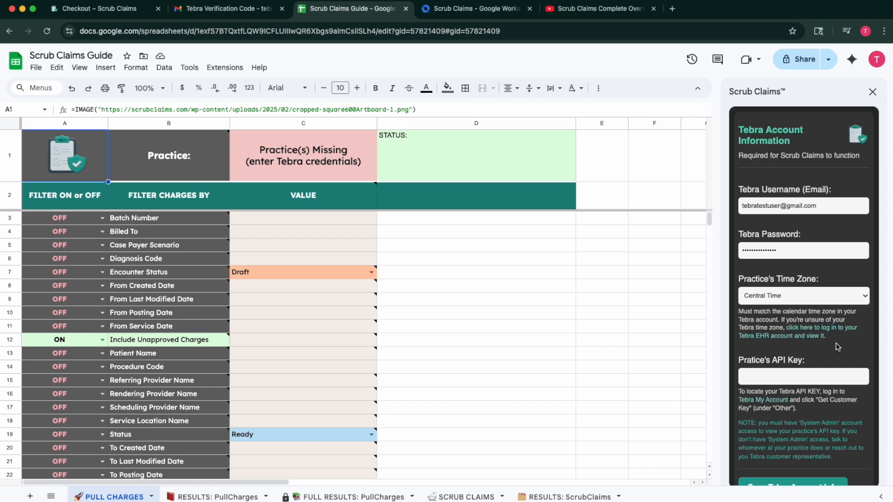
Go from the API Key field to Tebra My Account, log in, and open a new care case alongside Get Customer Key.
left_click(774, 375)
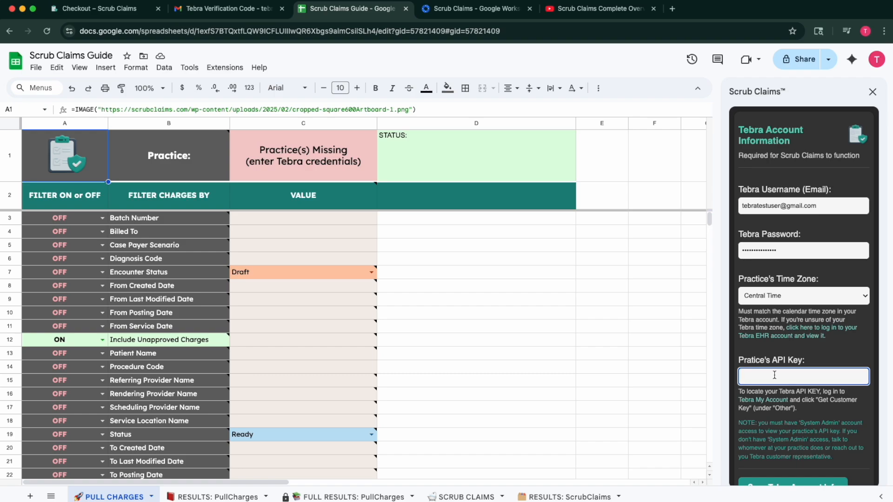
left_click(777, 406)
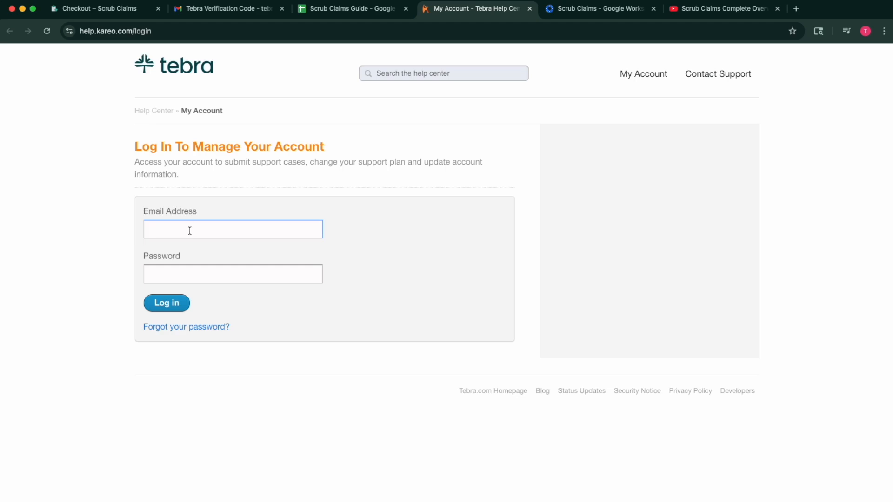
left_click(175, 307)
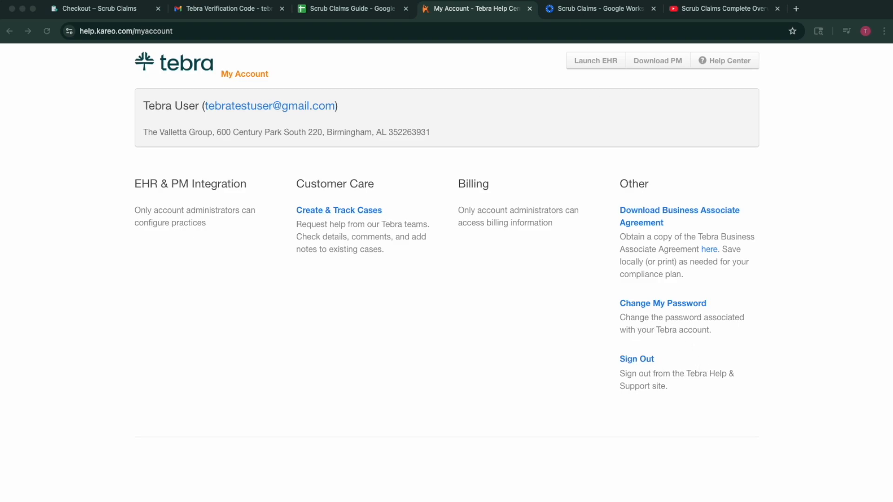
left_click(727, 338)
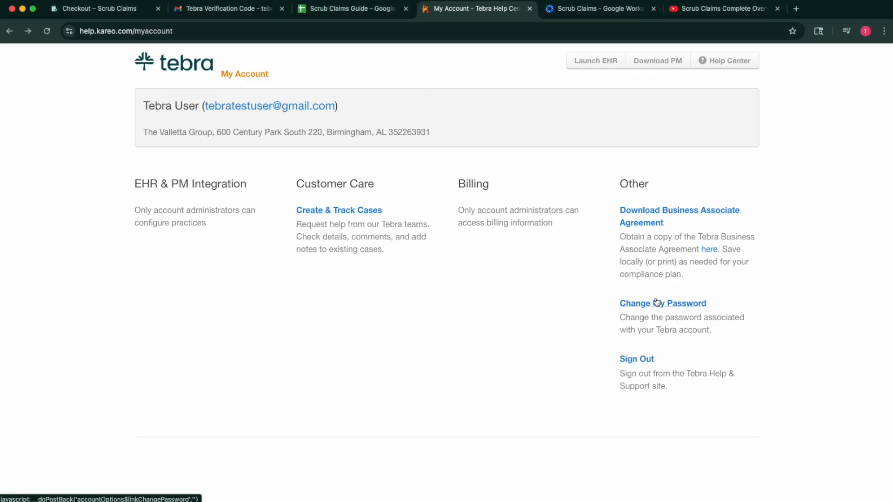
left_click(346, 209)
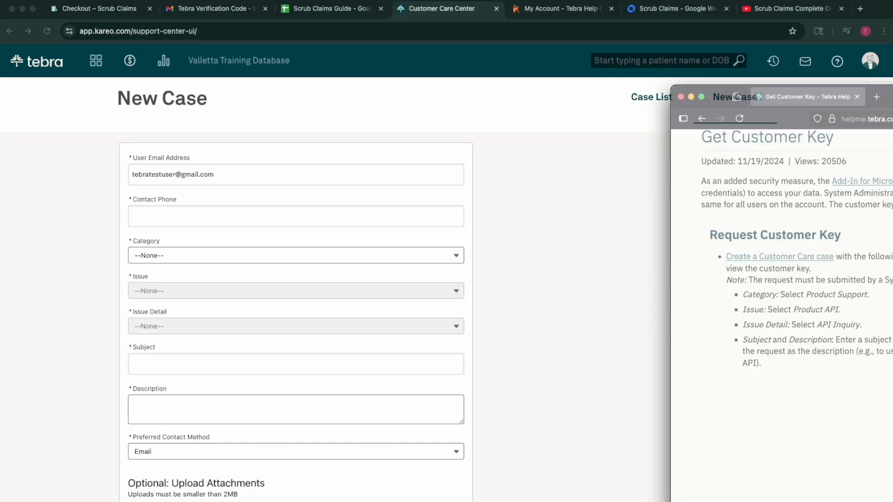
left_click_drag(892, 96, 386, 4)
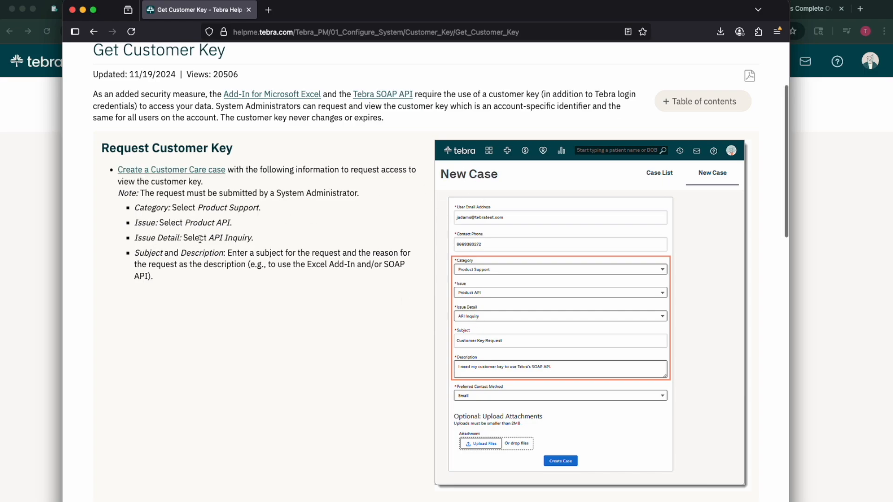
Read the Get Customer Key article, then go back to the My Account page.
scroll(346, 337, "down", 3)
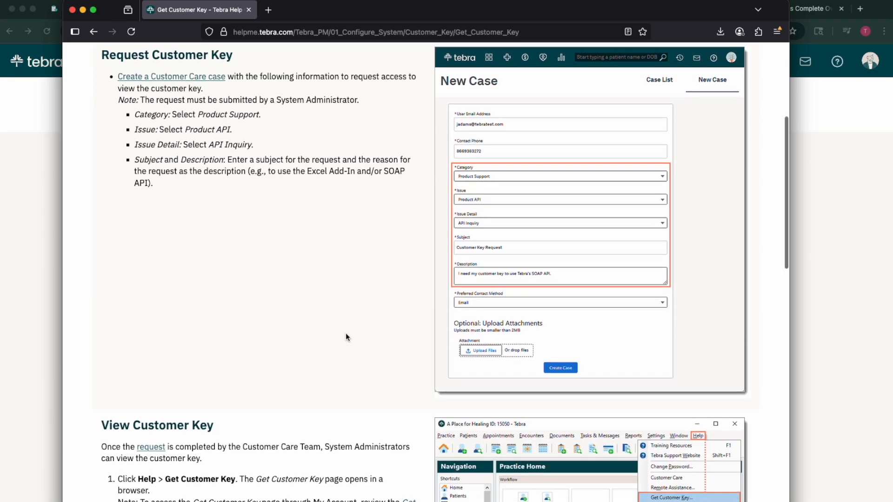
scroll(404, 380, "down", 5)
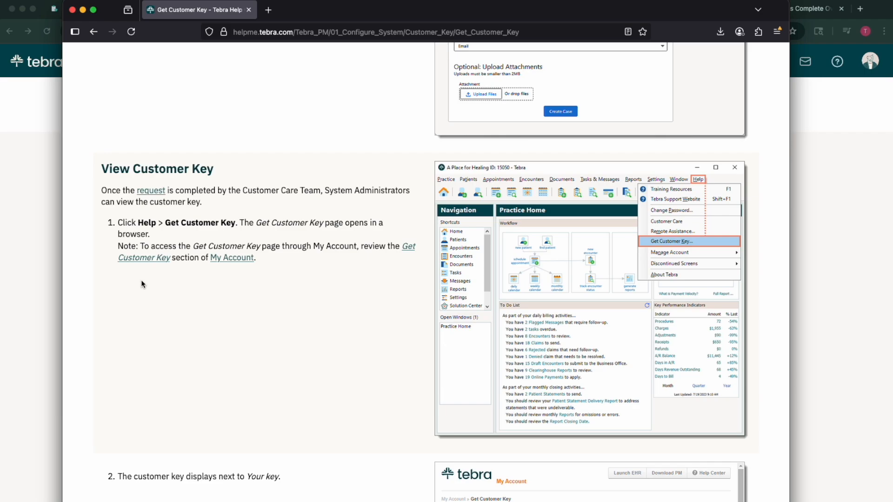
left_click(21, 293)
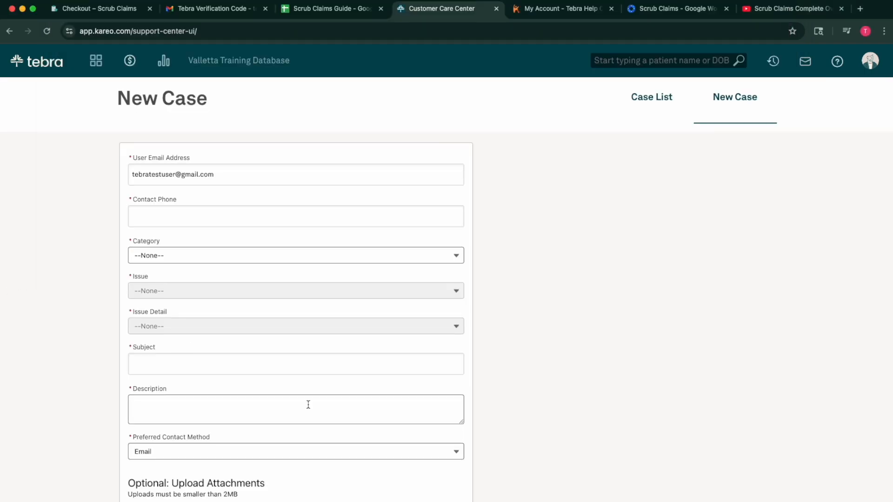
left_click(9, 31)
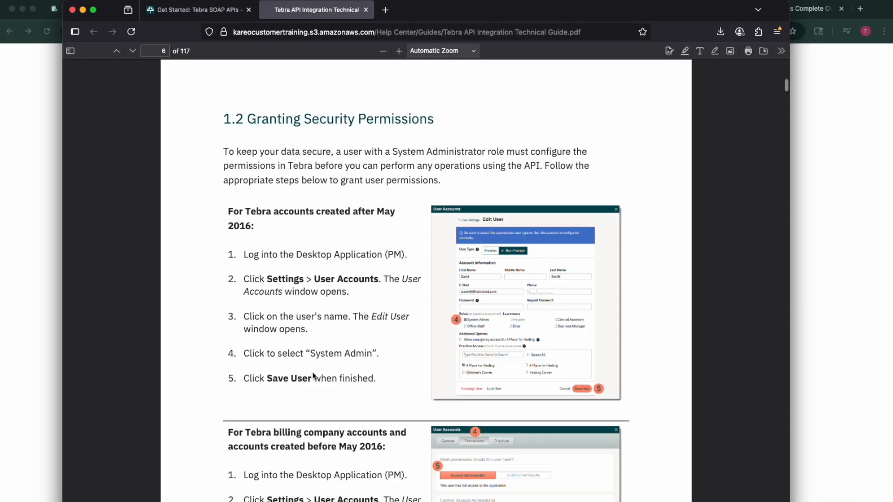
Read through section 1.2 Granting Security Permissions, then drag the PDF window aside.
scroll(316, 377, "down", 3)
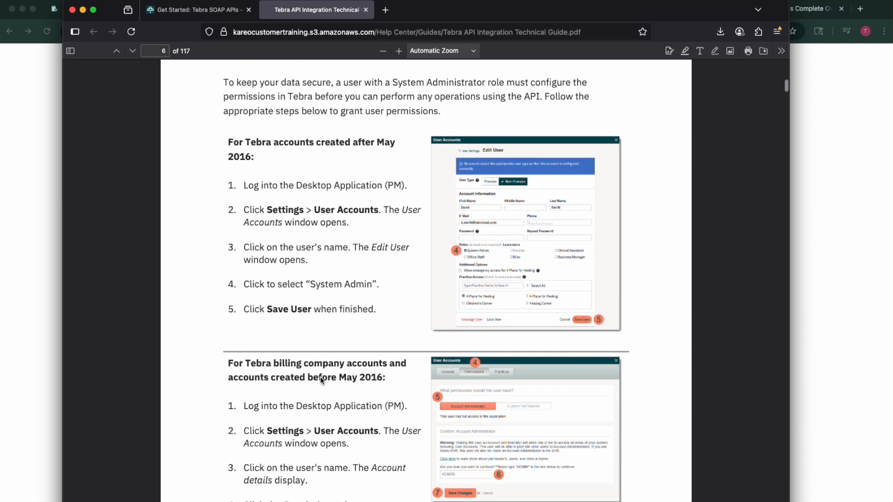
scroll(325, 358, "down", 5)
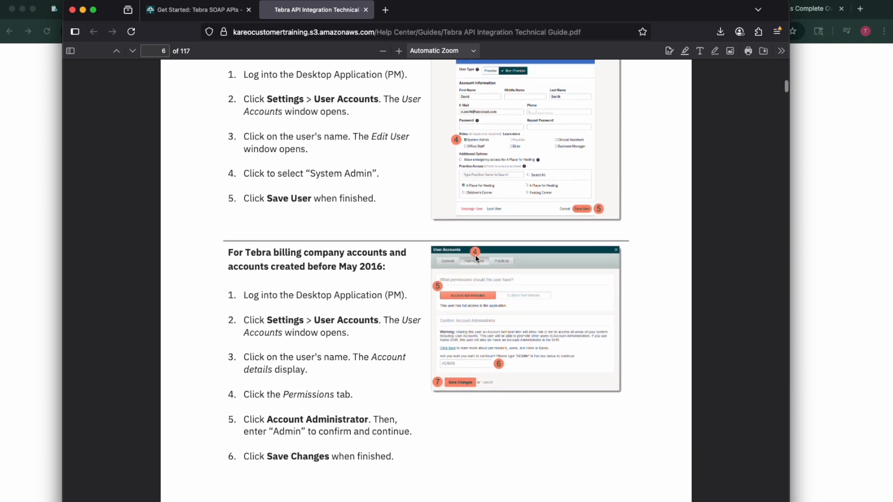
scroll(415, 347, "up", 3)
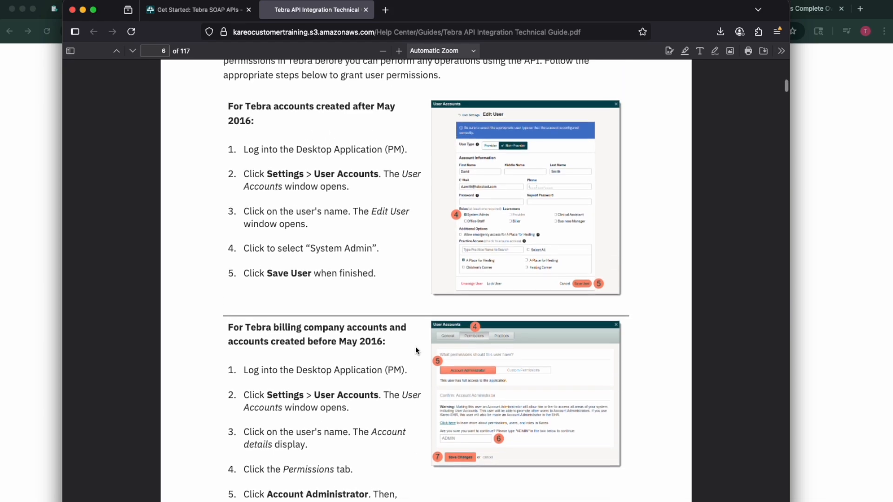
scroll(414, 347, "up", 2)
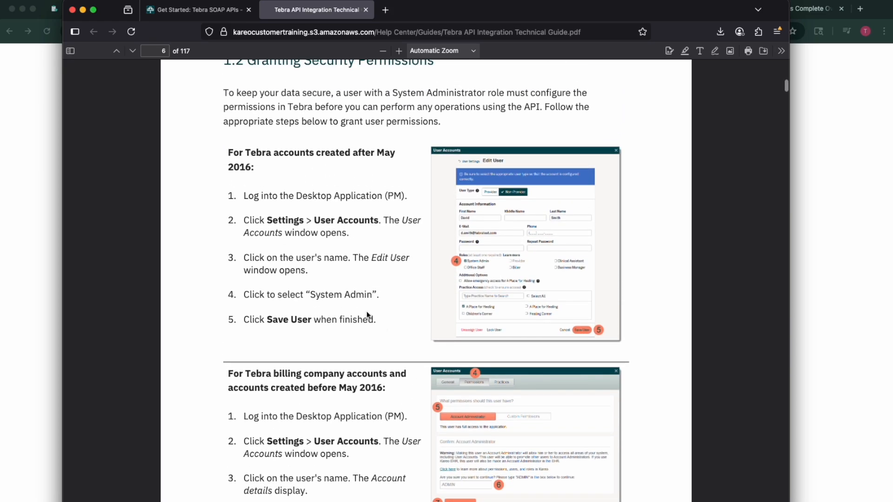
scroll(367, 311, "up", 7)
left_click_drag(109, 9, 892, 135)
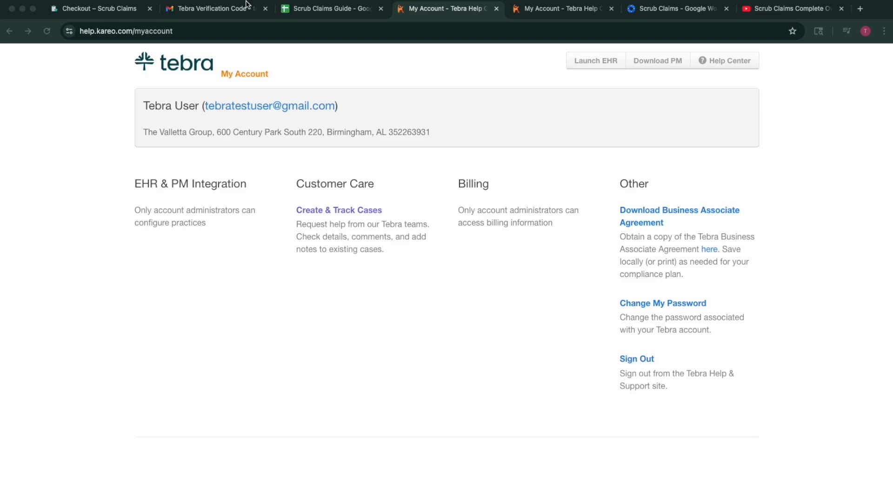
Read the Tebra verification code email in Gmail, then return to the Scrub Claims Guide tab.
left_click(219, 7)
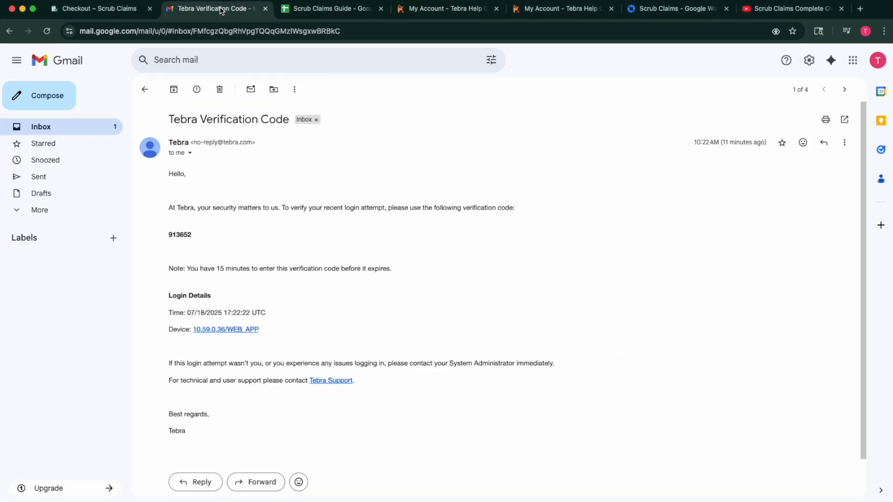
left_click(323, 10)
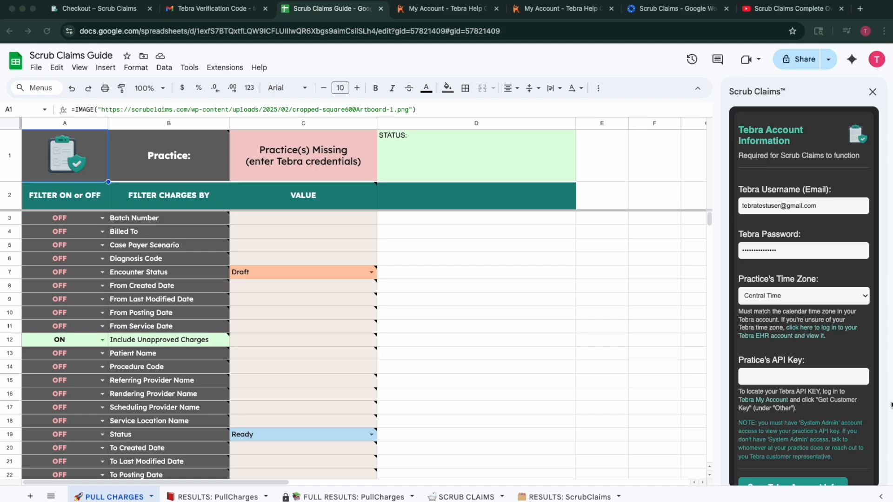
Paste the practice's API key into the Tebra form and save the account information.
left_click(782, 376)
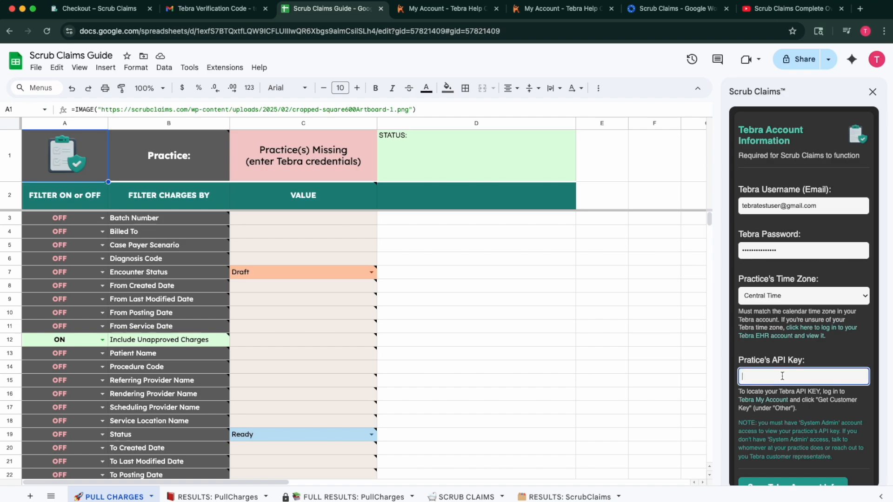
key("super+v")
scroll(821, 432, "down", 1)
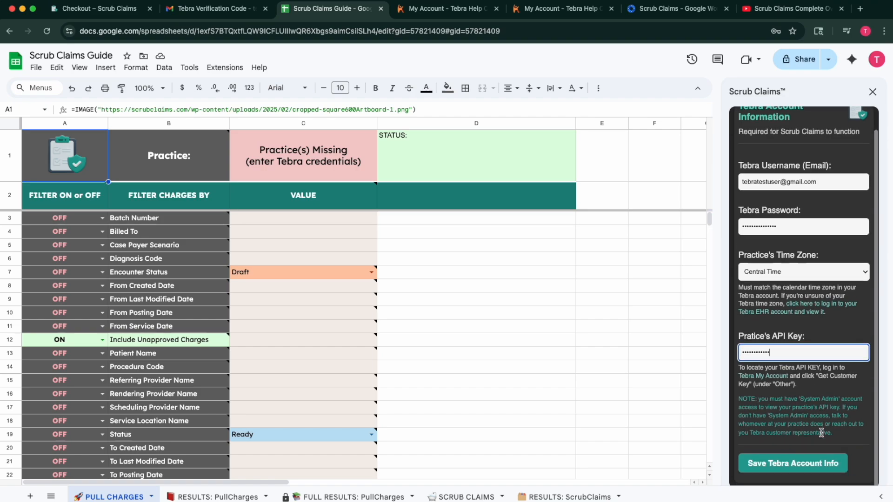
left_click(778, 465)
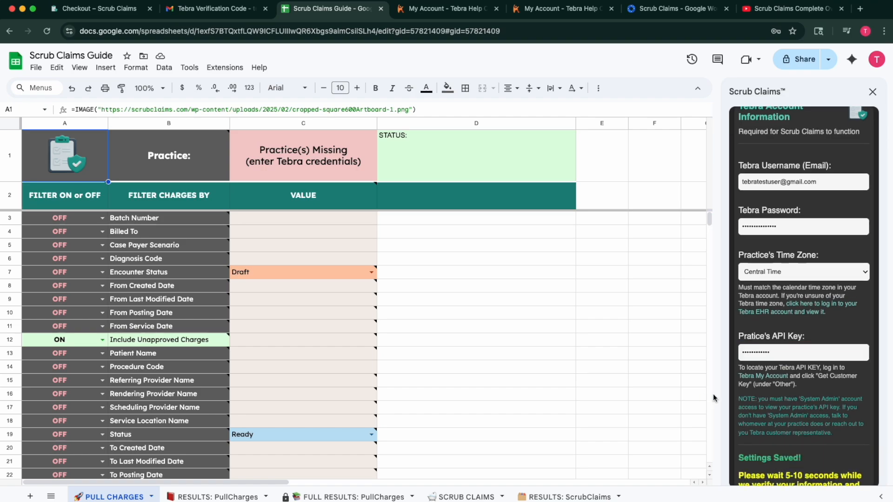
scroll(774, 414, "down", 2)
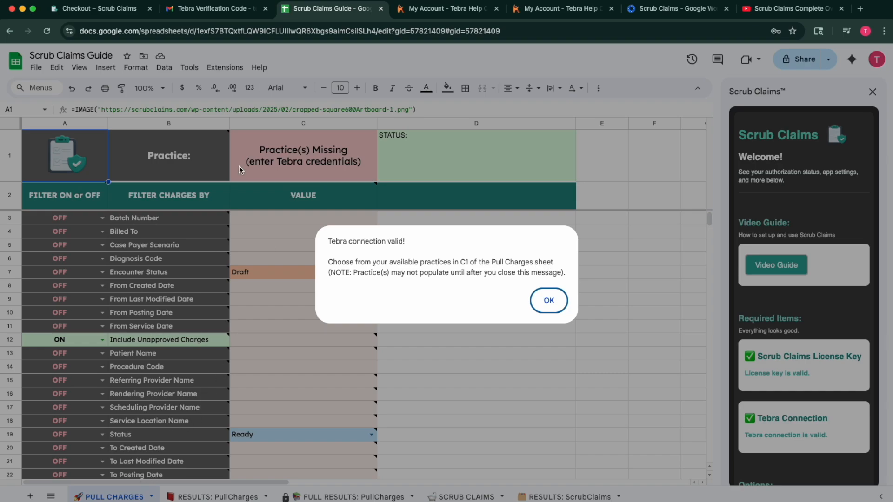
Dismiss the Tebra connection-valid message and choose Valletta Training Database as the practice in C1.
left_click(549, 301)
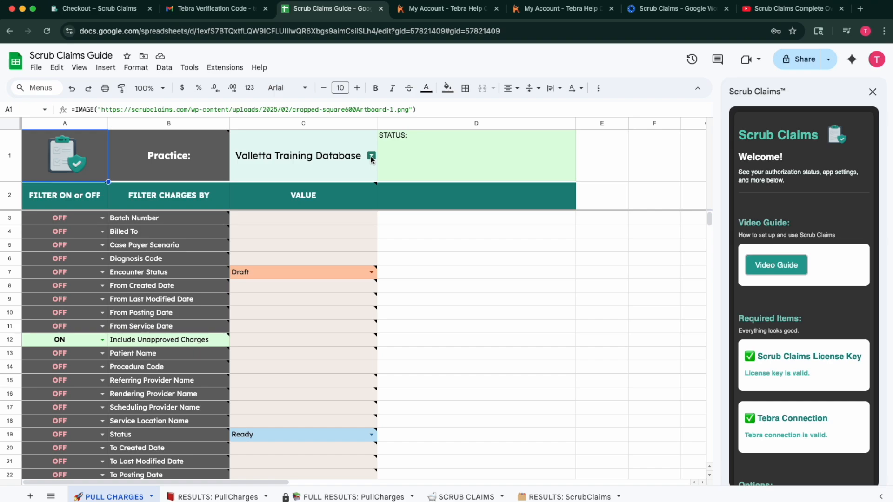
left_click(370, 156)
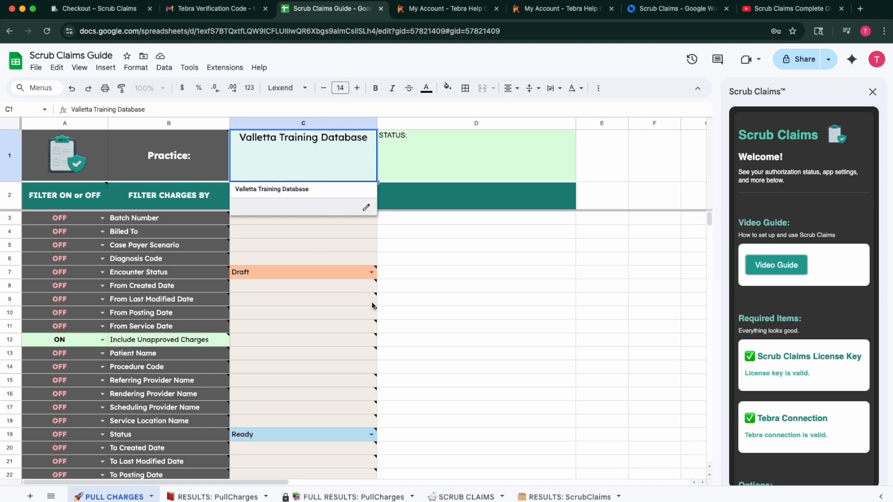
left_click(536, 299)
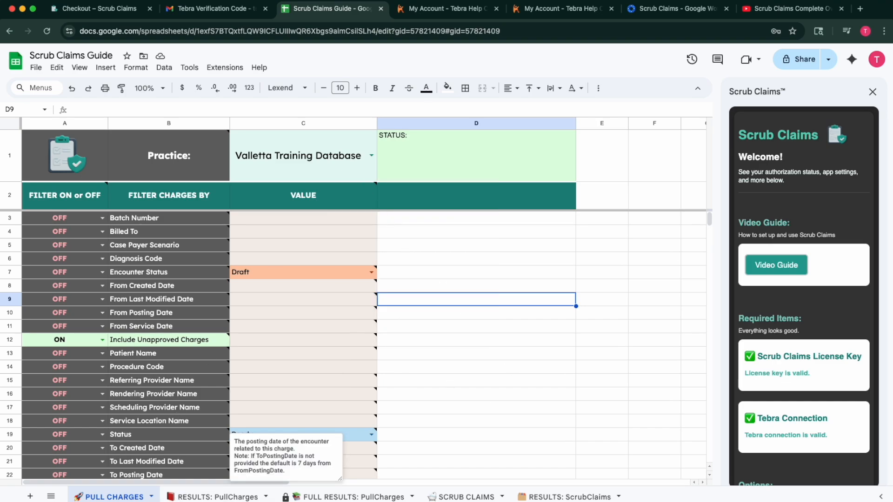
left_click(373, 155)
left_click(305, 187)
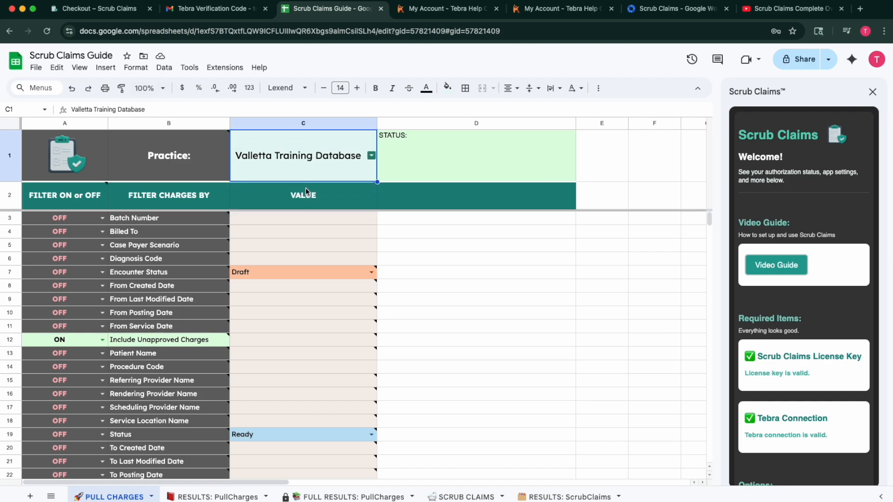
scroll(772, 363, "down", 5)
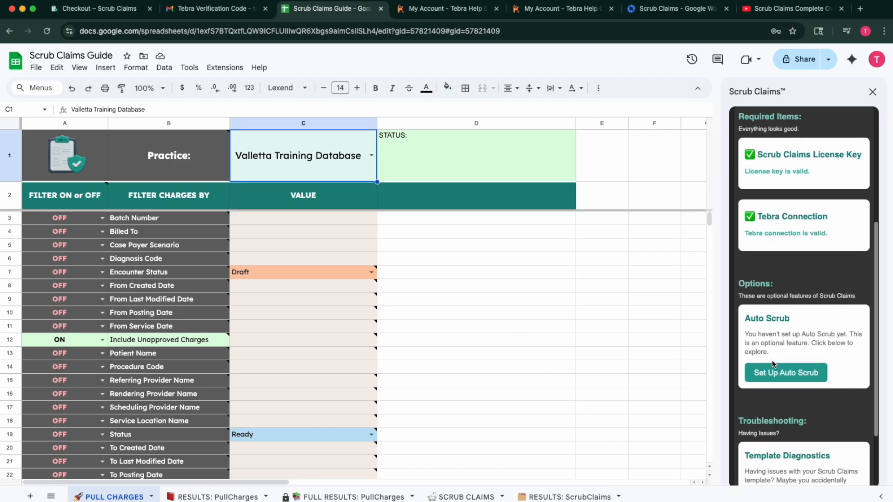
scroll(773, 364, "down", 3)
scroll(760, 252, "up", 5)
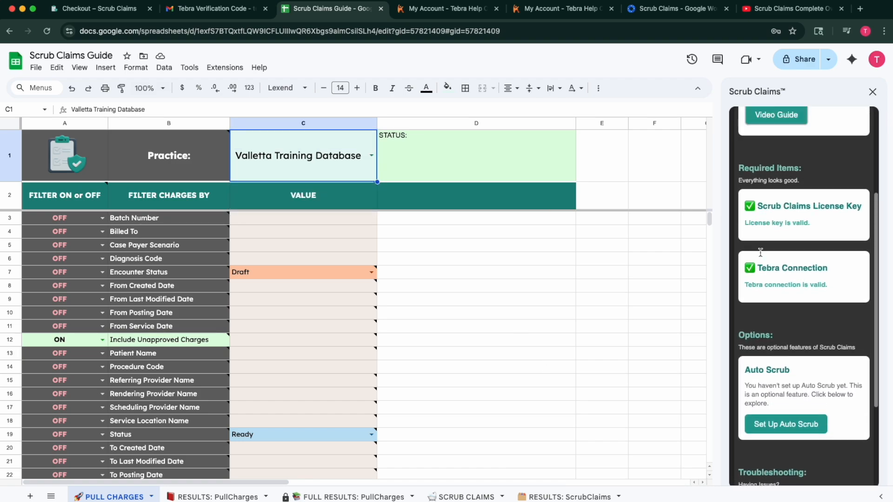
scroll(761, 252, "up", 4)
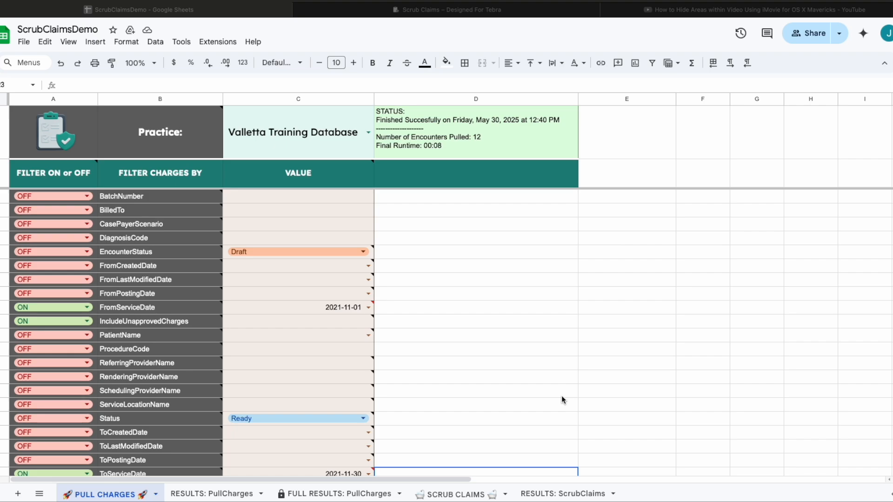
left_click(449, 498)
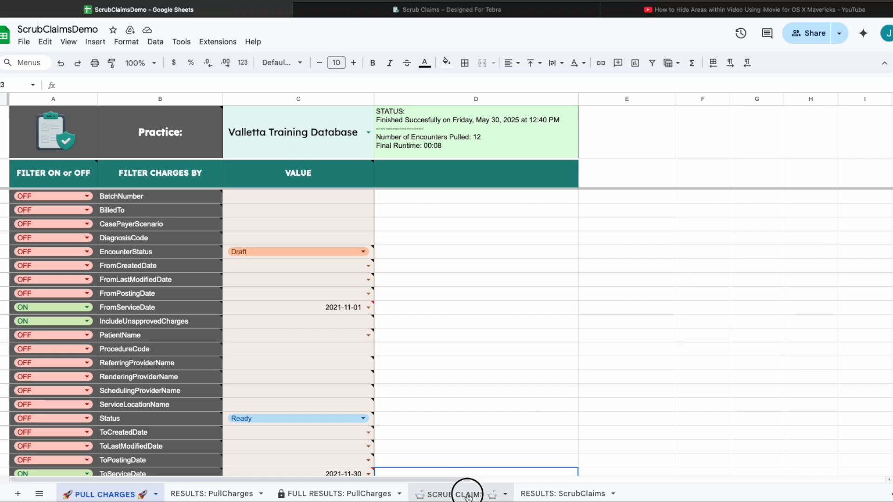
left_click(467, 497)
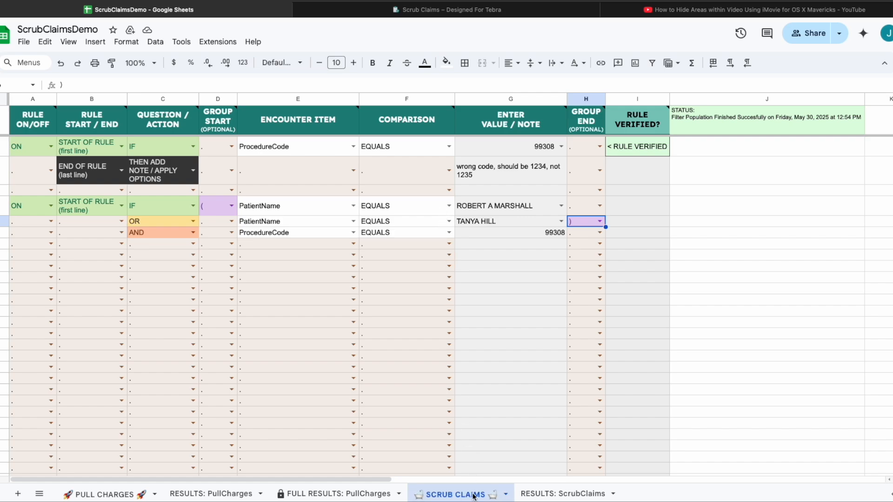
left_click(104, 495)
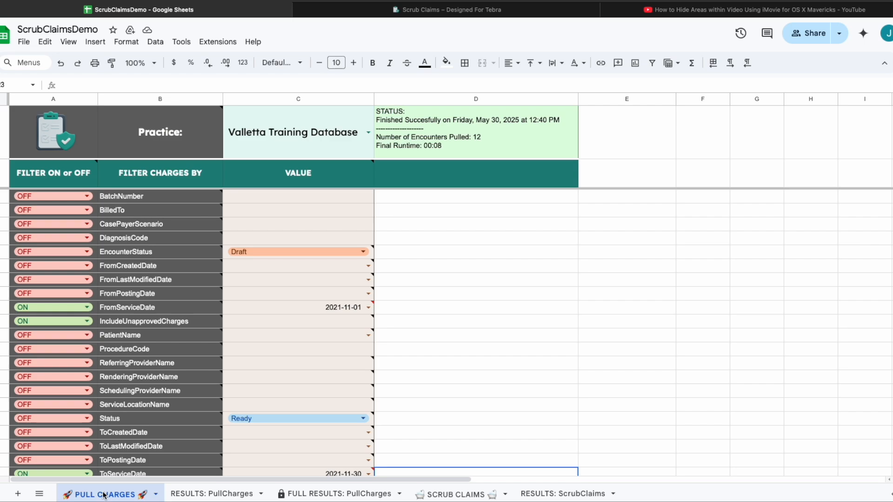
left_click(187, 493)
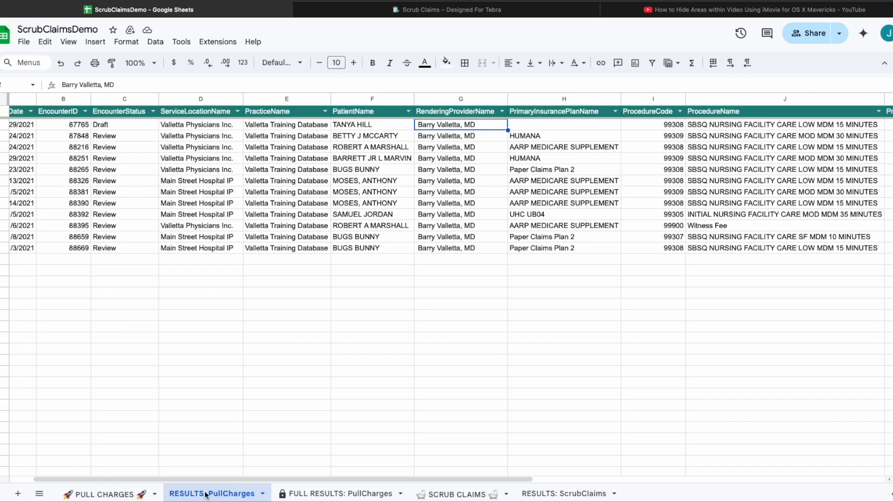
left_click(339, 493)
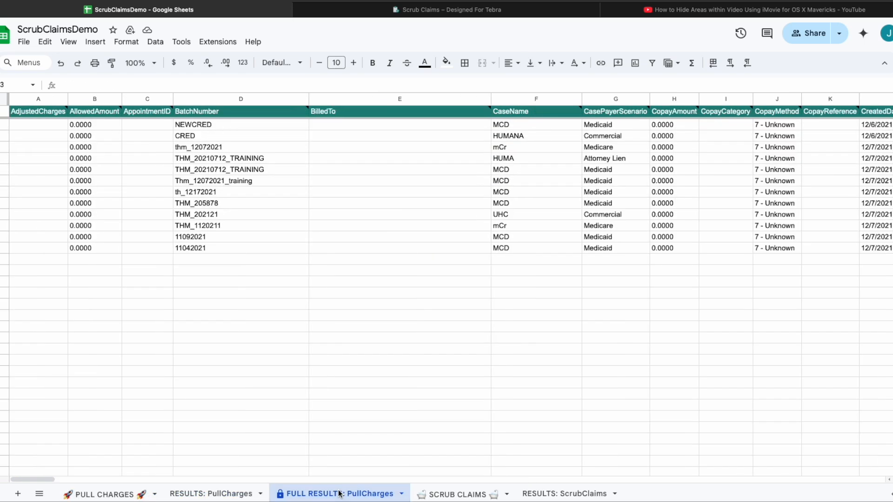
left_click(460, 493)
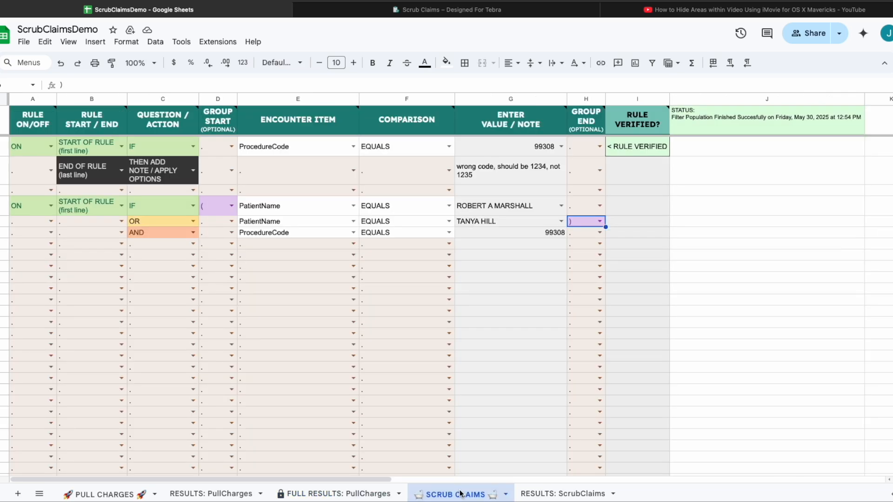
left_click(560, 494)
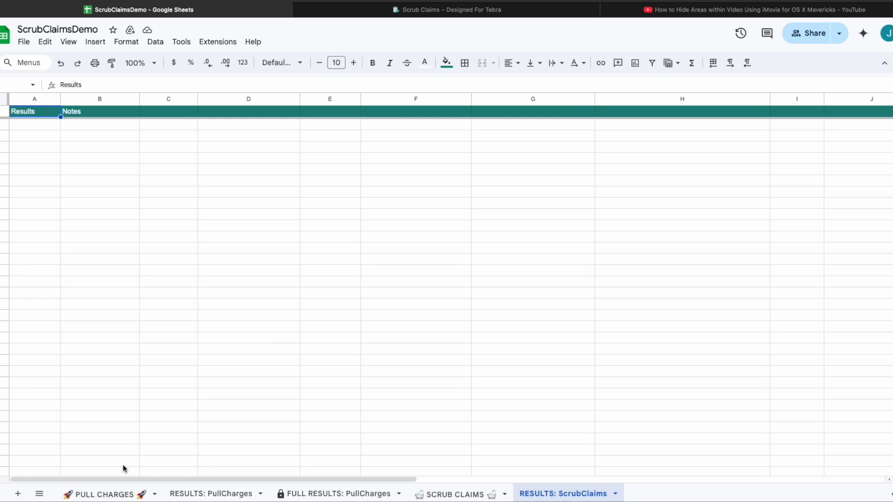
left_click(105, 494)
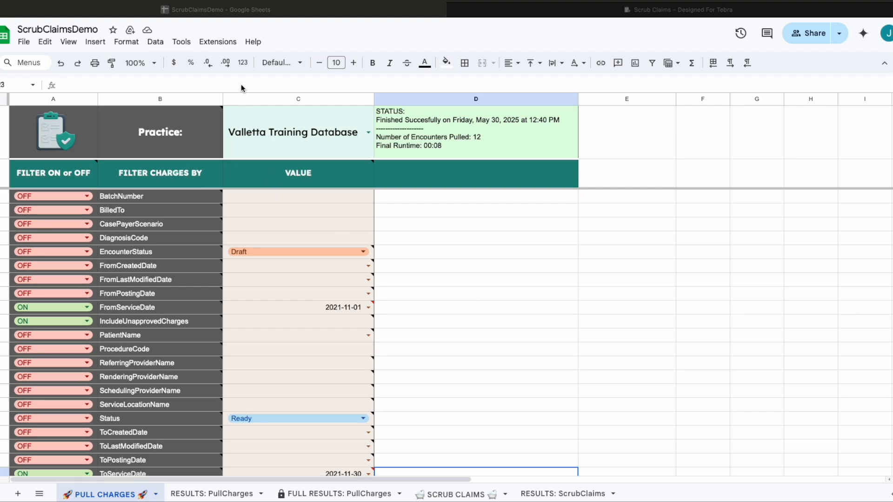
Browse the Extensions > Scrub Claims submenus, ending on PULL CHARGES > Pull Charges.
left_click(213, 42)
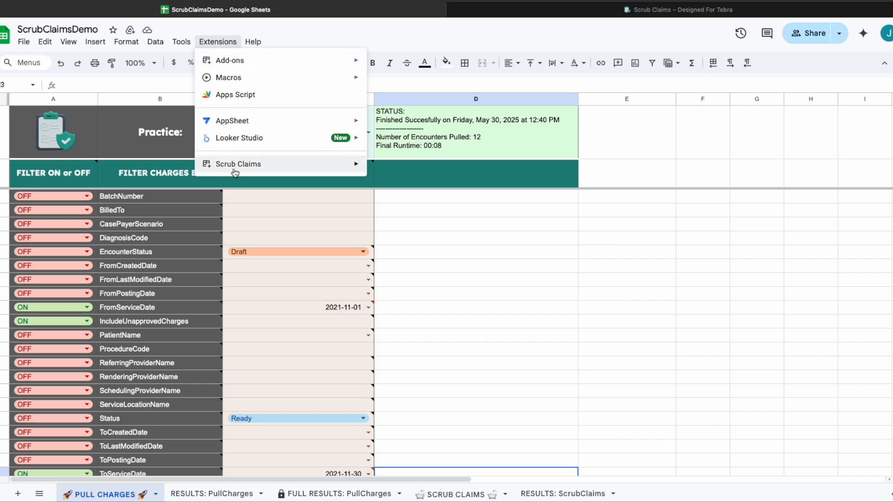
mouse_move(233, 172)
mouse_move(397, 171)
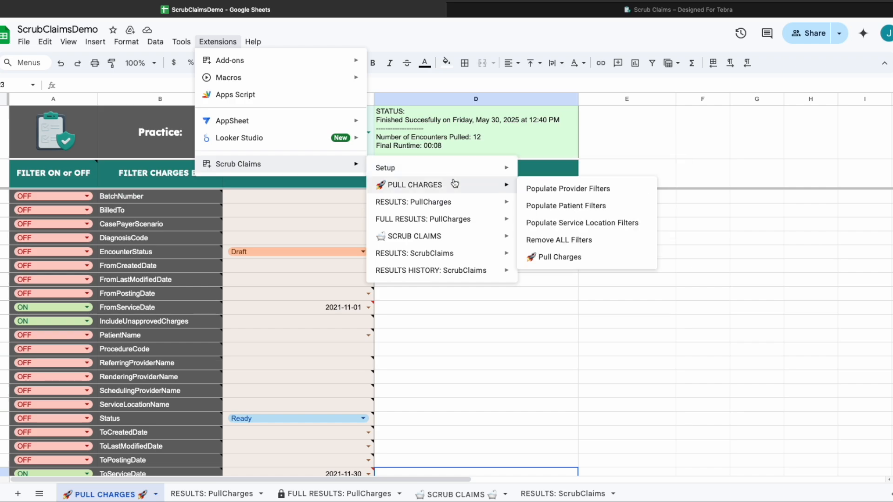
mouse_move(446, 242)
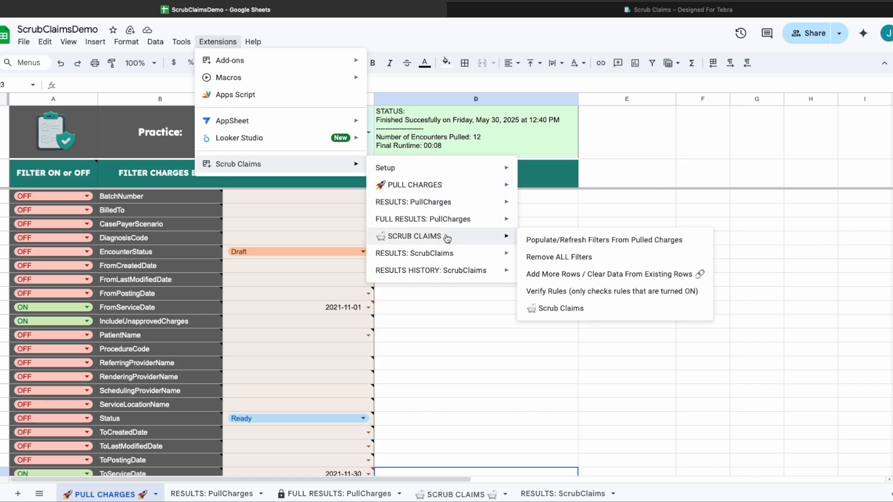
mouse_move(445, 223)
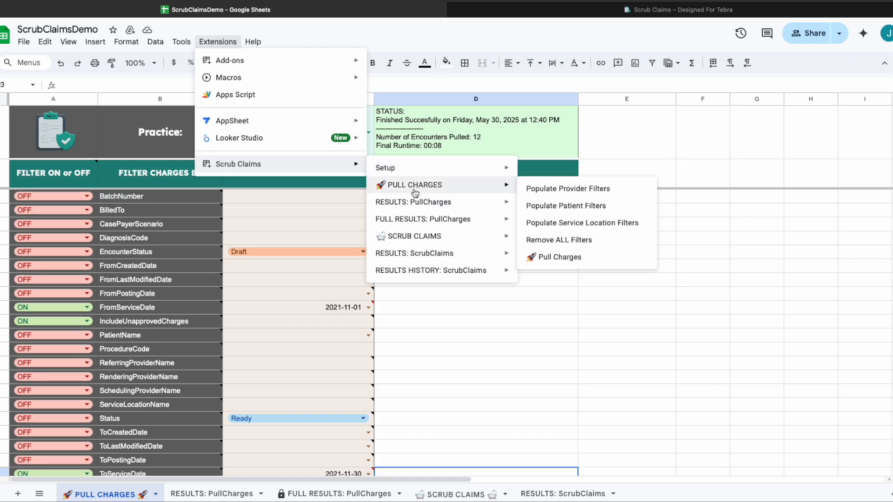
mouse_move(415, 220)
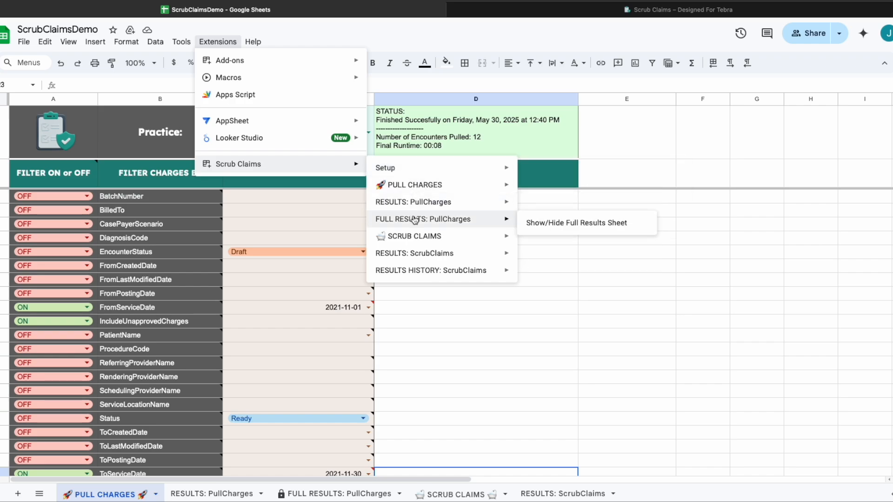
mouse_move(415, 237)
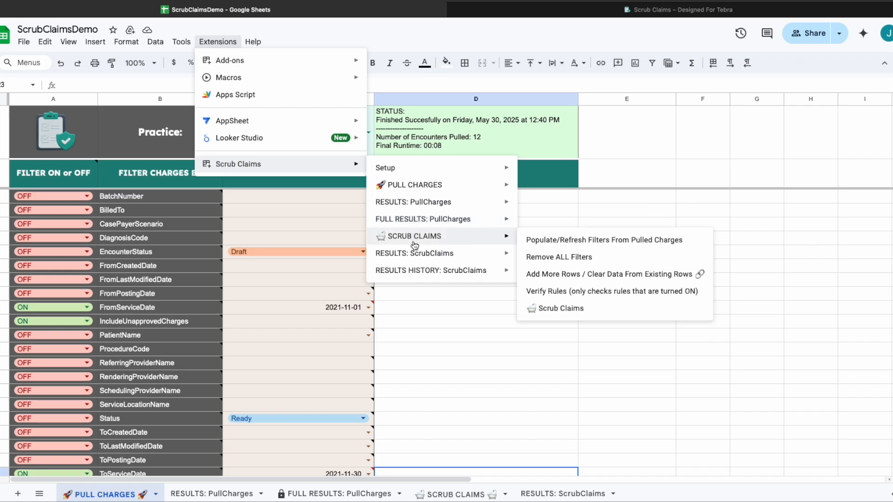
mouse_move(414, 254)
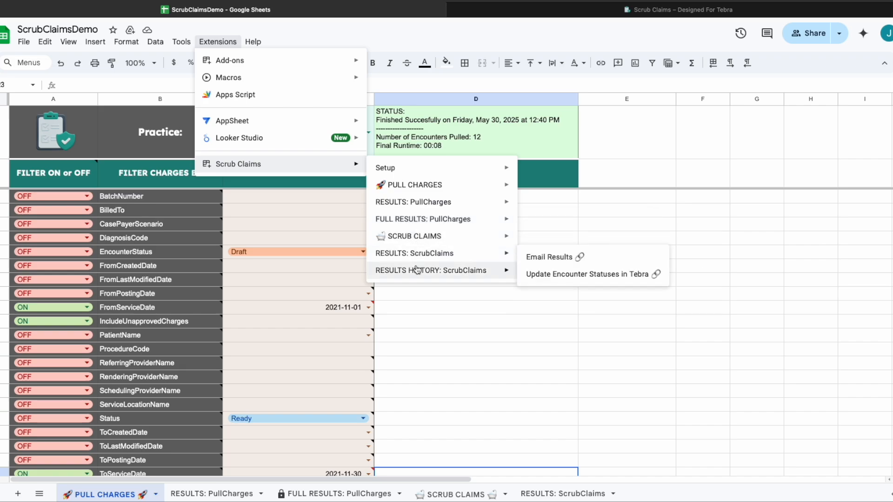
mouse_move(417, 274)
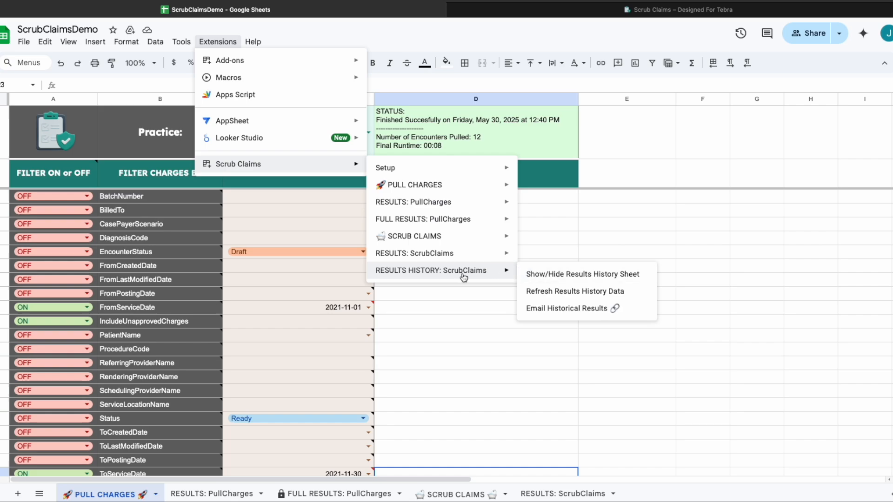
mouse_move(449, 244)
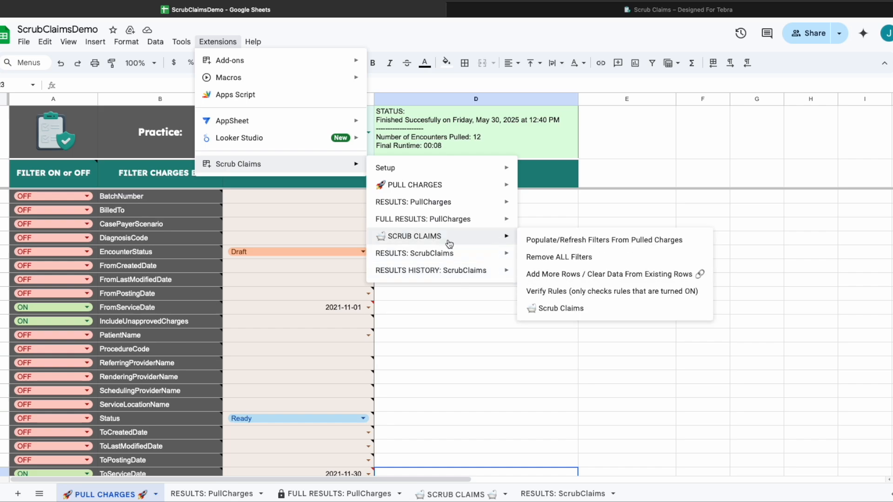
mouse_move(449, 219)
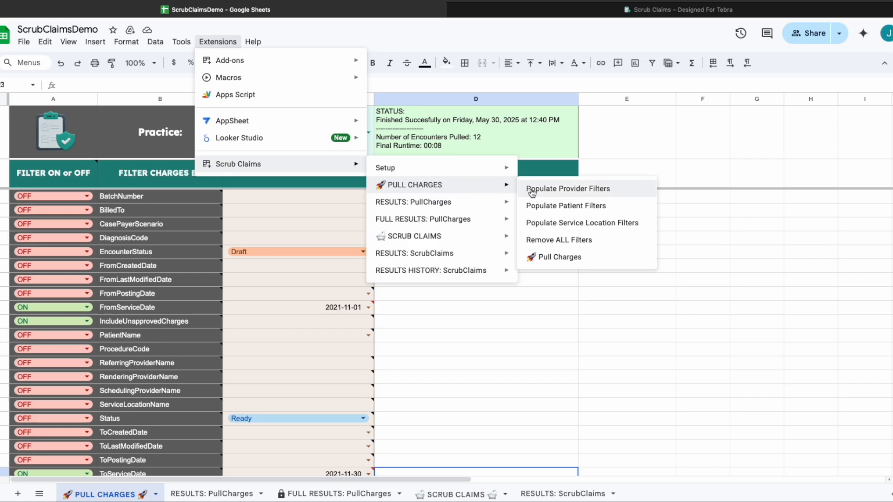
Close the Scrub Claims menu and return to the PULL CHARGES sheet.
left_click(555, 257)
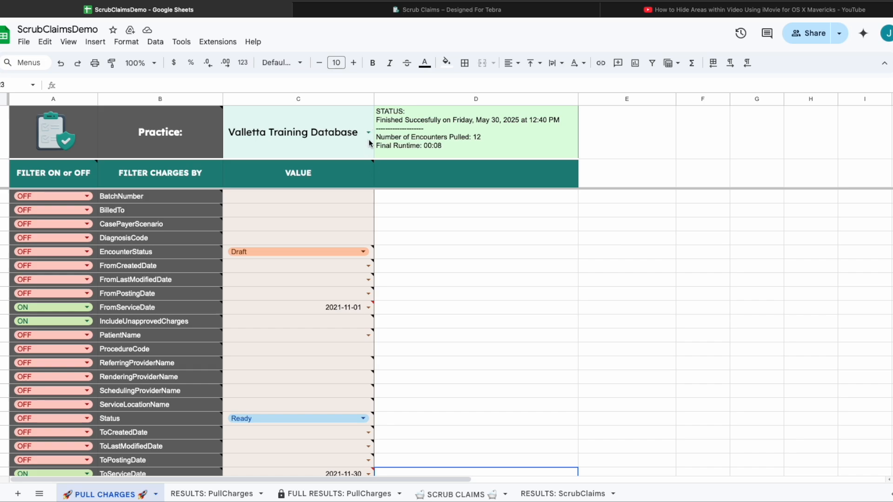
mouse_move(368, 161)
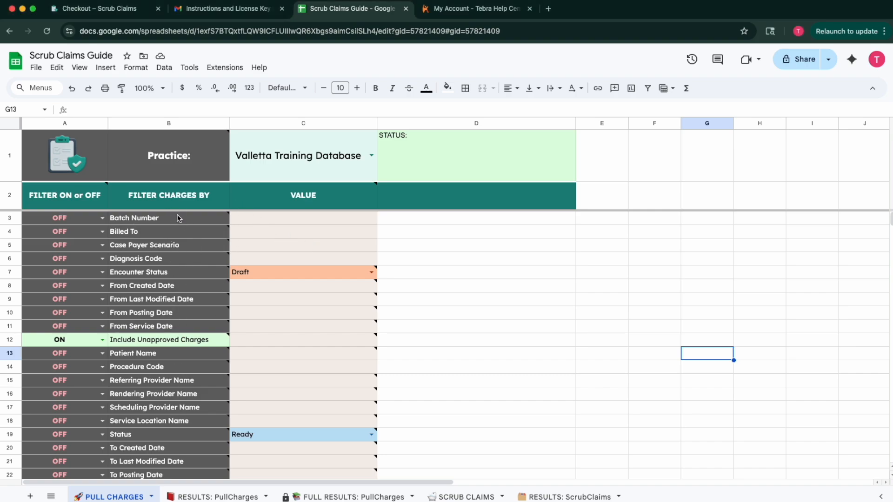
mouse_move(177, 219)
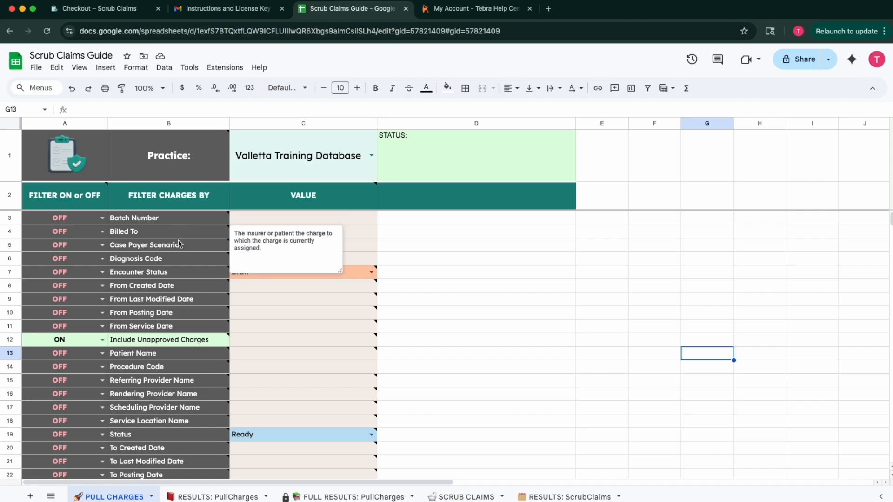
mouse_move(180, 257)
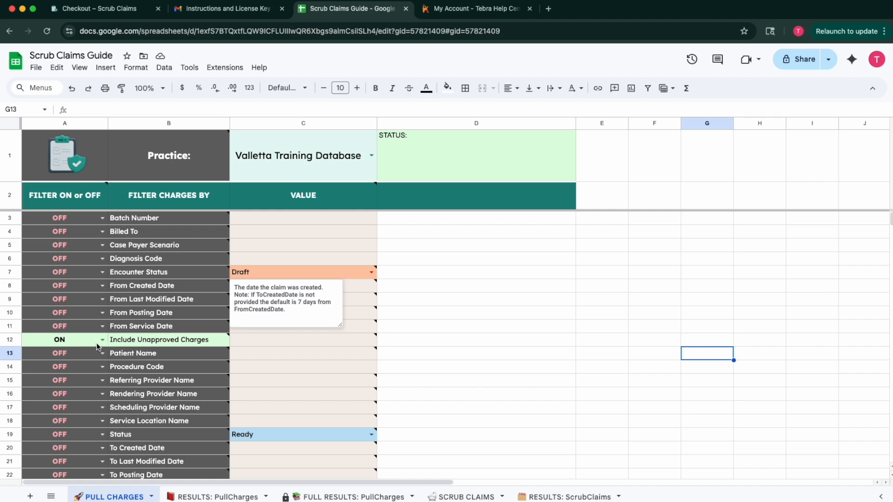
mouse_move(183, 341)
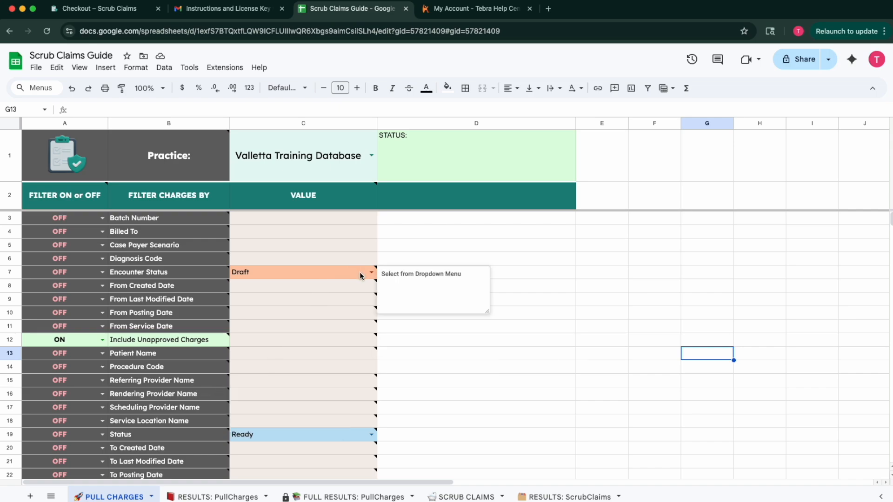
mouse_move(350, 302)
mouse_move(352, 320)
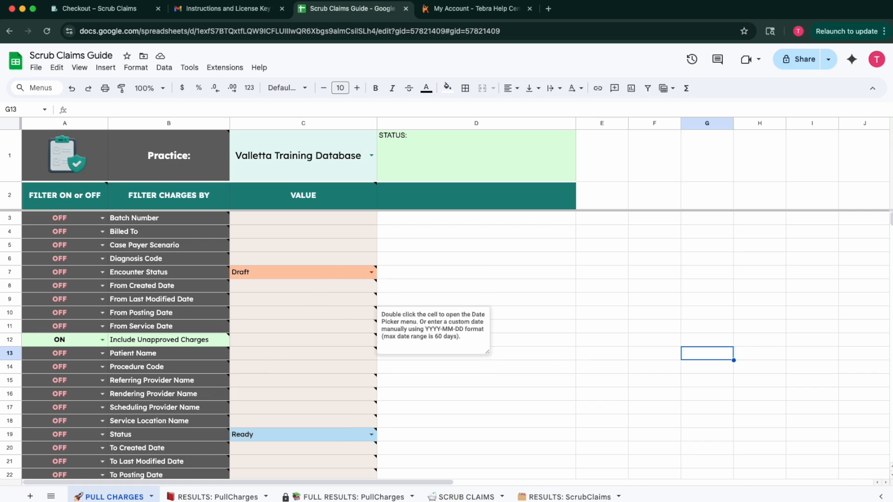
double_click(288, 299)
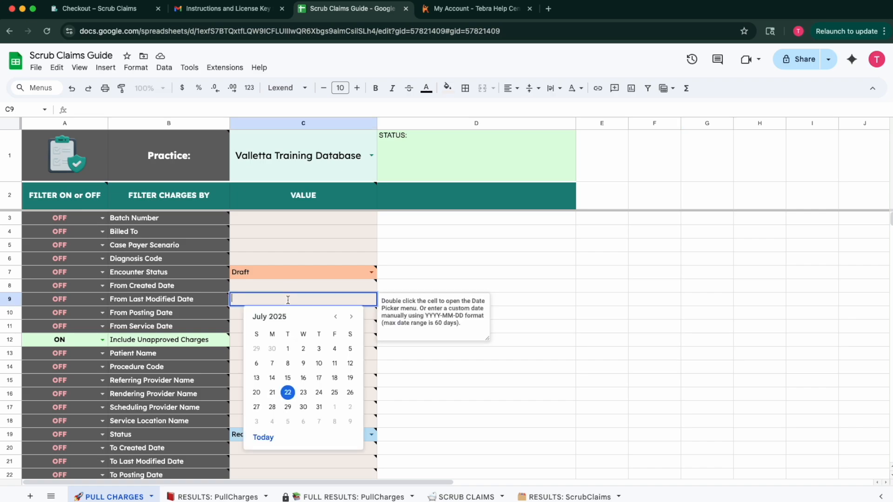
left_click(424, 286)
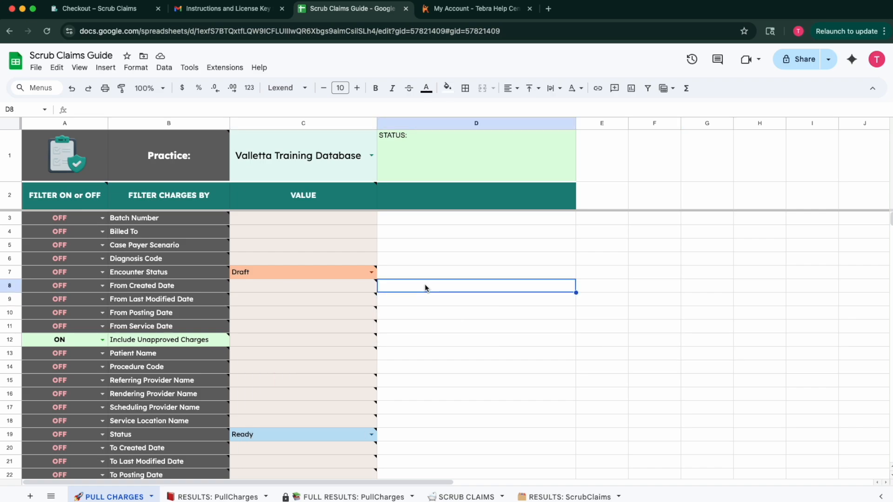
double_click(304, 381)
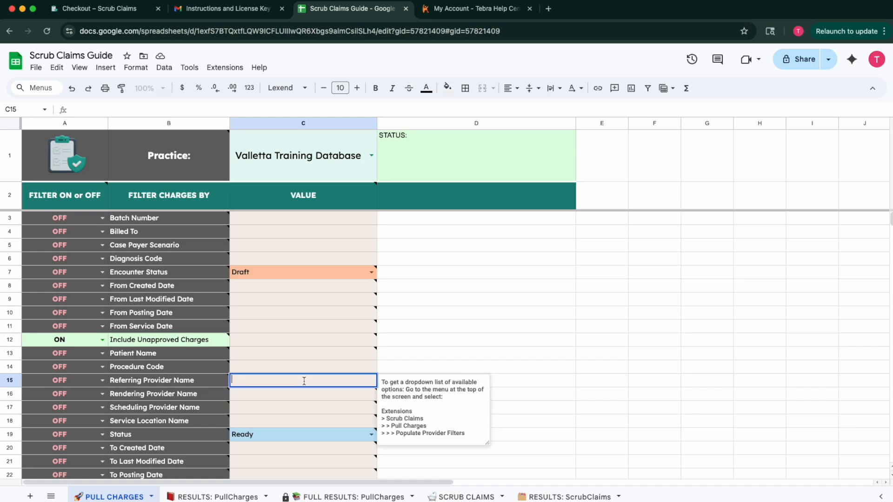
left_click(409, 360)
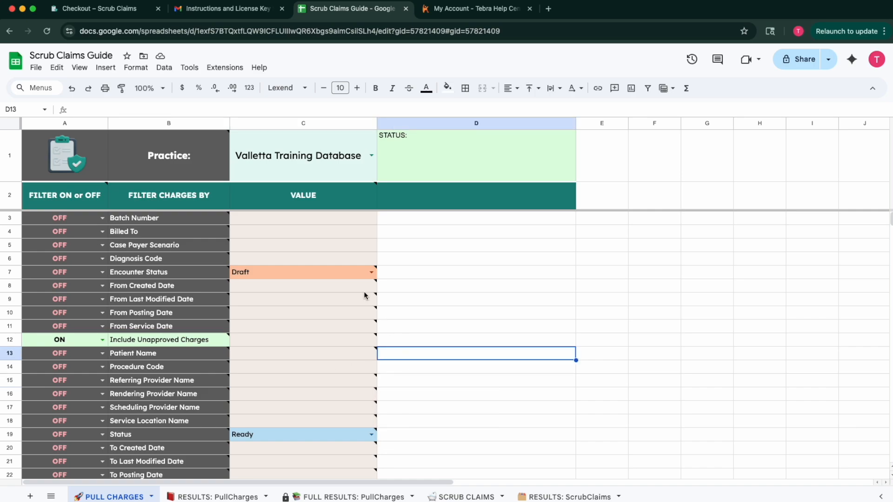
mouse_move(372, 277)
mouse_move(191, 166)
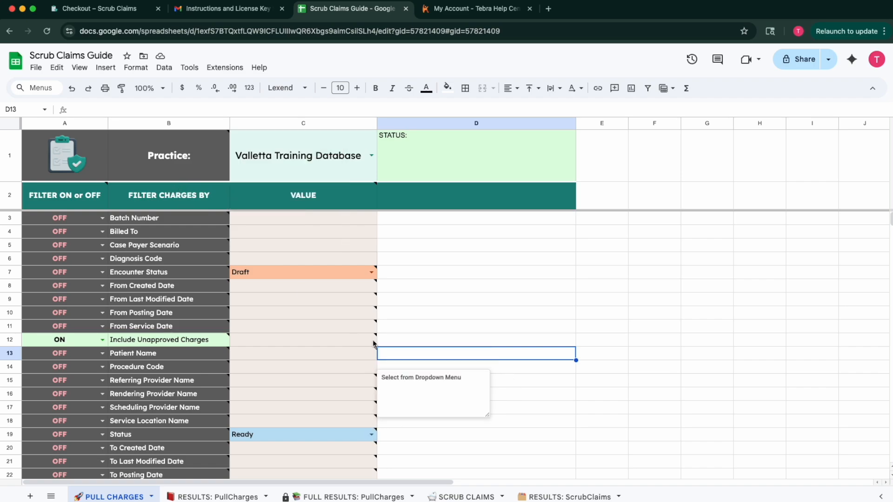
left_click(371, 272)
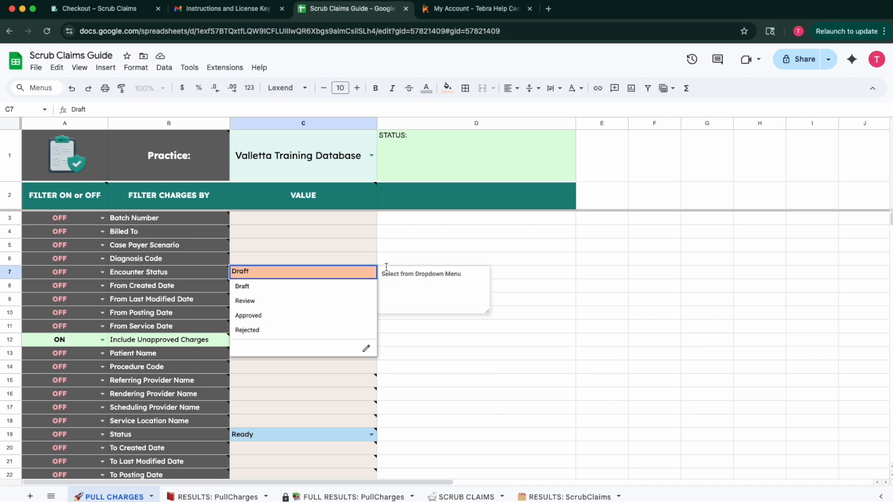
left_click(470, 254)
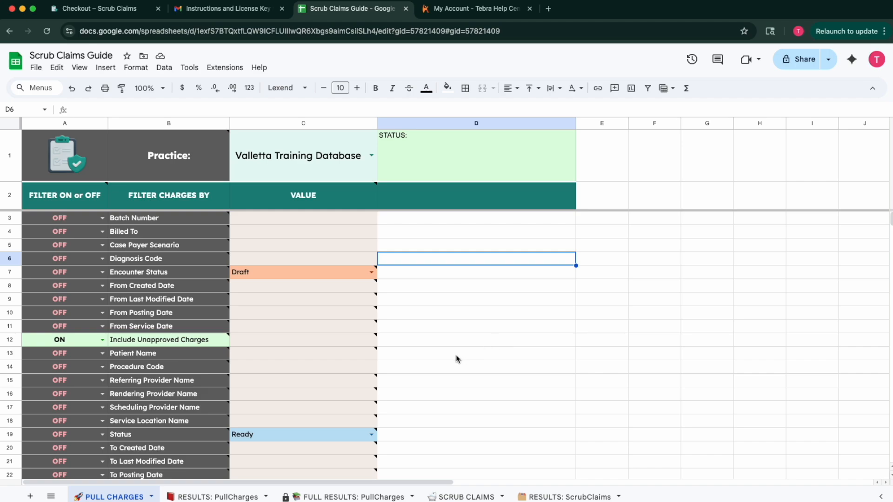
mouse_move(349, 351)
double_click(278, 301)
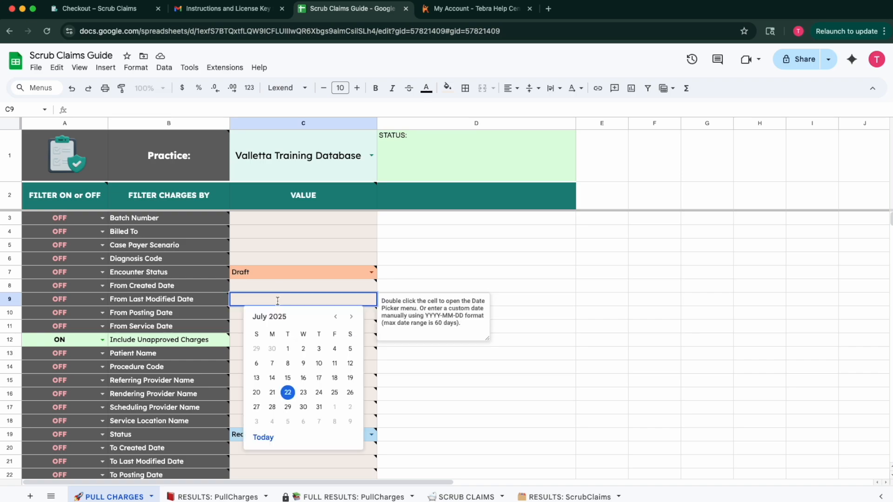
Enter 2025-02-05 as the From Last Modified Date in C9 and confirm it in the date picker.
type("2025-02-05")
key("Return")
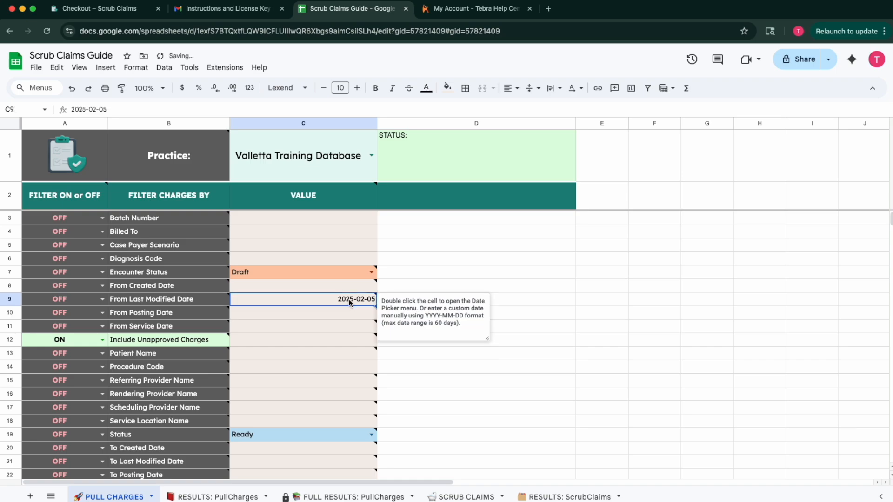
double_click(349, 300)
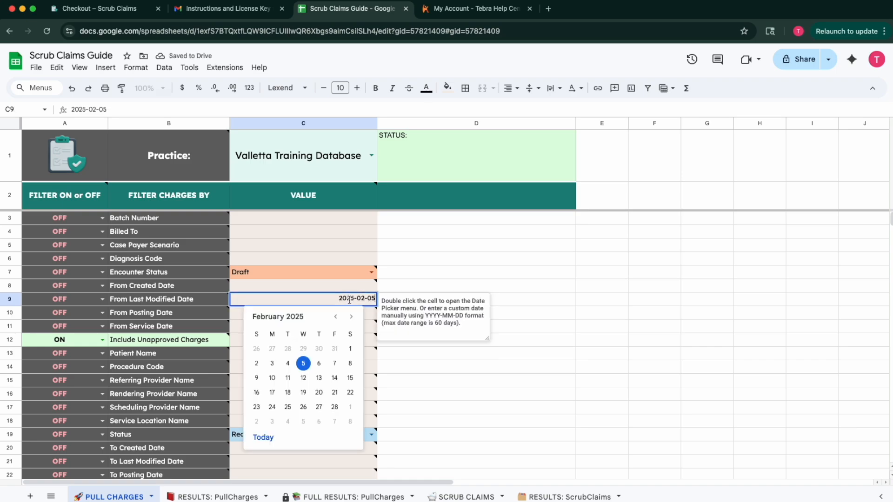
left_click(513, 278)
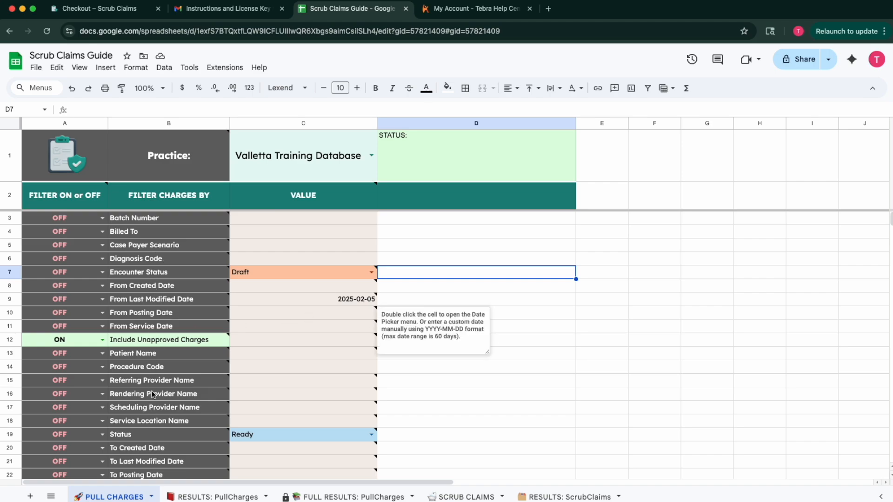
mouse_move(149, 274)
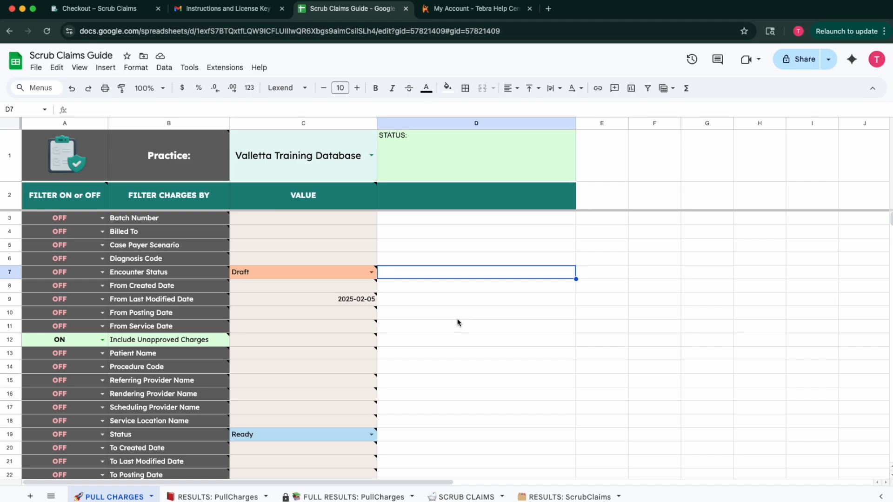
Return to the ScrubClaimsDemo PULL CHARGES sheet with service dates 2021-11-01 to 2021-11-30.
mouse_move(285, 389)
mouse_move(330, 302)
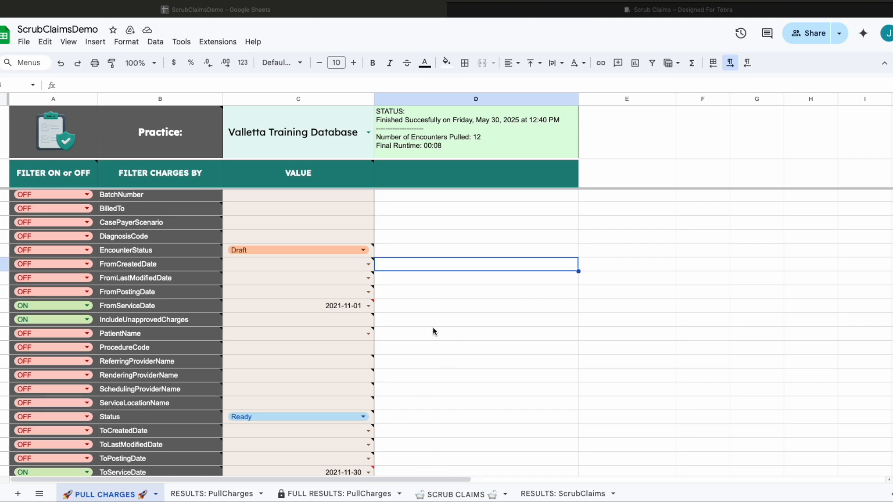
Run Scrub Claims > PULL CHARGES > Pull Charges to pull the filtered Tebra charges.
left_click(219, 42)
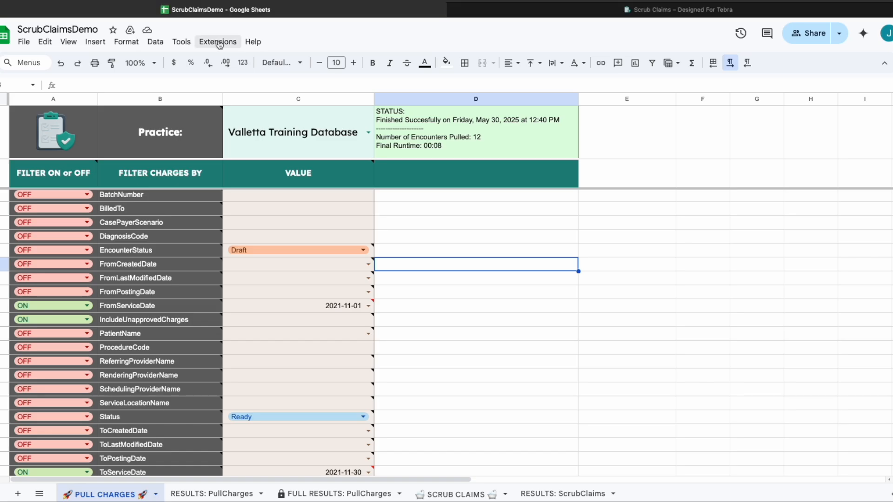
left_click(219, 42)
mouse_move(243, 167)
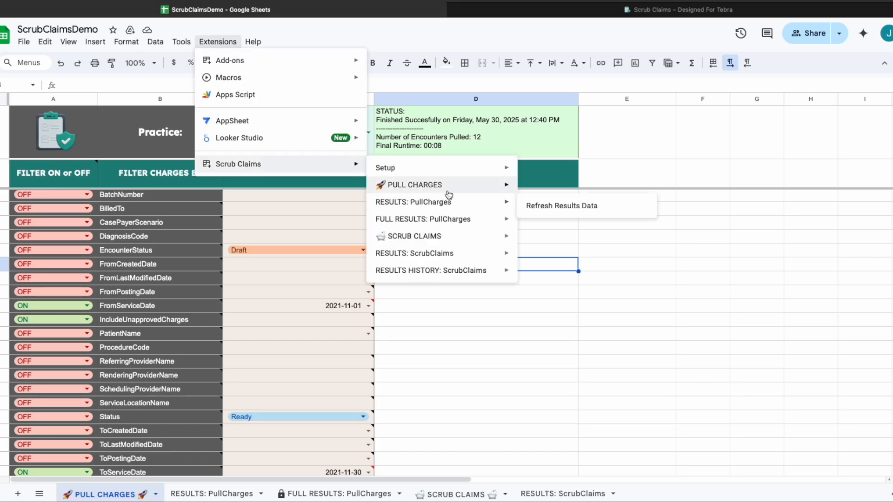
mouse_move(449, 191)
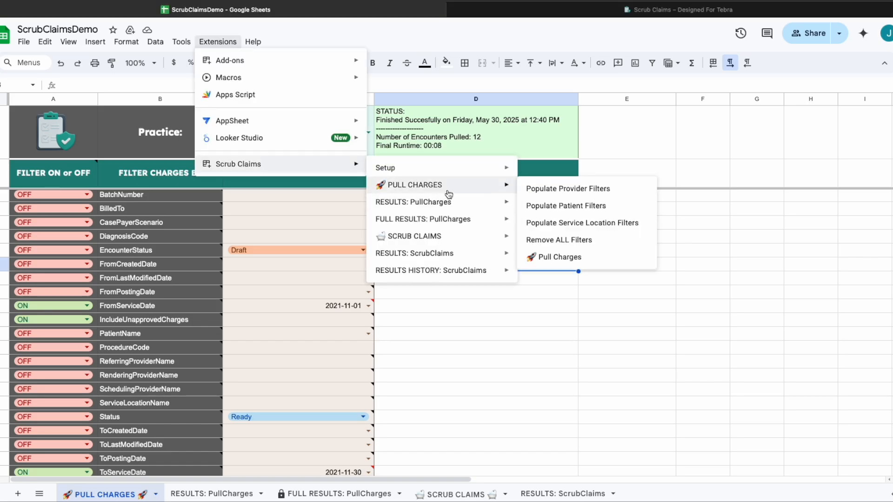
left_click(557, 259)
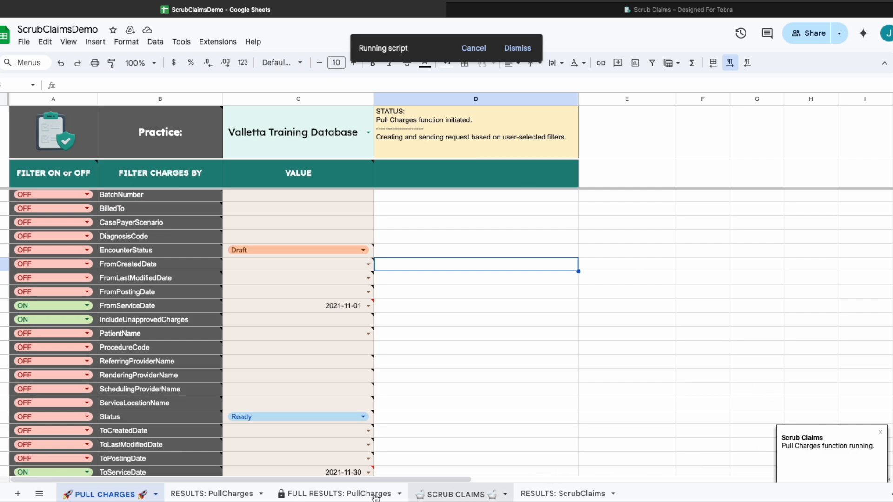
Check the SCRUB CLAIMS and PULL CHARGES sheets, then open RESULTS: PullCharges.
left_click(458, 493)
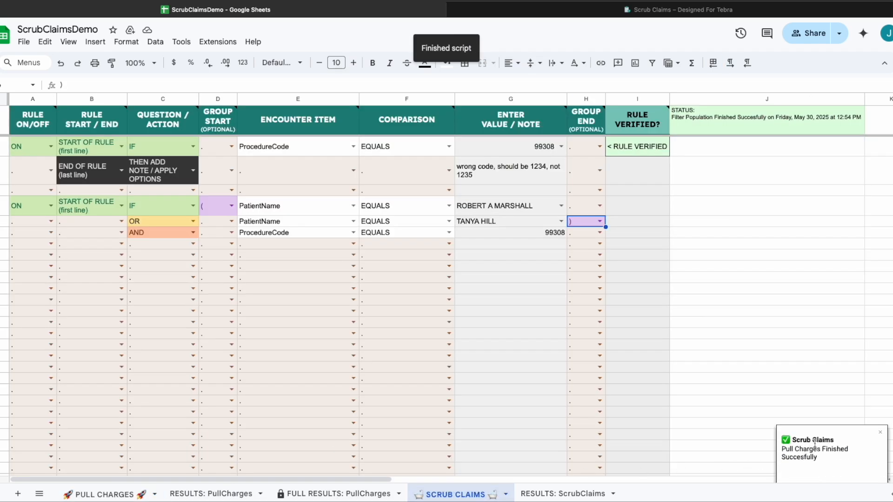
left_click(99, 497)
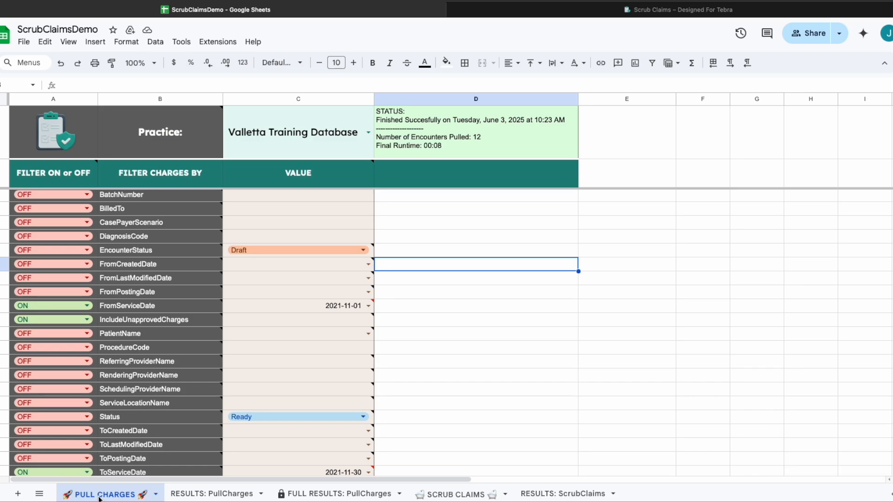
left_click(231, 495)
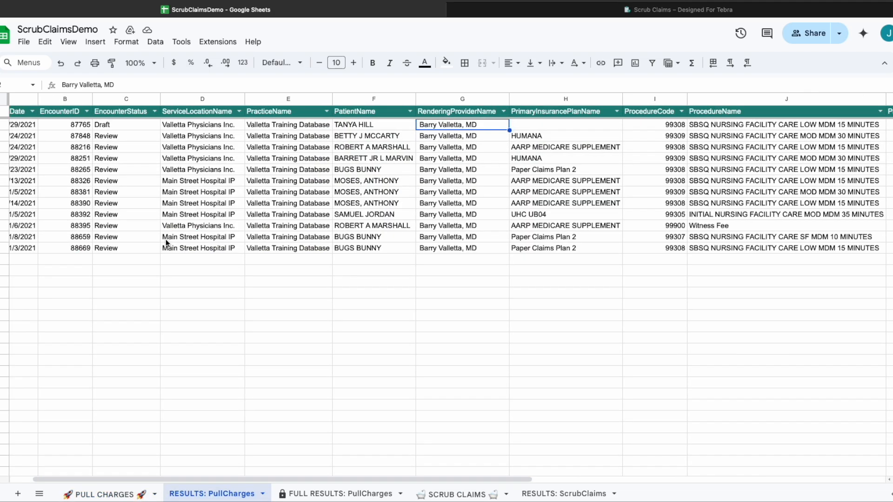
Open FULL RESULTS: PullCharges and scroll across its charge columns and back.
scroll(165, 239, "left", 2)
left_click(334, 489)
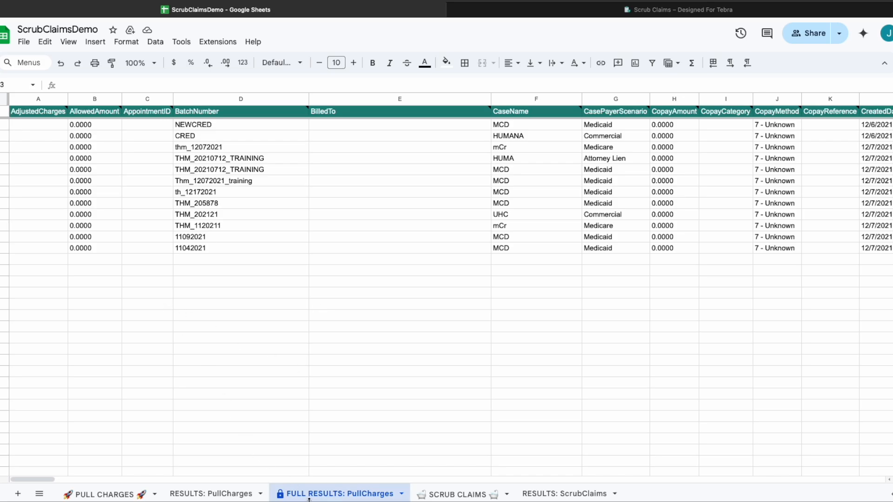
scroll(754, 254, "right", 20)
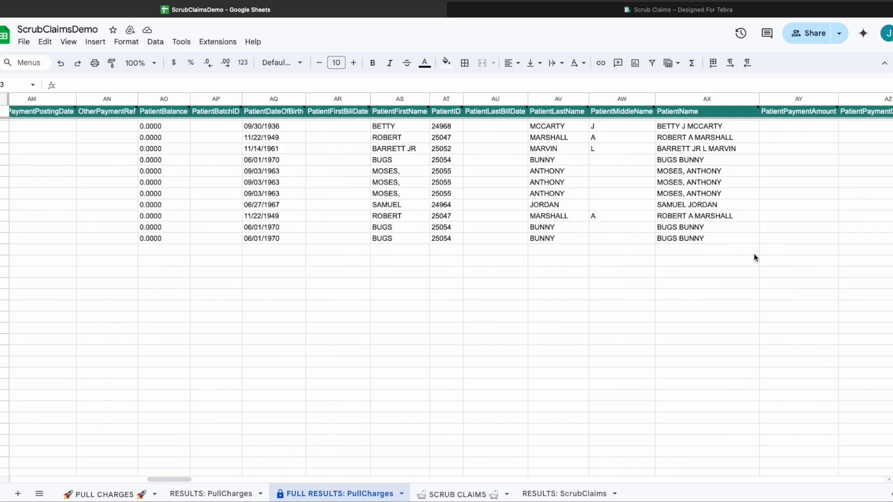
scroll(754, 255, "right", 20)
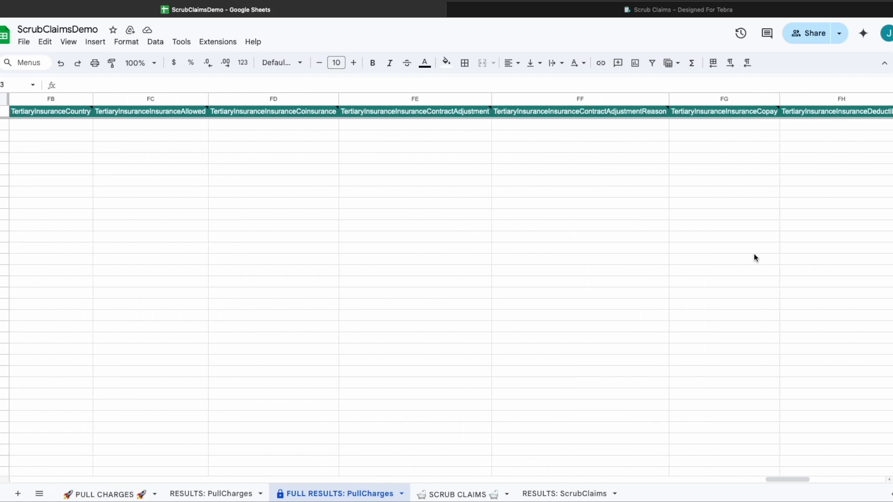
scroll(754, 255, "left", 20)
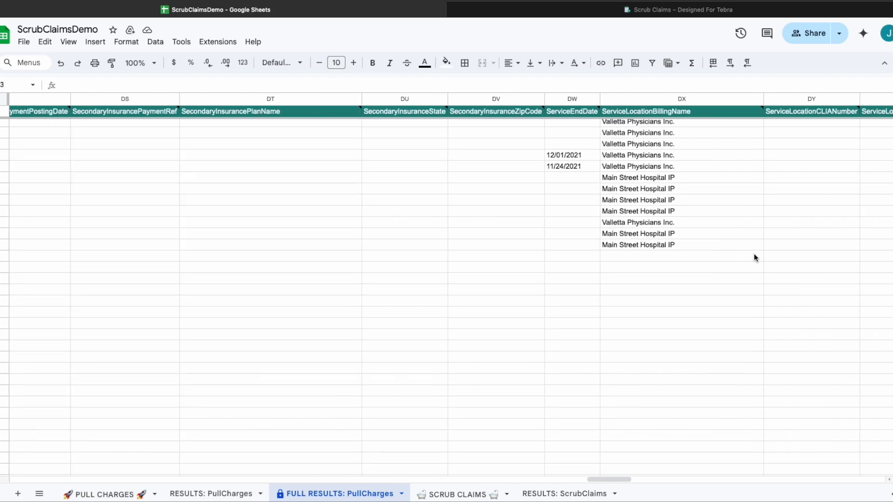
scroll(754, 257, "left", 20)
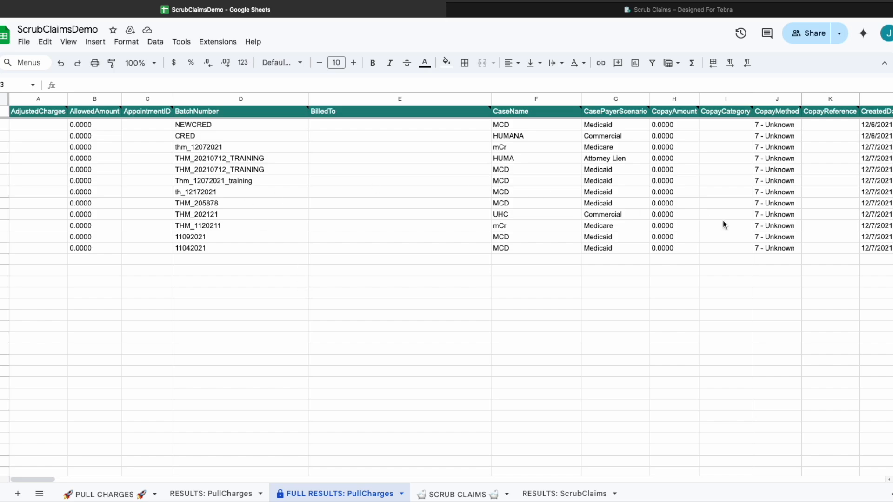
Close the ServiceStartDate field list, scroll the RESULTS: PullCharges data, and glance at RESULTS: ScrubClaims.
left_click(209, 493)
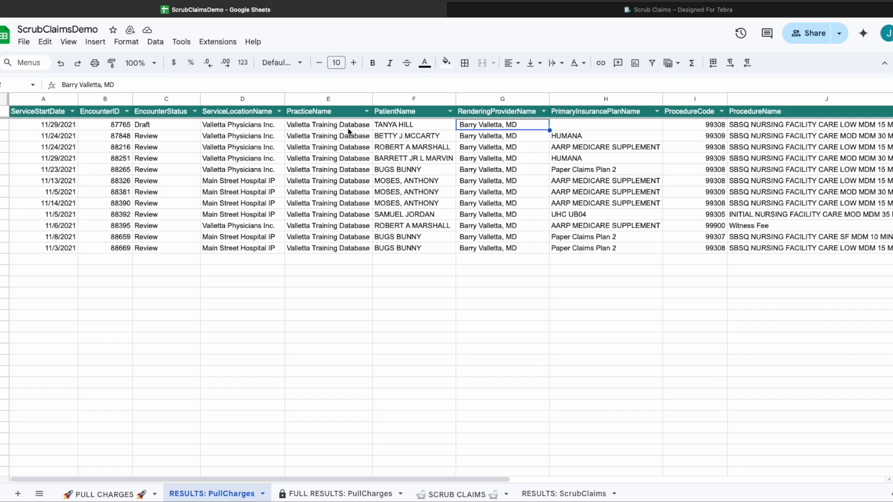
left_click(73, 115)
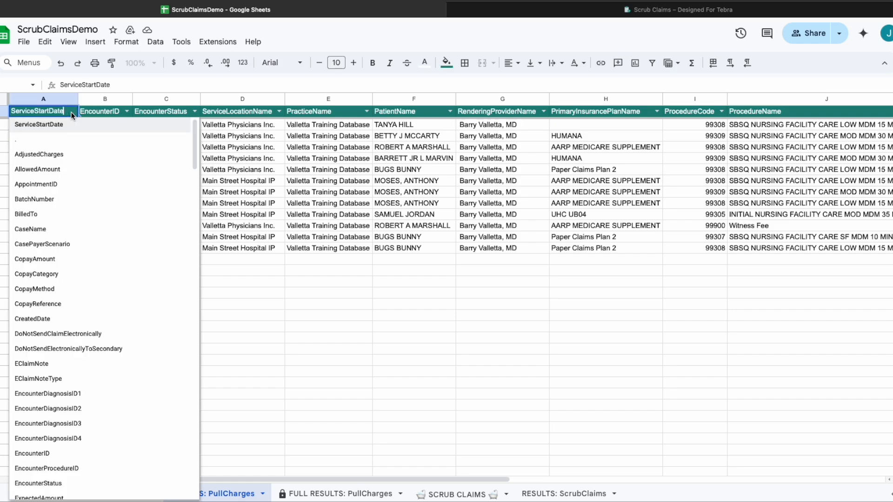
left_click(266, 323)
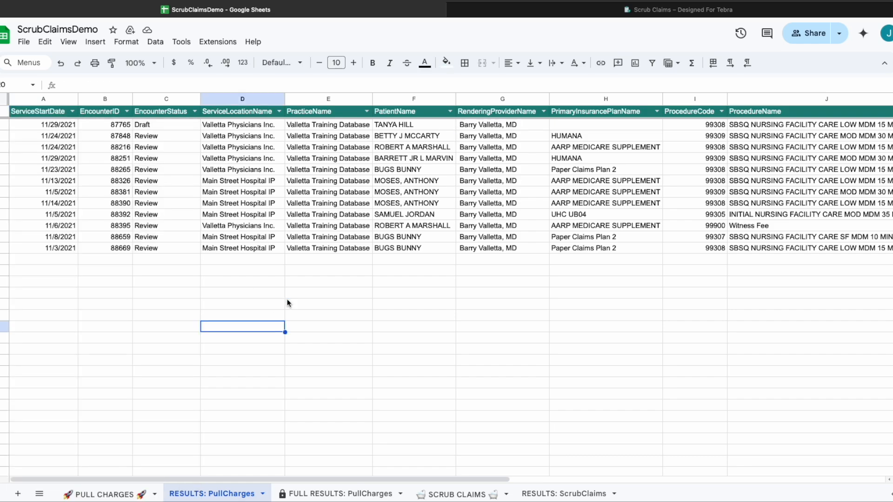
scroll(482, 191, "right", 10)
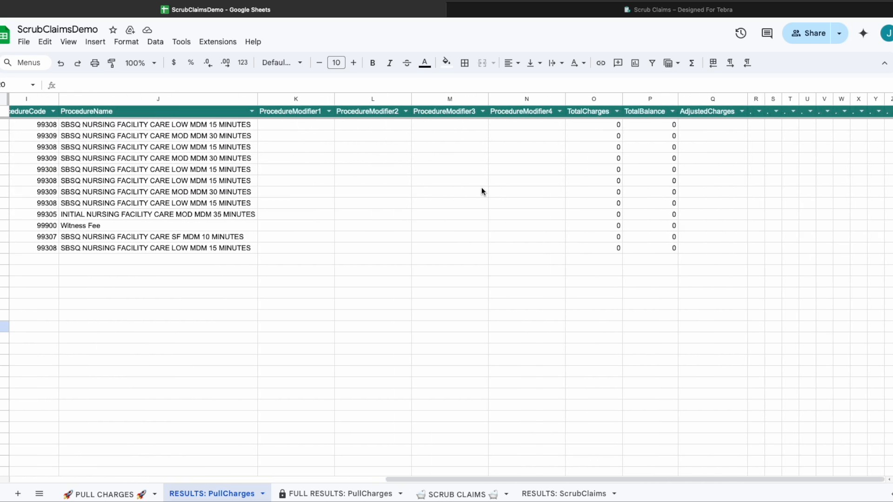
scroll(481, 190, "left", 10)
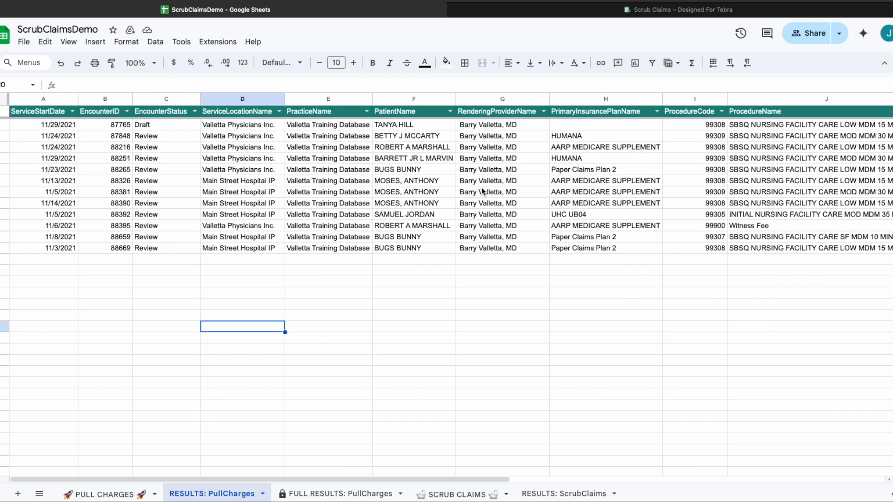
scroll(649, 190, "right", 10)
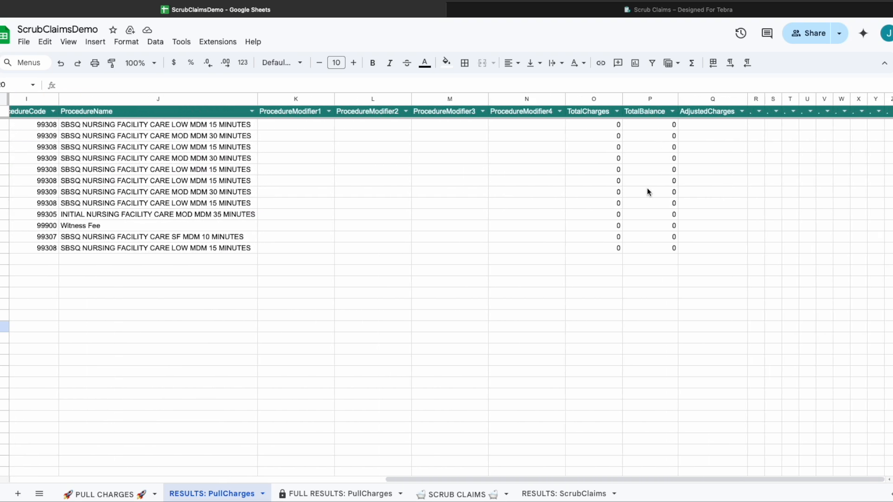
scroll(647, 190, "left", 10)
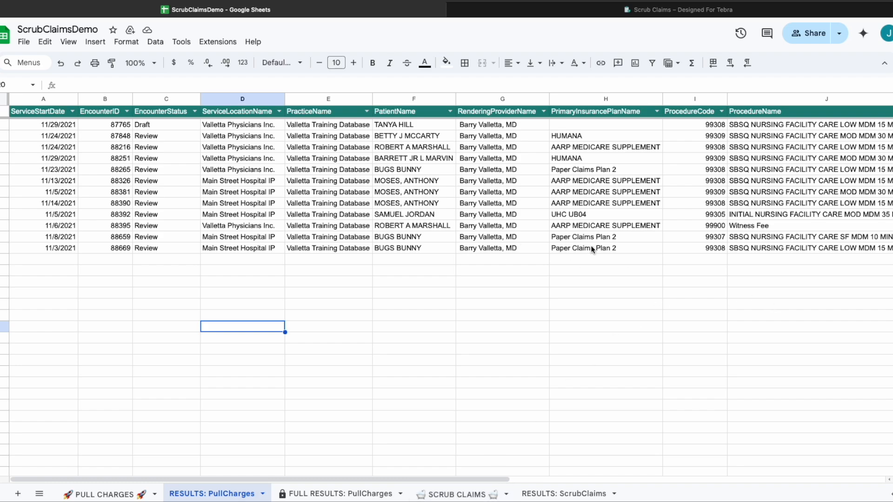
left_click(551, 496)
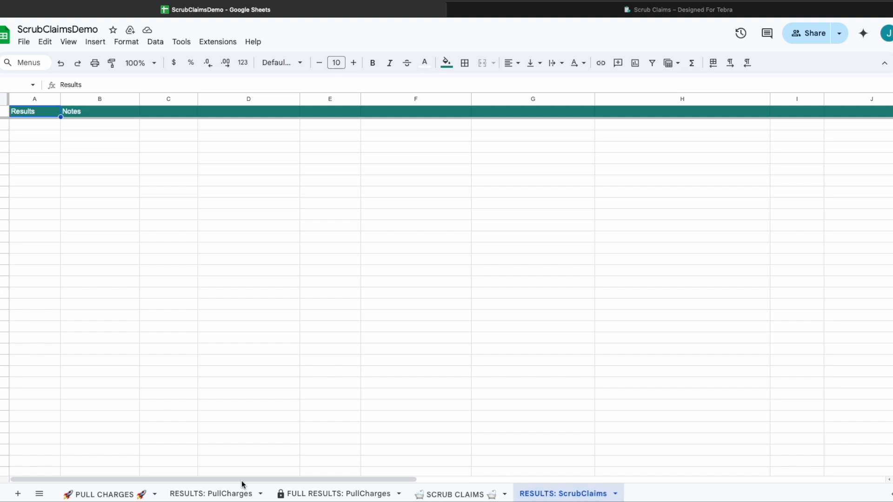
left_click(210, 495)
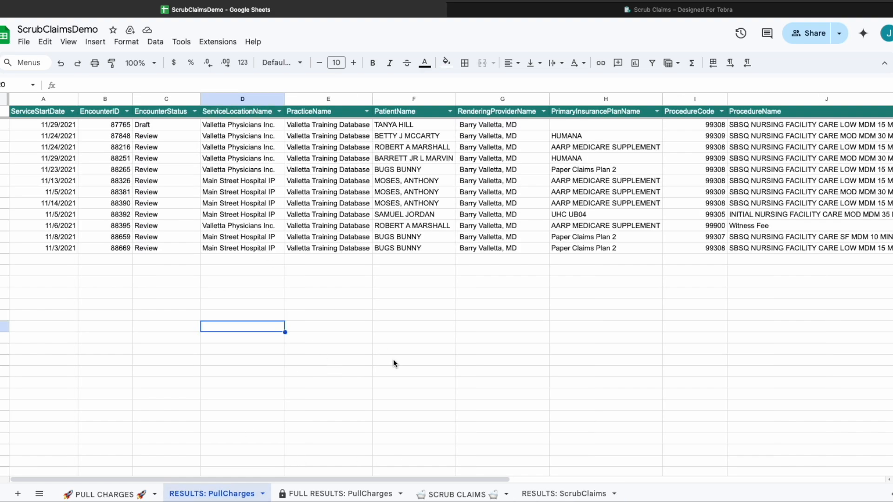
Scroll through the FULL RESULTS: PullCharges columns reading header notes, then return to RESULTS: PullCharges.
left_click(321, 496)
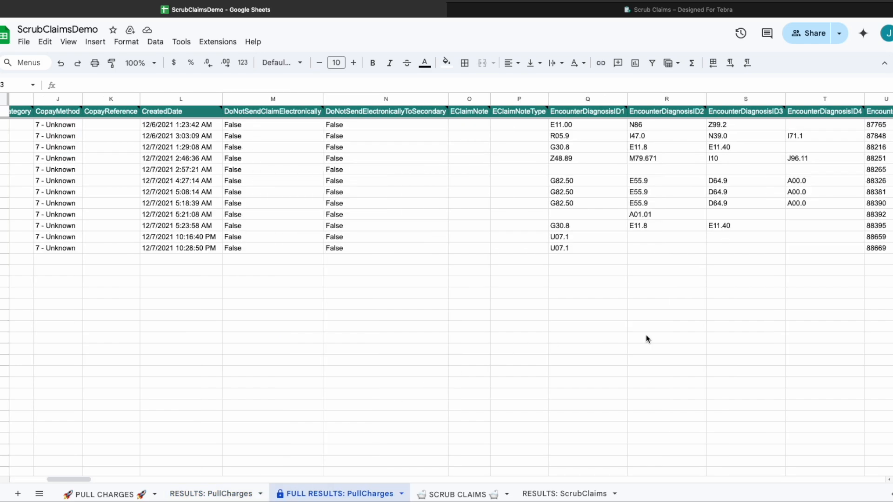
scroll(793, 320, "right", 3)
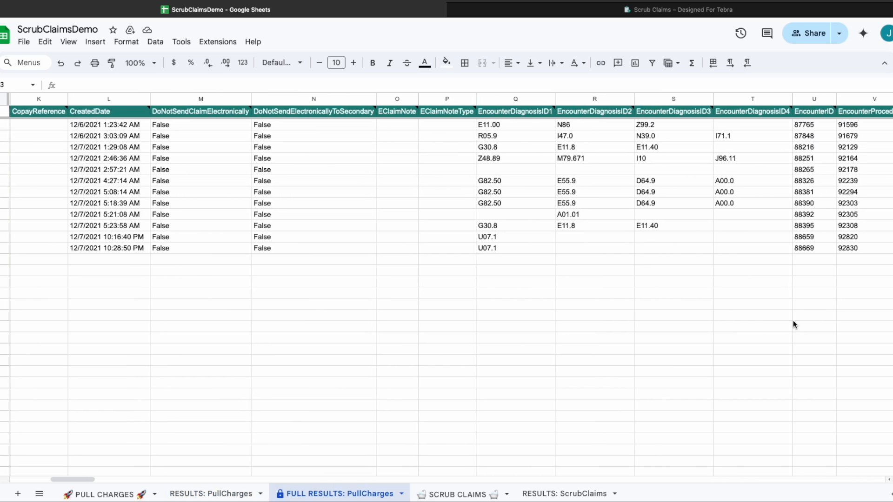
scroll(796, 231, "right", 3)
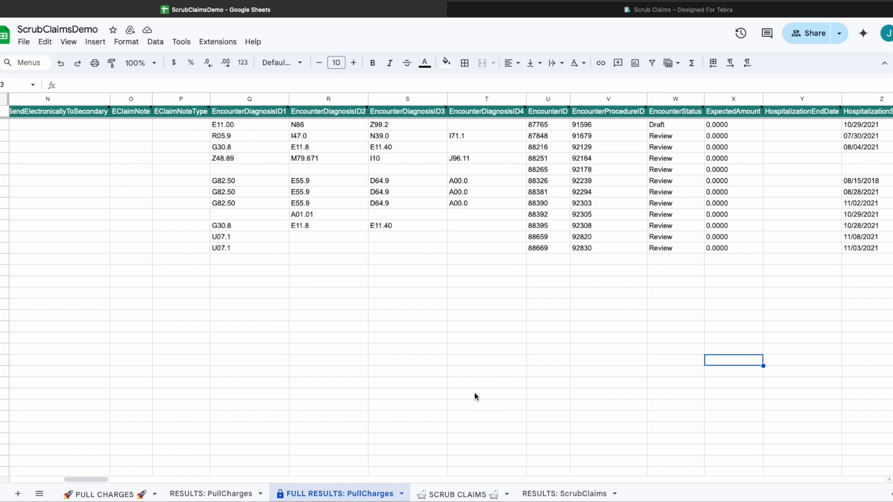
scroll(629, 357, "right", 10)
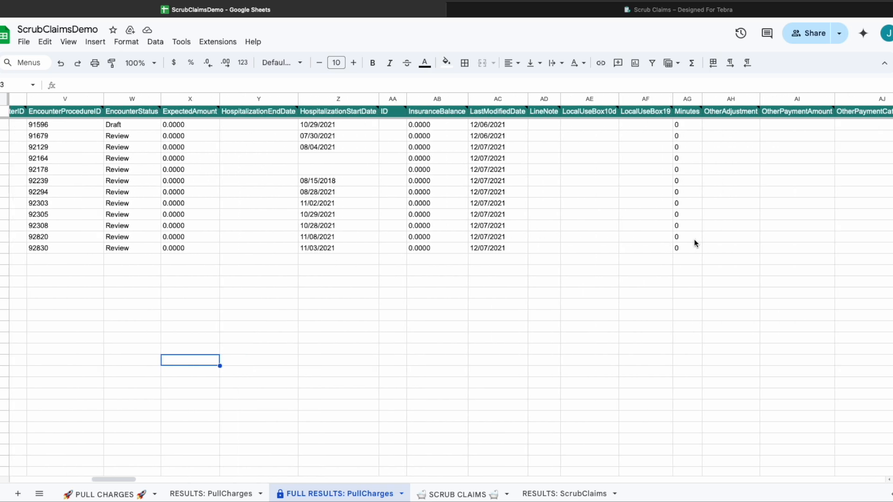
scroll(461, 335, "right", 15)
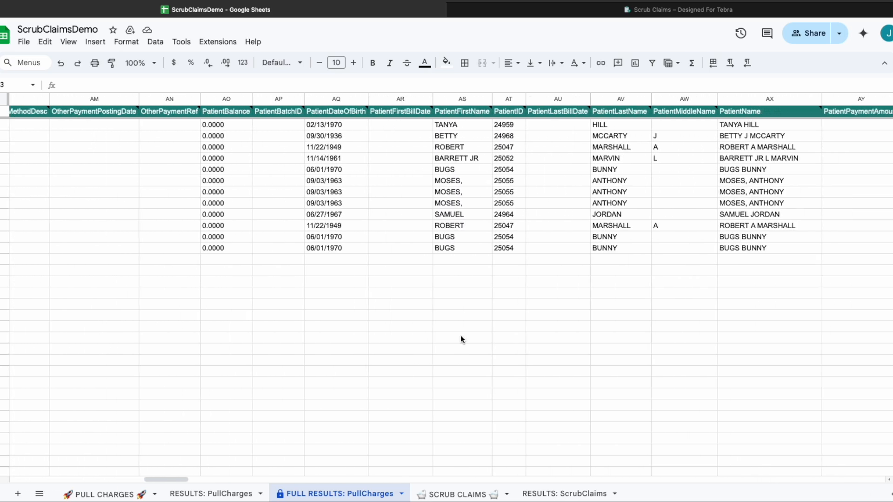
scroll(460, 338, "right", 1)
scroll(460, 339, "right", 1)
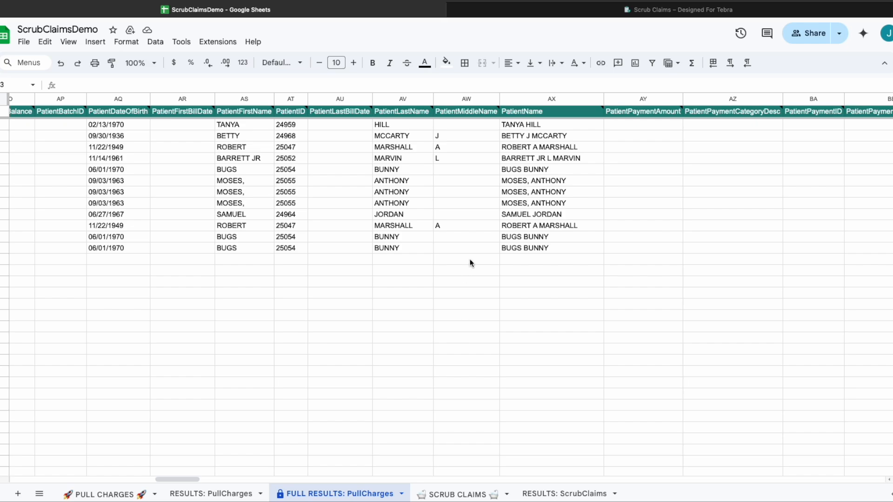
mouse_move(410, 116)
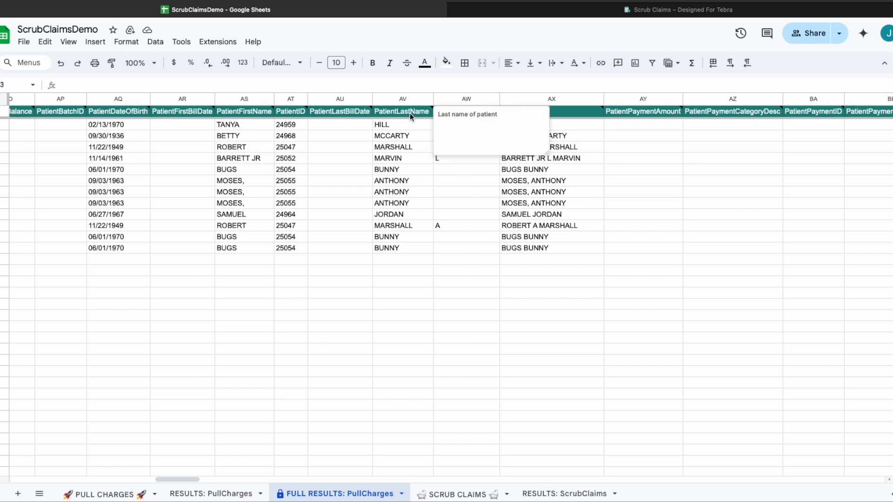
mouse_move(339, 116)
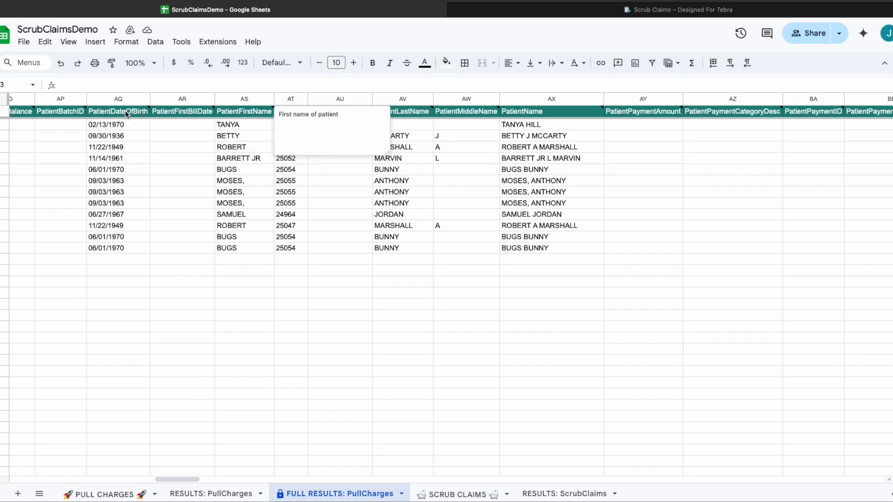
mouse_move(126, 112)
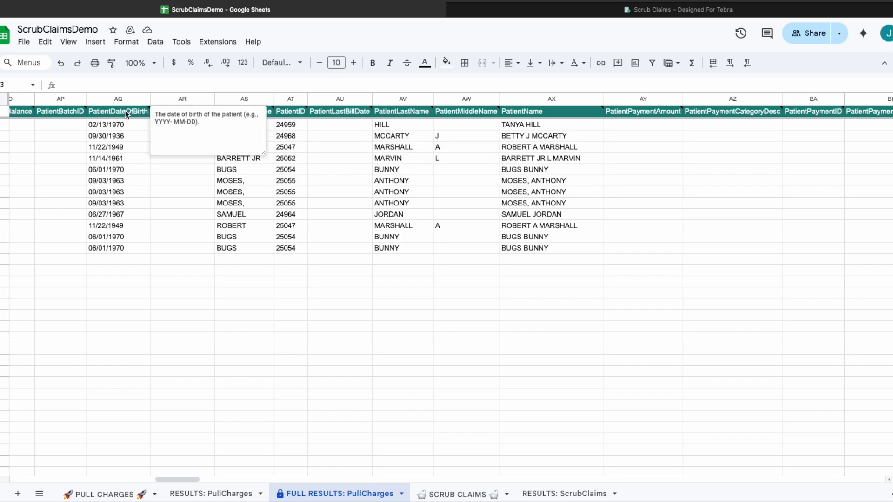
left_click(219, 494)
Replace the Q1 heading AdjustedCharges with EncounterDiagnosisID1, found by searching 'enc'.
scroll(584, 273, "right", 10)
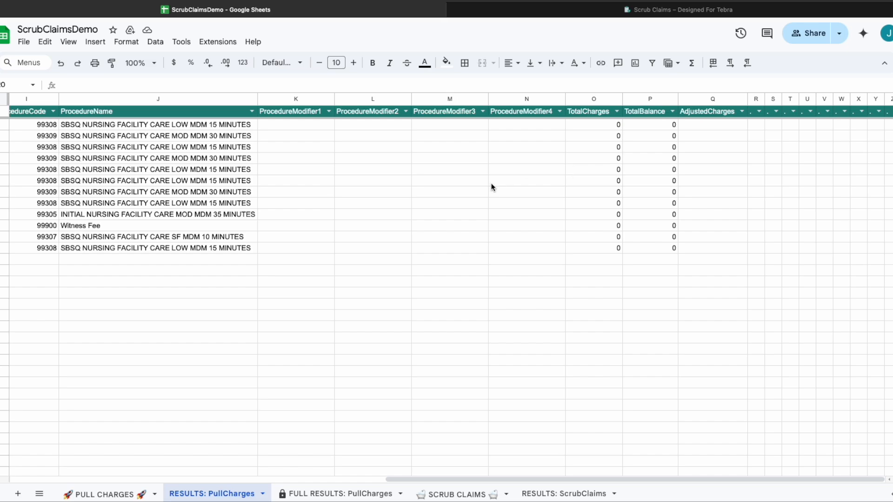
left_click(741, 112)
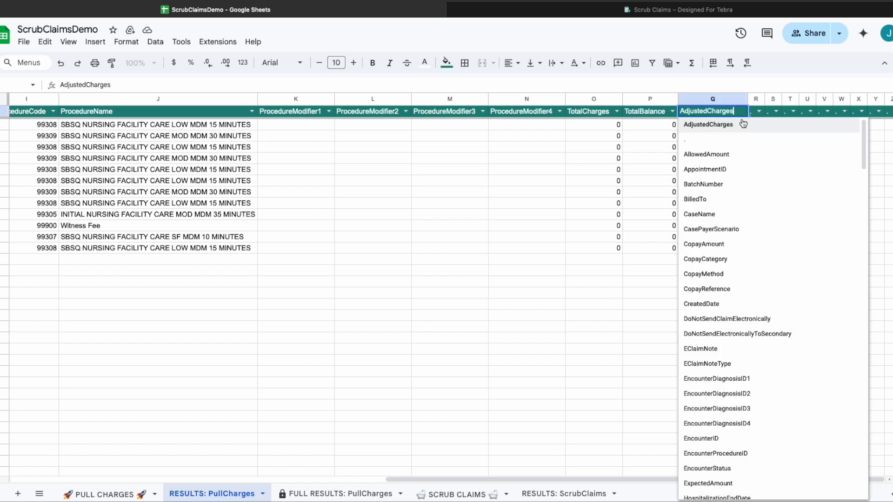
scroll(728, 292, "down", 3)
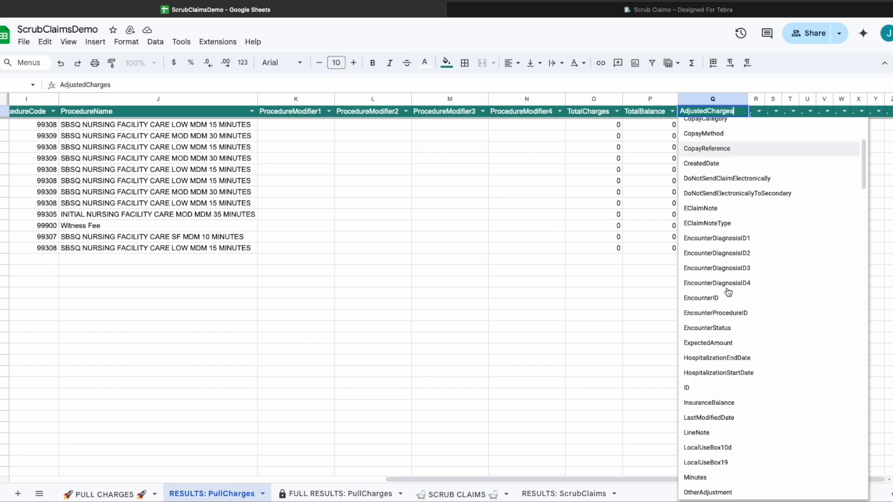
scroll(726, 233, "up", 3)
double_click(700, 112)
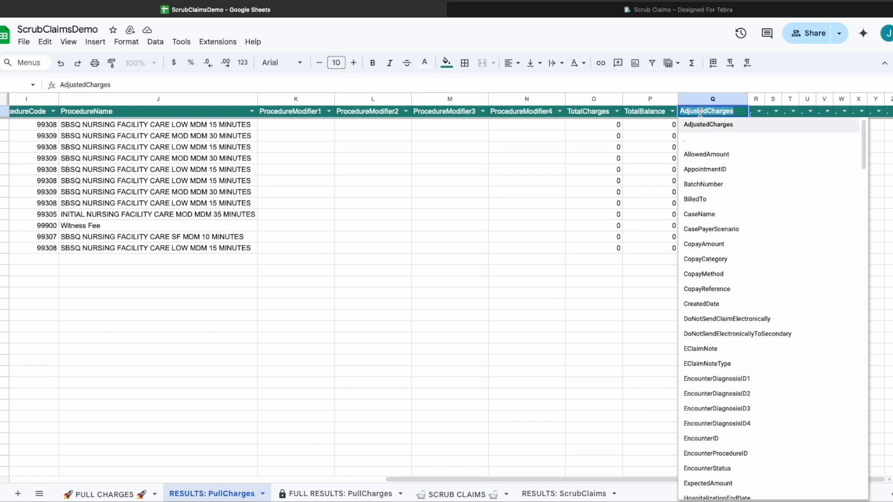
type("enc")
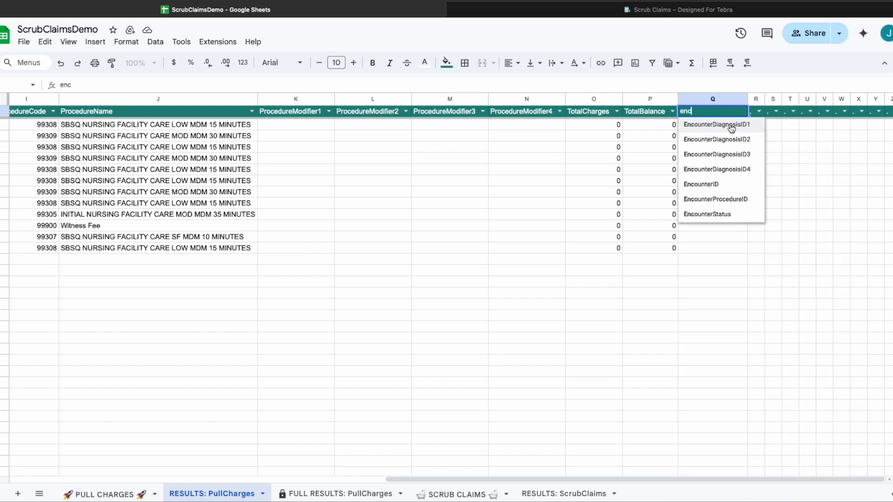
left_click(730, 125)
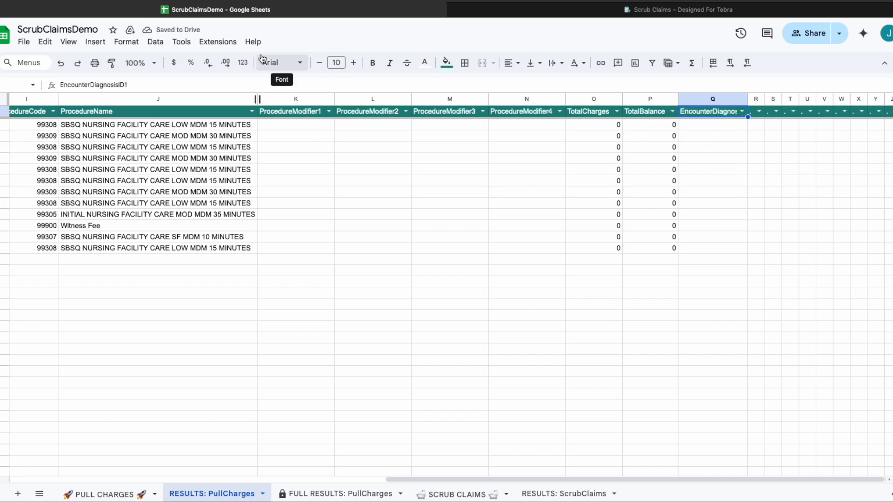
Run Scrub Claims' Refresh Results Data on RESULTS: PullCharges to fill the EncounterDiagnosisID1 codes.
left_click(222, 45)
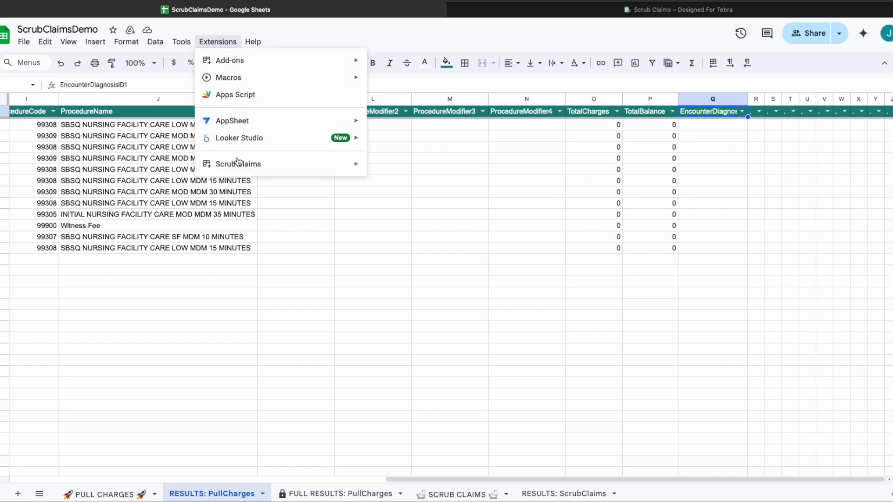
mouse_move(238, 171)
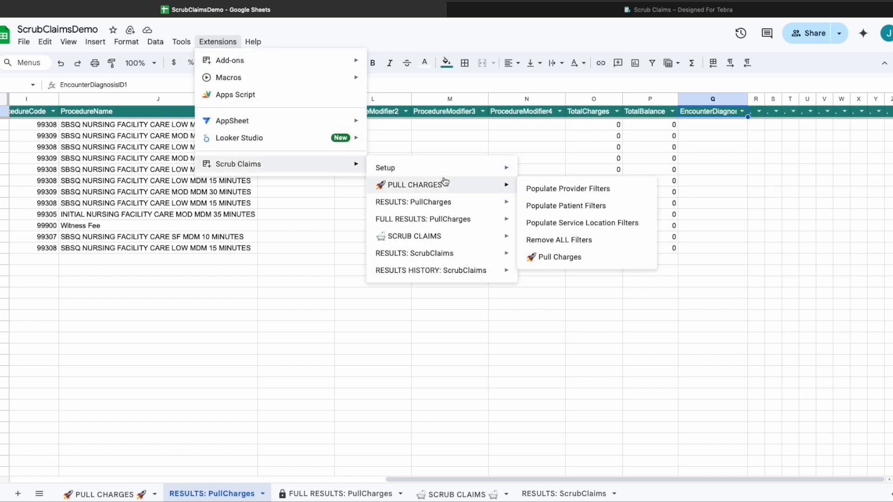
mouse_move(442, 207)
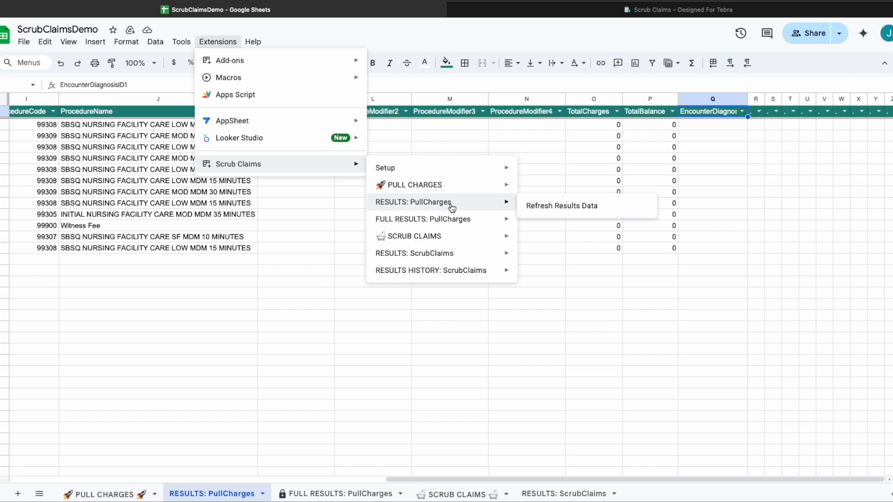
left_click(542, 207)
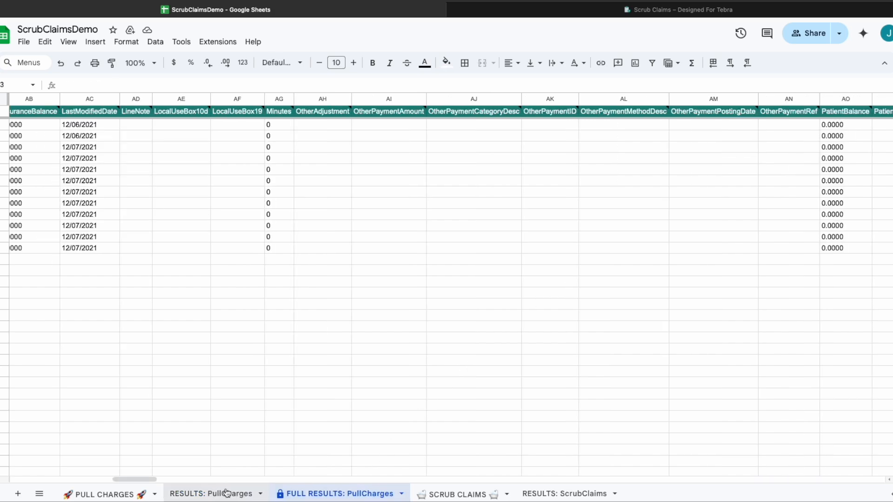
Hide the FULL RESULTS: PullCharges sheet via Scrub Claims and scroll RESULTS: PullCharges back to column A.
left_click(216, 44)
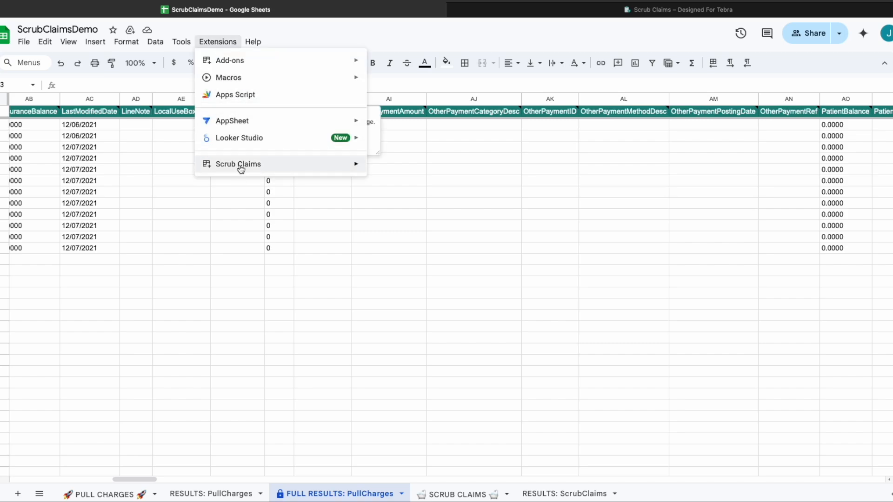
mouse_move(240, 169)
mouse_move(437, 222)
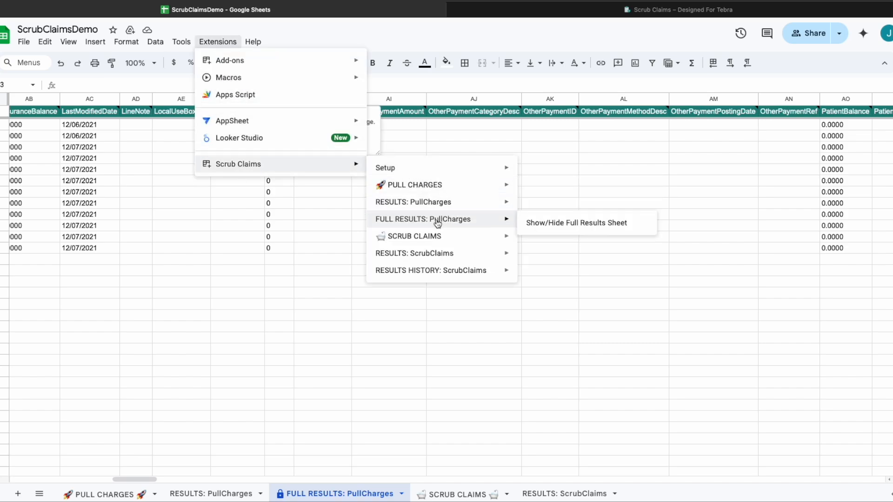
left_click(561, 227)
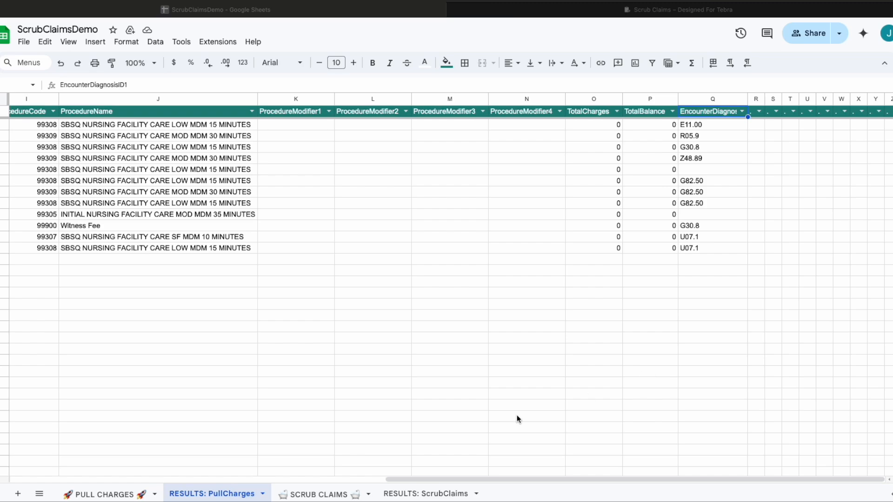
scroll(236, 391, "left", 10)
scroll(236, 391, "down", 1)
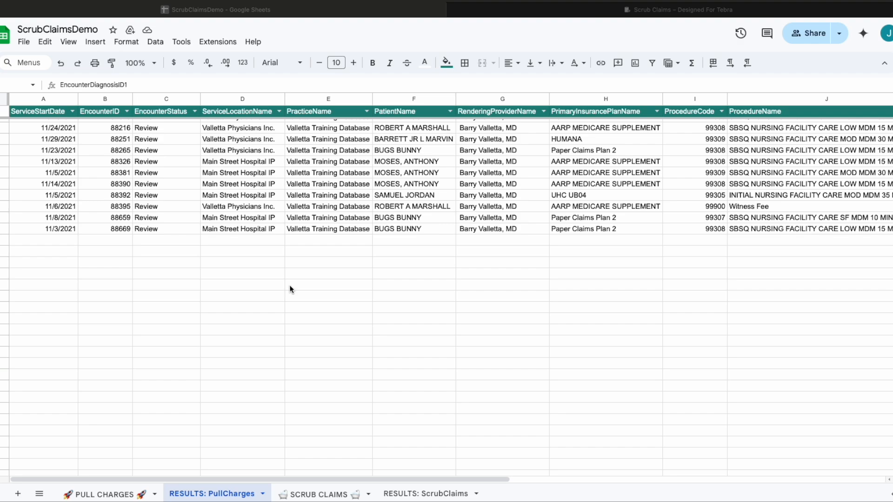
Scroll RESULTS: PullCharges right and up to review the pulled charges.
scroll(588, 245, "right", 10)
scroll(588, 245, "up", 1)
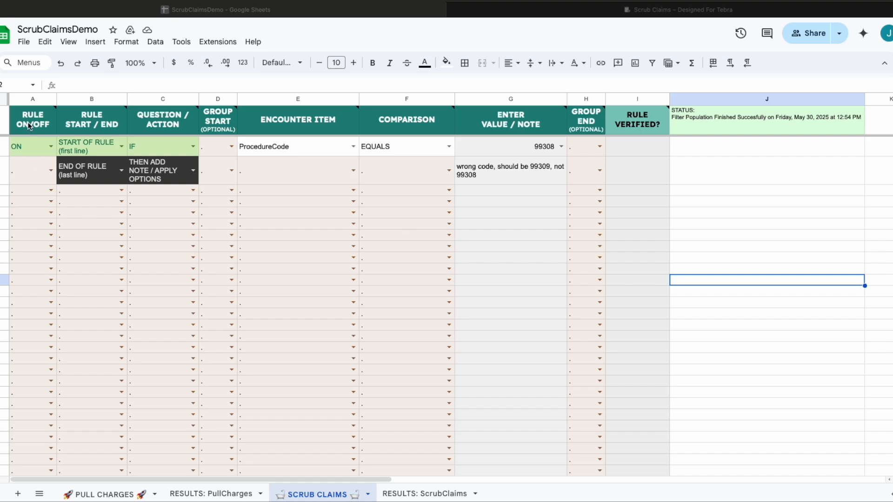
mouse_move(28, 125)
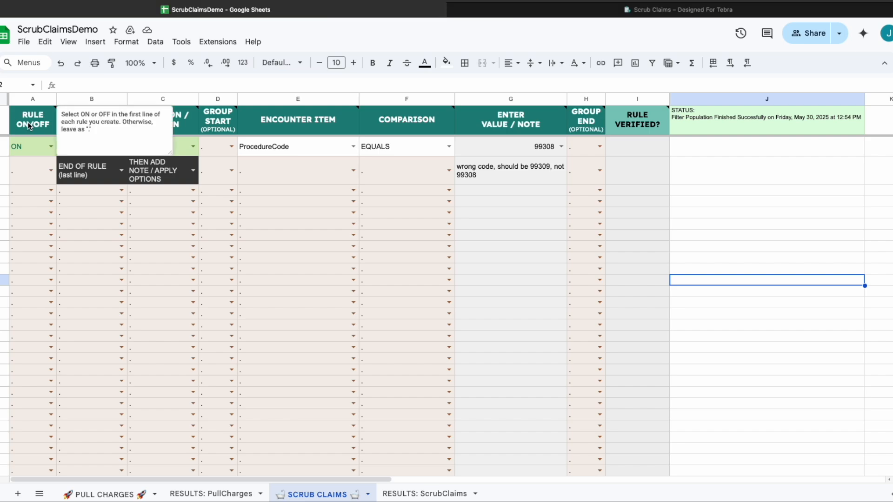
mouse_move(187, 117)
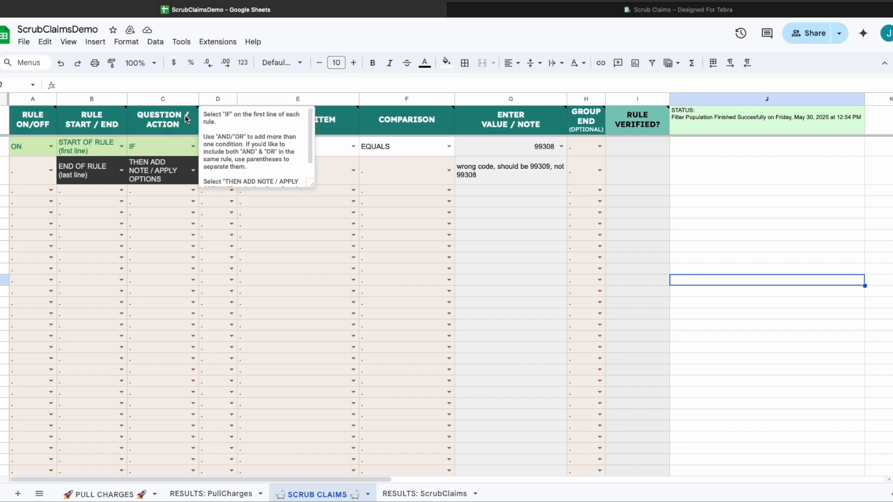
mouse_move(97, 128)
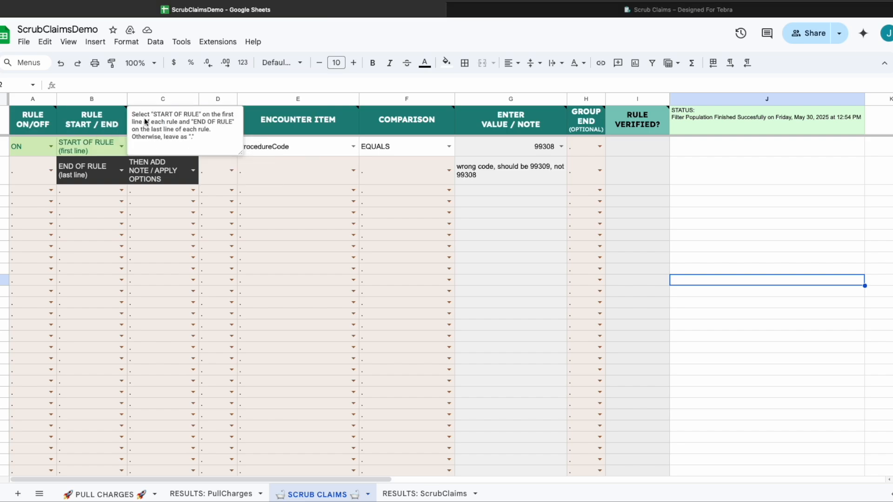
mouse_move(293, 130)
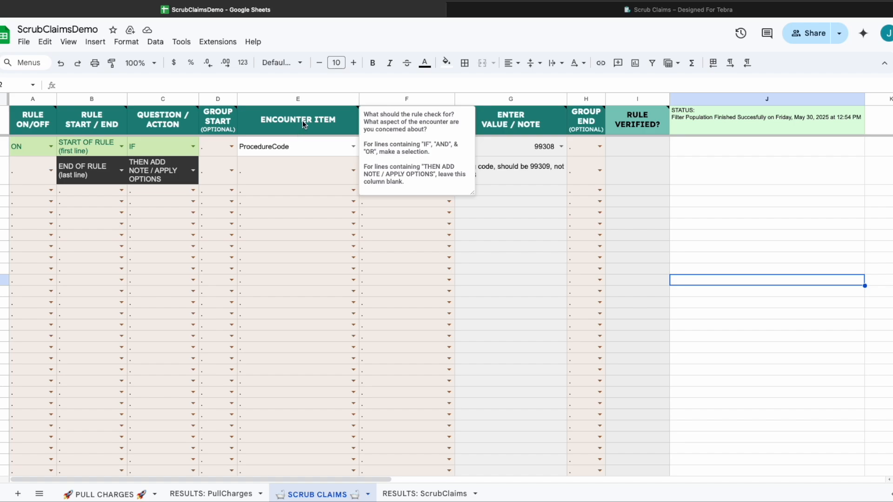
mouse_move(524, 118)
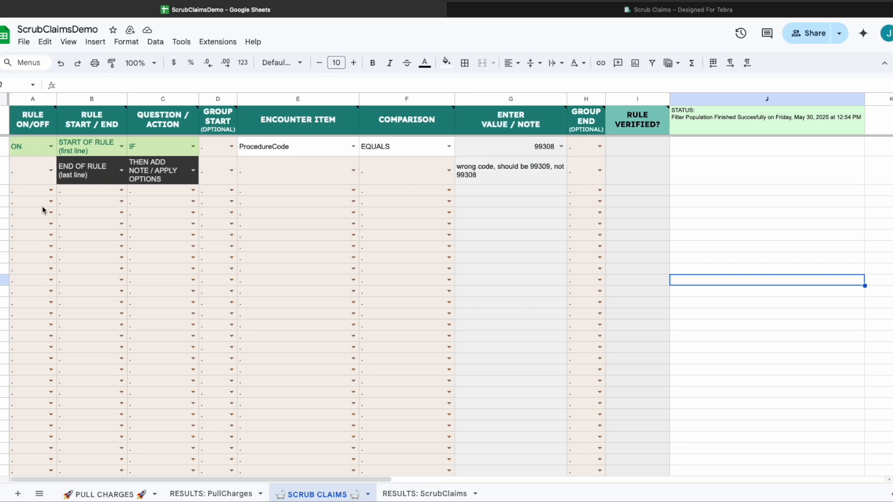
left_click(51, 148)
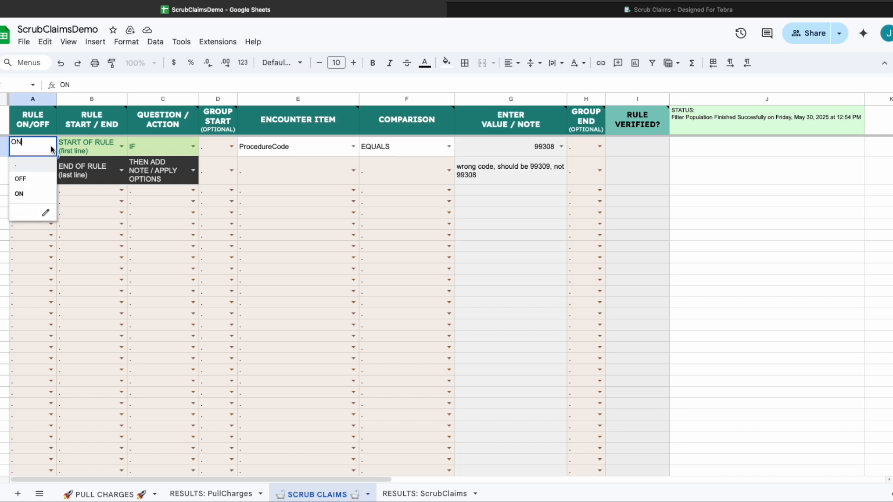
left_click(43, 181)
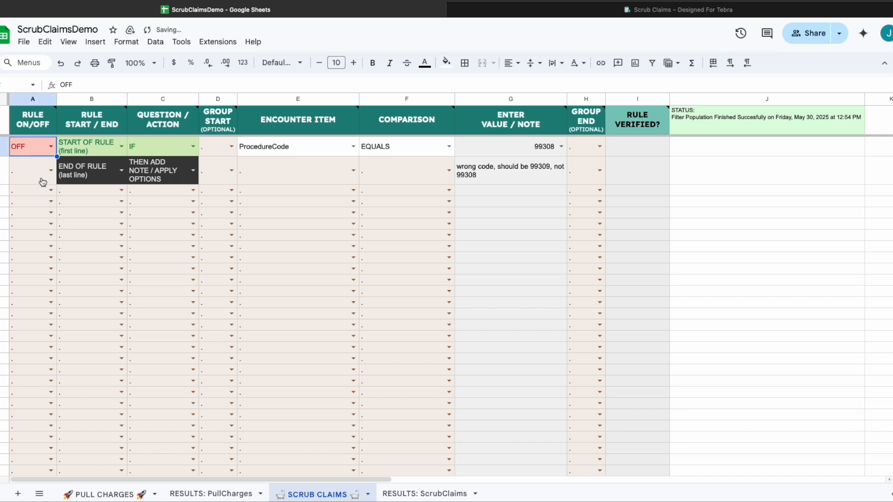
left_click(51, 147)
left_click(36, 196)
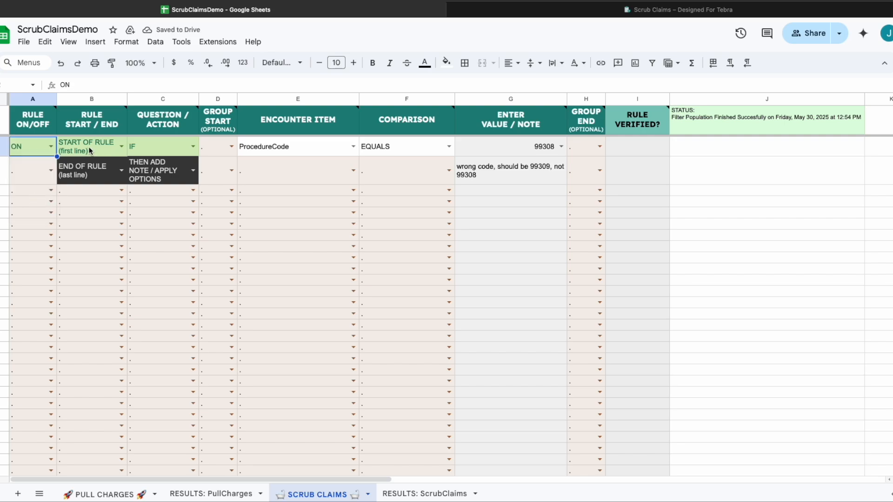
type("OFF")
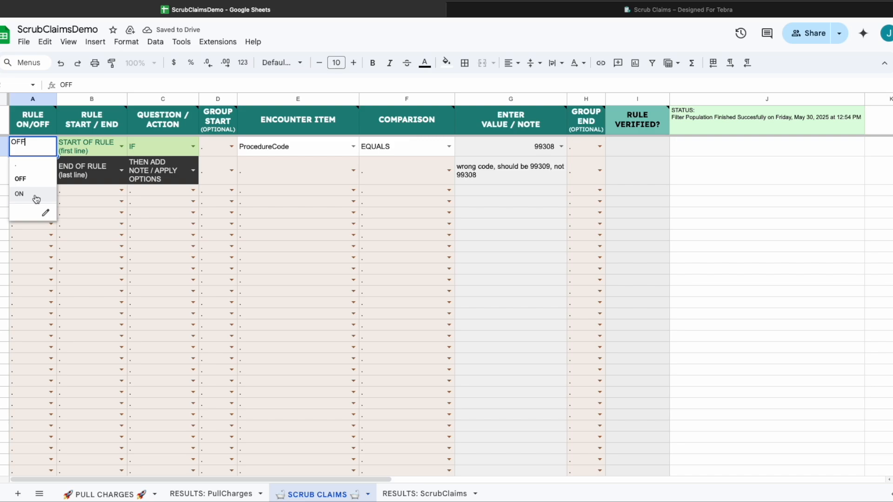
left_click(36, 199)
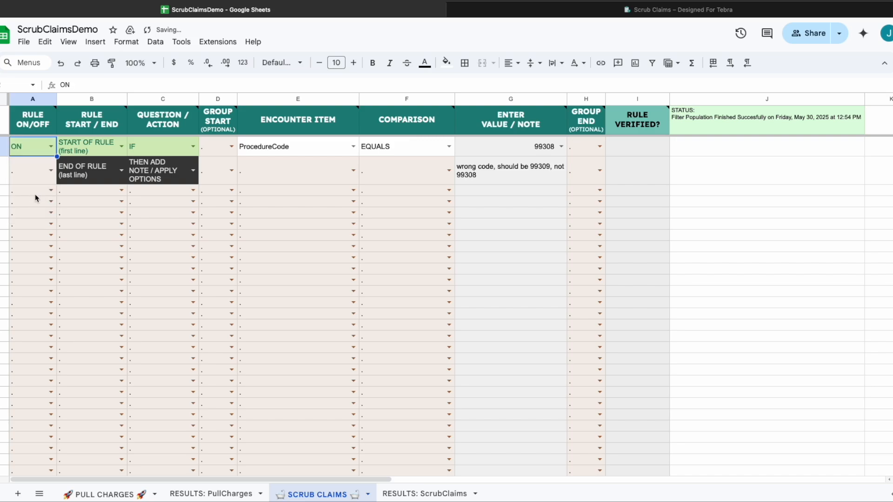
left_click(121, 146)
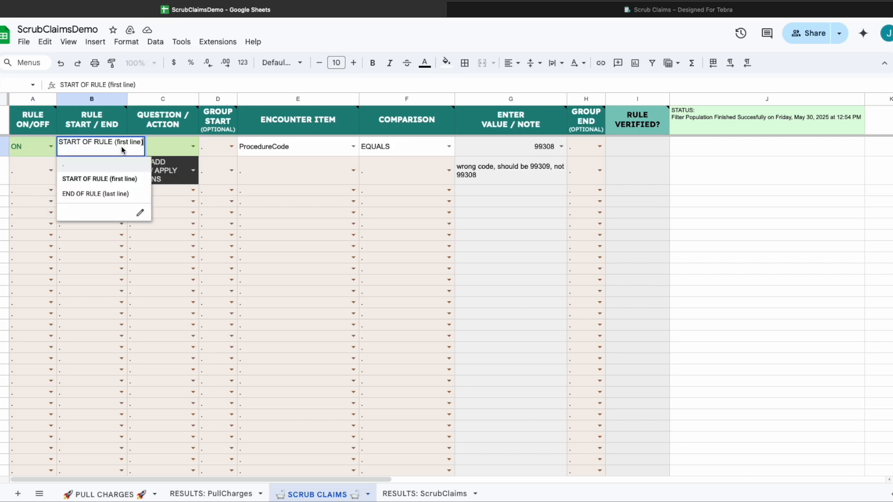
left_click(117, 183)
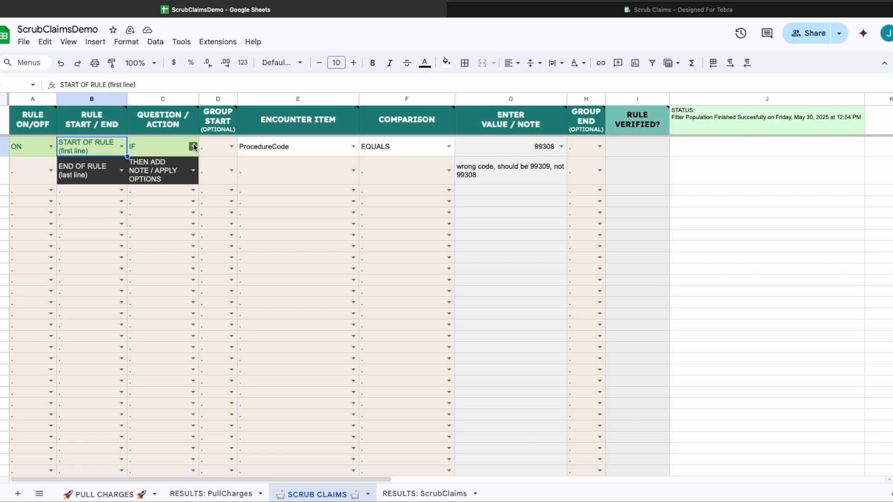
left_click(159, 232)
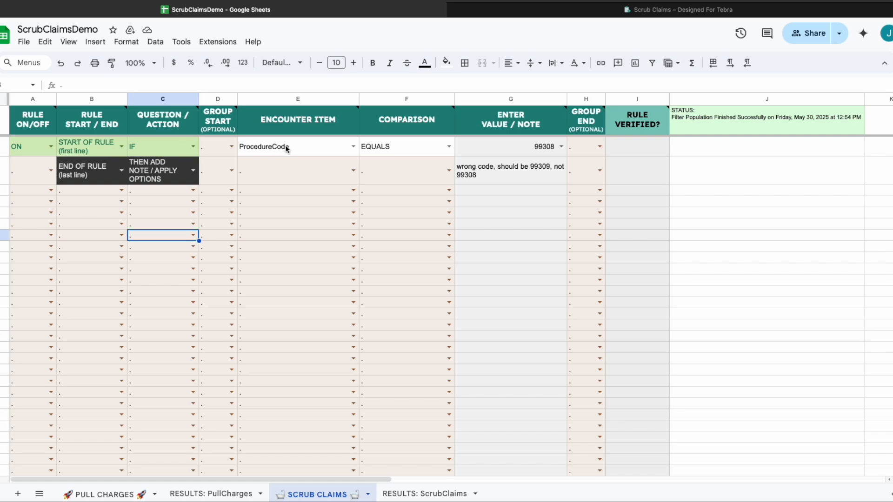
mouse_move(217, 120)
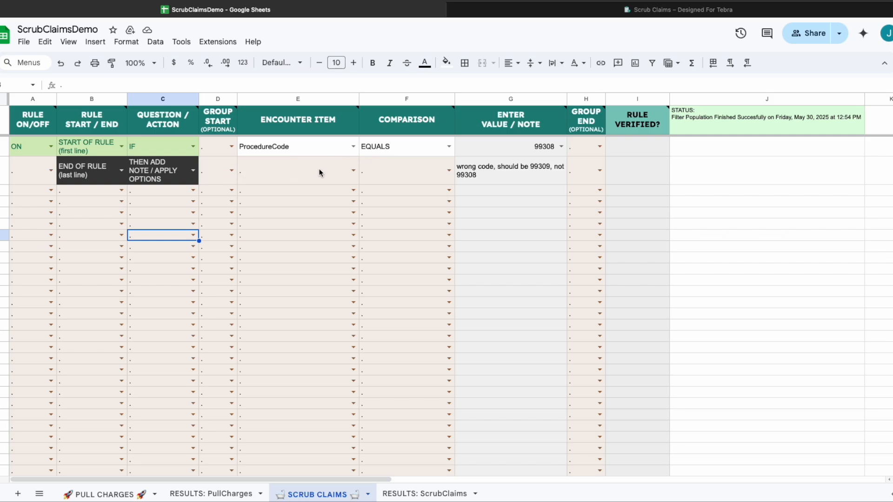
Check the 99308 value and the wrong-code note, then view the empty RESULTS: ScrubClaims sheet.
left_click(484, 171)
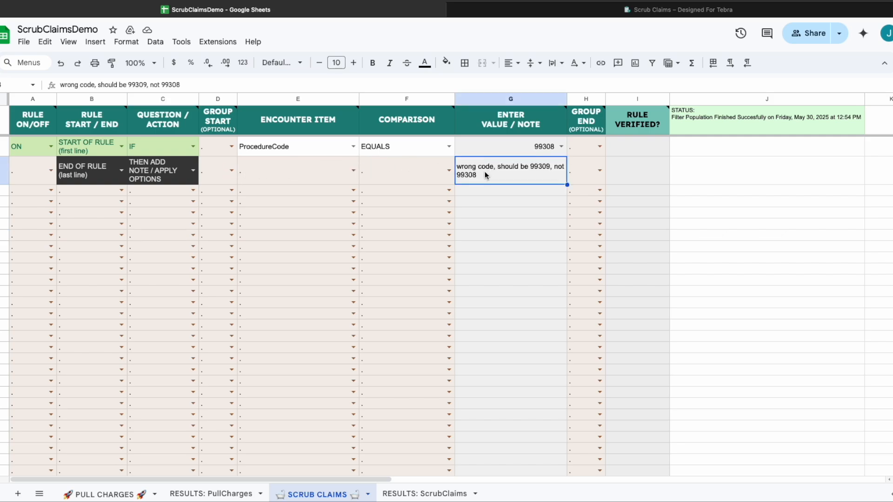
left_click(518, 152)
left_click(519, 168)
left_click(432, 497)
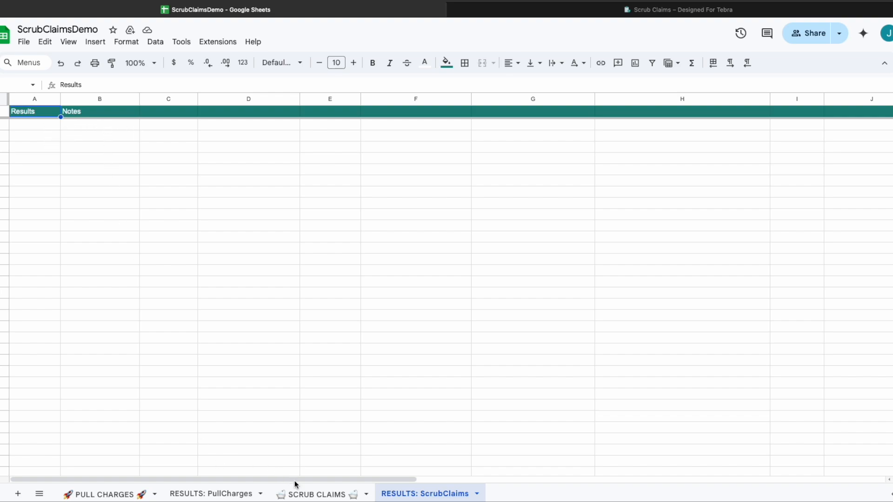
Return to the SCRUB CLAIMS sheet with its 99308 wrong-code rule.
left_click(308, 495)
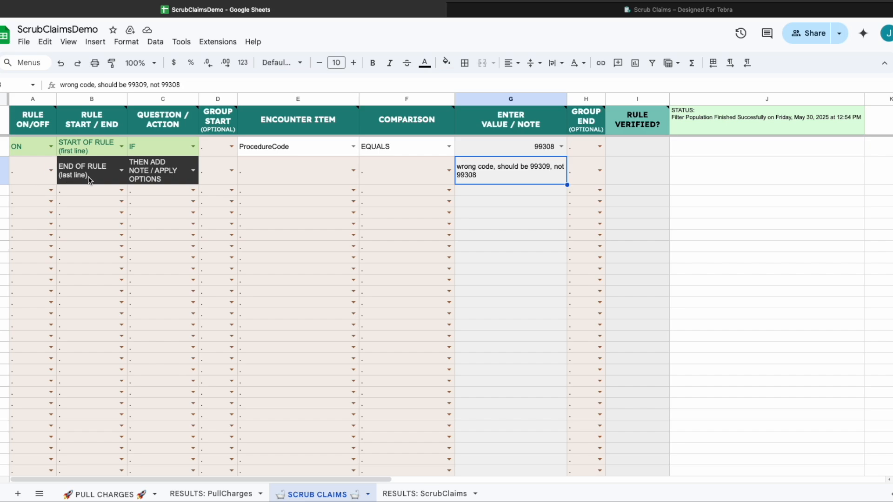
Set row 3's END OF RULE and THEN ADD NOTE cells to '.' and delete the wrong-code note.
left_click(121, 172)
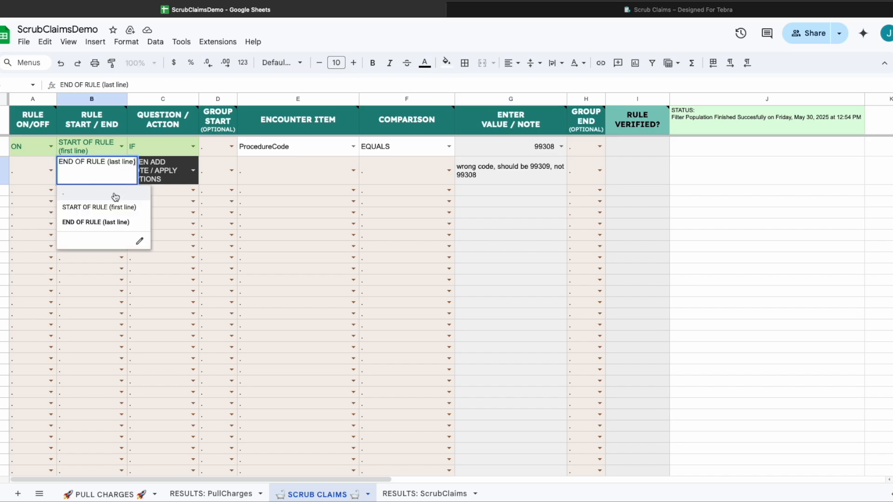
left_click(115, 193)
left_click(194, 171)
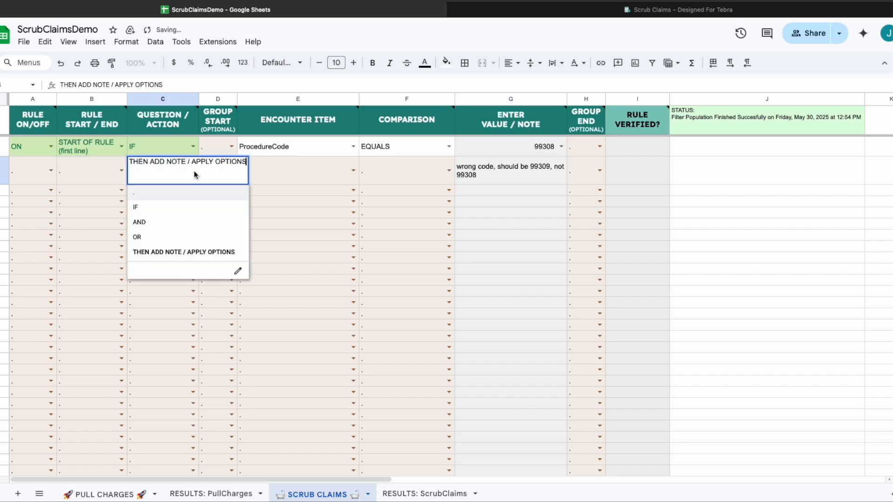
left_click(183, 194)
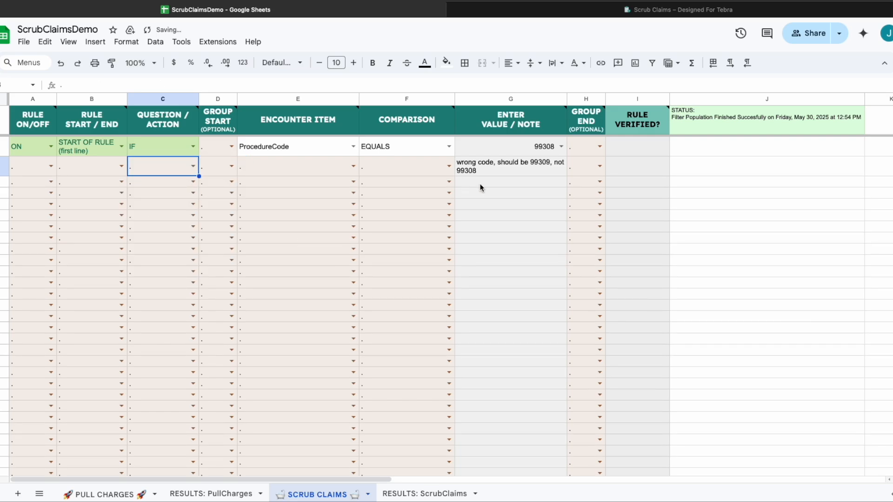
left_click(532, 166)
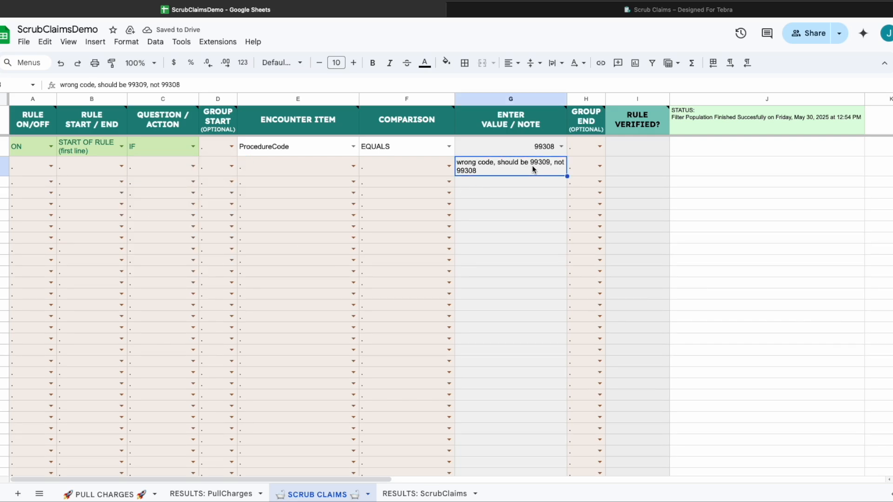
key("Delete")
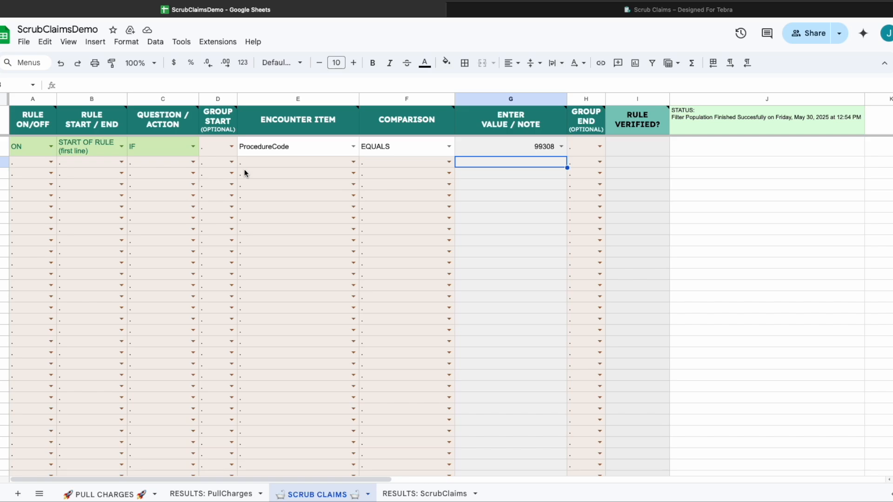
Make row 3 an AND ProcedureName EQUALS condition, keeping 99308 as the first line's value.
left_click(194, 163)
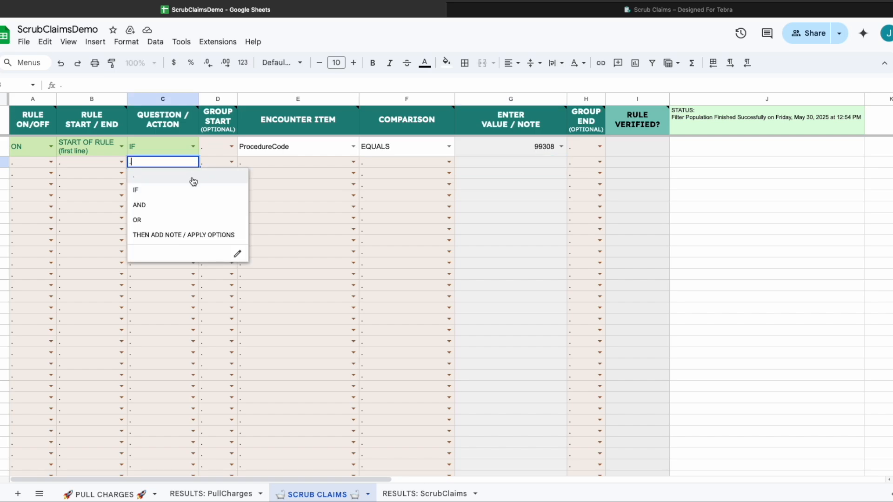
left_click(186, 210)
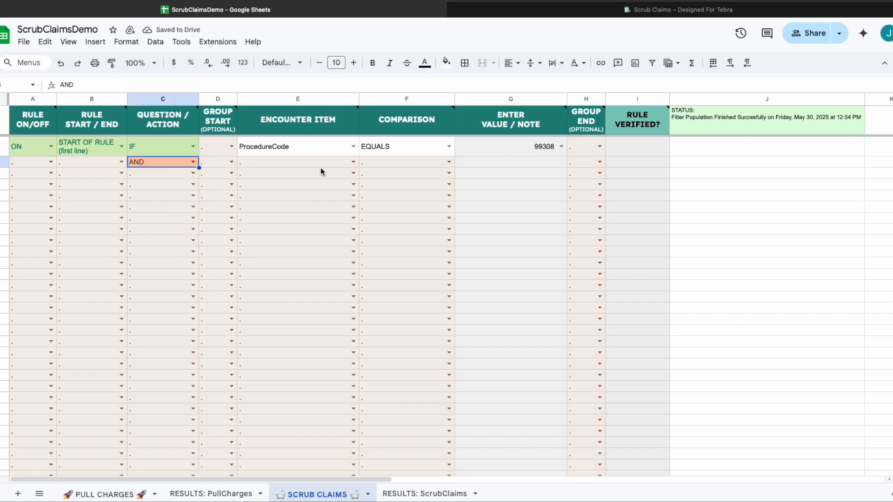
left_click(353, 162)
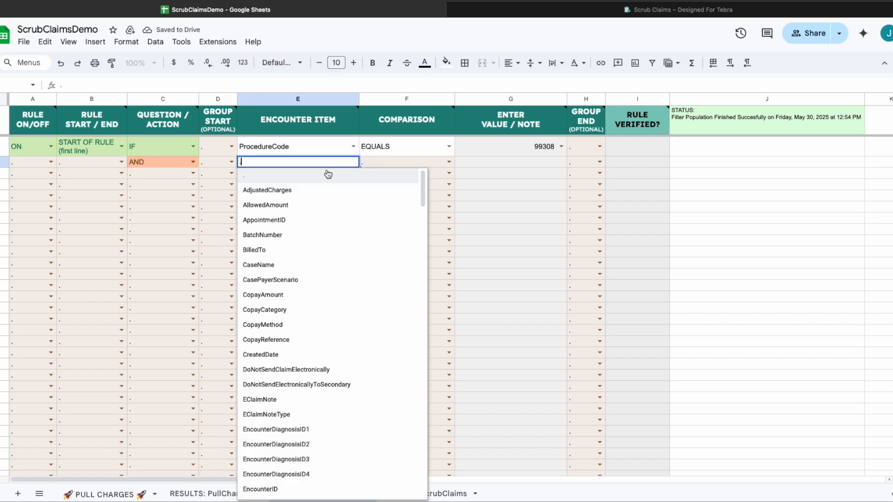
type("proced")
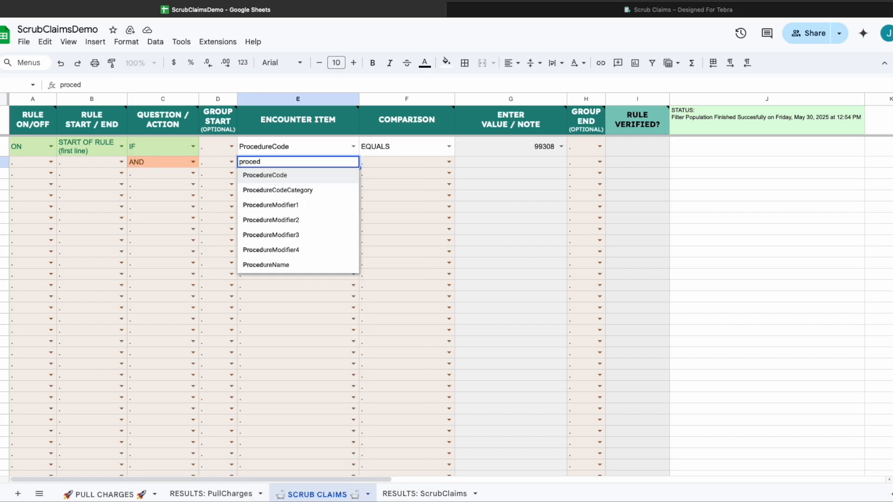
left_click(289, 266)
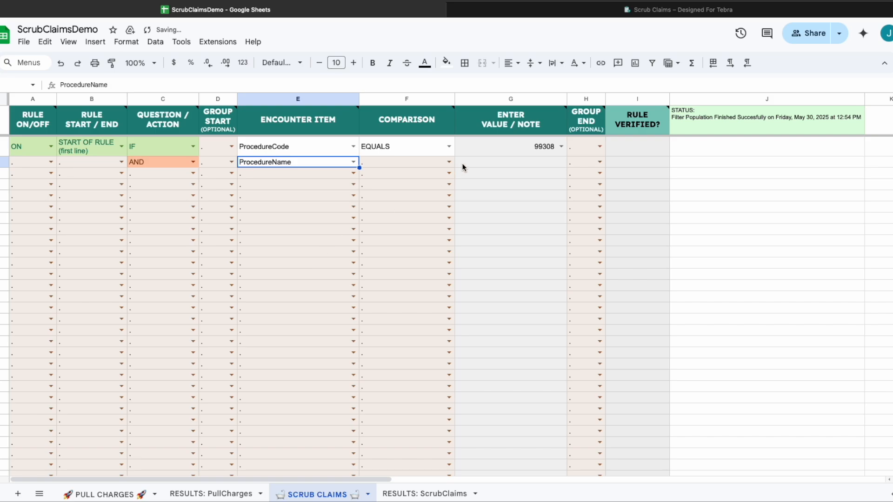
left_click(449, 162)
left_click(424, 191)
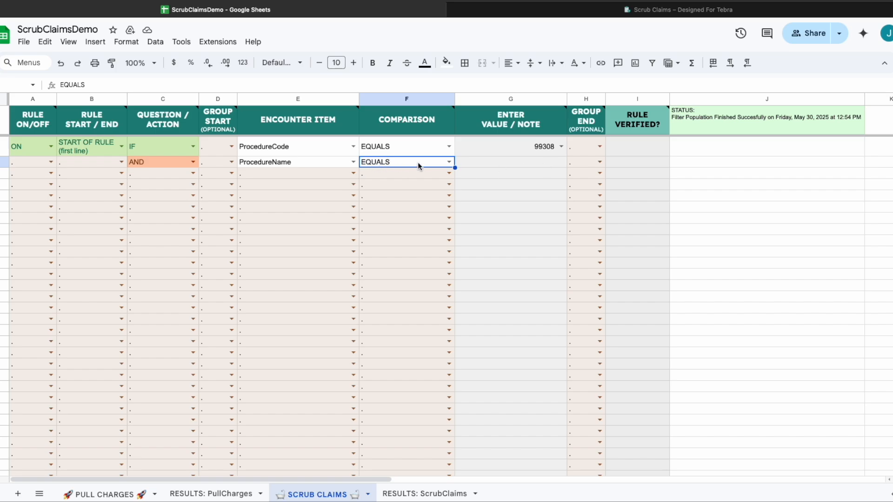
left_click(548, 163)
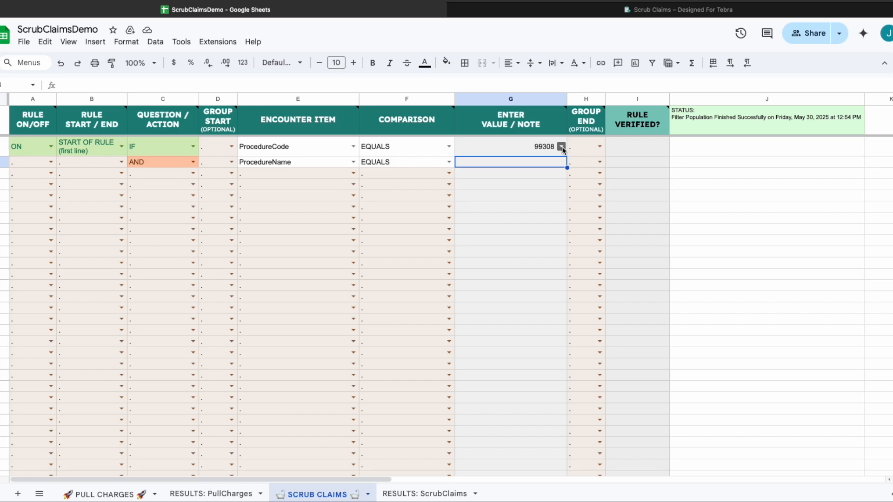
left_click(561, 147)
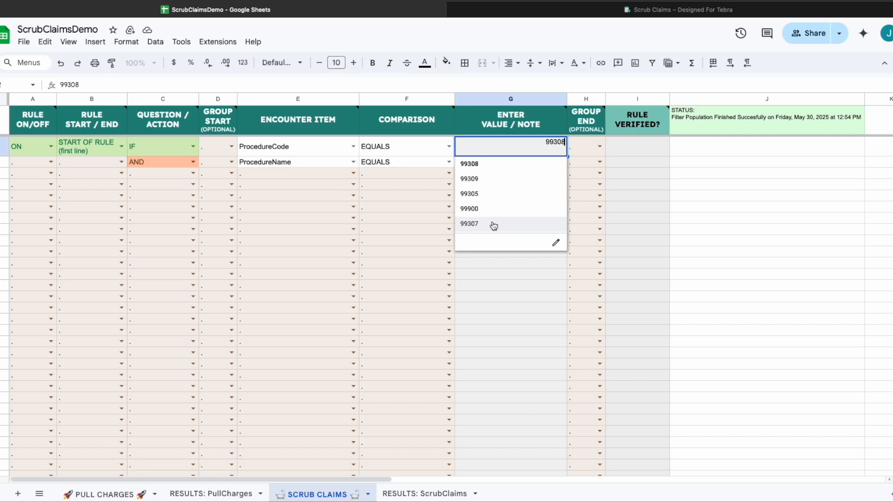
left_click(495, 275)
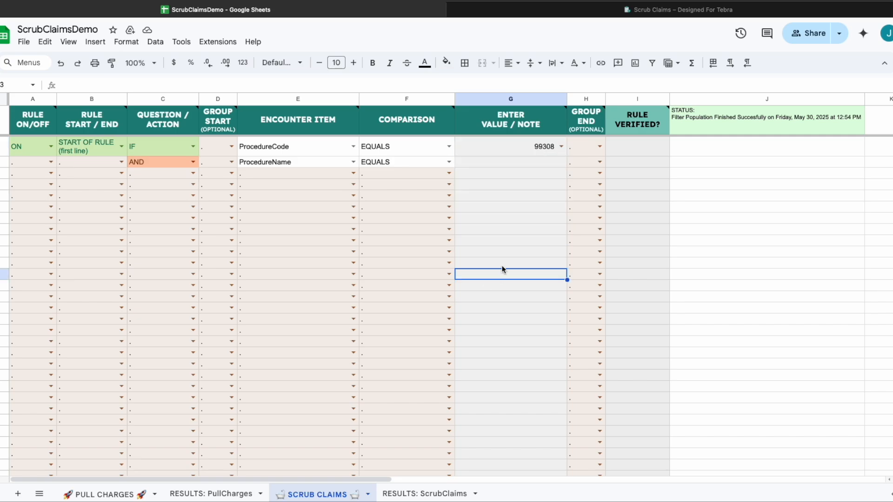
Run Scrub Claims' Populate/Refresh Filters From Pulled Charges on the SCRUB CLAIMS sheet.
left_click(216, 43)
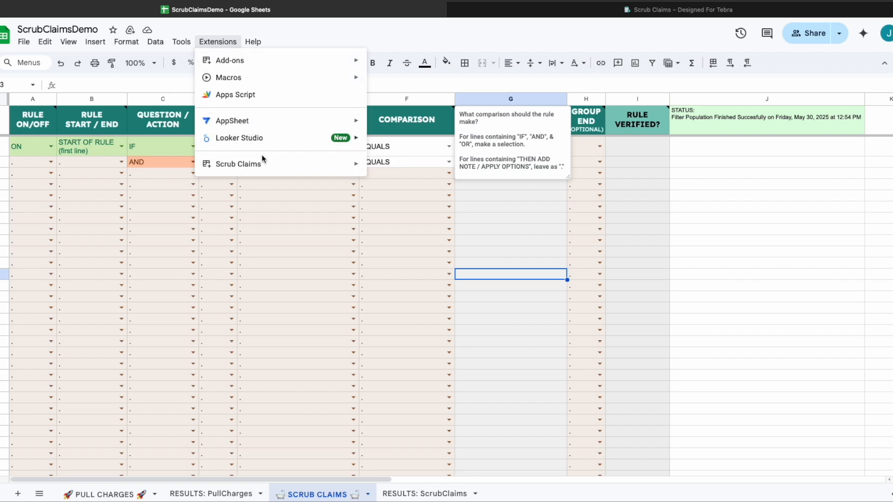
mouse_move(259, 167)
mouse_move(439, 238)
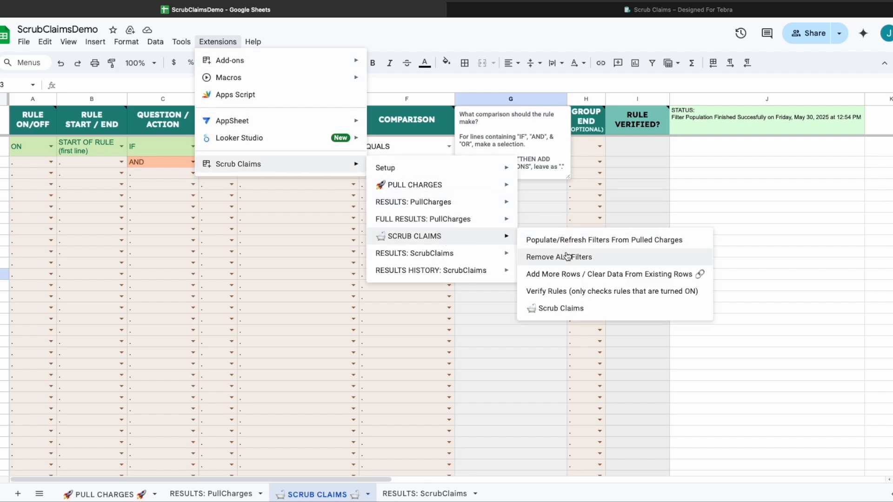
left_click(591, 241)
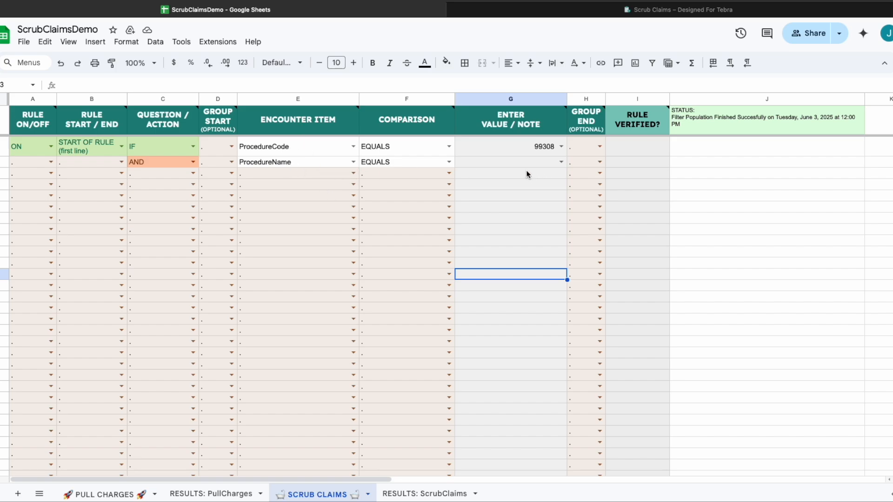
Pick 99308 for ProcedureCode and SBSQ NURSING FACILITY CARE MOD MDM 30 MINUTES for ProcedureName.
left_click(562, 161)
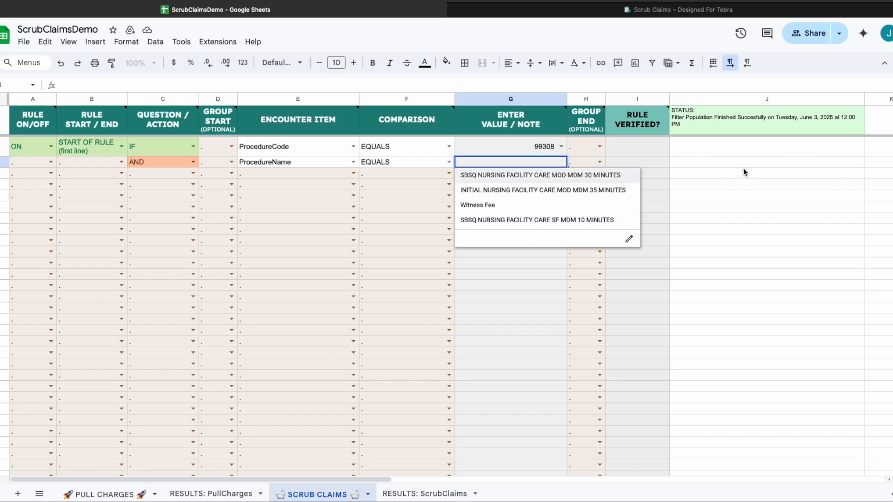
left_click(730, 171)
left_click(561, 147)
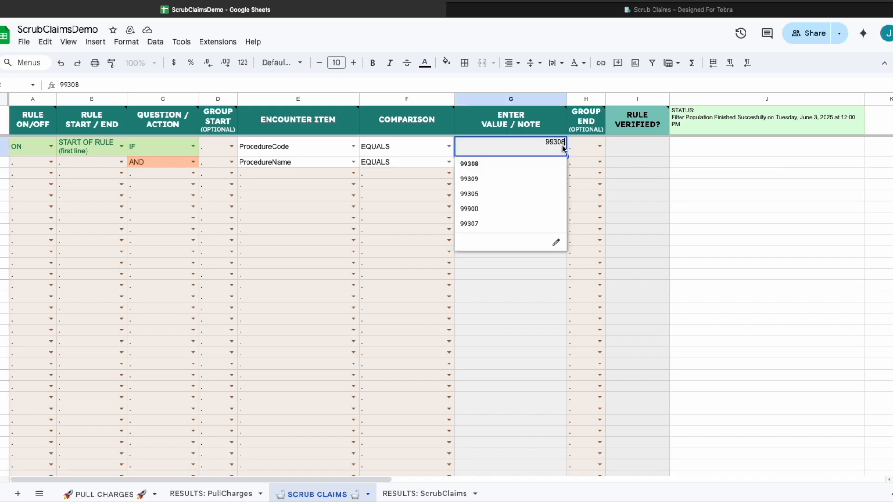
left_click(752, 183)
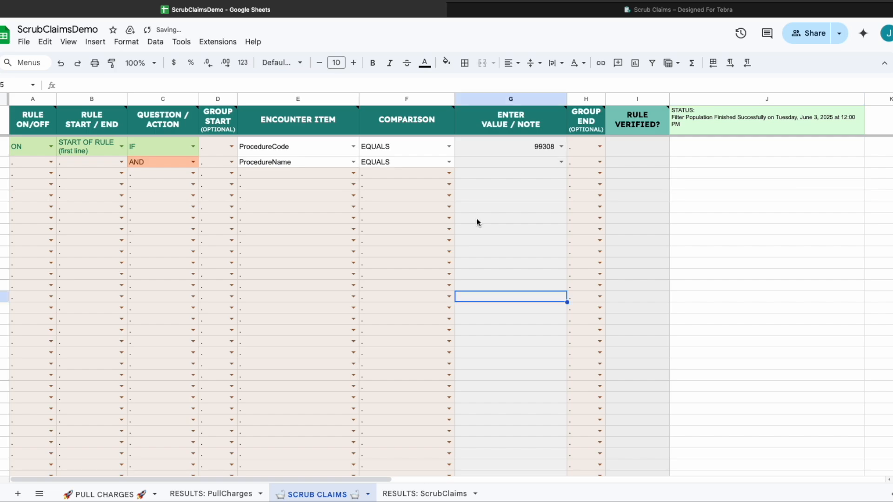
left_click(562, 161)
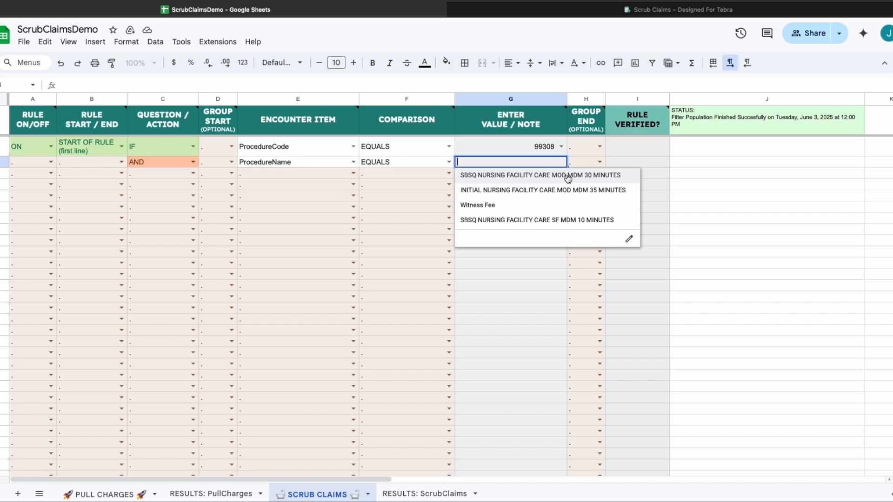
left_click(568, 177)
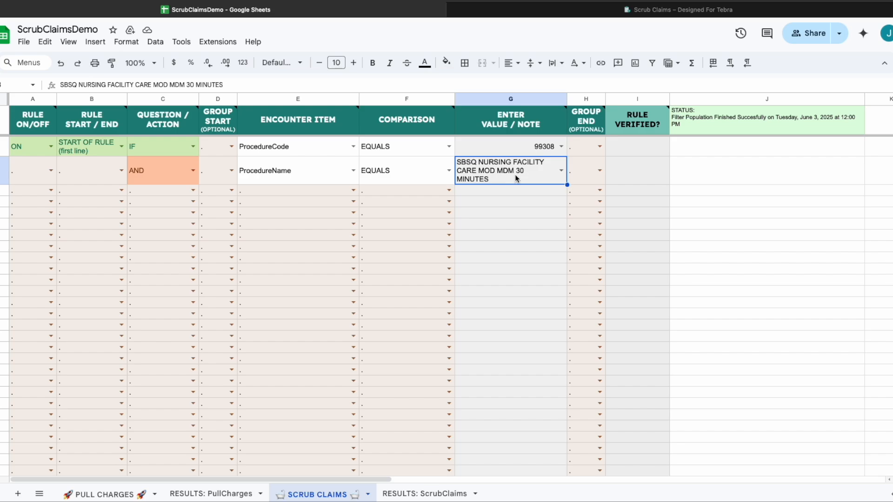
Mark row 4 as END OF RULE with the THEN ADD NOTE / APPLY OPTIONS action.
left_click(122, 190)
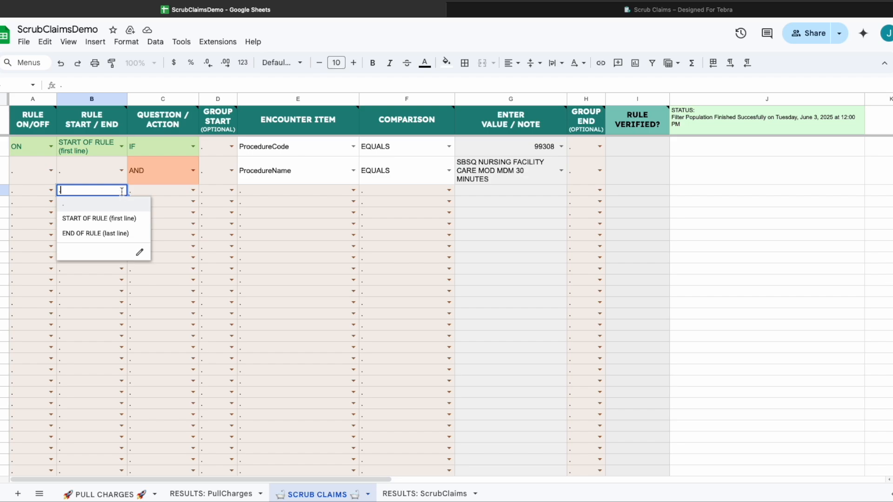
left_click(110, 237)
left_click(193, 194)
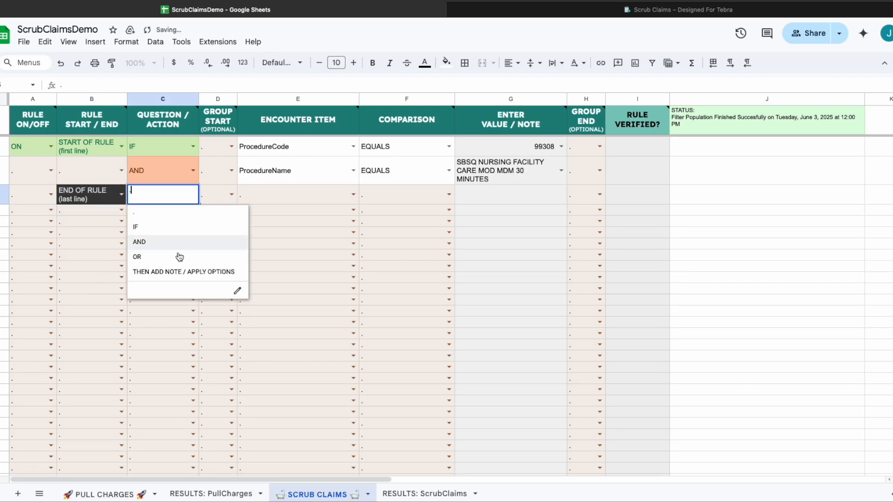
left_click(176, 276)
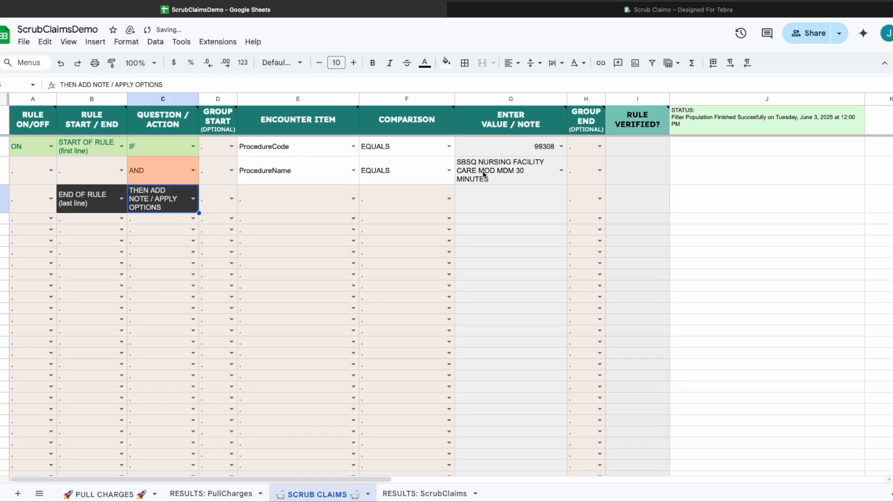
Enter the note 'procedure name indicated 99309, but procedure code show 99308. please check.' in G4.
left_click(495, 196)
type("proc")
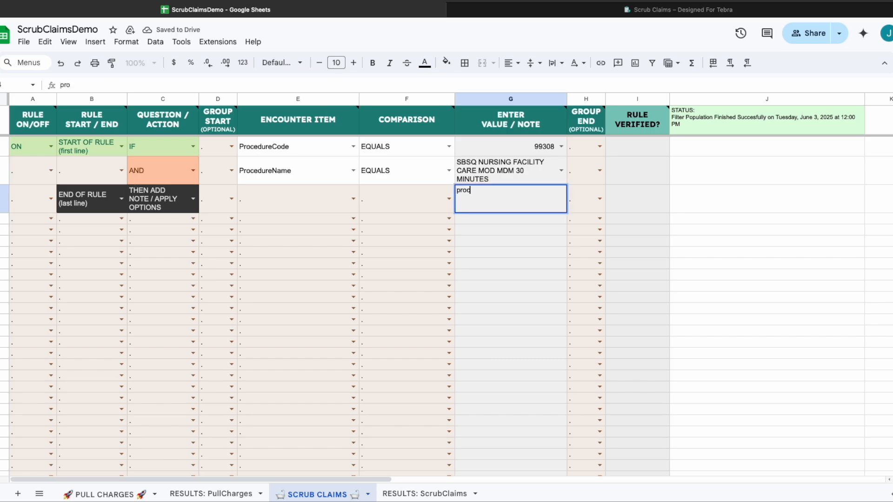
type("edure name in")
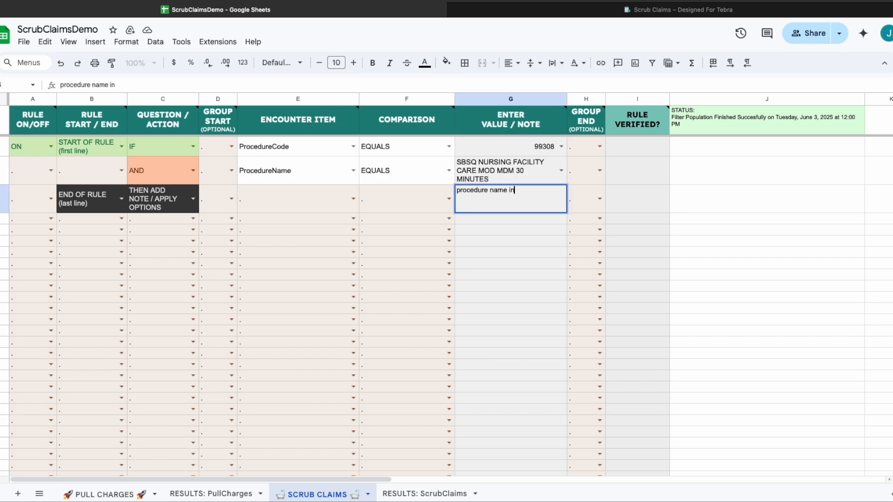
type("dicated 99309")
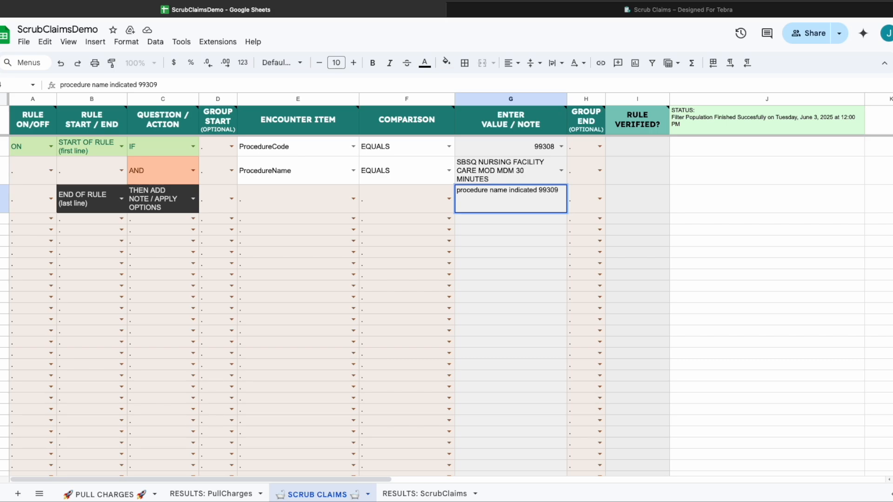
type(", but procd")
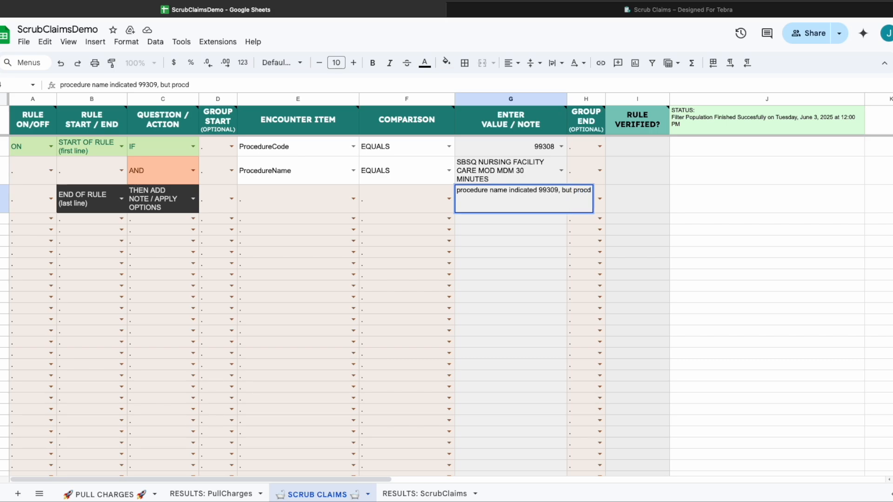
key("BackSpace")
type("edure ")
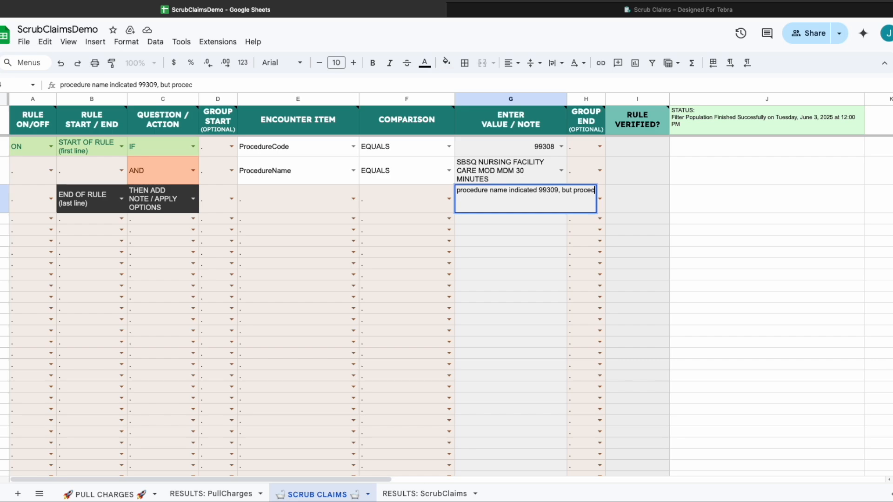
type("code show 99308. please check.")
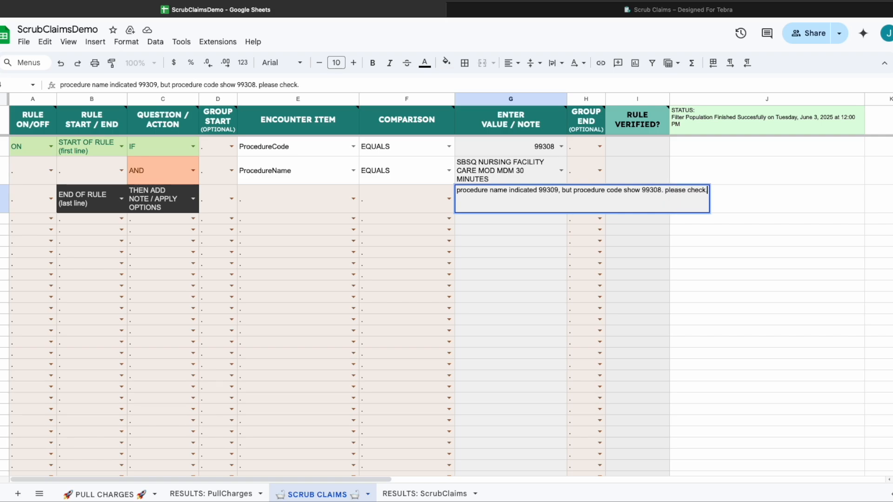
key("Return")
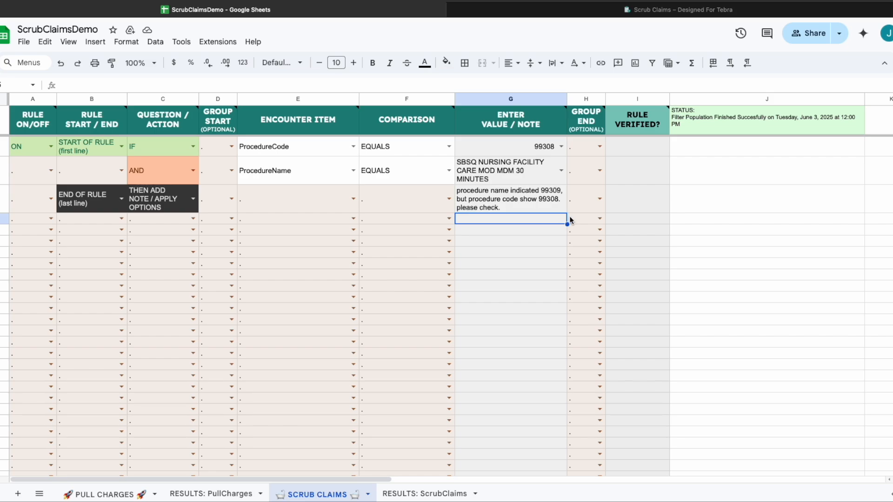
left_click(163, 230)
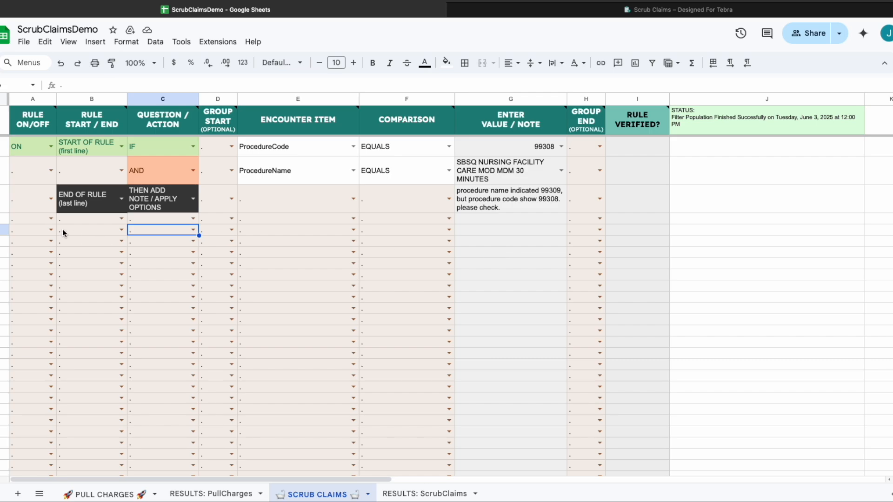
Reset row 4's END OF RULE and note action to '.' and delete the mismatch note.
left_click(122, 202)
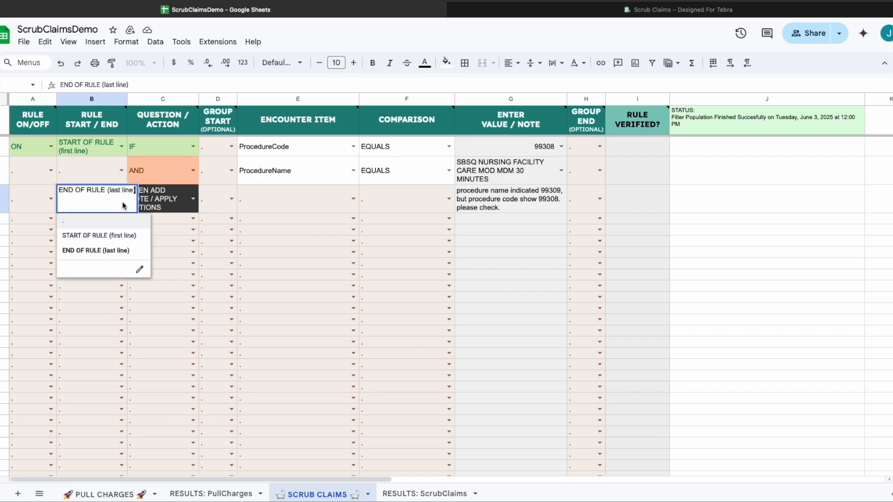
left_click(106, 224)
left_click(181, 206)
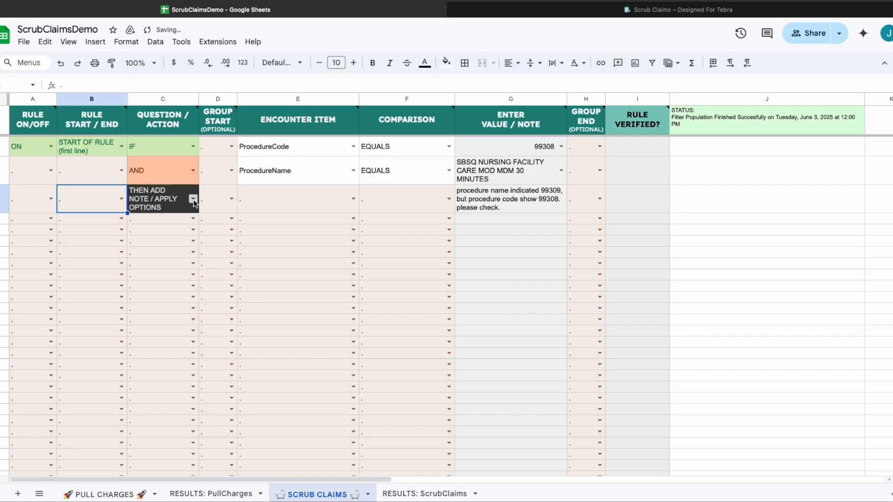
left_click(193, 200)
left_click(180, 229)
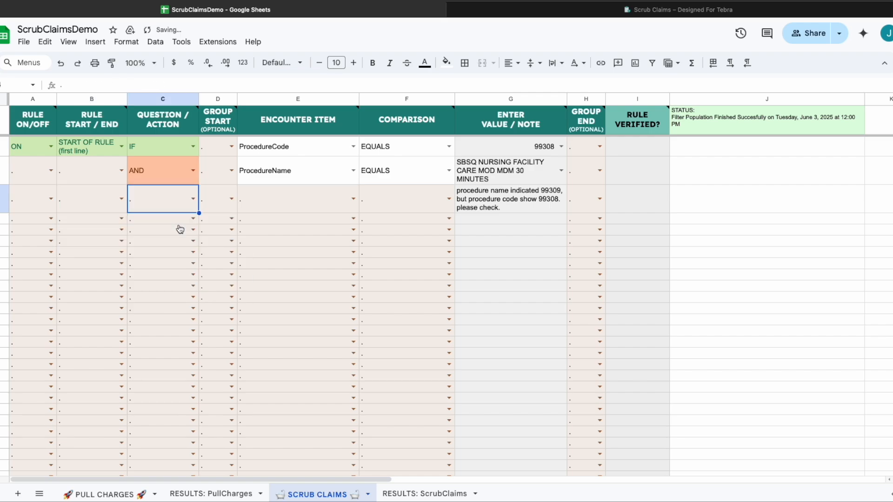
left_click(532, 202)
key("Delete")
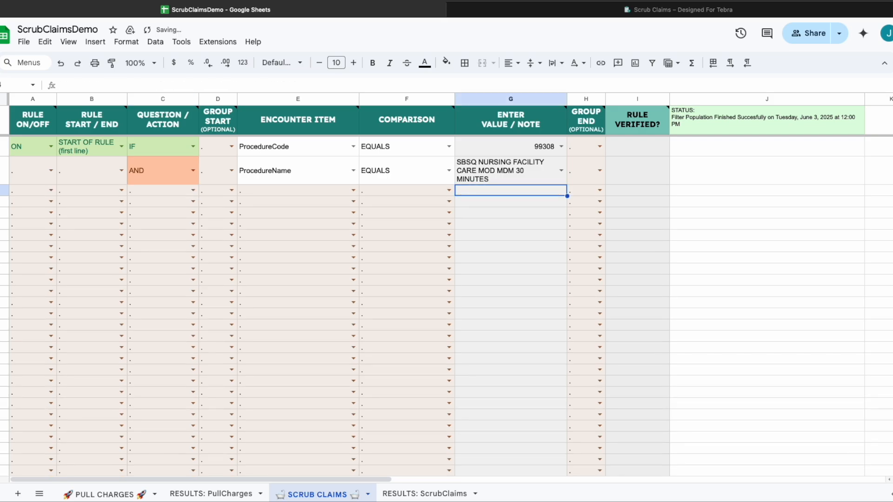
Make row 4 an AND RenderingProviderName EQUALS condition, checking RESULTS: PullCharges for provider names.
left_click(193, 191)
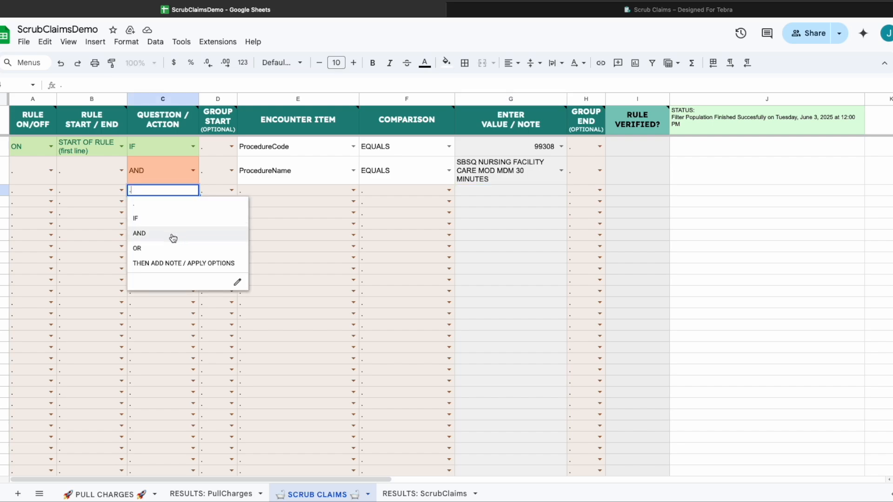
left_click(172, 234)
left_click(353, 190)
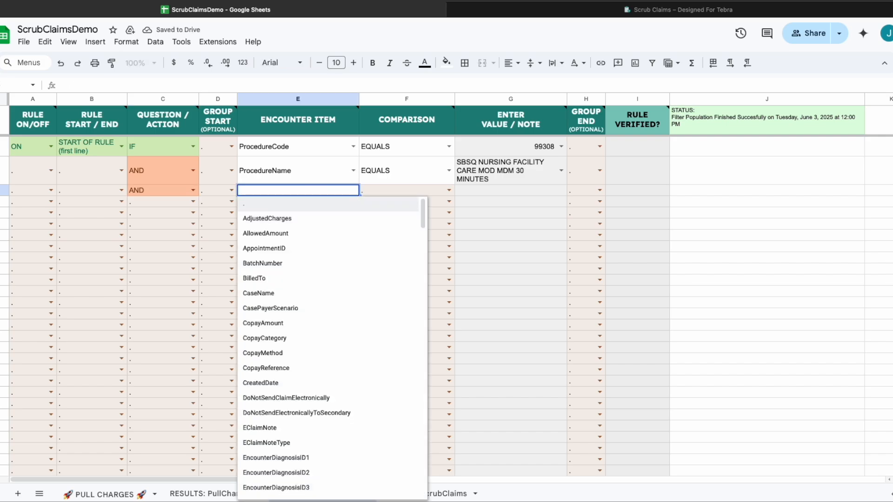
type("render")
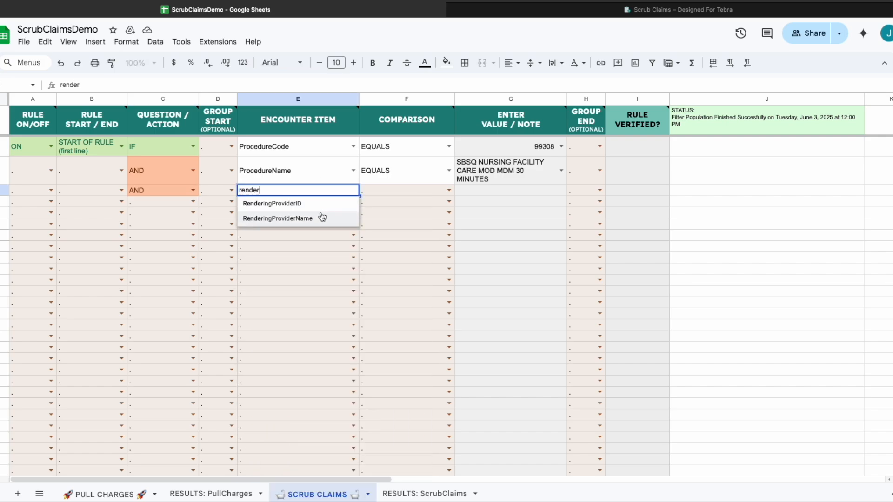
left_click(309, 221)
left_click(449, 191)
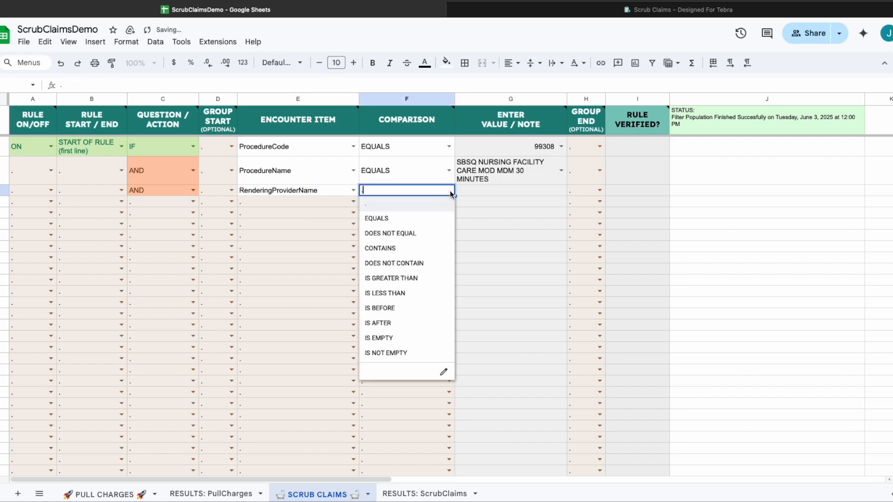
left_click(404, 220)
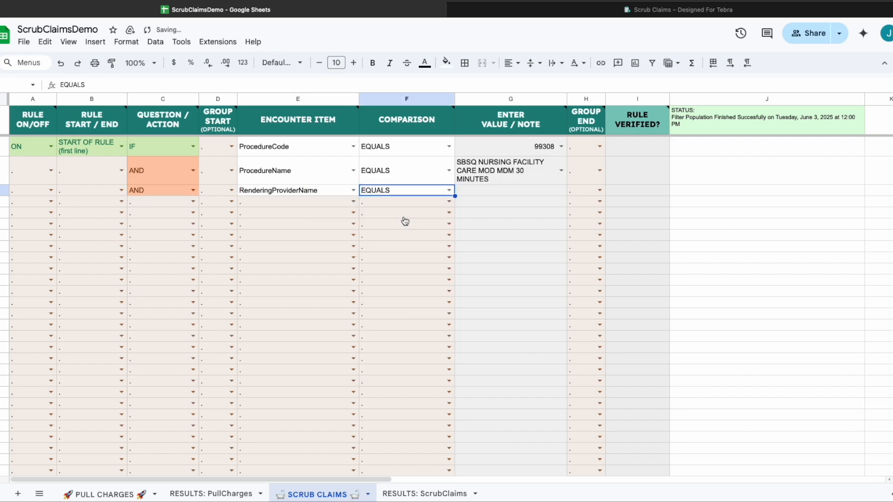
left_click(542, 190)
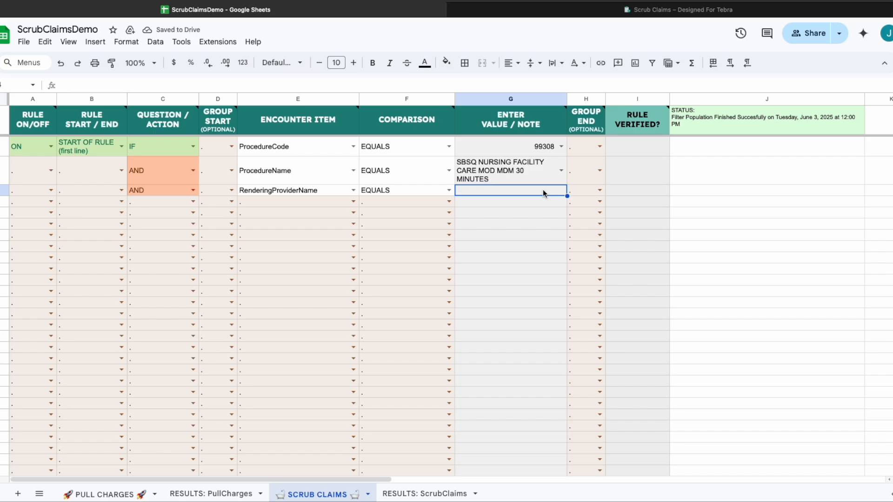
left_click(212, 493)
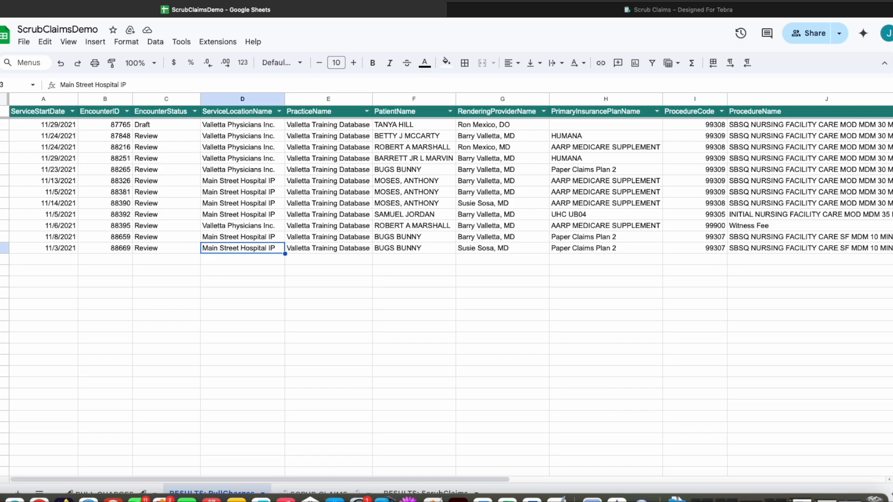
left_click(318, 494)
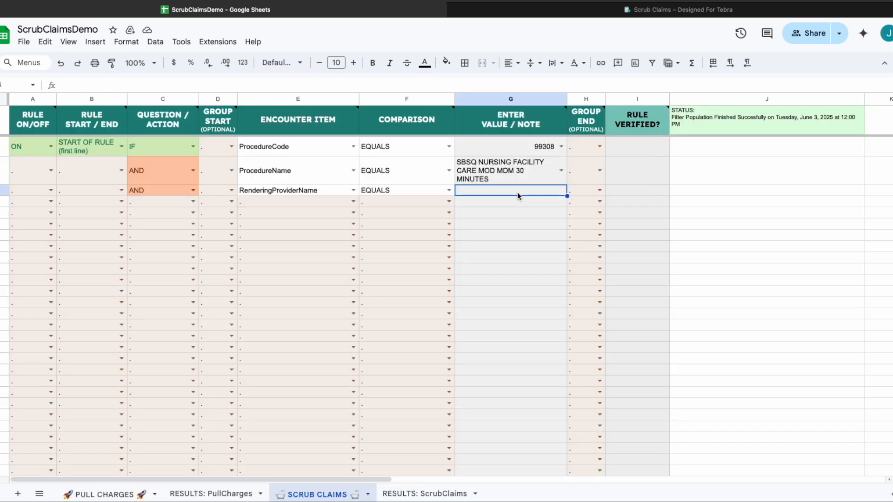
Make row 4 an OR line with RenderingProviderName as the encounter item.
left_click(193, 202)
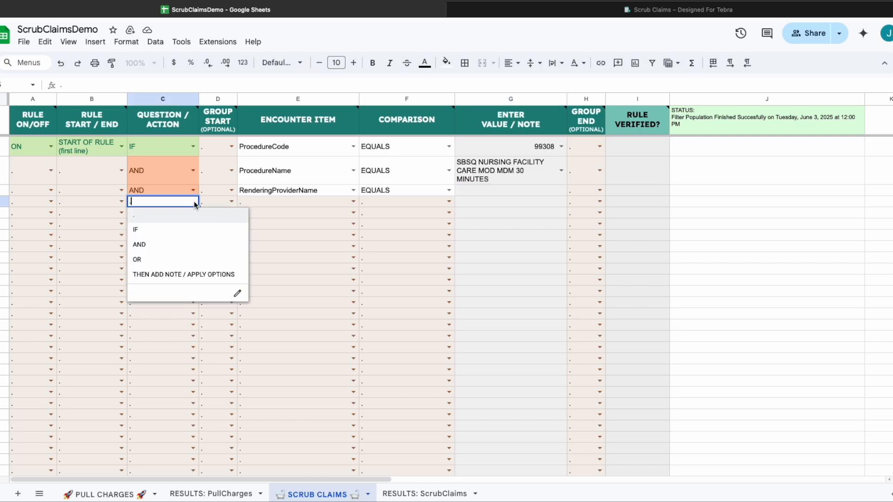
left_click(167, 250)
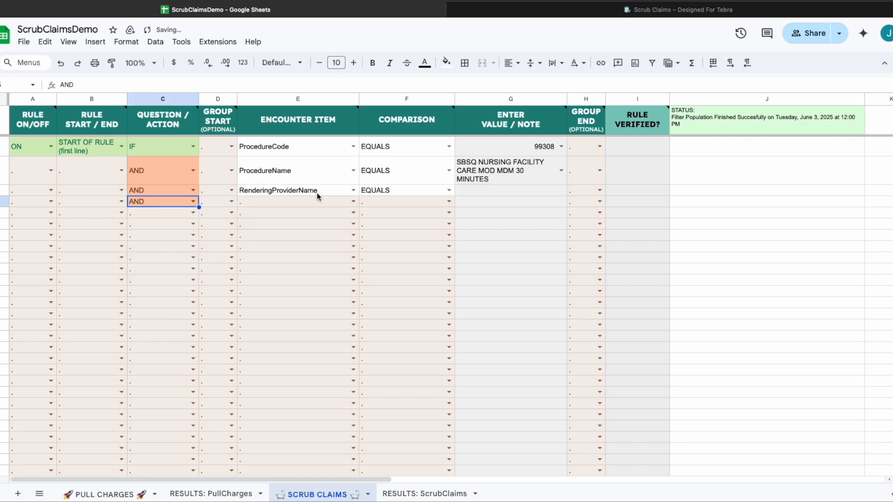
left_click(353, 202)
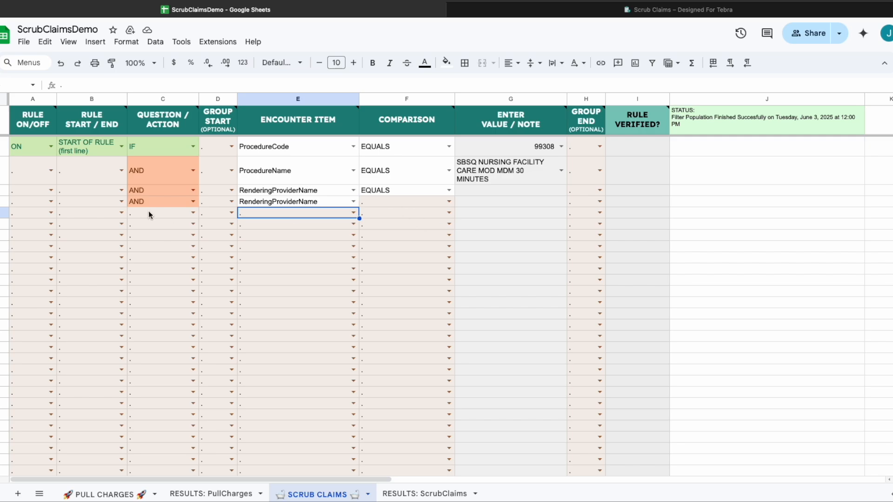
left_click(190, 202)
left_click(170, 260)
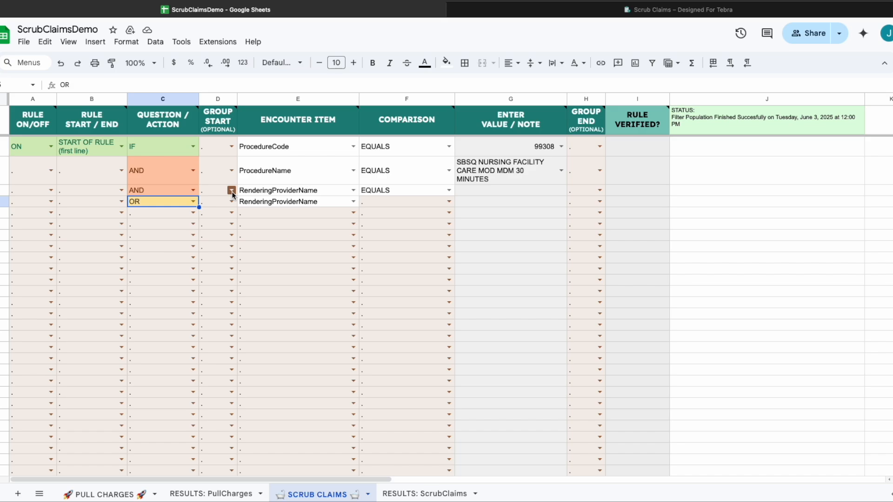
Put '(' on row 3 and ')' on row 4, and set row 4's comparison to EQUALS.
left_click(231, 190)
left_click(228, 221)
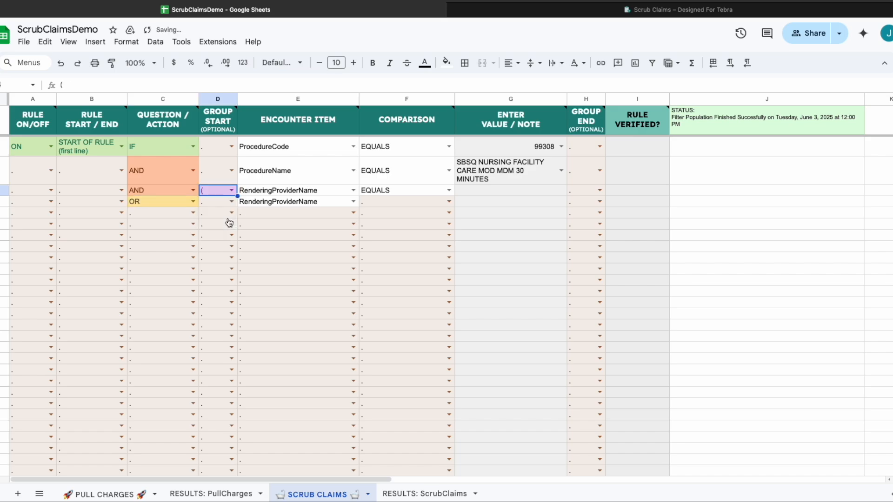
left_click(449, 201)
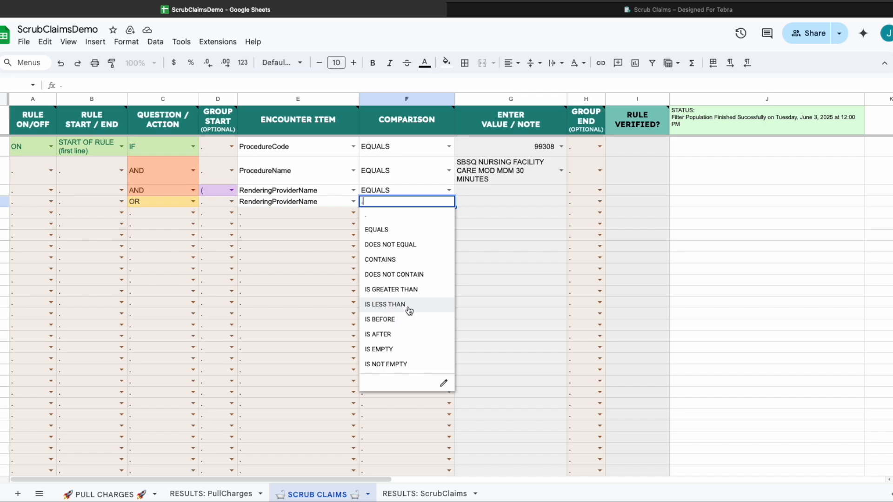
left_click(408, 230)
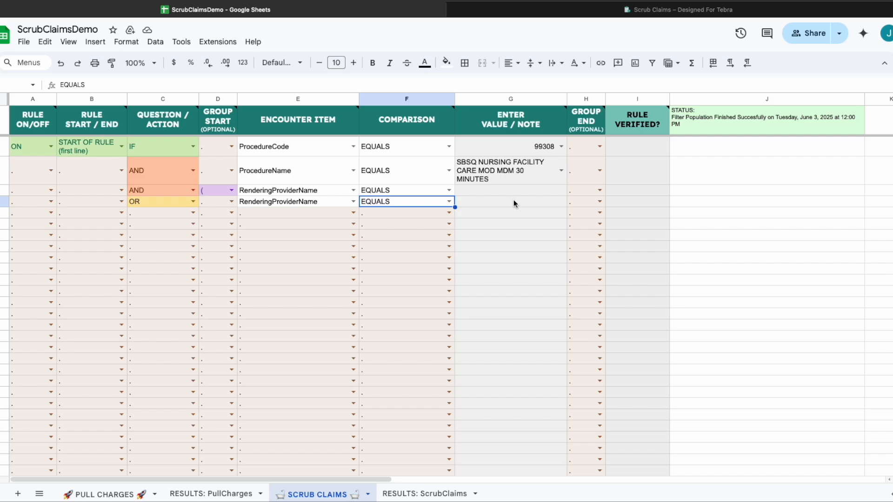
left_click(600, 201)
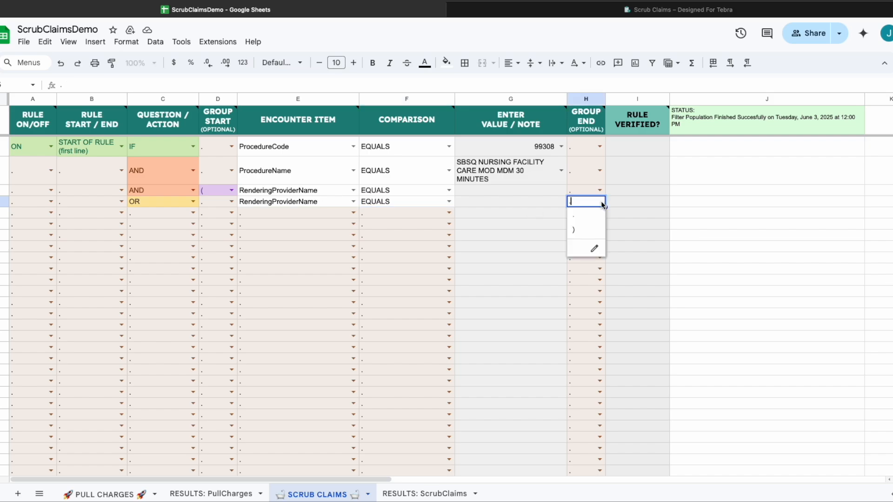
left_click(584, 232)
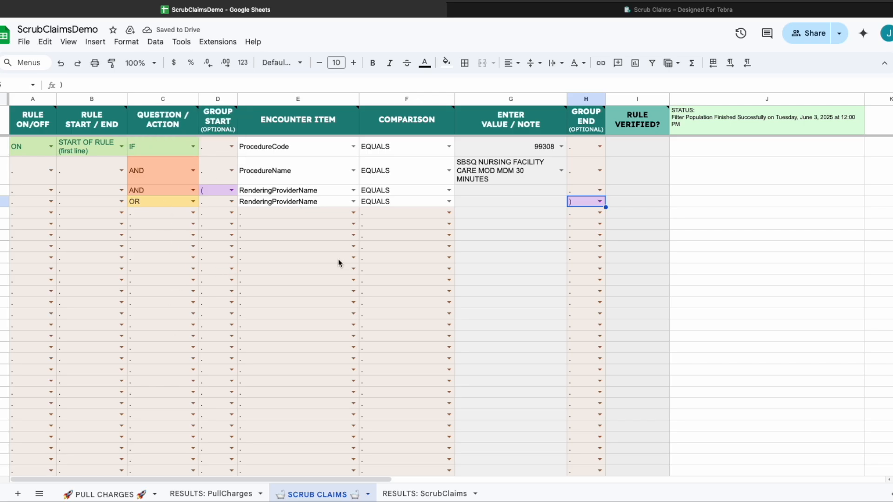
mouse_move(166, 117)
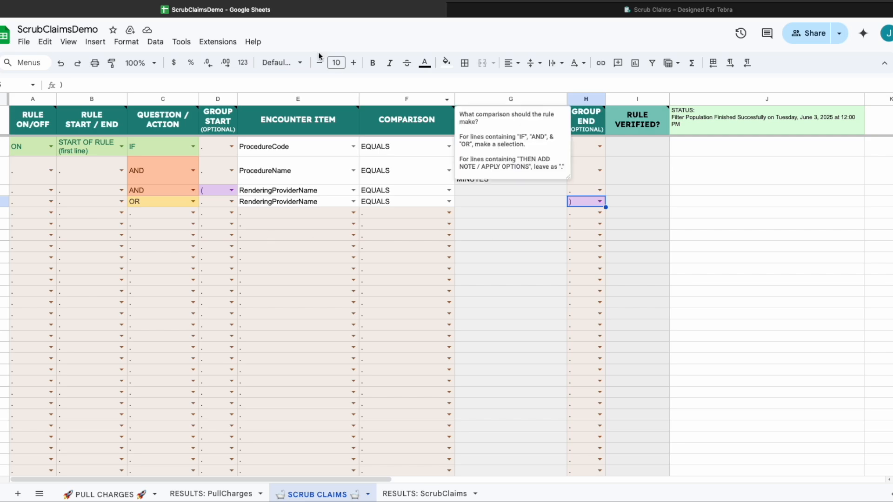
Run Populate/Refresh Filters From Pulled Charges from the Scrub Claims add-on menu.
left_click(218, 42)
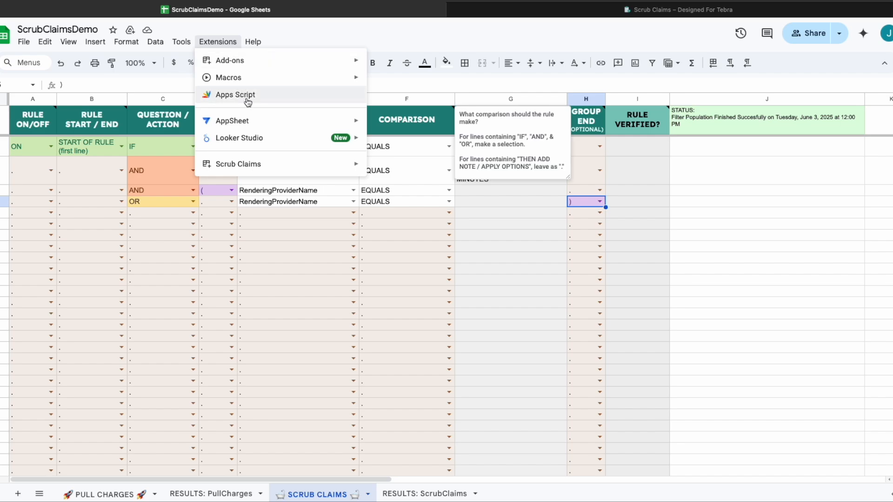
mouse_move(247, 164)
mouse_move(453, 193)
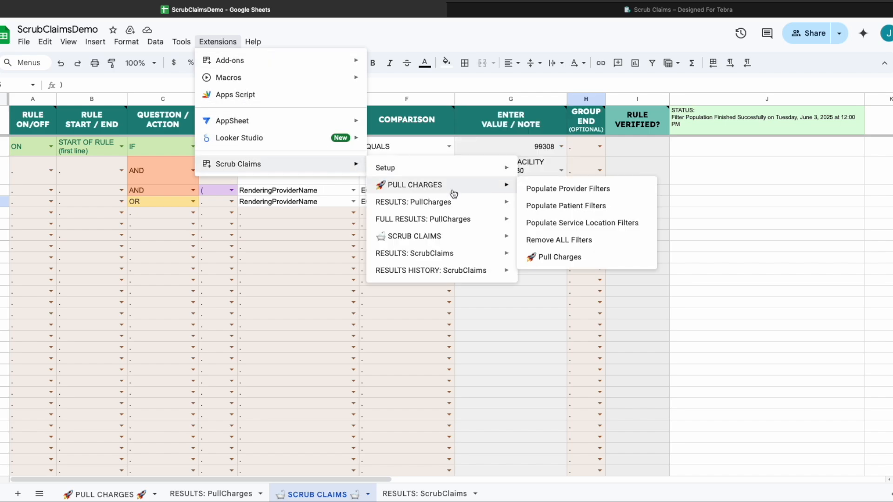
mouse_move(454, 235)
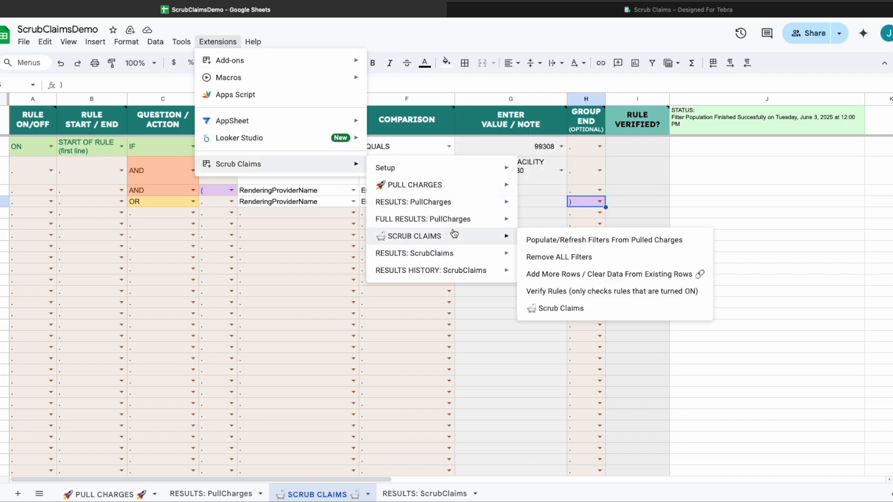
left_click(574, 242)
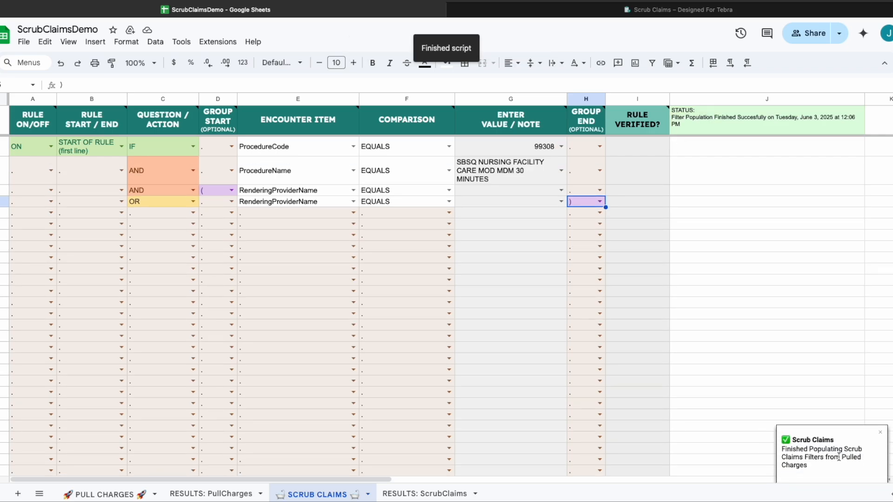
left_click(561, 191)
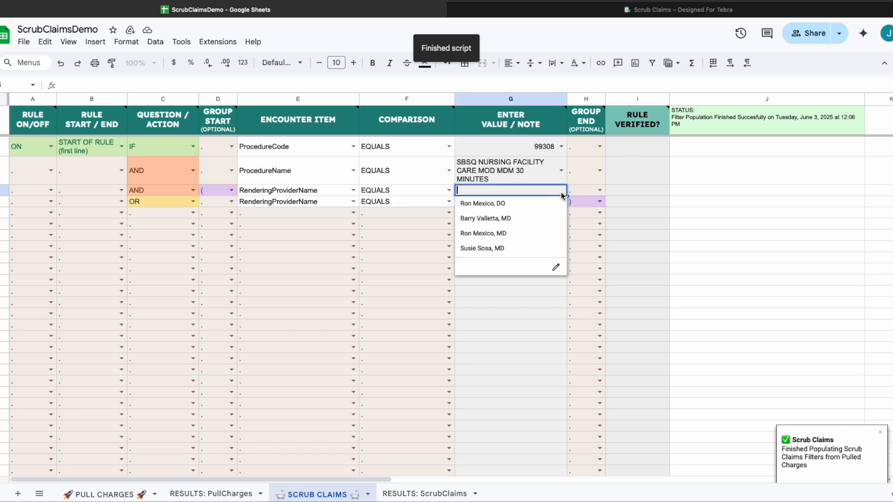
Choose a provider in Enter Value for both RenderingProviderName lines, rows 3 and 4.
left_click(513, 208)
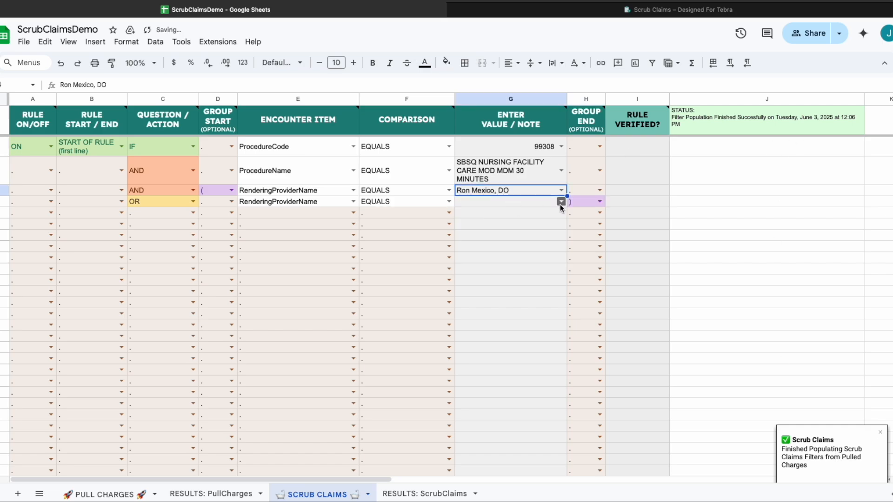
left_click(561, 201)
left_click(519, 264)
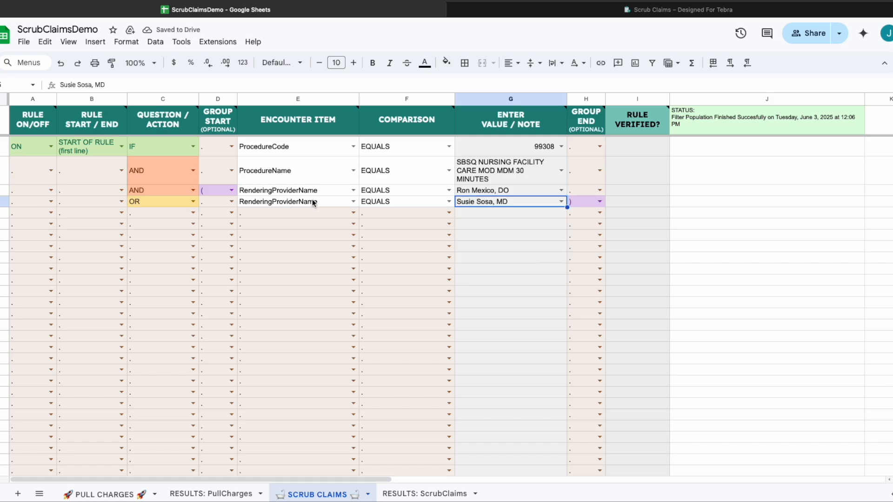
Set row 5's Rule Start/End to END OF RULE (last line).
left_click(120, 213)
left_click(115, 256)
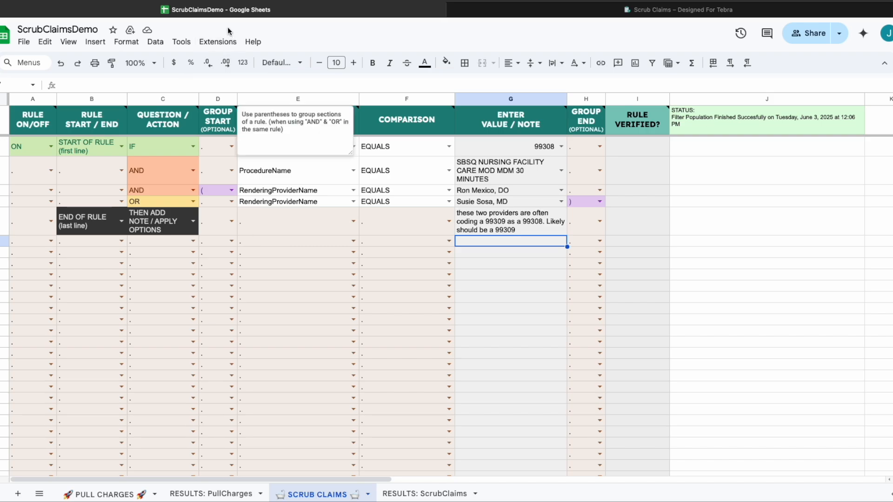
left_click(226, 45)
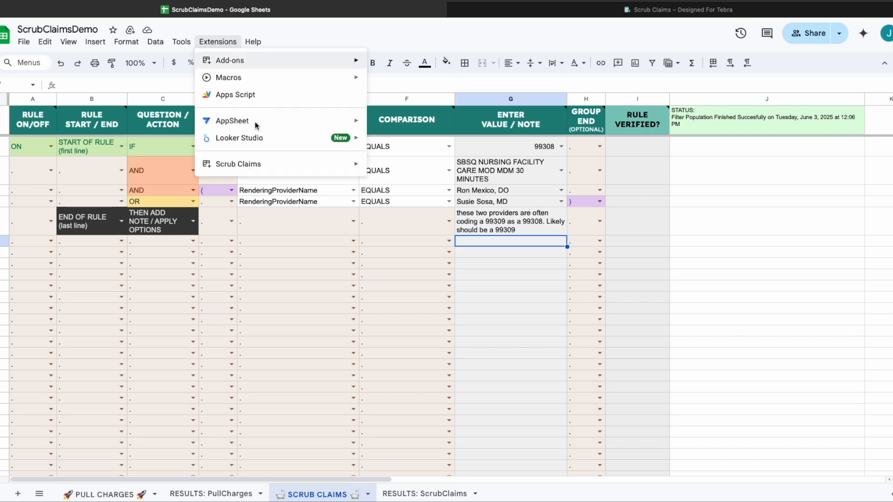
Run Verify Rules from the Scrub Claims add-on menu to confirm the rule is valid.
mouse_move(272, 165)
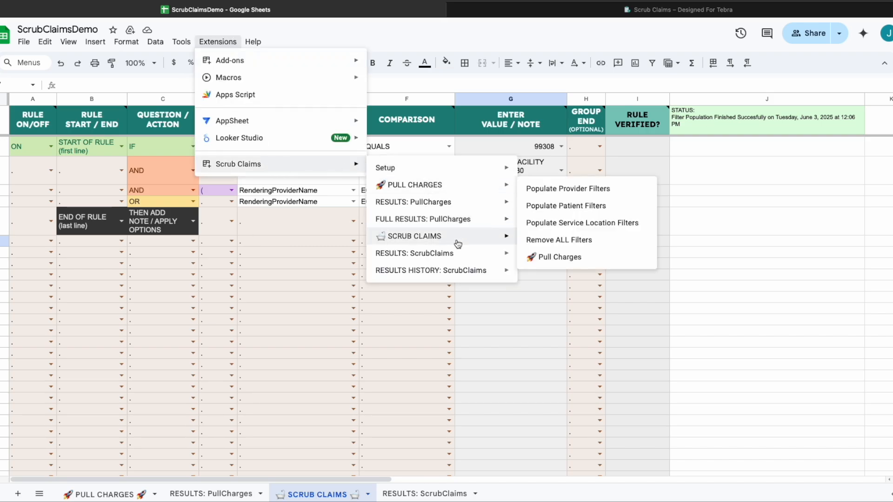
mouse_move(455, 241)
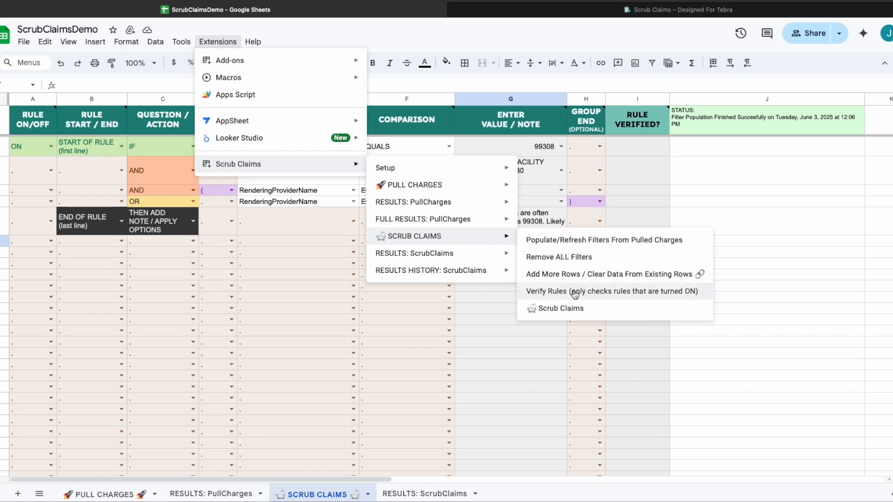
left_click(575, 292)
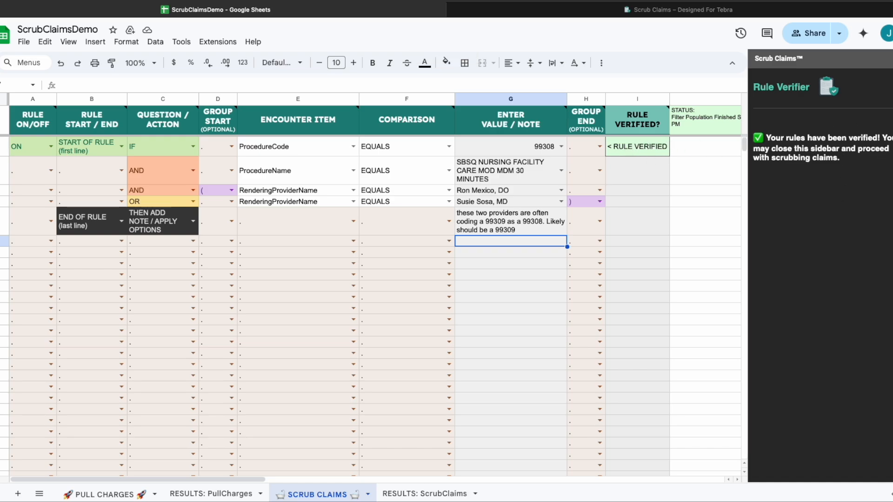
Close the verifier, toggle row 2 to OR and back to AND, and change row 1 to AND.
left_click(890, 58)
left_click(407, 309)
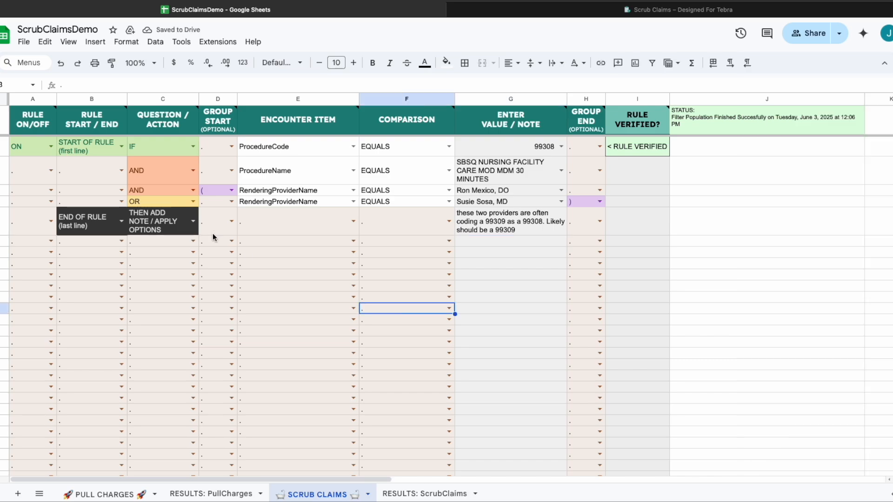
left_click(193, 171)
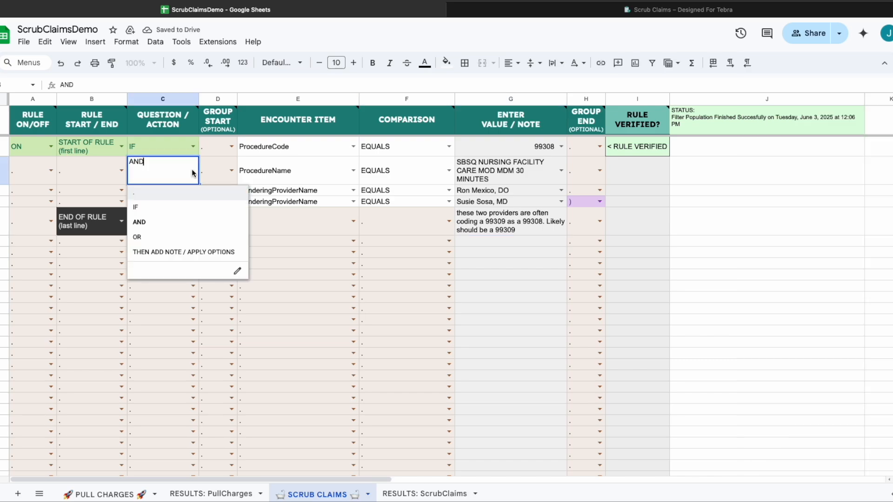
left_click(185, 238)
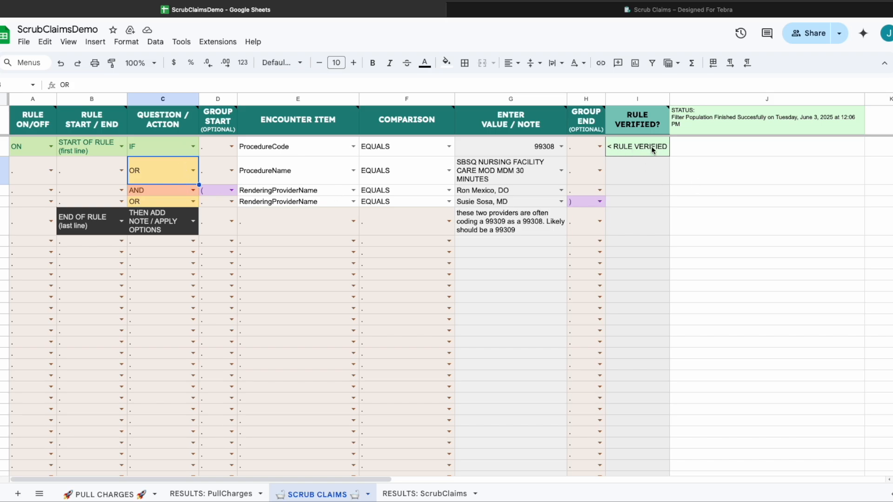
left_click(193, 171)
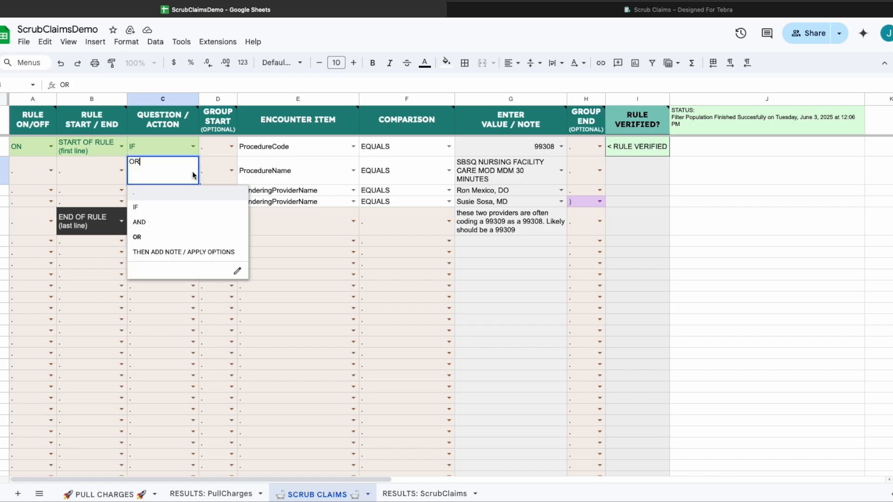
left_click(174, 222)
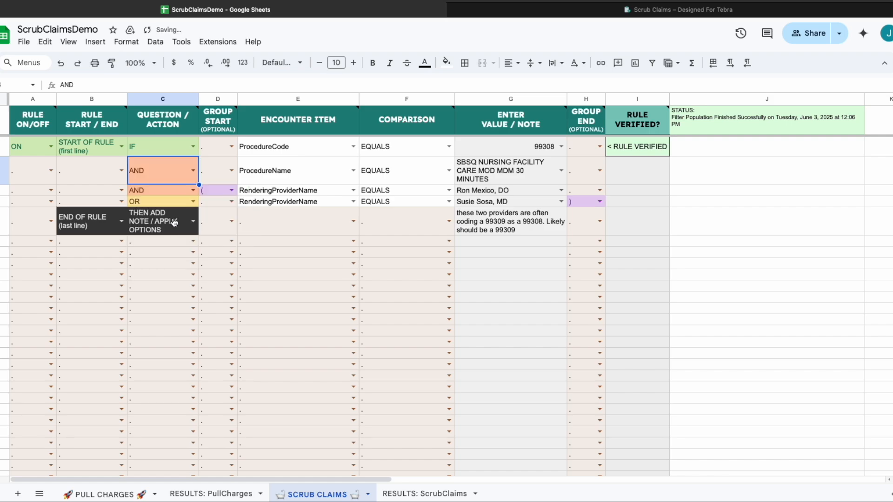
left_click(193, 147)
left_click(180, 197)
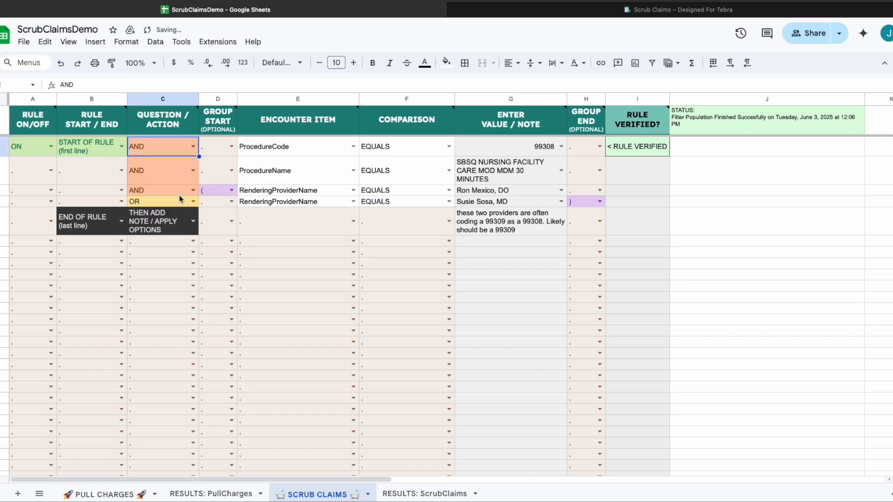
Re-run Verify Rules, which reports the rule invalid because it must start with IF.
left_click(226, 42)
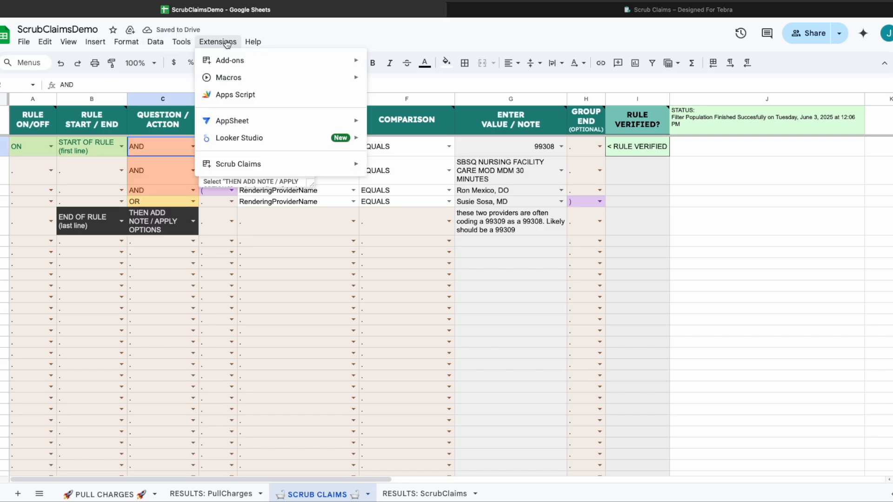
mouse_move(427, 261)
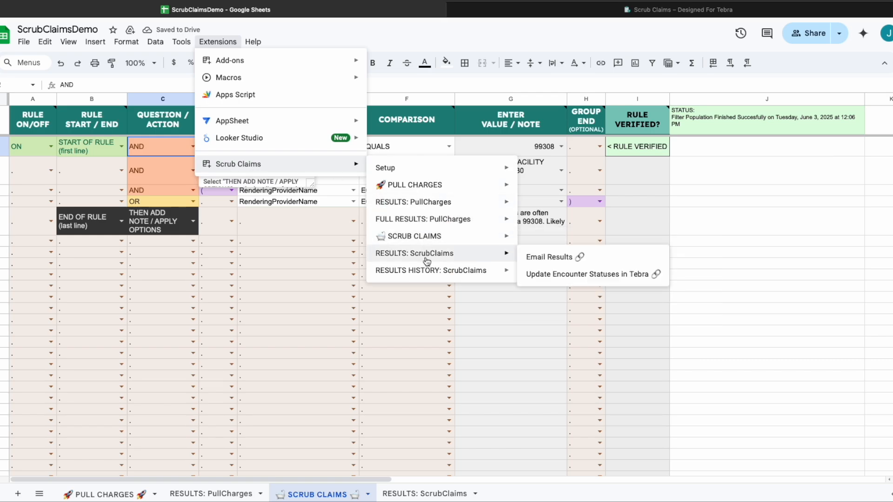
mouse_move(458, 238)
left_click(554, 296)
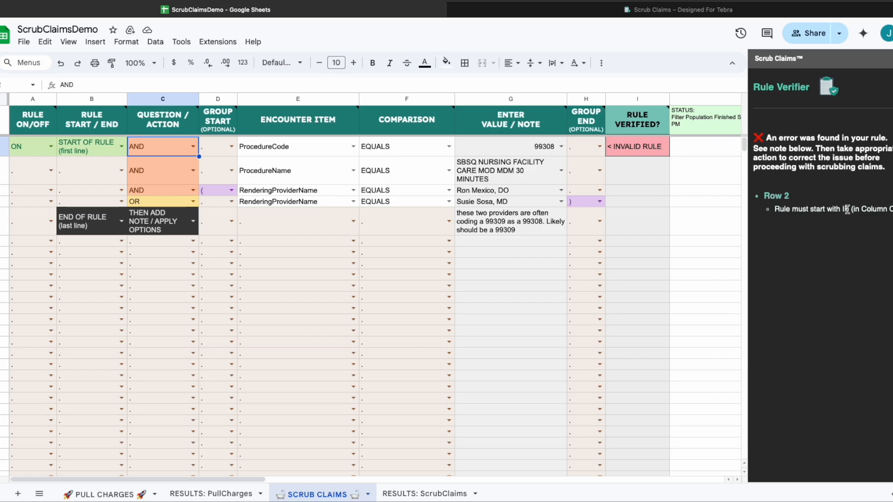
Restore IF on the first rule line and close the Rule Verifier panel.
key("Return")
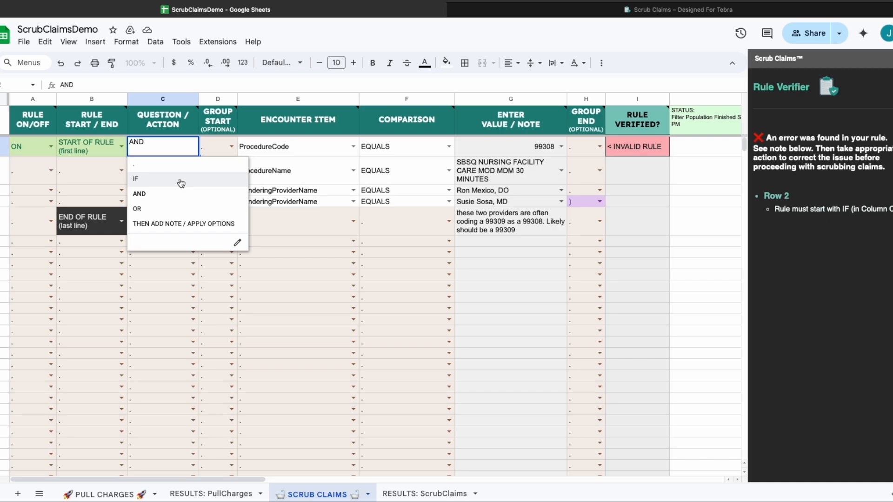
left_click(181, 180)
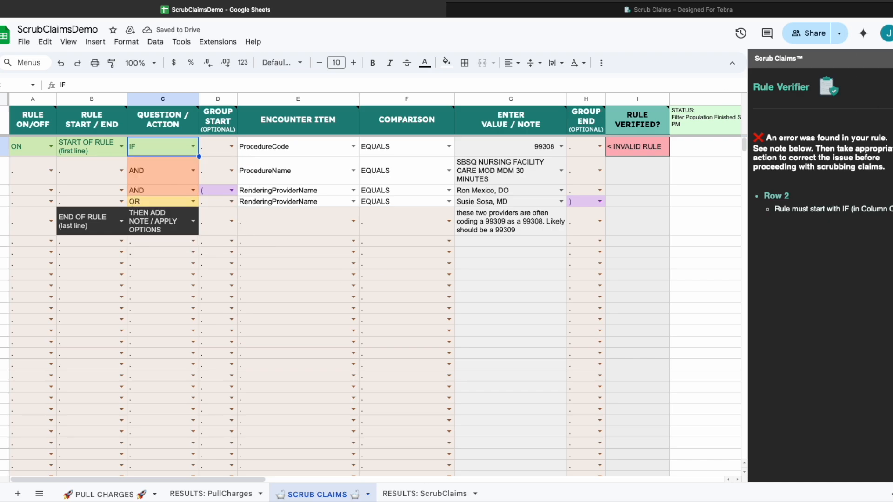
left_click(892, 59)
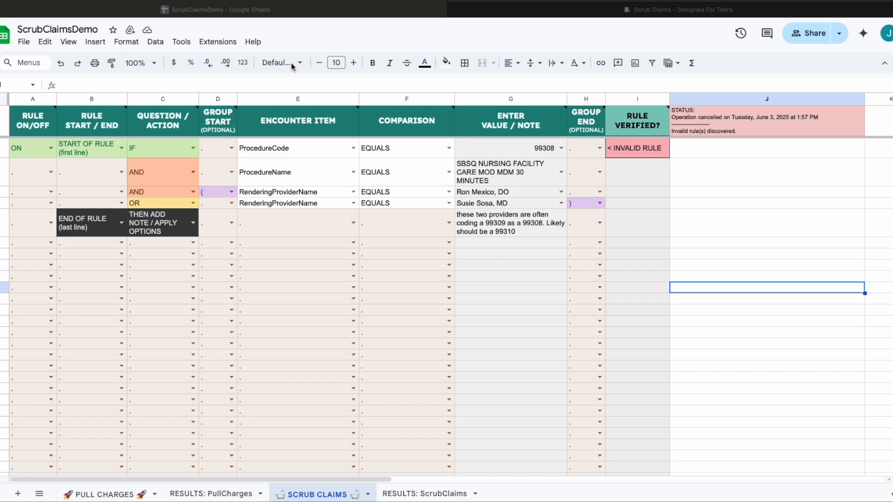
Run Scrub Claims from the Scrub Claims add-on menu.
left_click(216, 42)
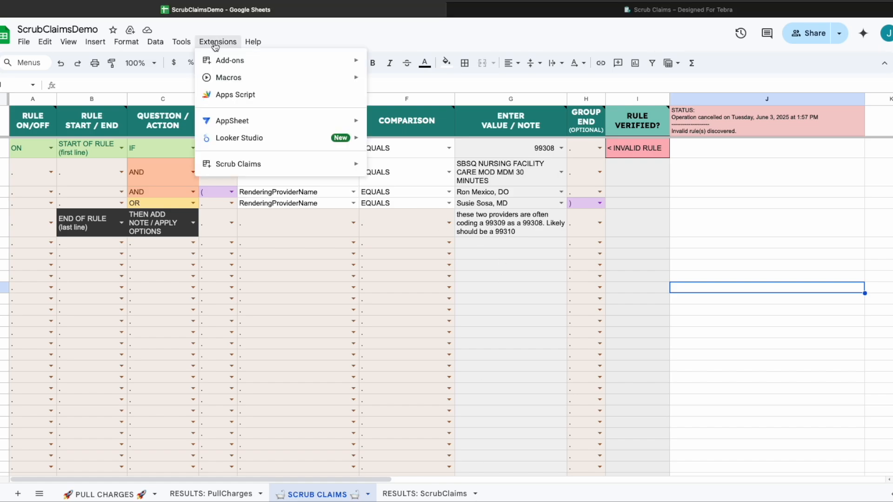
mouse_move(327, 168)
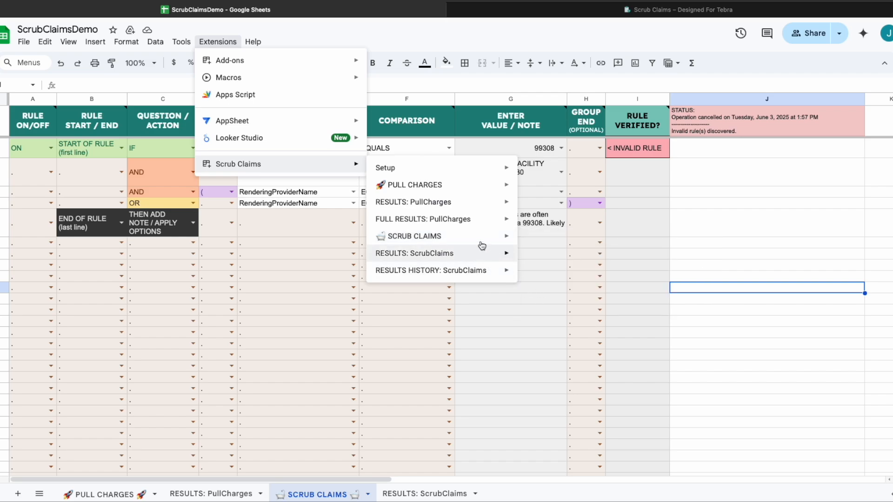
mouse_move(474, 238)
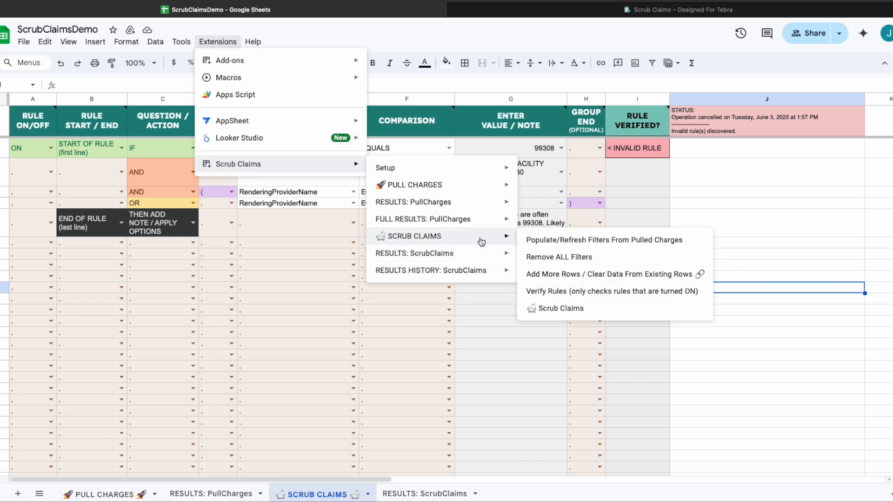
left_click(577, 311)
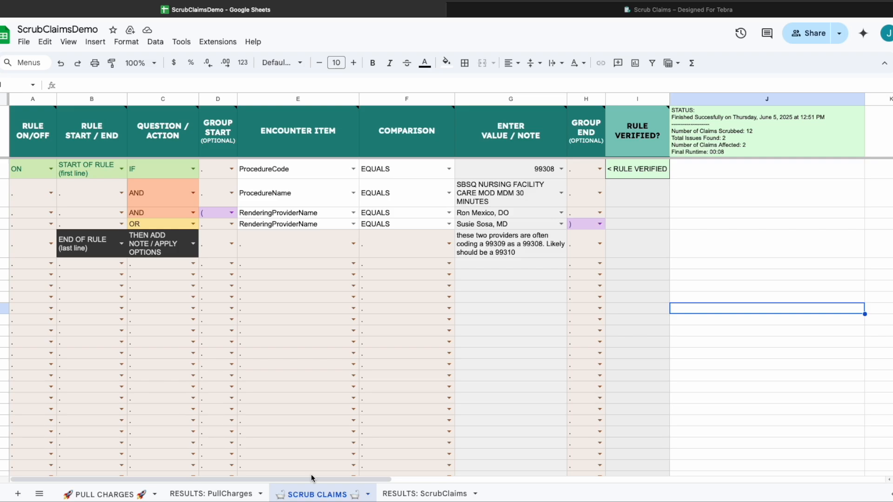
Move through the PULL CHARGES and SCRUB CLAIMS tabs to the RESULTS: ScrubClaims sheet.
left_click(101, 497)
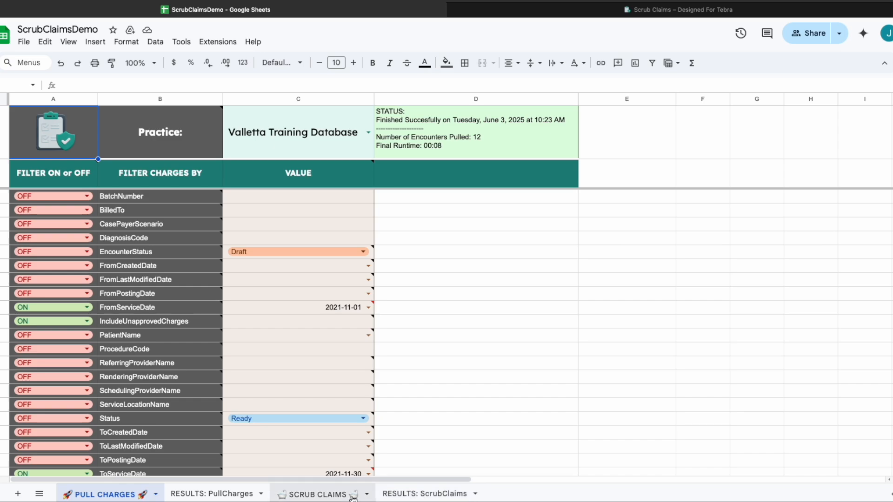
left_click(335, 495)
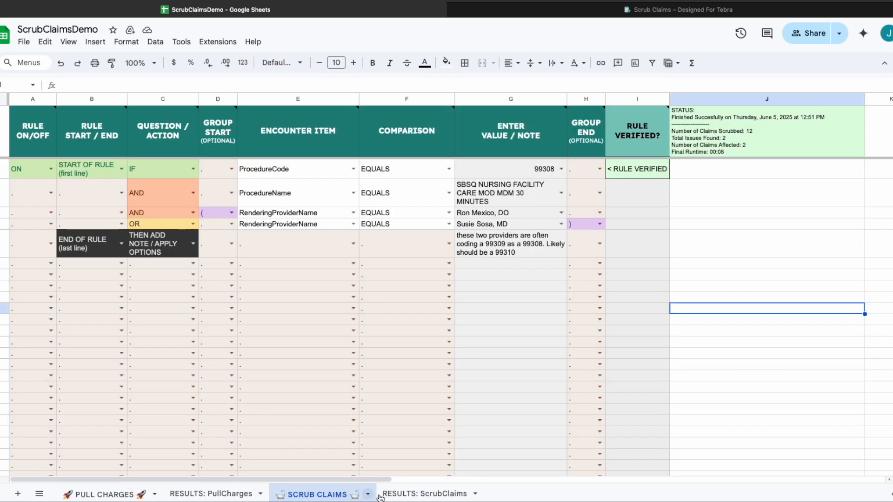
left_click(418, 495)
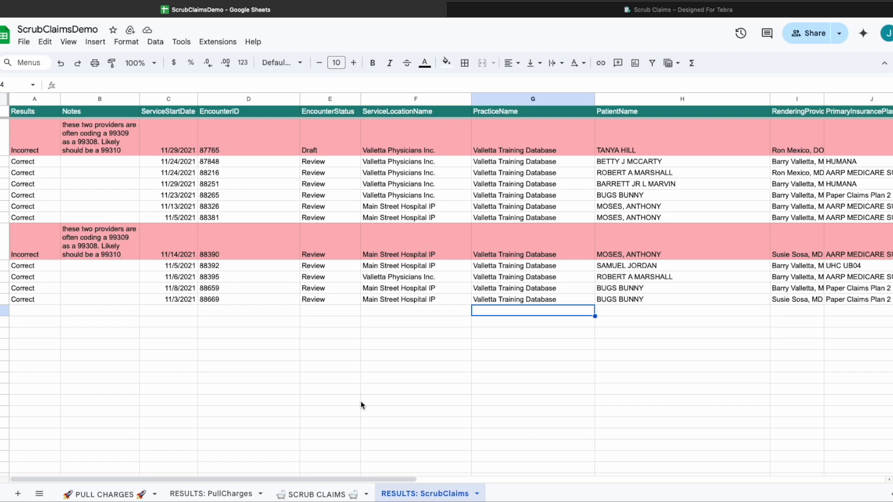
left_click(249, 422)
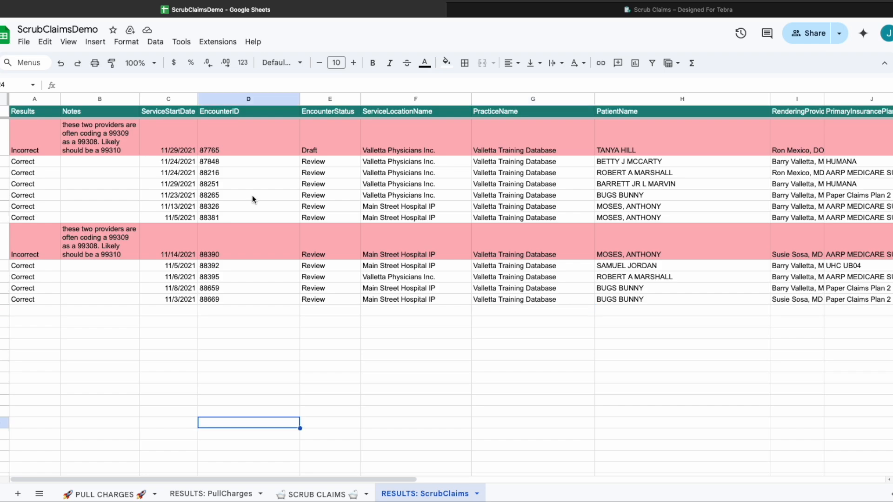
Unhide the results history sheet with Show/Hide Results History Sheet.
left_click(219, 42)
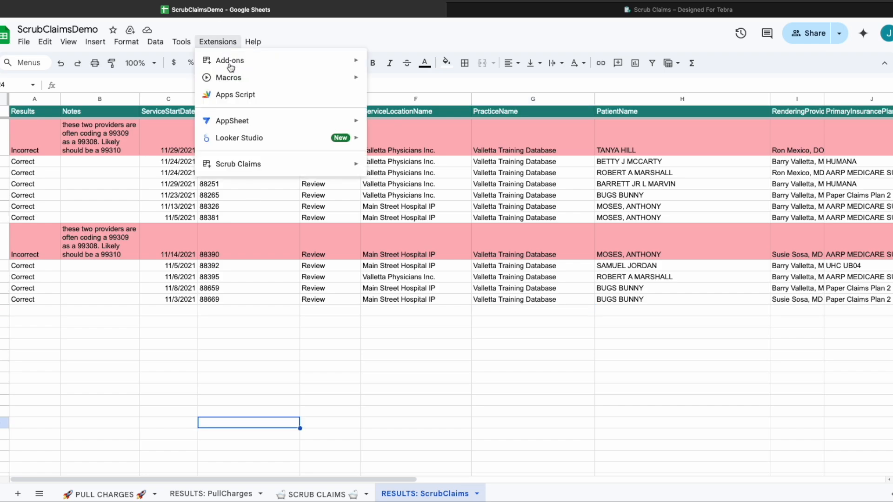
mouse_move(269, 162)
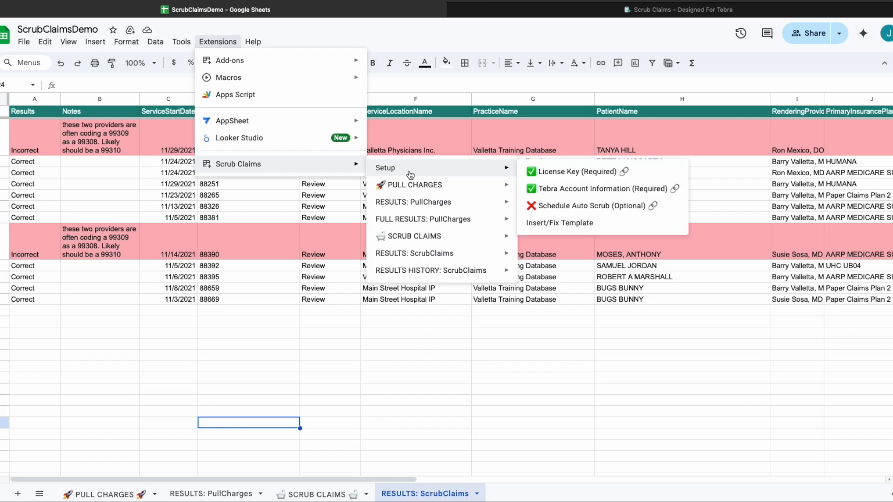
mouse_move(455, 275)
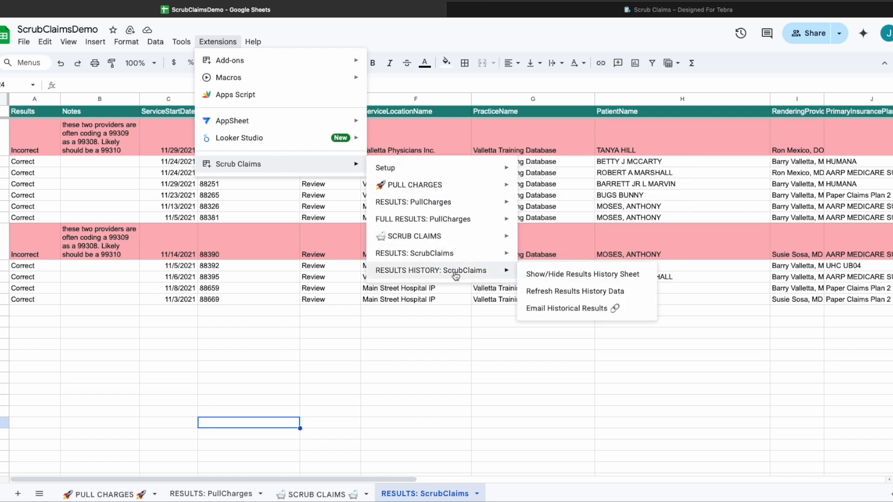
left_click(547, 275)
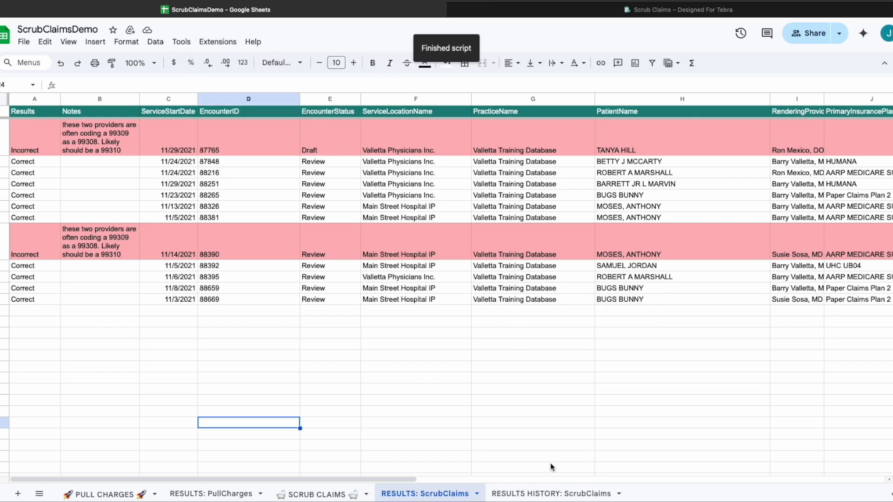
Open the RESULTS HISTORY: ScrubClaims tab and scroll across its four past scrub rows.
left_click(538, 497)
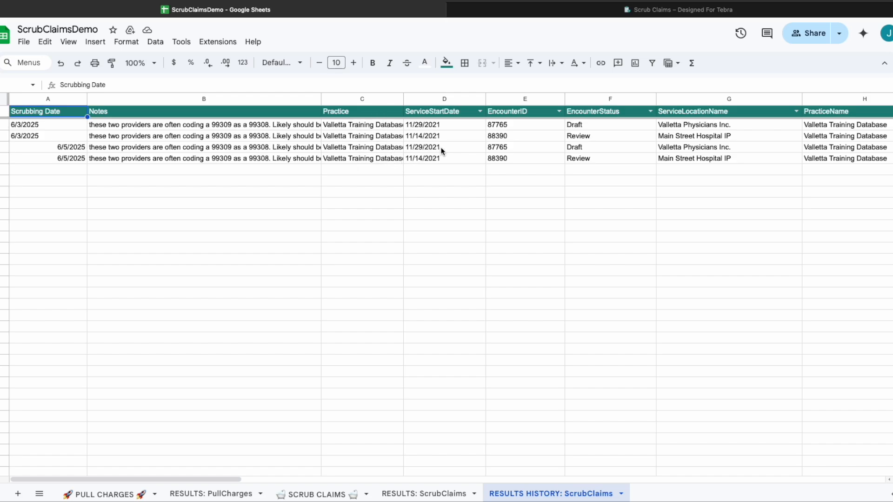
scroll(589, 158, "right", 2)
scroll(589, 156, "right", 20)
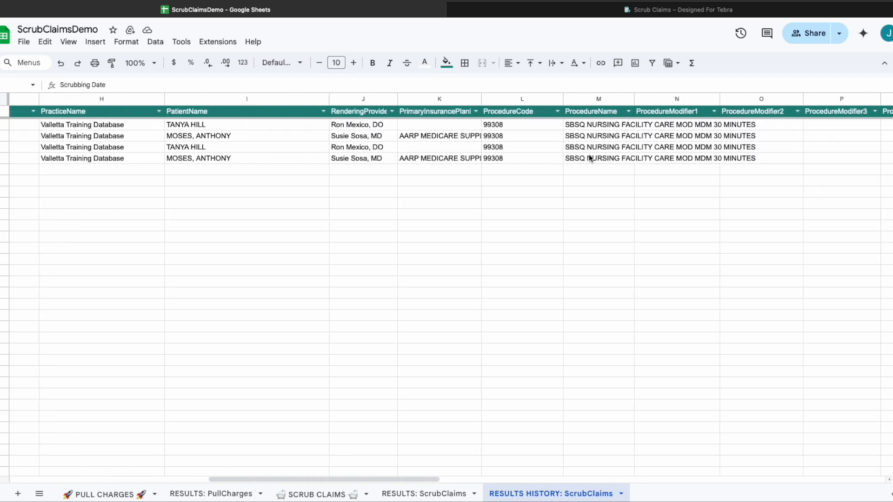
scroll(588, 156, "left", 20)
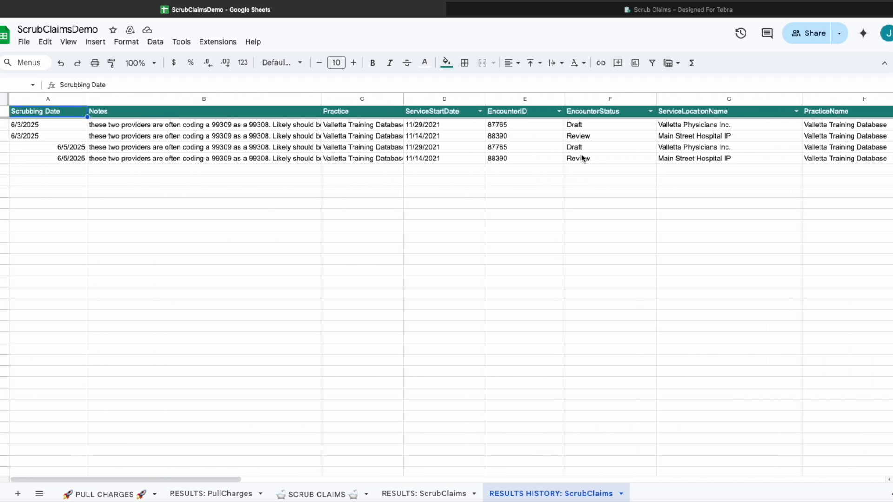
left_click(218, 45)
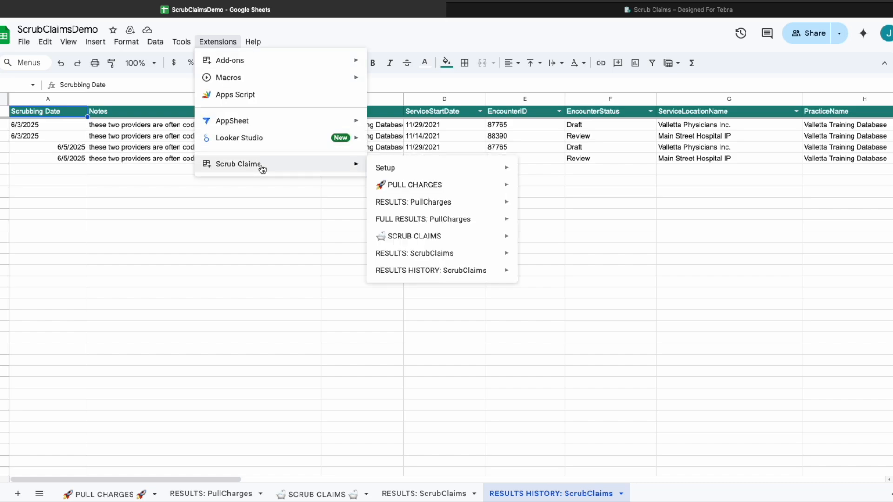
mouse_move(476, 276)
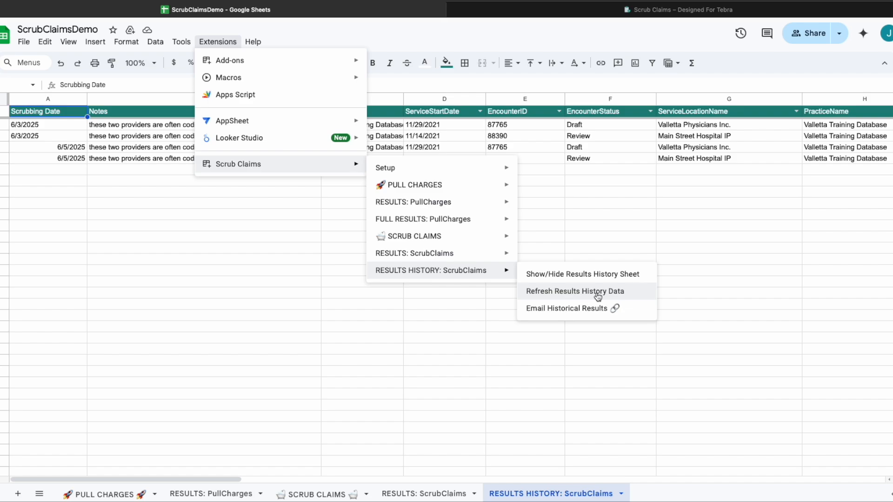
left_click(705, 217)
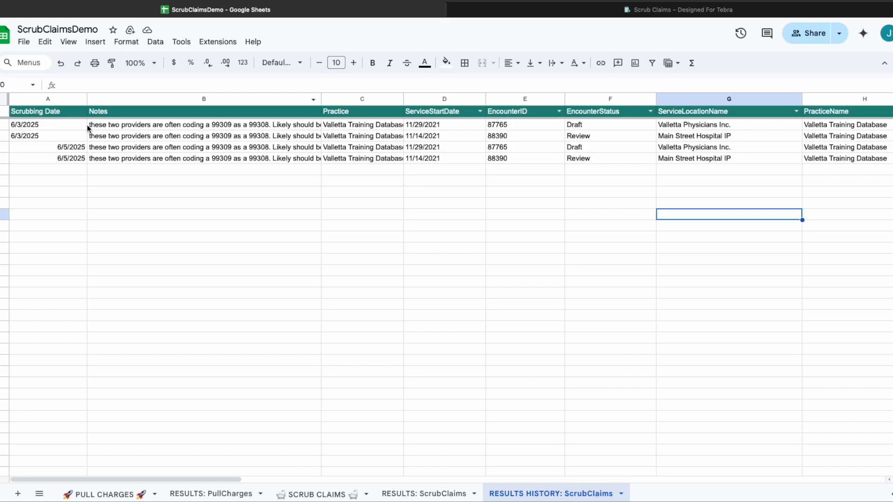
Widen the Notes column, accepting the protection warning, so the 99309 and 99310 notes show in full.
left_click(321, 98)
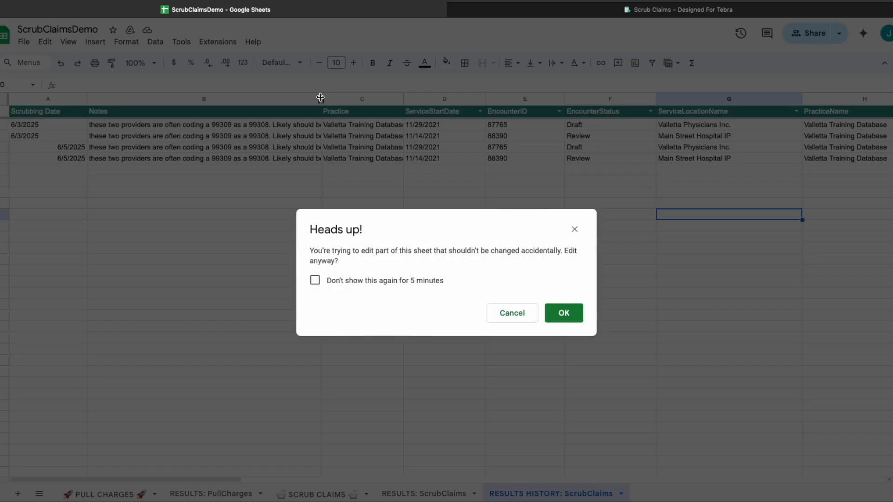
left_click(564, 314)
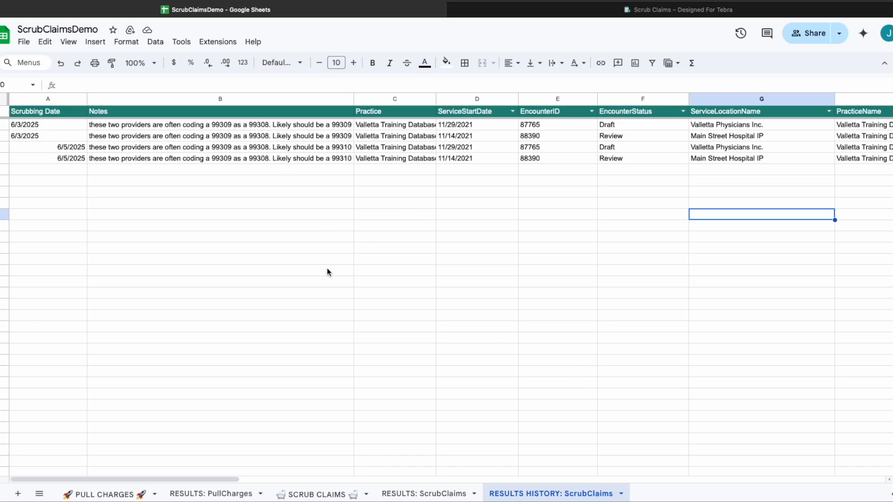
scroll(297, 316, "down", 1)
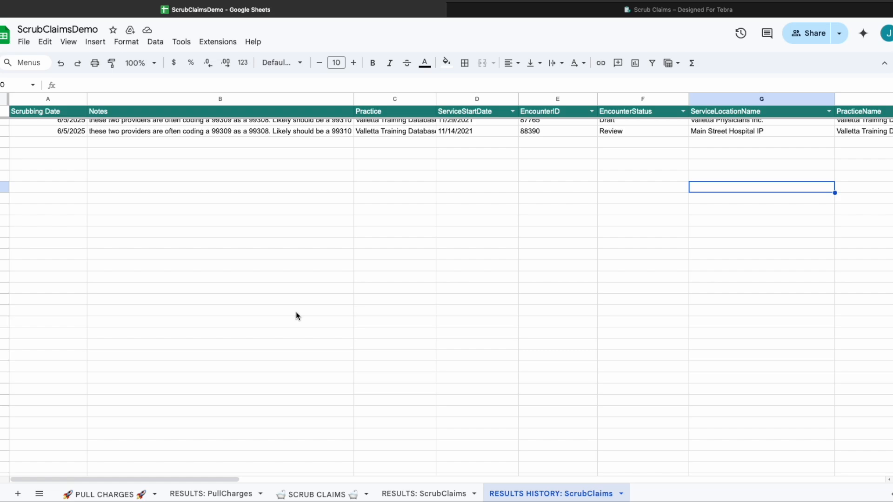
scroll(298, 316, "down", 1)
scroll(298, 315, "up", 3)
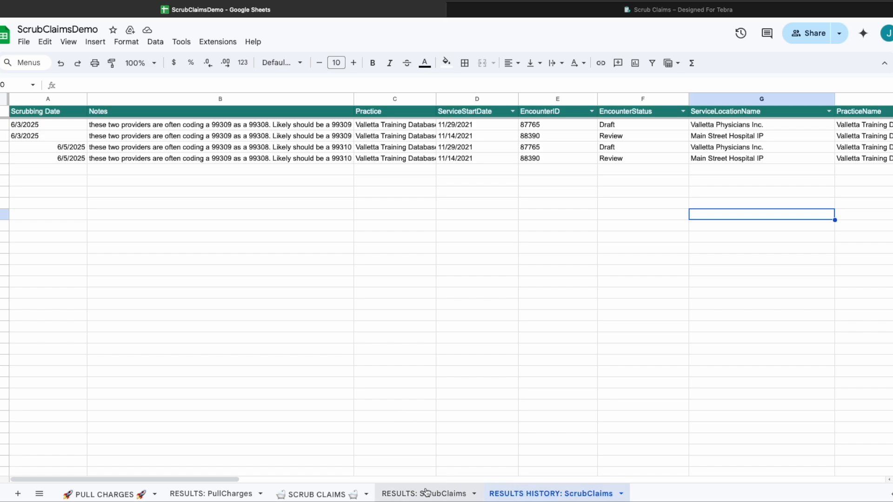
Switch to the RESULTS: ScrubClaims sheet and open the Scrub Claims > RESULTS: ScrubClaims add-on menu.
left_click(412, 494)
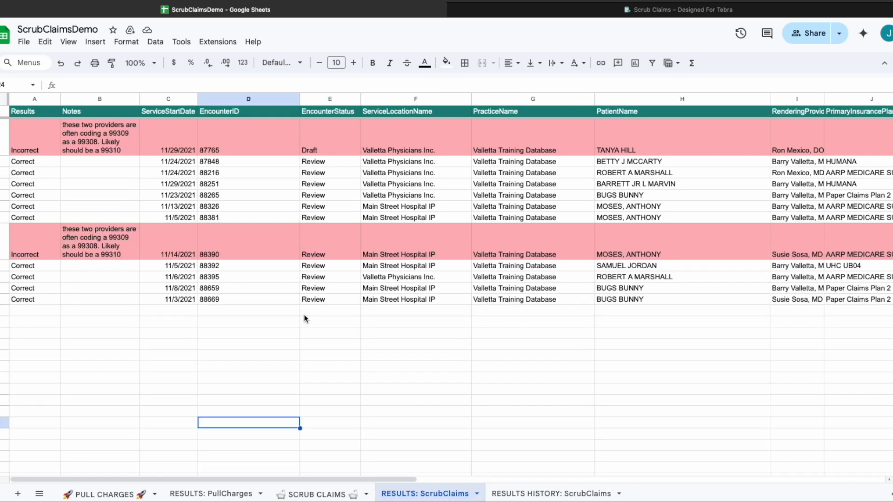
left_click(218, 42)
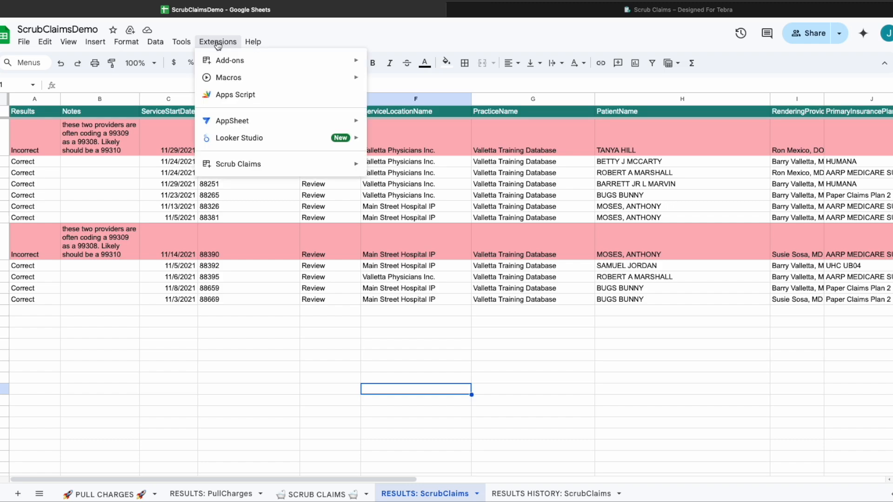
mouse_move(267, 170)
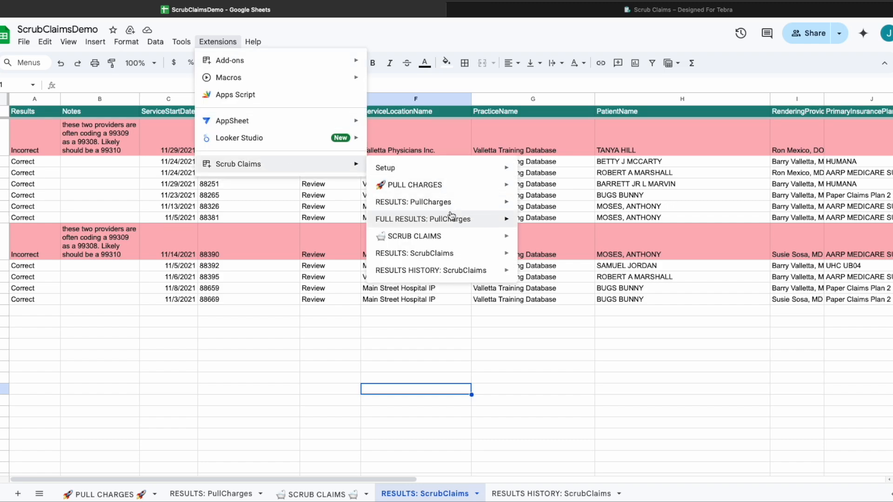
mouse_move(455, 256)
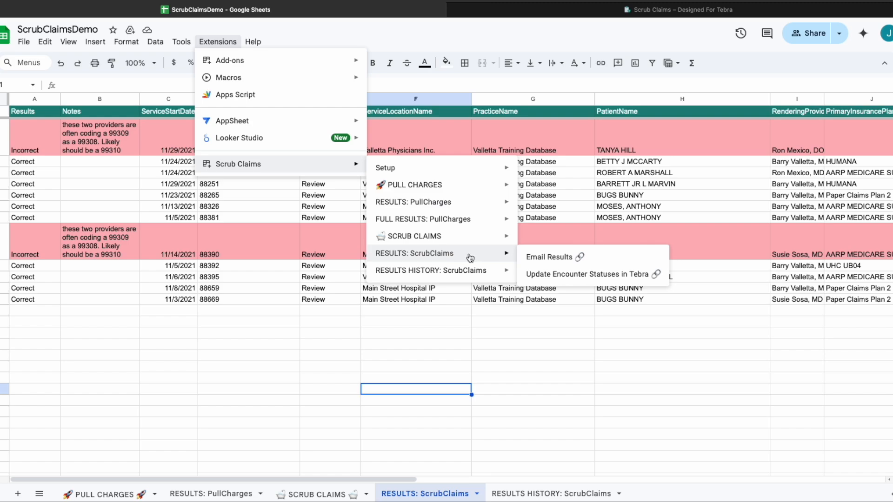
mouse_move(468, 275)
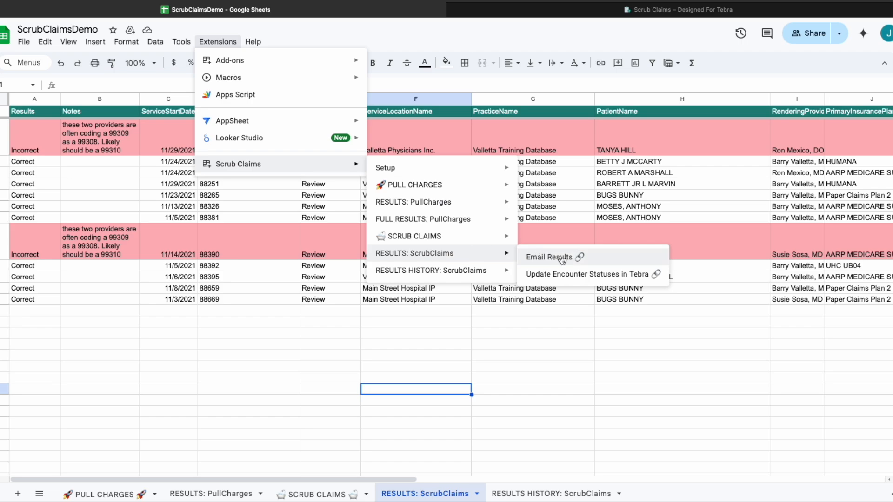
Open the Email Results form, enter a recipient e-mail, and try recipient counts of 2 and 6.
left_click(562, 259)
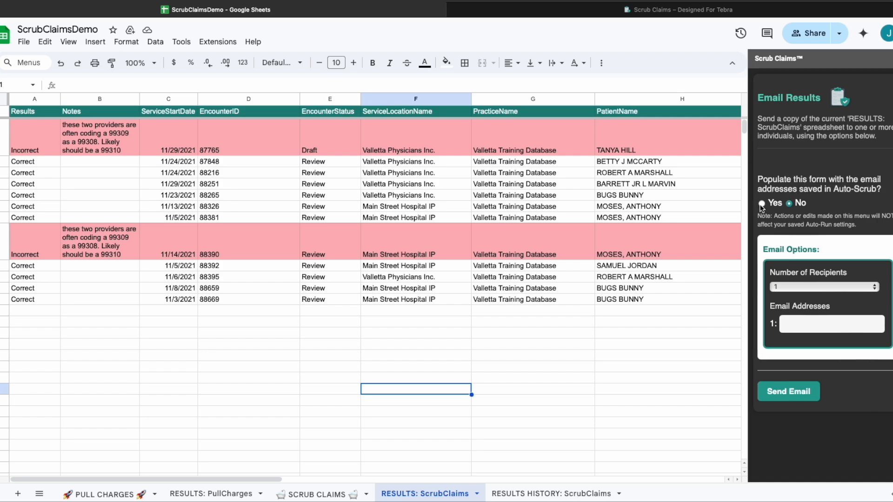
left_click(811, 328)
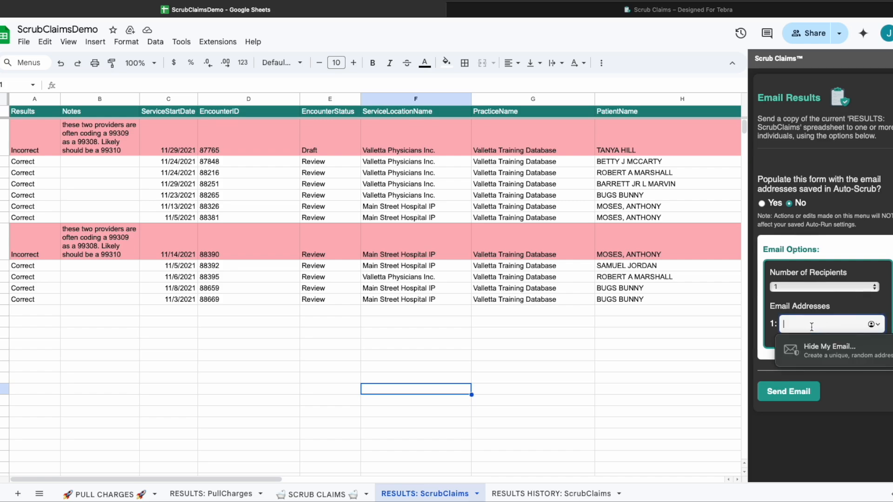
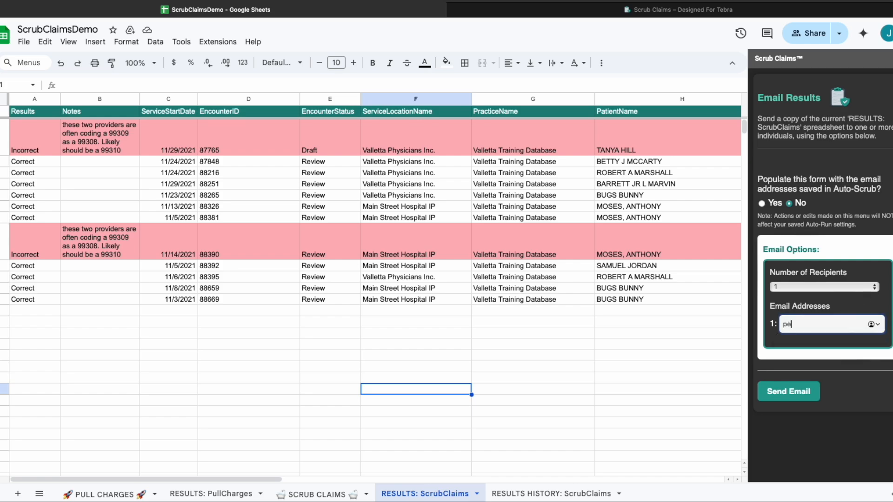
left_click(871, 287)
left_click(857, 301)
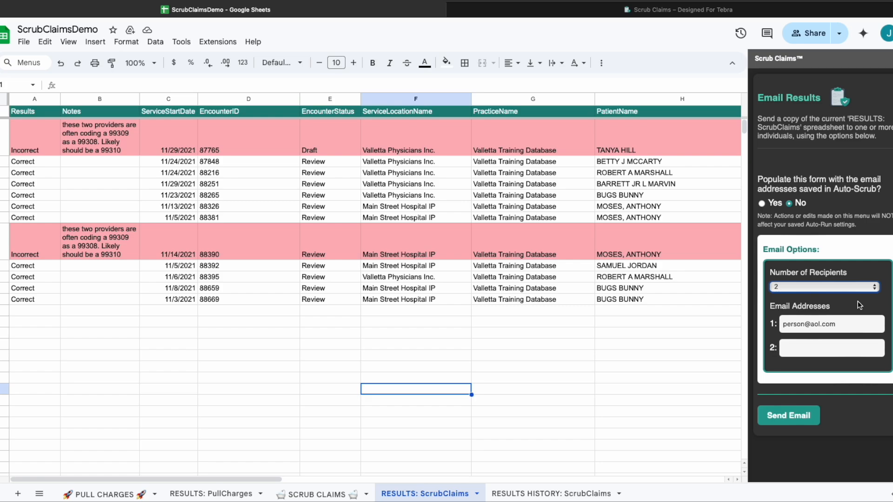
left_click(874, 287)
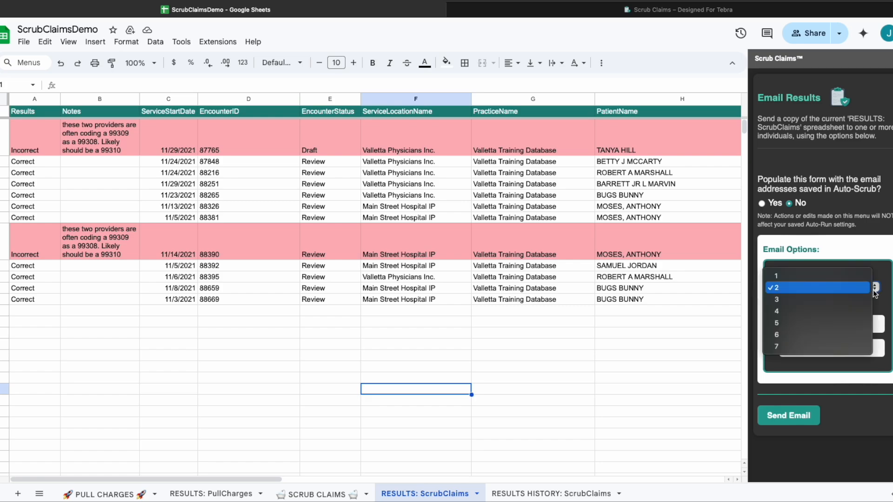
left_click(858, 334)
Set Number of Recipients back to 1.
scroll(796, 404, "down", 1)
scroll(796, 404, "down", 1)
scroll(796, 404, "up", 1)
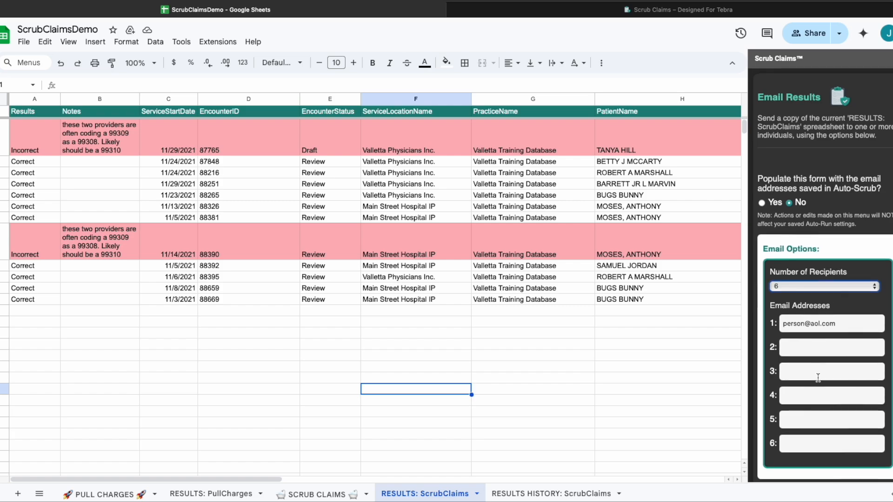
scroll(813, 372, "down", 1)
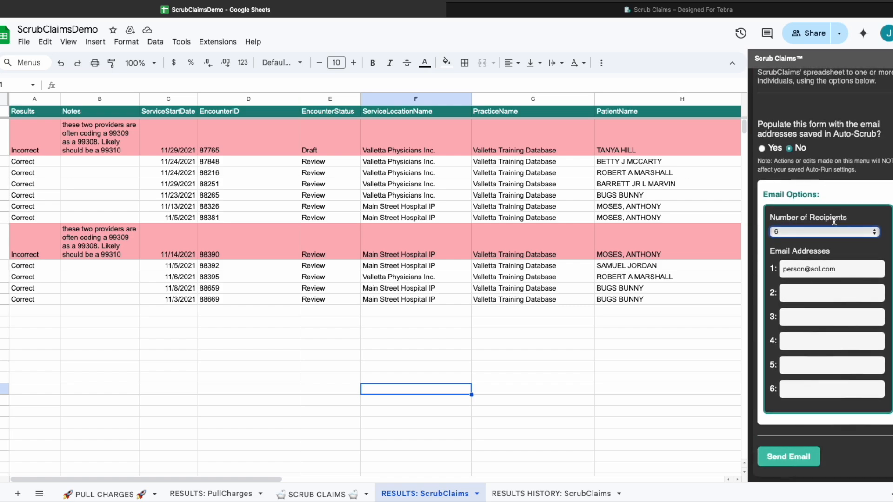
left_click(807, 231)
left_click(801, 173)
Replace the first recipient field with the Scrub Claims info address and send the results.
triple_click(809, 327)
key("BackSpace")
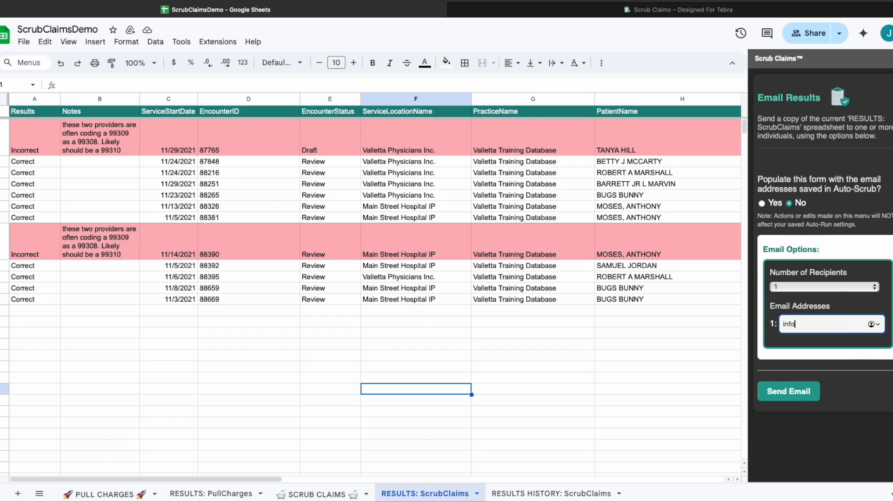
left_click(778, 392)
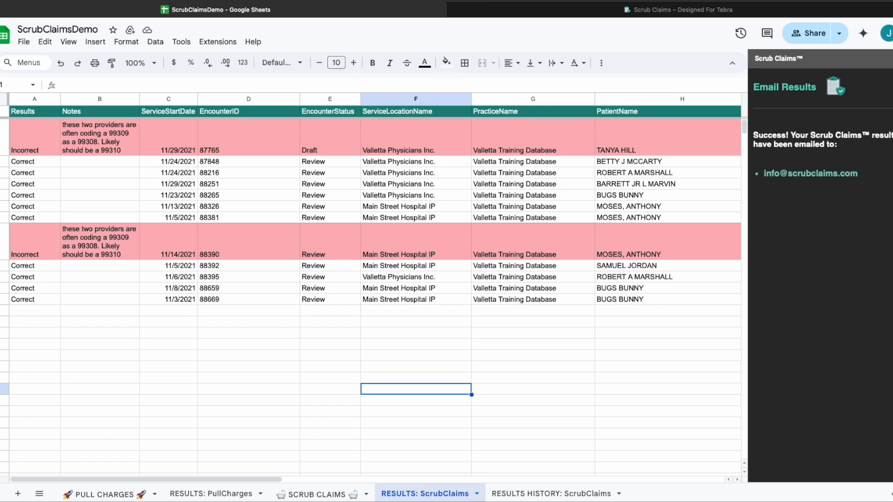
Close the Scrub Claims sidebar to reveal all 12 scrubbed encounters on the sheet.
left_click(891, 58)
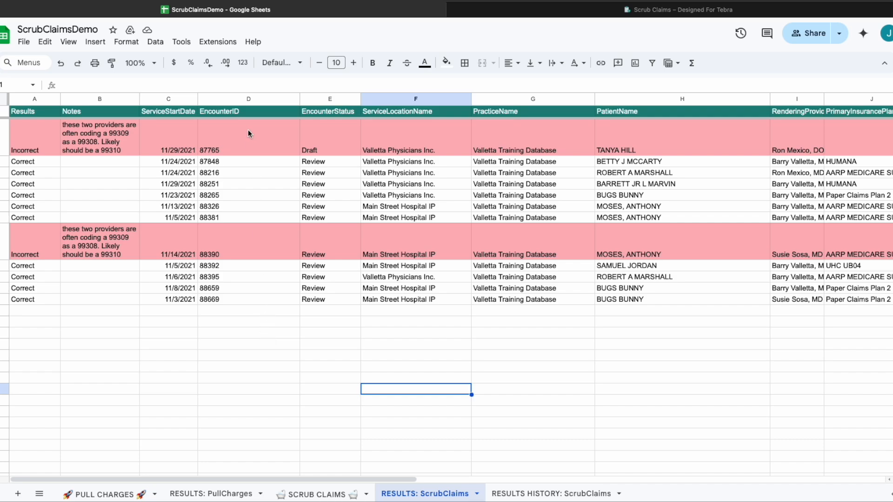
Open Extensions > Scrub Claims > RESULTS: ScrubClaims > Update Encounter Statuses in Tebra.
left_click(217, 46)
left_click(253, 398)
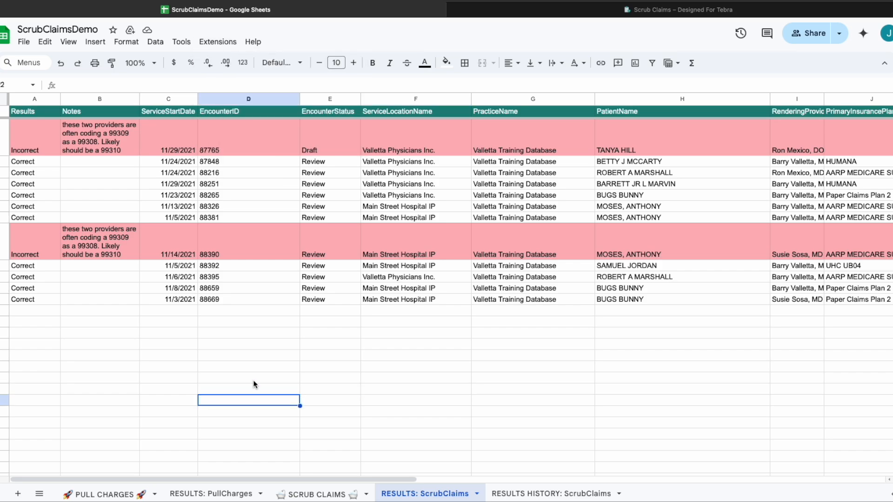
left_click(217, 43)
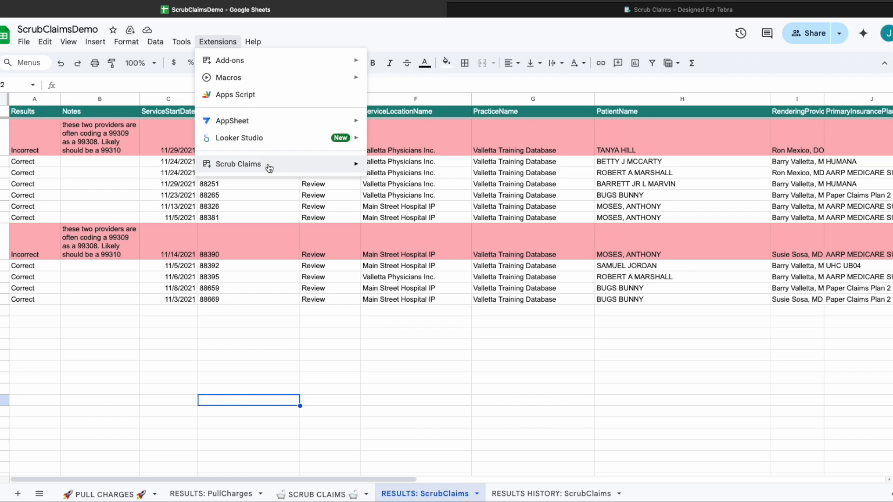
mouse_move(269, 166)
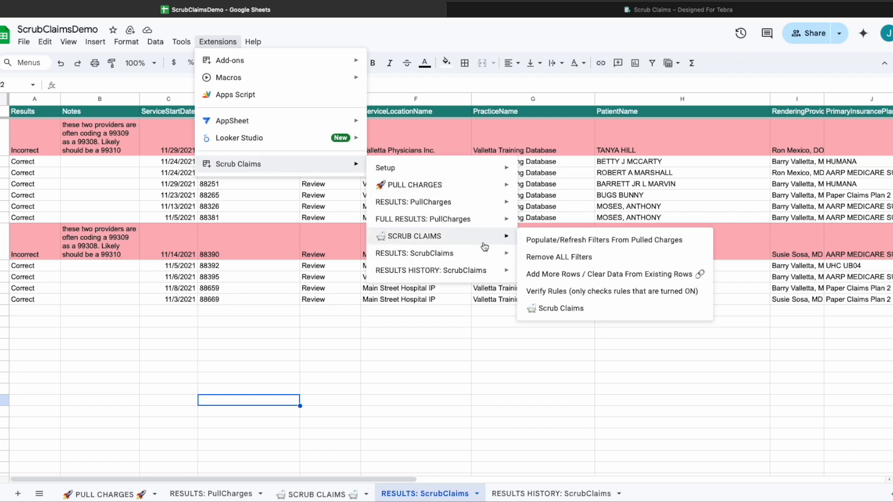
mouse_move(480, 257)
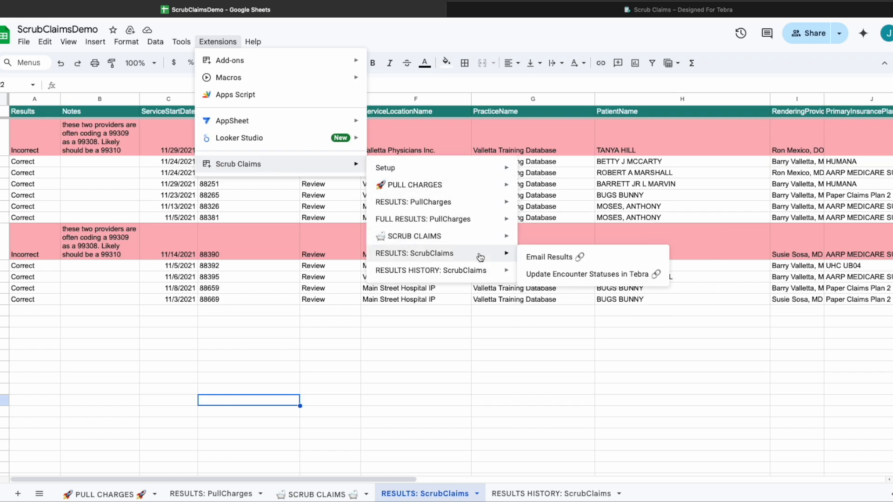
left_click(590, 274)
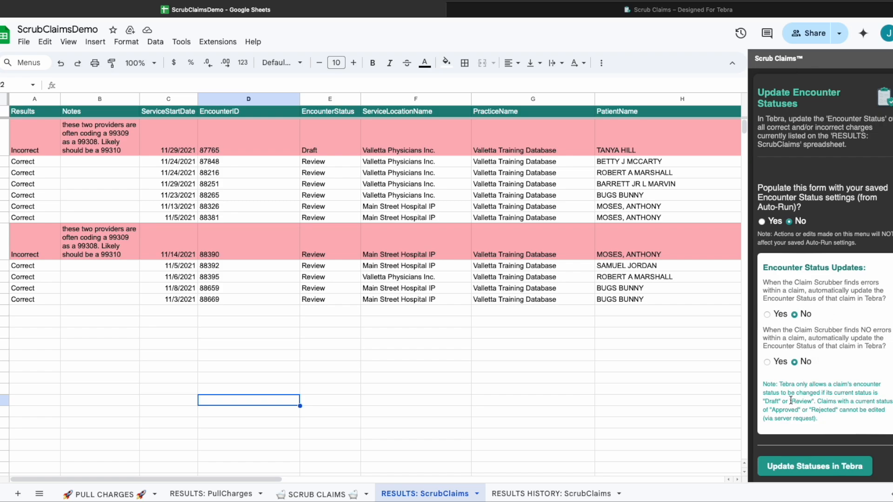
Turn on automatic status updates for both claim groups, updating Incorrect claims to Rejected.
left_click_drag(791, 402, 812, 404)
left_click(767, 362)
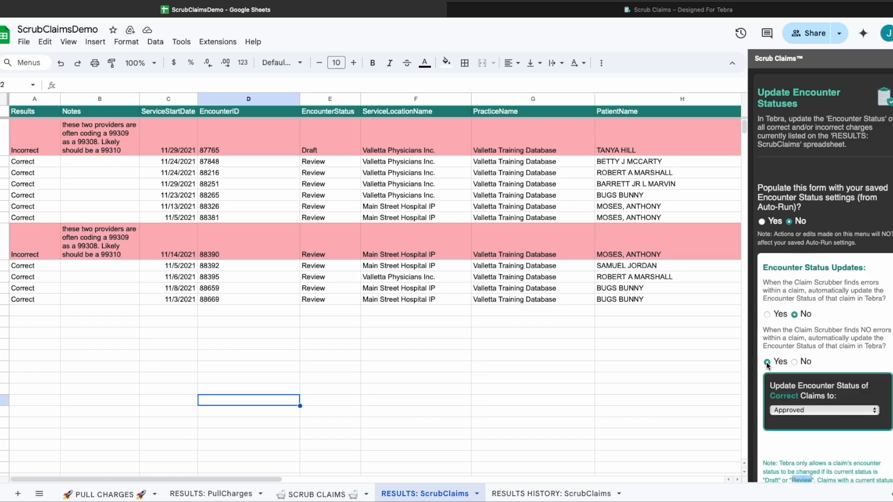
scroll(796, 269, "down", 3)
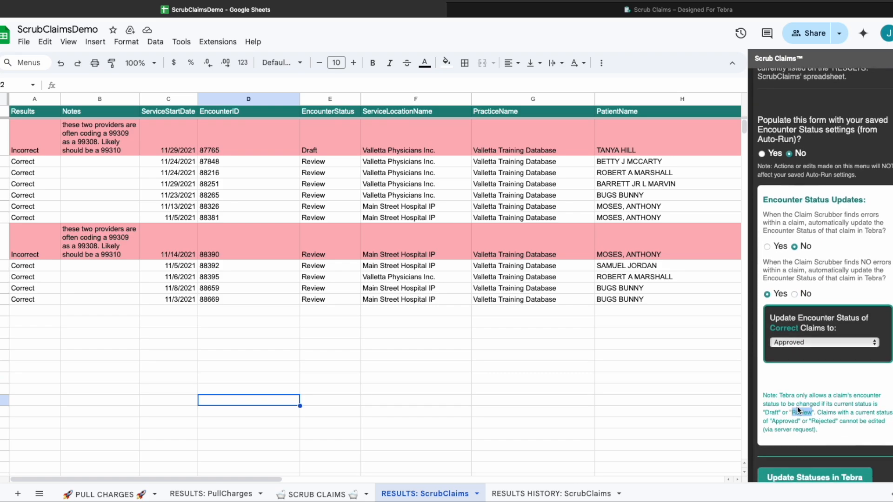
left_click(767, 239)
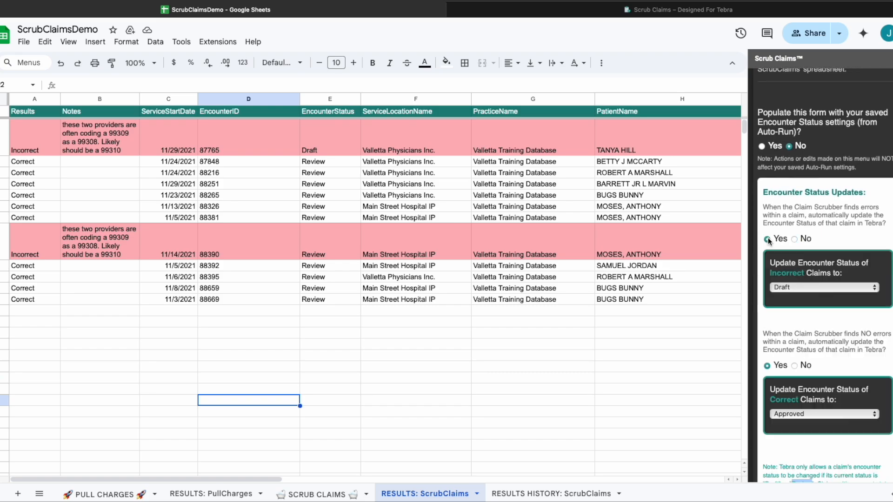
left_click(863, 290)
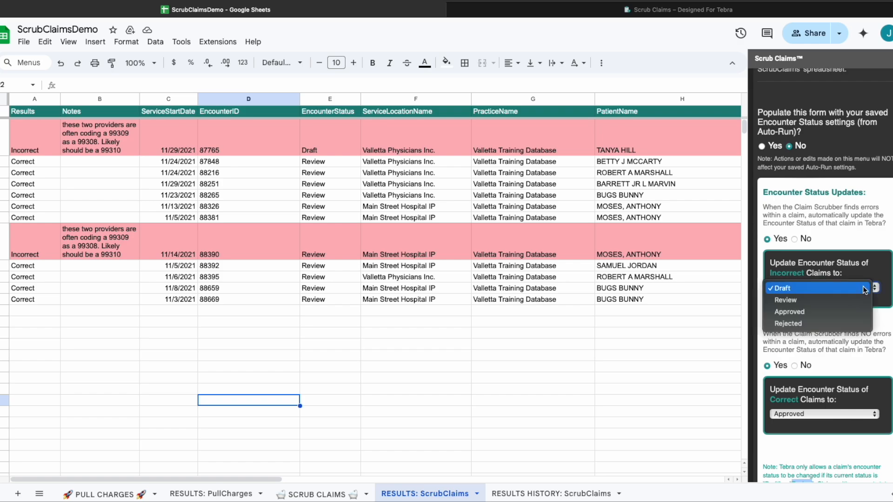
left_click(852, 323)
Set error-free claims back to No, keep updates on for claims with errors, and close the panel.
scroll(880, 336, "down", 1)
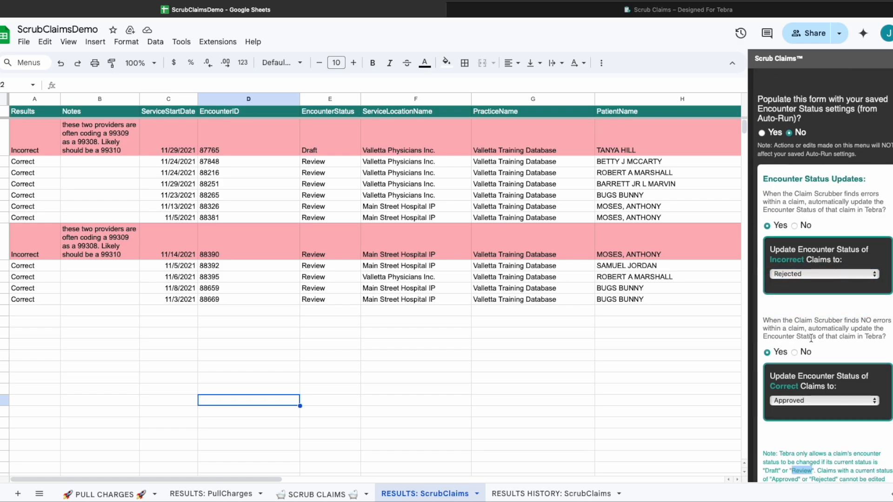
left_click(794, 352)
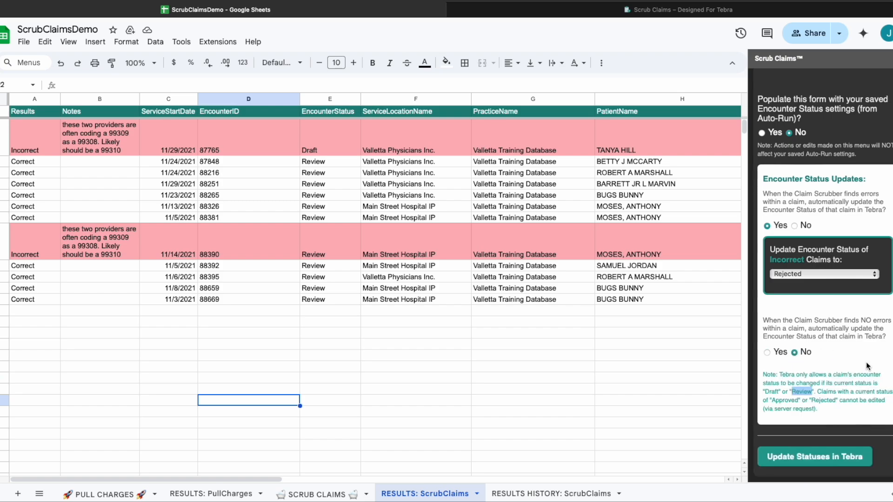
left_click(809, 398)
left_click(795, 226)
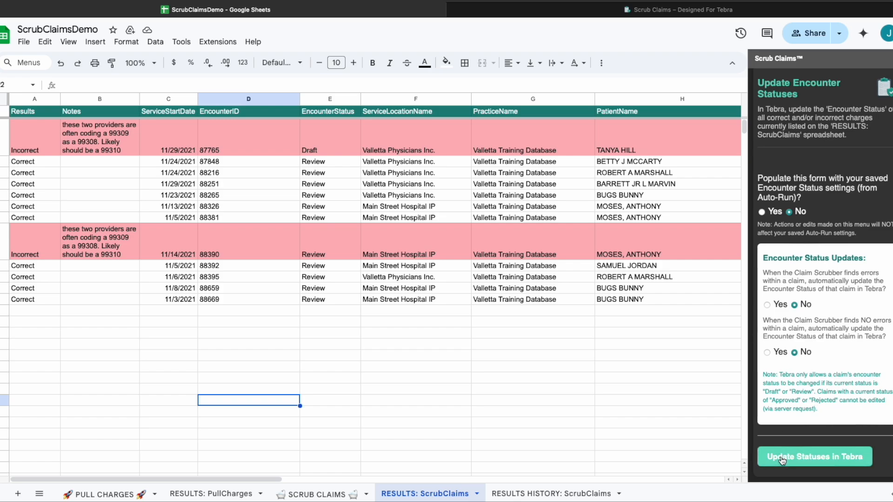
left_click(766, 305)
scroll(804, 352, "down", 3)
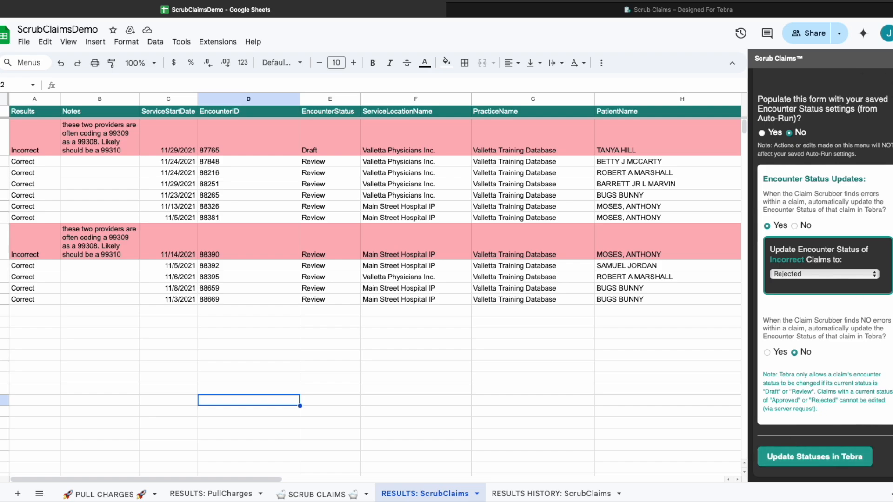
left_click(888, 59)
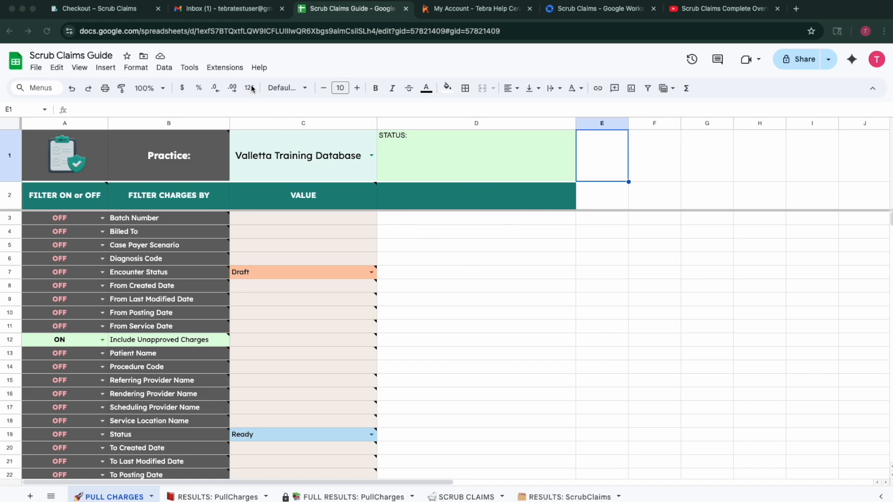
Open Extensions > Scrub Claims > Setup > Schedule Auto Scrub (Optional).
left_click(227, 68)
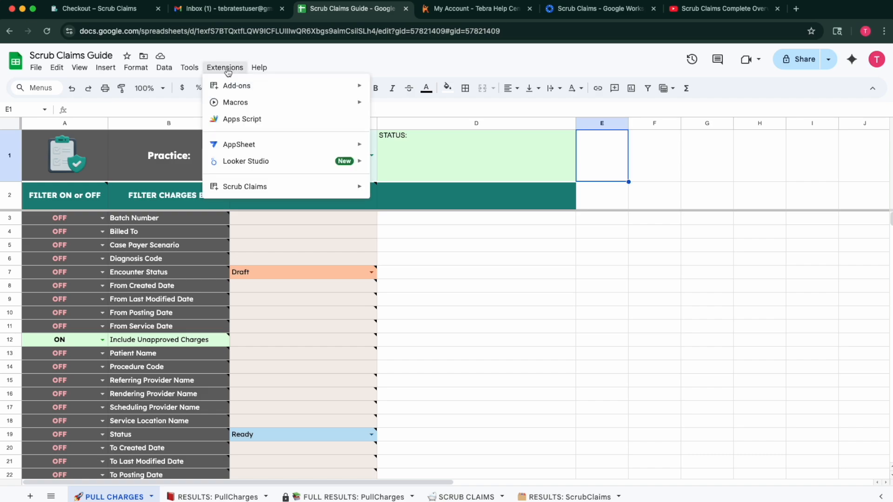
mouse_move(275, 191)
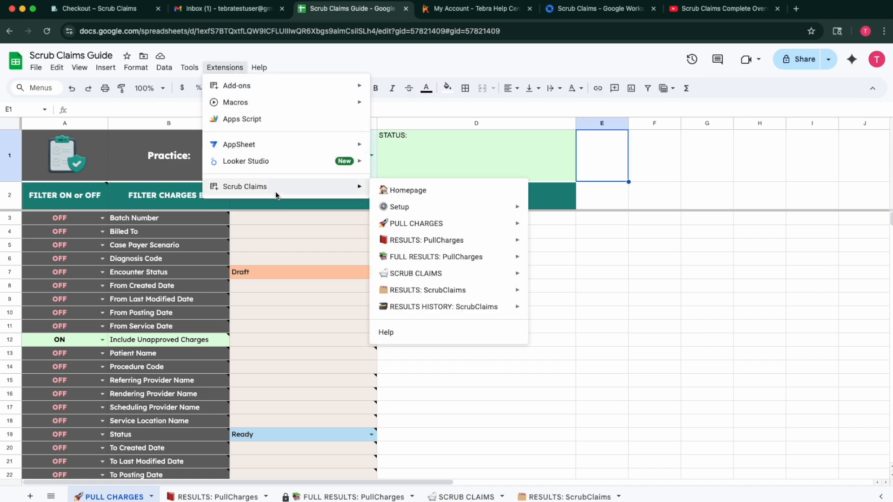
mouse_move(431, 209)
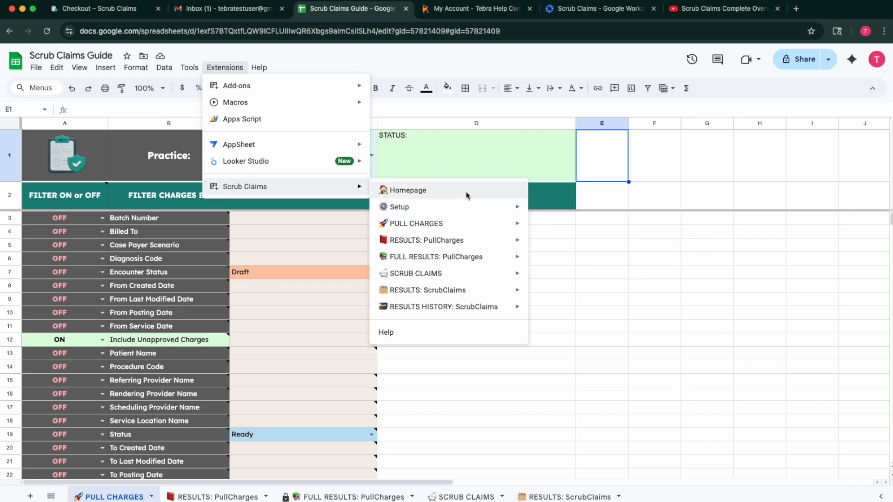
mouse_move(468, 207)
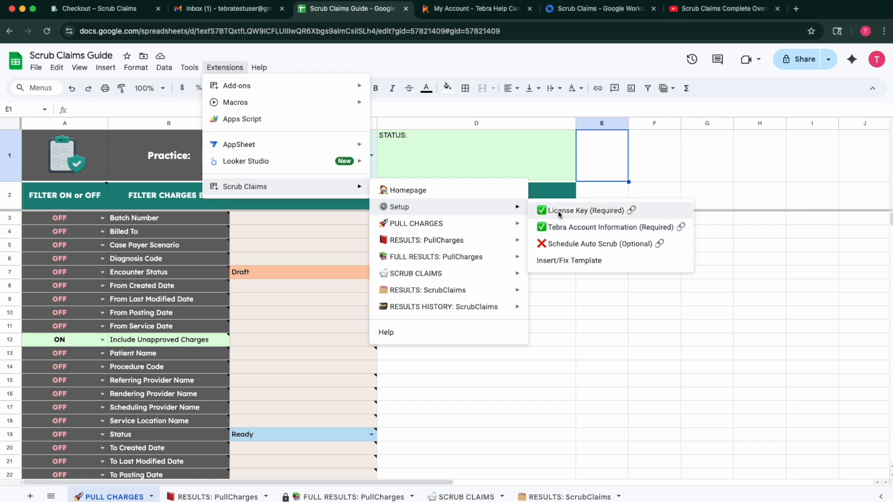
left_click(583, 249)
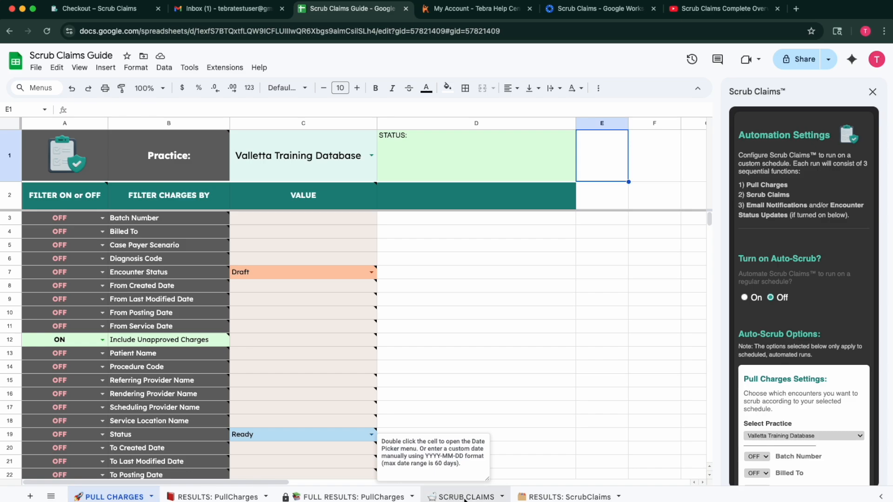
scroll(789, 352, "down", 6)
scroll(789, 352, "down", 10)
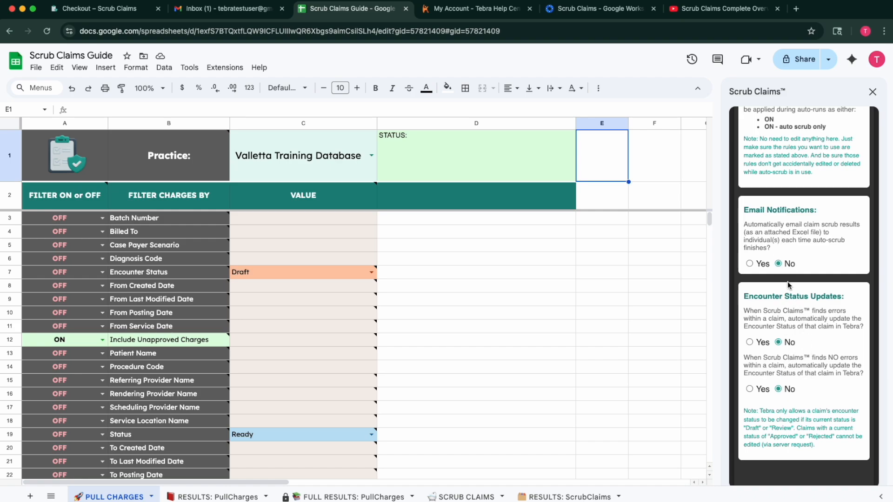
scroll(788, 281, "up", 12)
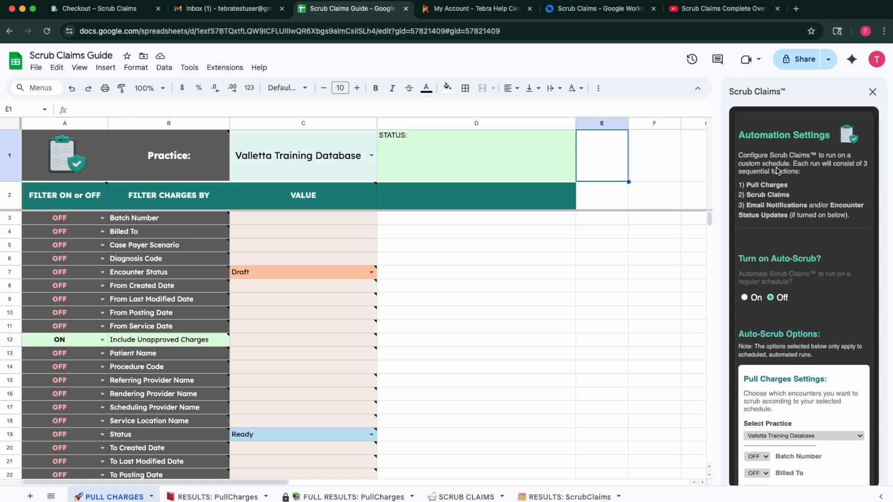
scroll(776, 171, "down", 10)
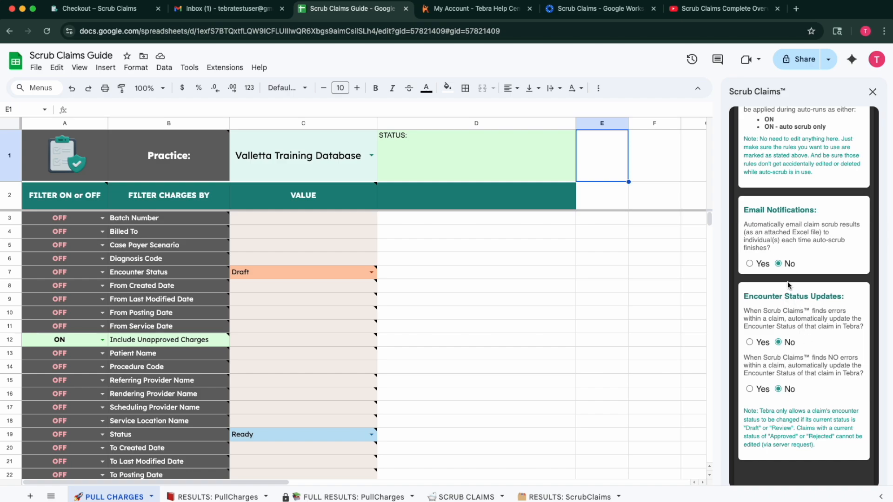
scroll(788, 281, "up", 10)
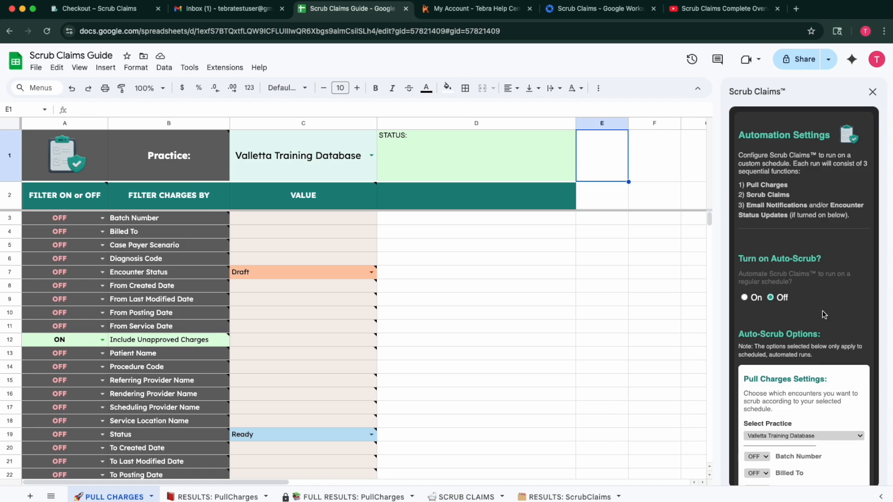
Switch Auto-Scrub On and set its run time to 3am to 4am.
left_click(743, 298)
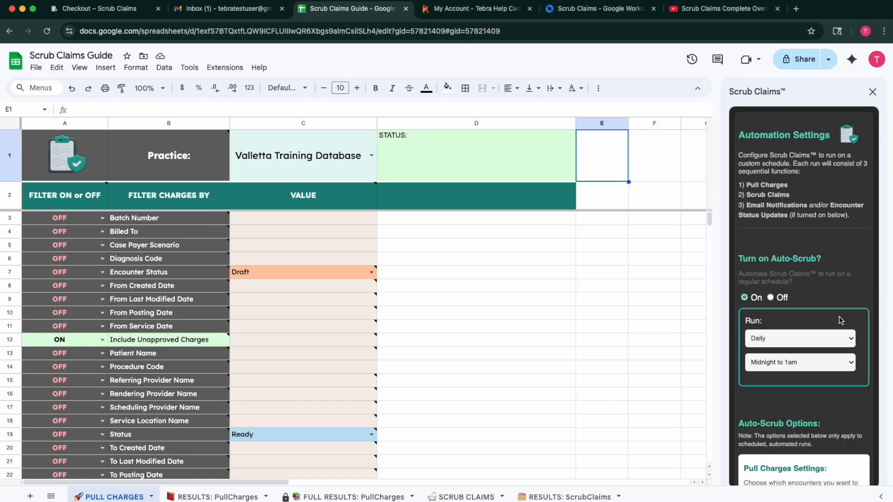
left_click(851, 340)
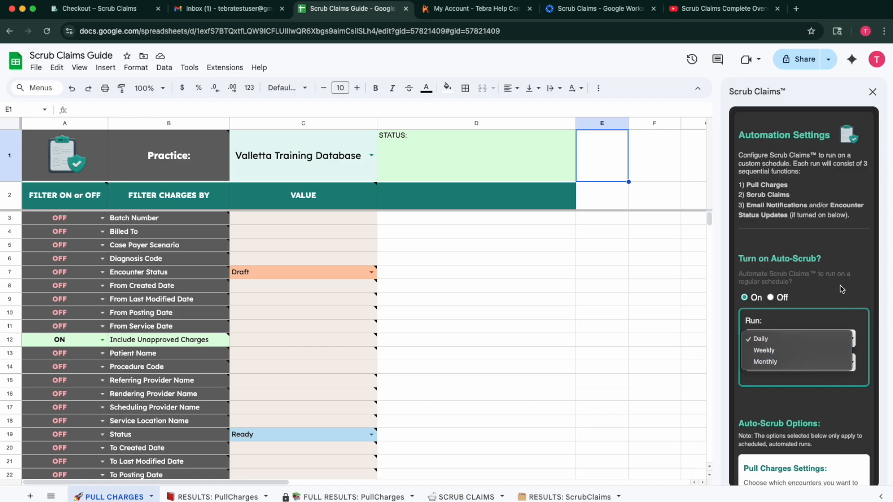
left_click(848, 324)
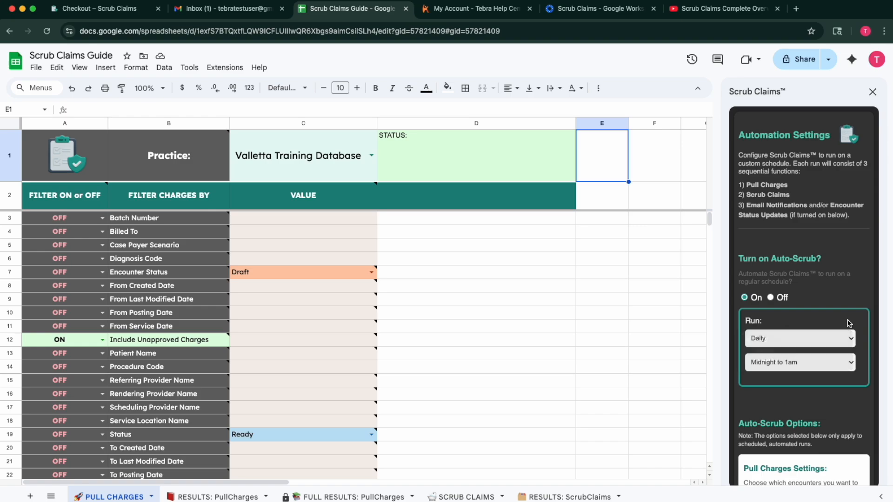
left_click(852, 366)
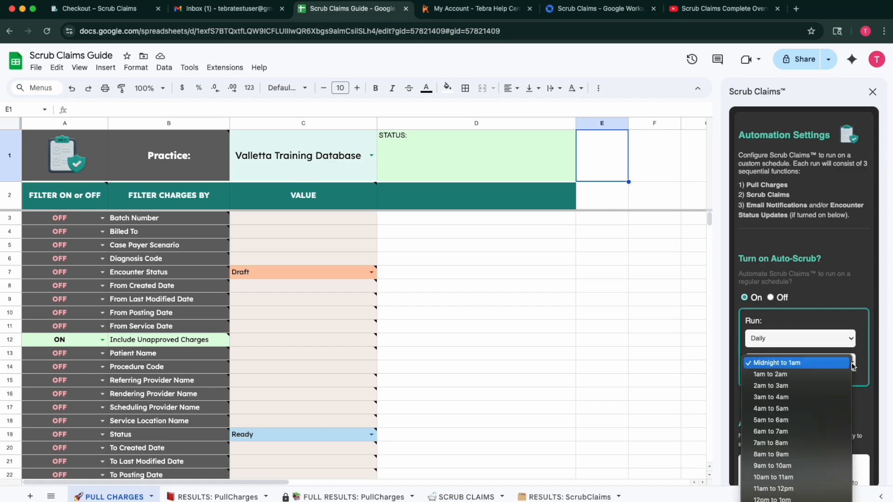
left_click(792, 400)
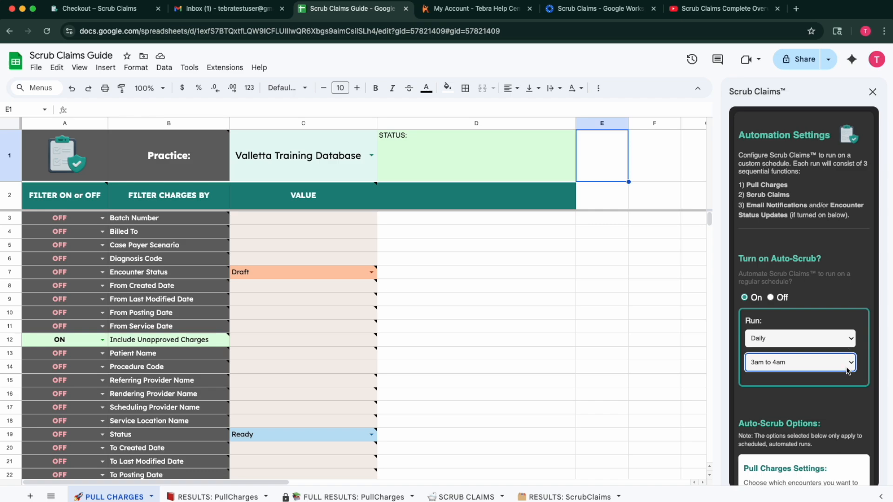
Try Weekly on Every Monday, then set Run to Monthly on the 1st.
left_click(851, 341)
left_click(825, 349)
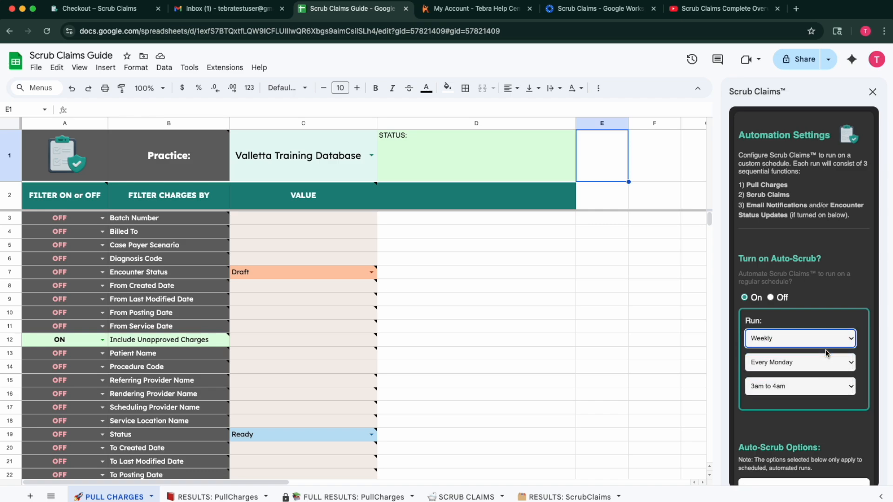
left_click(809, 364)
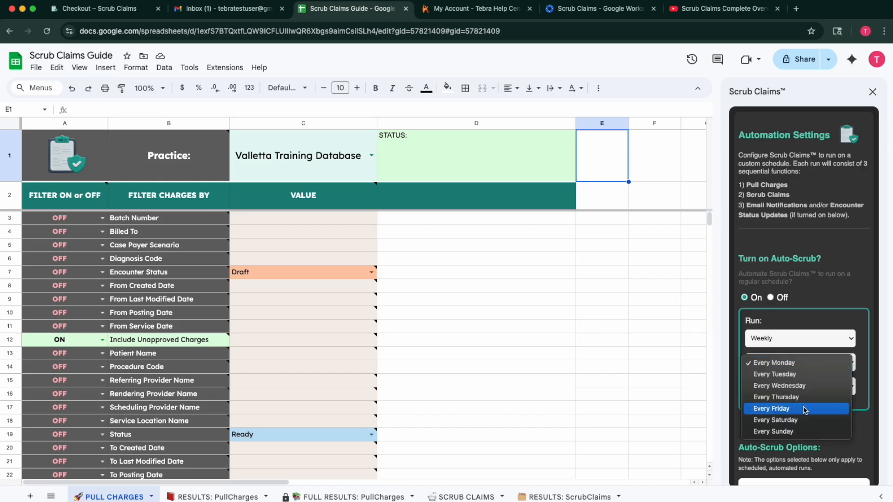
left_click(827, 304)
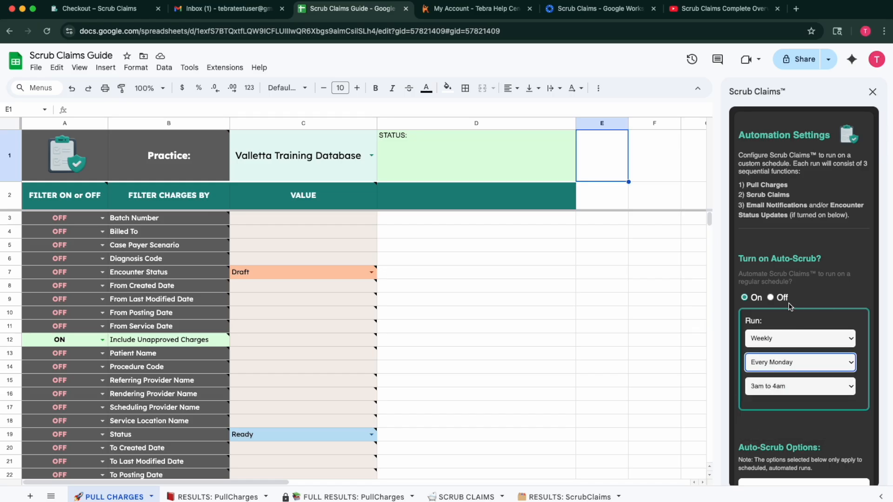
left_click(774, 336)
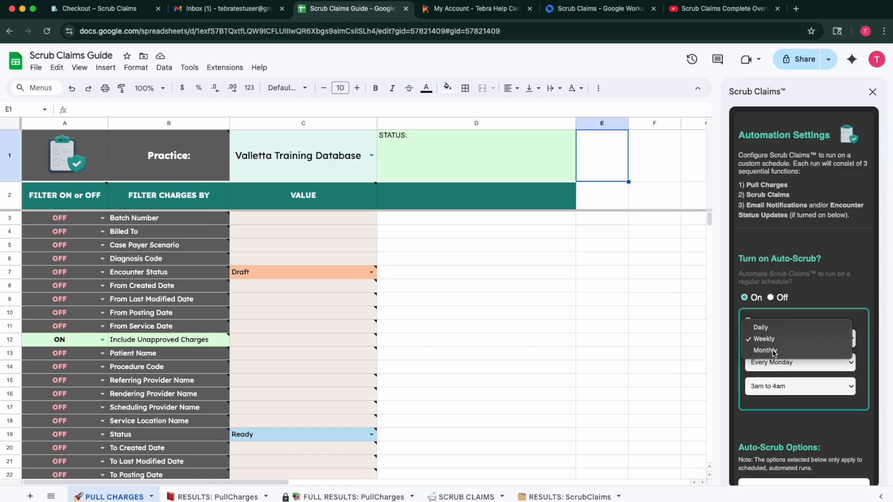
left_click(773, 351)
left_click(822, 363)
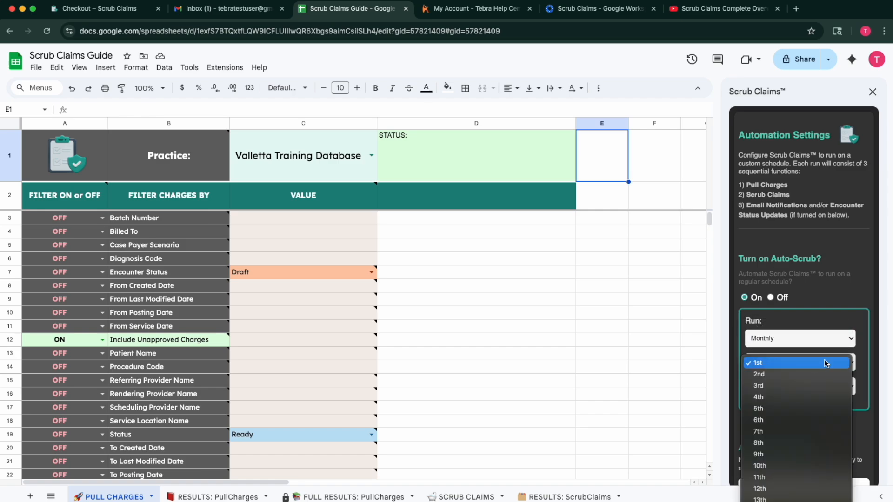
scroll(821, 453, "down", 3)
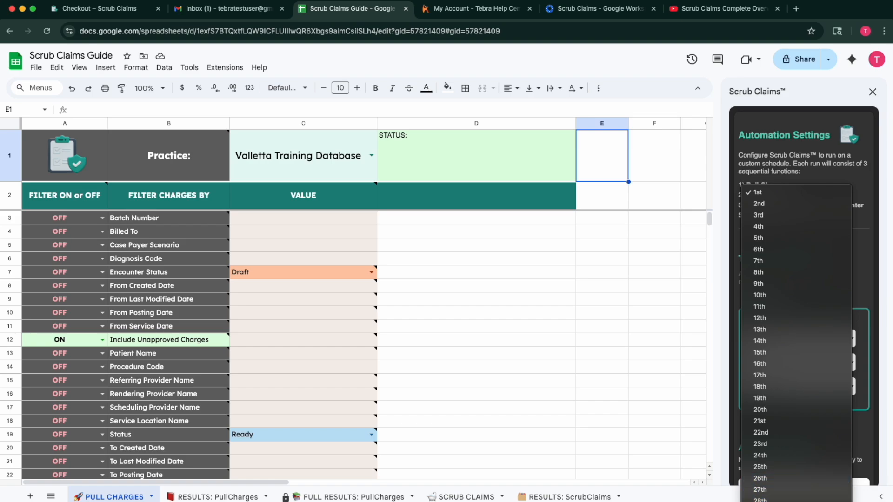
left_click(778, 193)
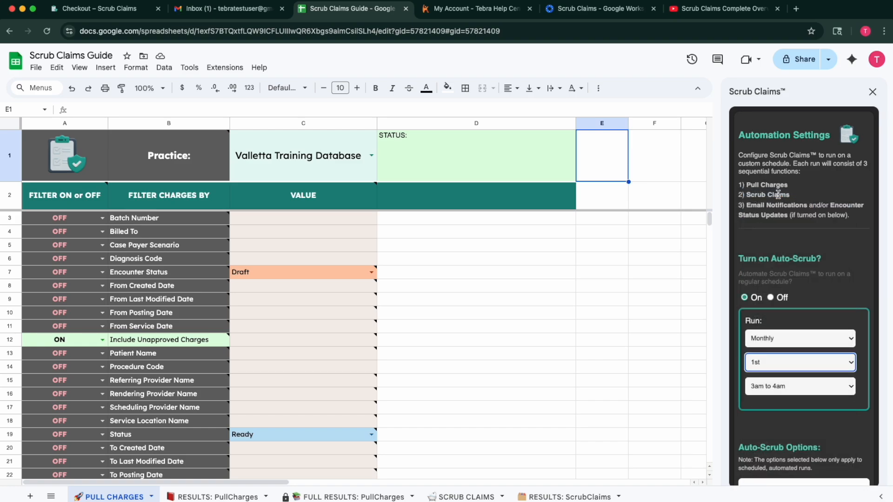
scroll(800, 439, "down", 5)
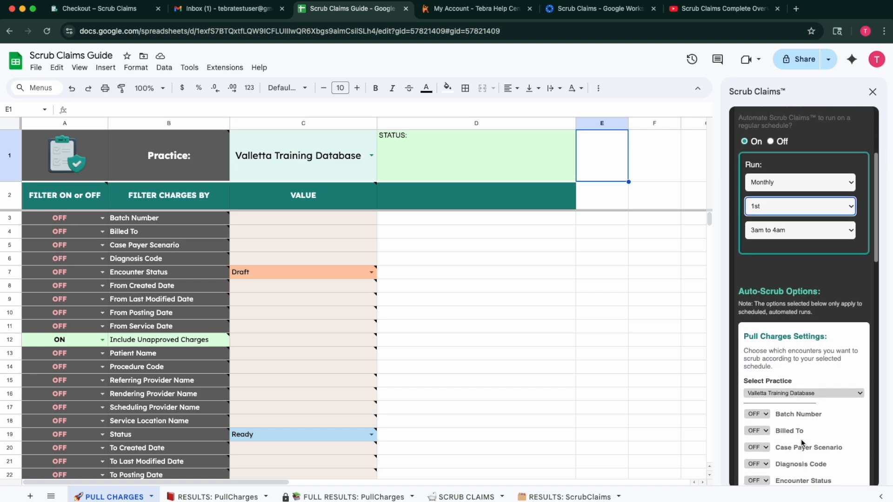
In Pull Charges Settings, turn the From Created Date filter On.
scroll(800, 272, "down", 6)
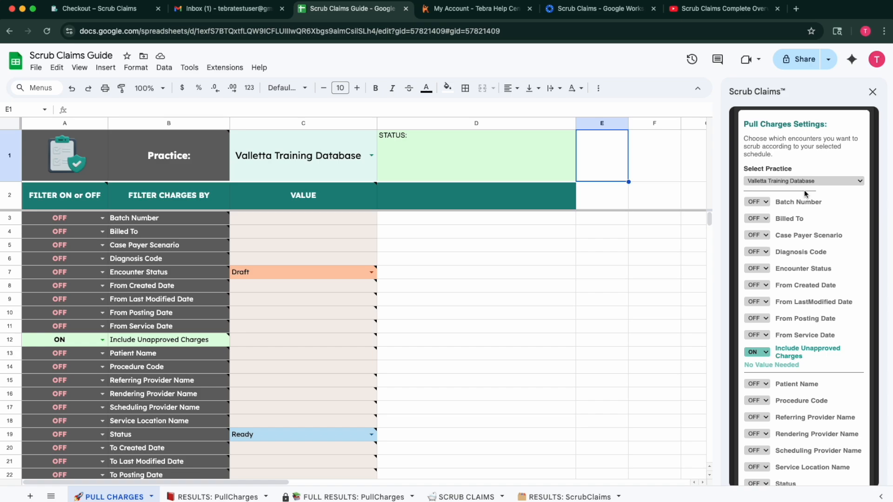
scroll(808, 231, "down", 1)
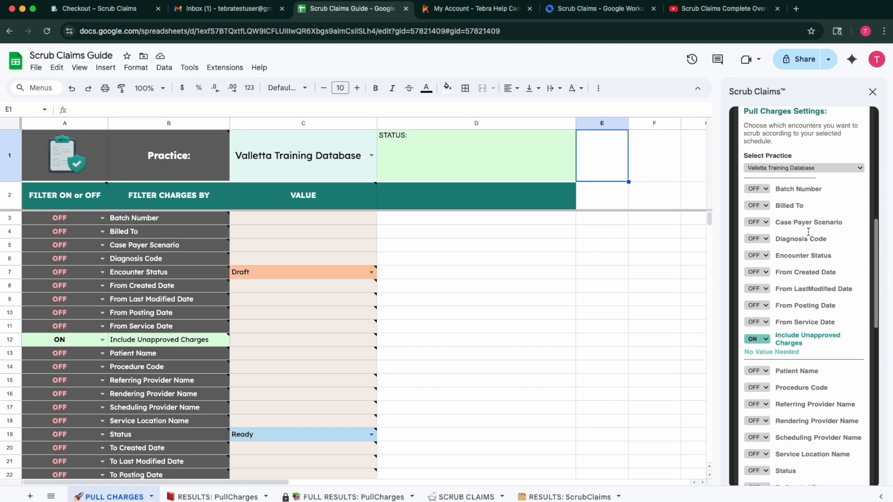
scroll(165, 364, "down", 1)
scroll(166, 364, "up", 1)
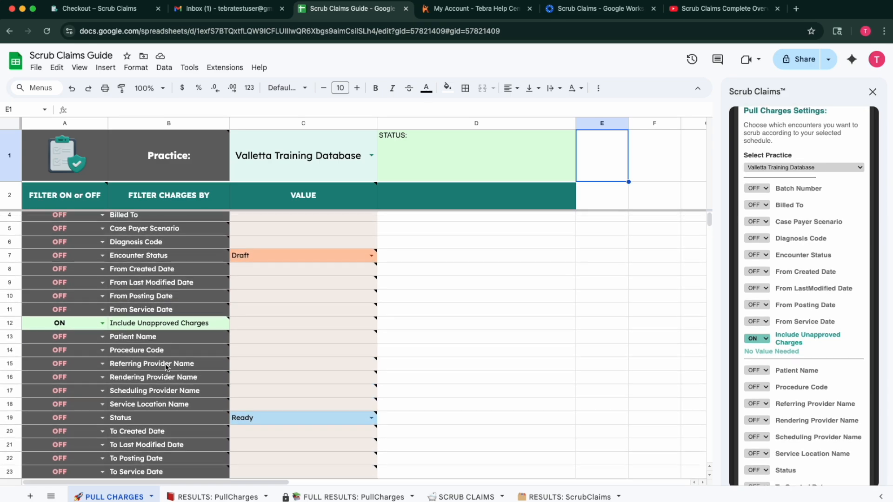
scroll(792, 302, "up", 1)
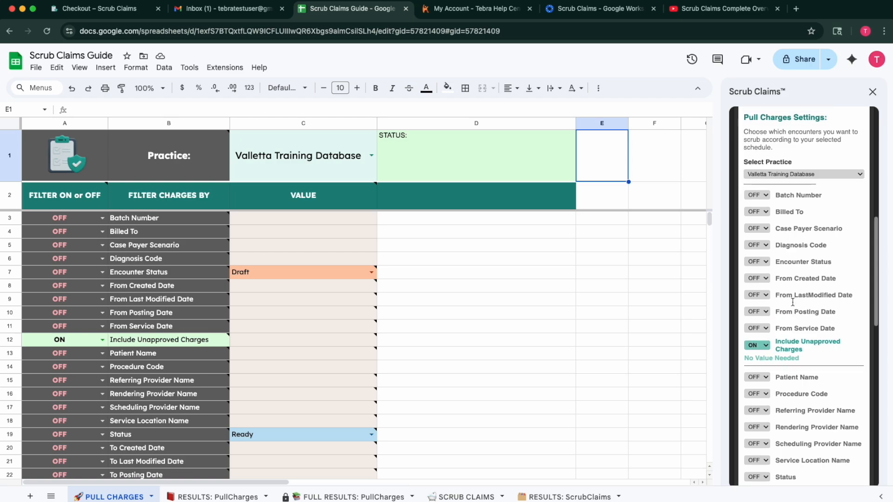
scroll(792, 302, "down", 1)
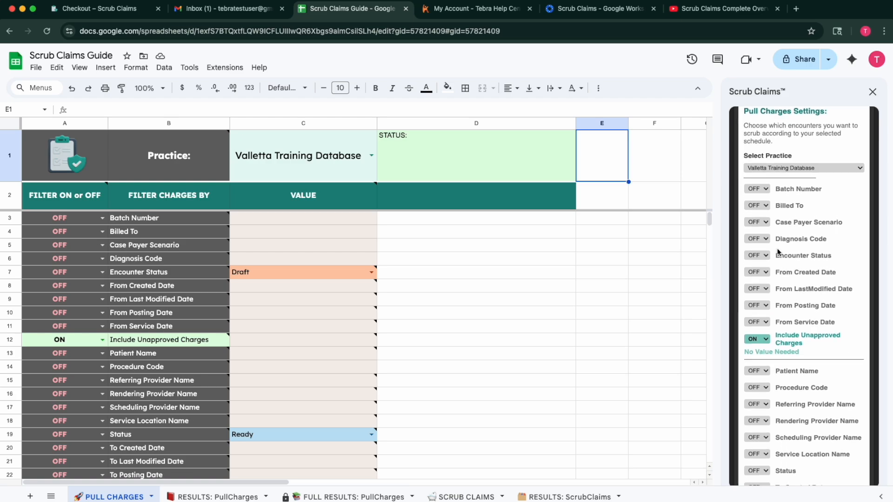
left_click(766, 273)
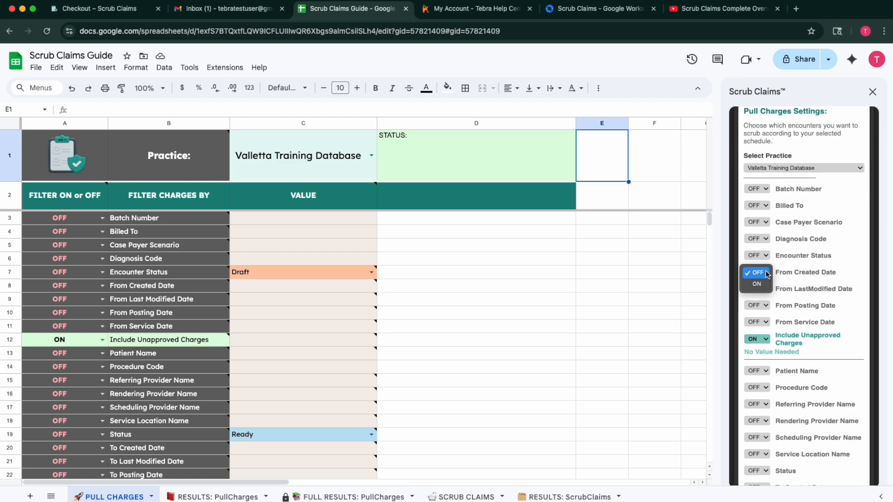
left_click(764, 284)
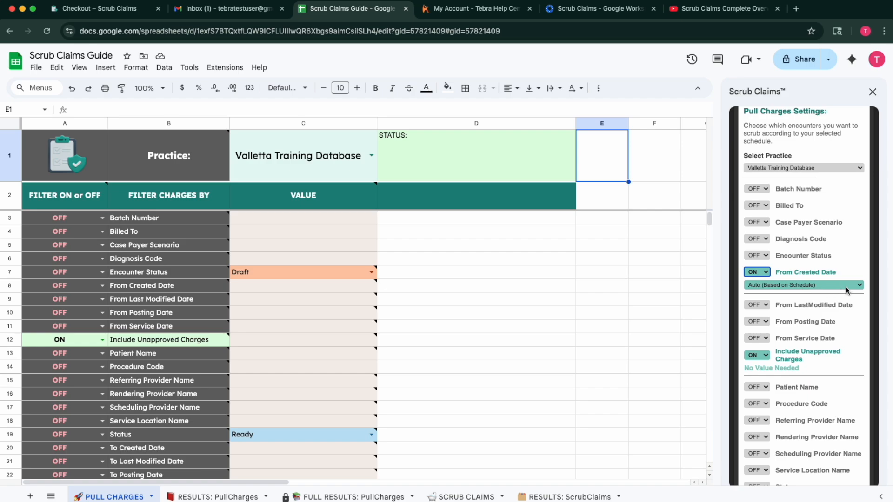
Switch Run to Weekly, then back to Monthly.
scroll(846, 288, "up", 5)
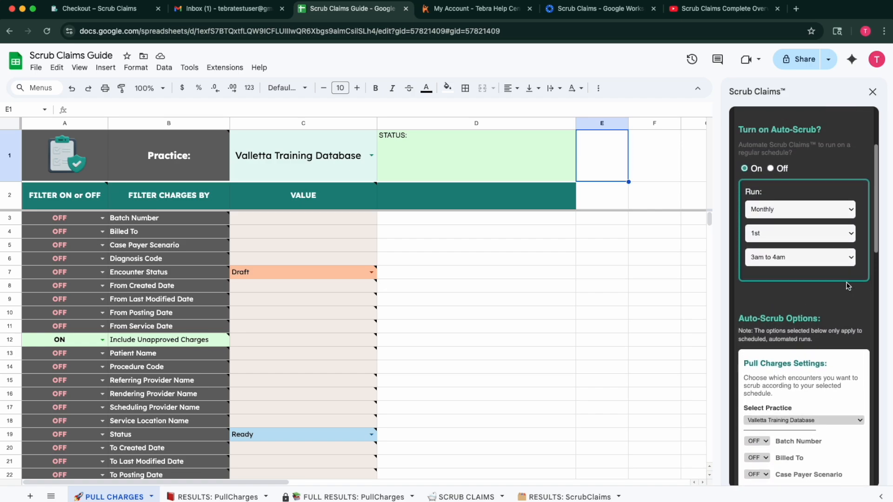
scroll(846, 286, "up", 1)
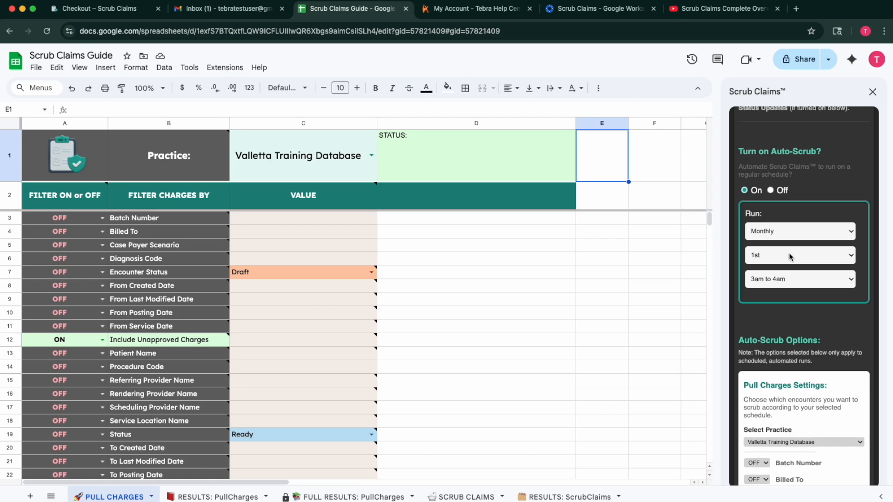
scroll(810, 367, "down", 2)
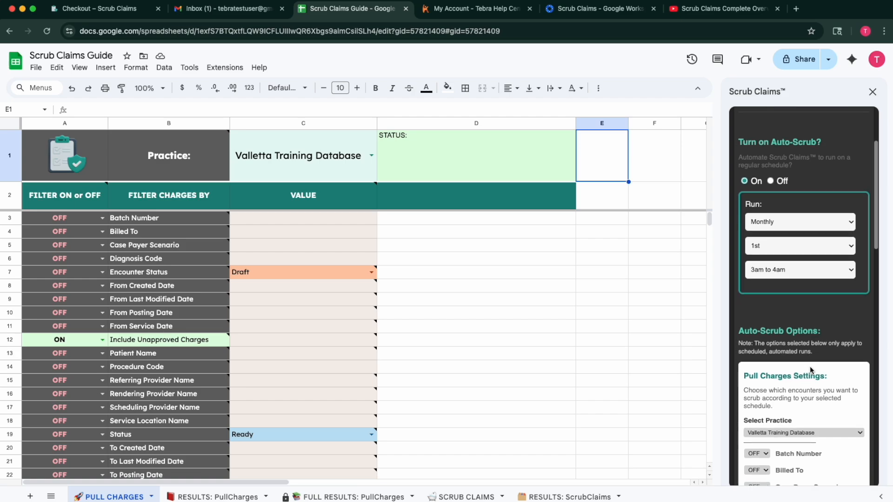
scroll(812, 433, "down", 2)
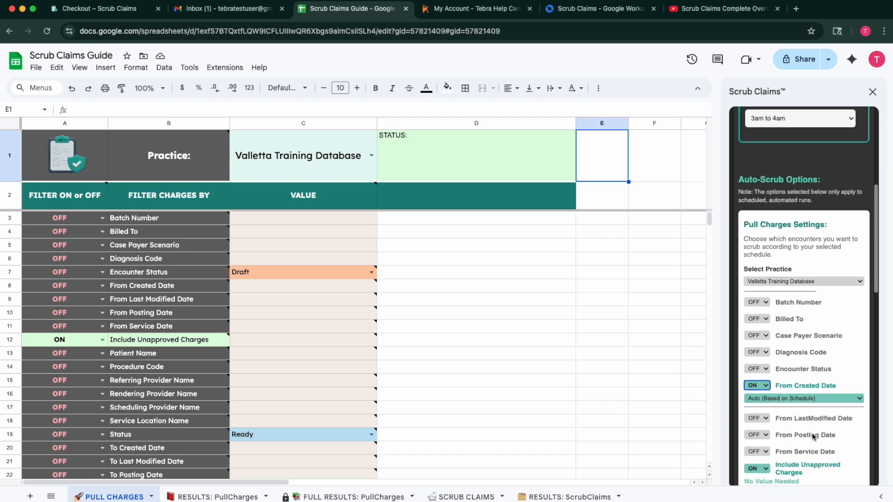
scroll(808, 290, "up", 2)
left_click(841, 172)
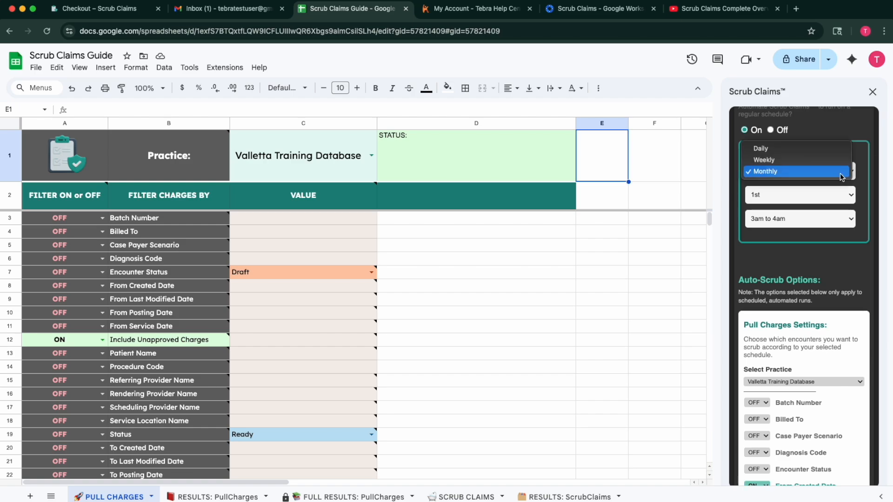
left_click(813, 162)
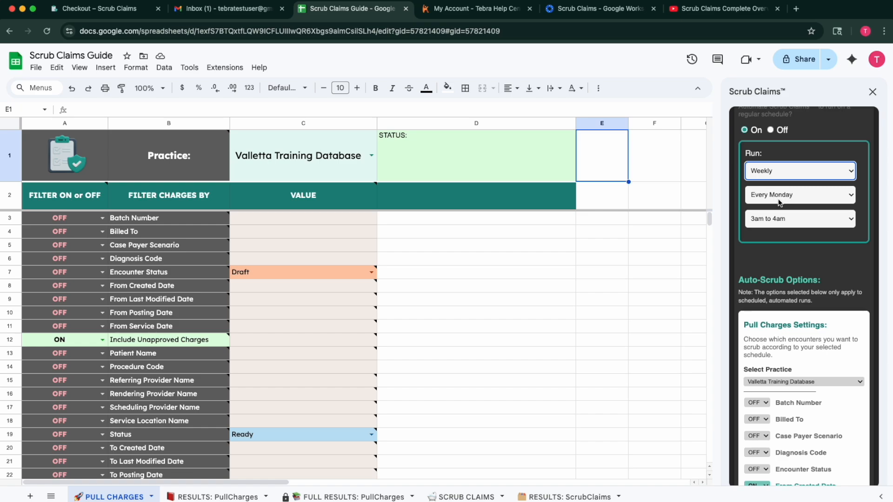
scroll(798, 410, "down", 2)
scroll(798, 410, "down", 3)
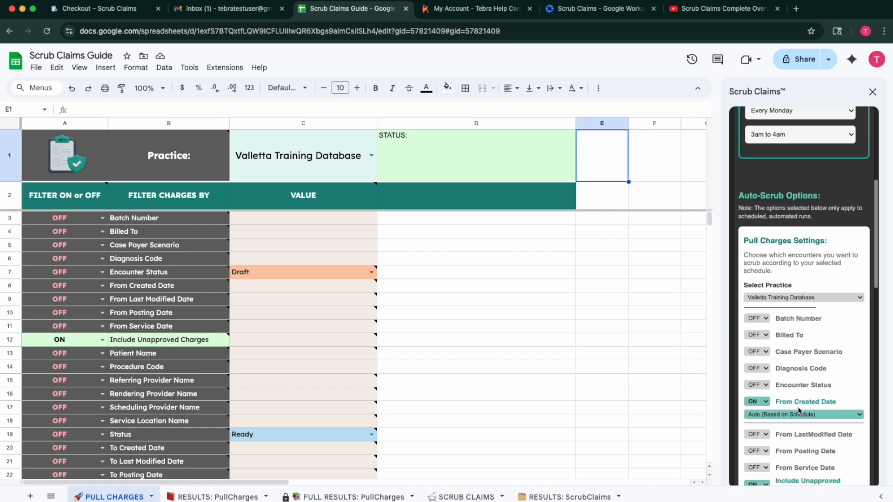
scroll(788, 418, "down", 5)
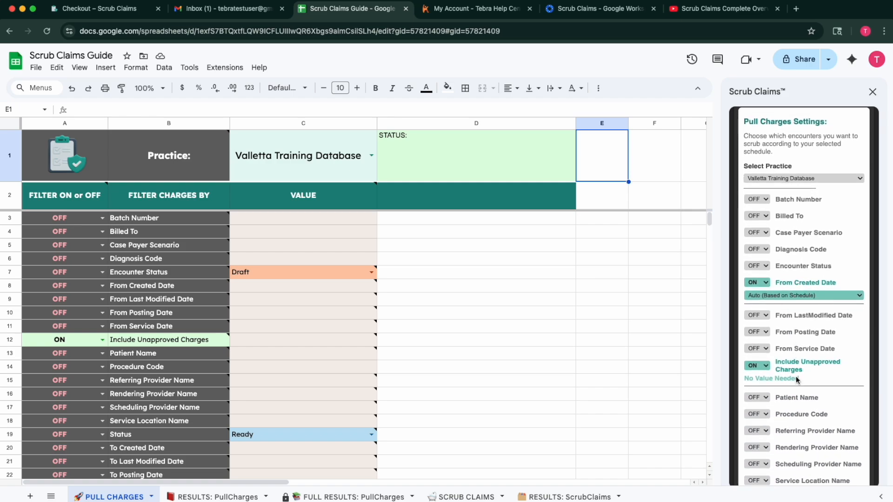
scroll(796, 376, "down", 6)
scroll(805, 154, "up", 15)
left_click(835, 185)
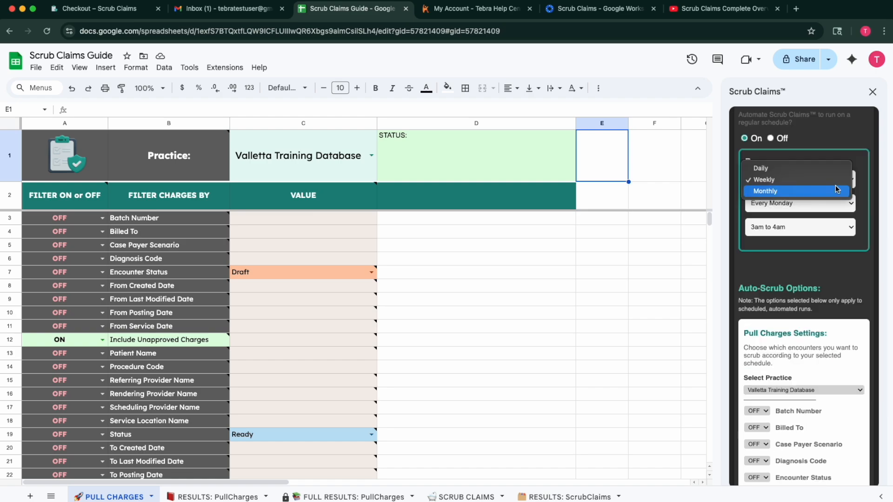
left_click(808, 193)
scroll(796, 267, "down", 8)
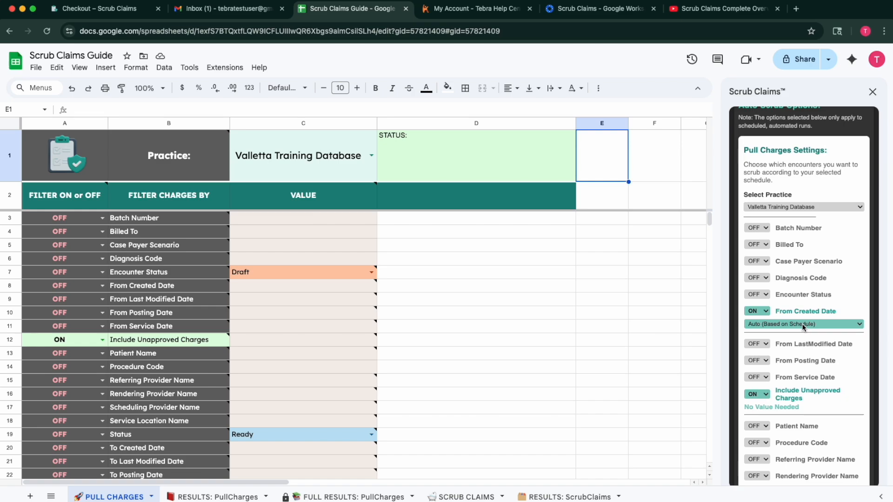
Start From Created Date at 1st Day of Previous Month and turn To Created Date On.
left_click(803, 325)
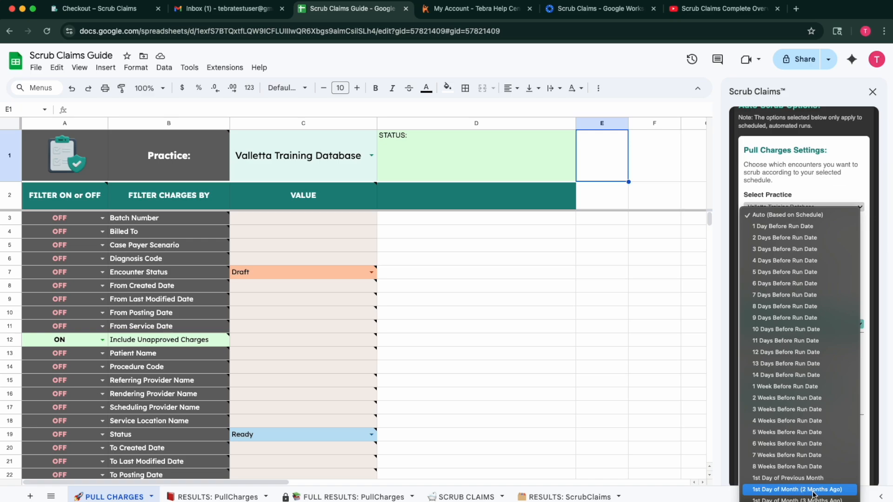
left_click(789, 478)
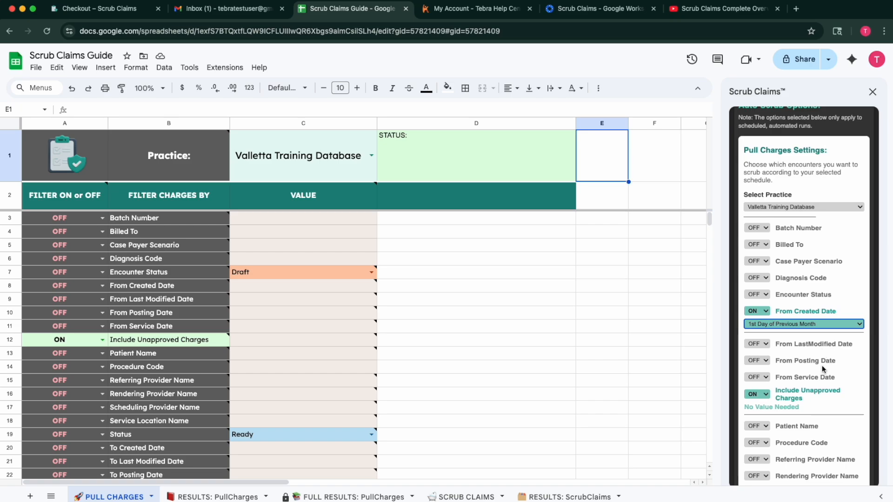
scroll(822, 365, "down", 7)
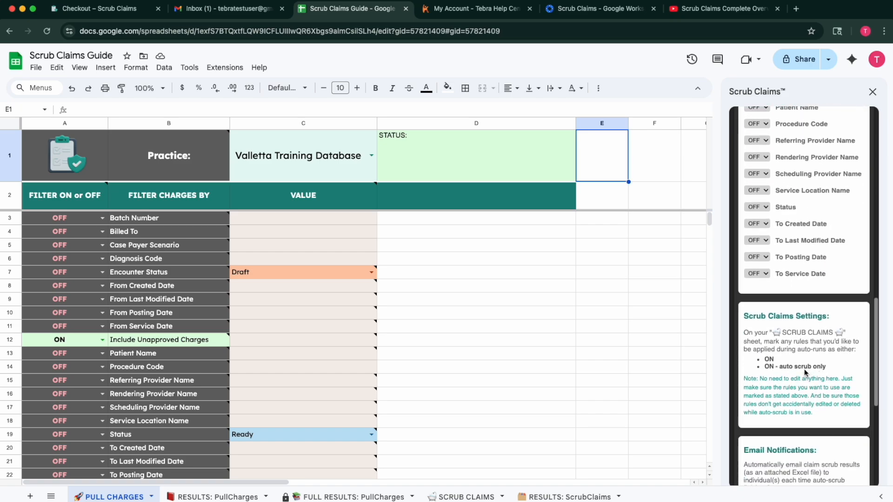
left_click(767, 225)
left_click(763, 237)
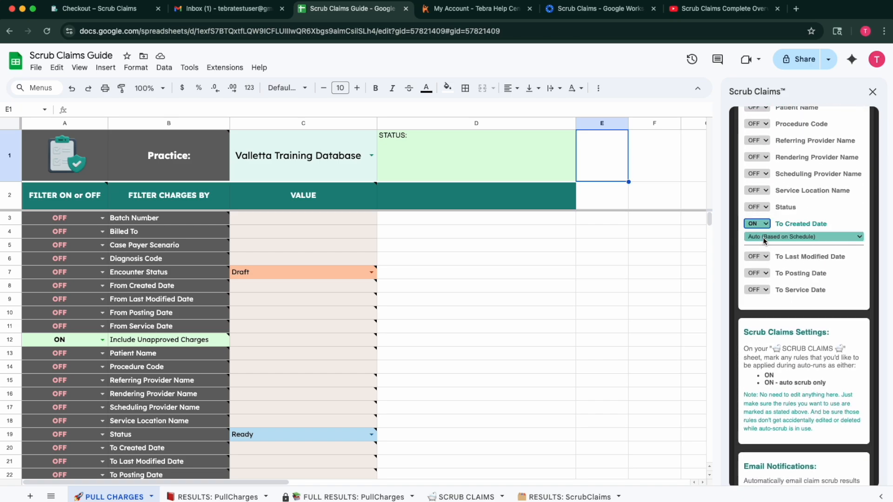
left_click(812, 235)
scroll(830, 459, "down", 2)
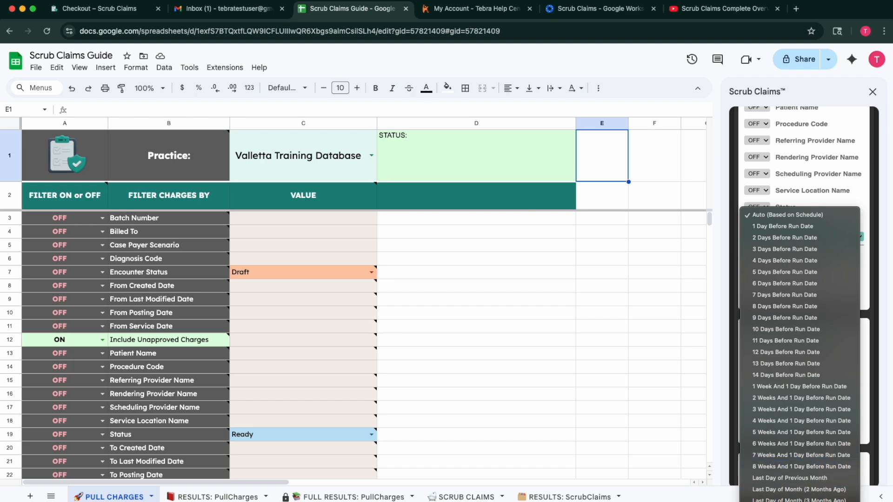
left_click(817, 478)
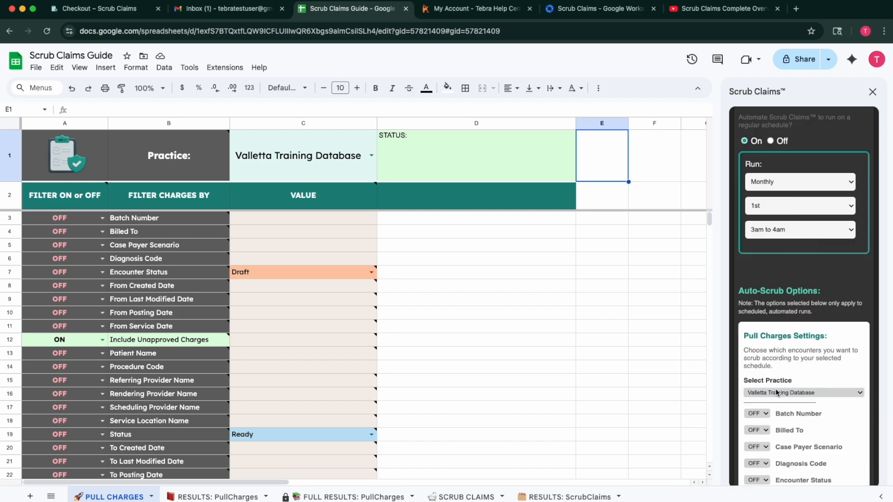
Turn the Encounter Status filter On with the value Draft.
scroll(800, 241, "down", 5)
scroll(800, 314, "down", 2)
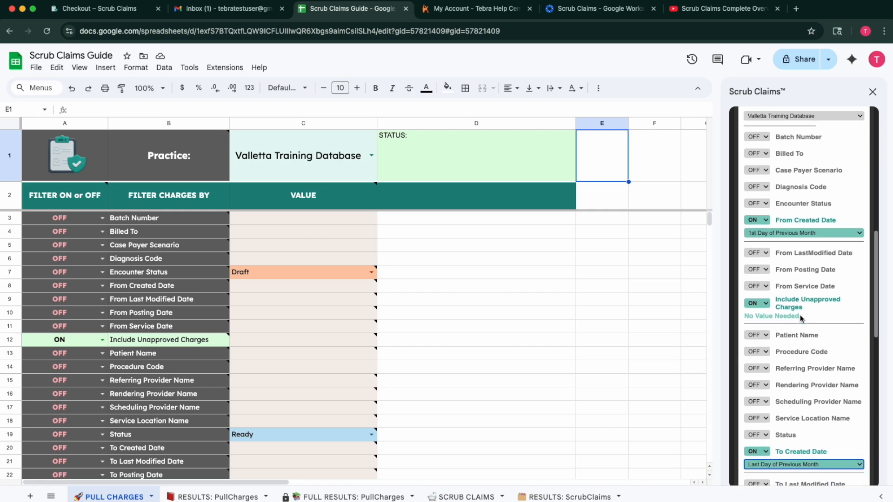
scroll(786, 321, "up", 2)
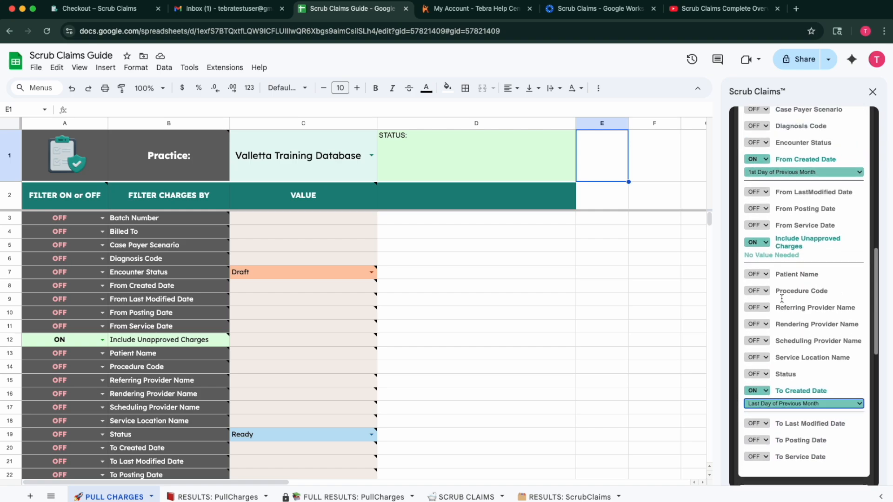
scroll(784, 361, "up", 1)
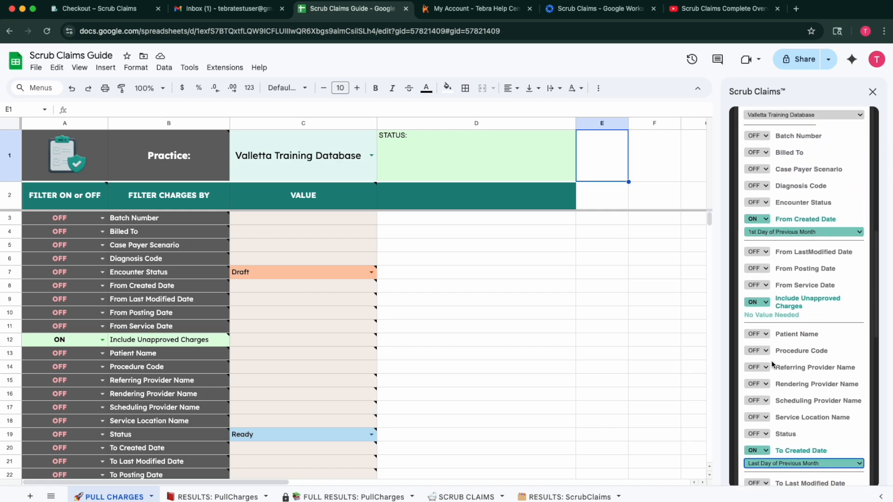
left_click(764, 202)
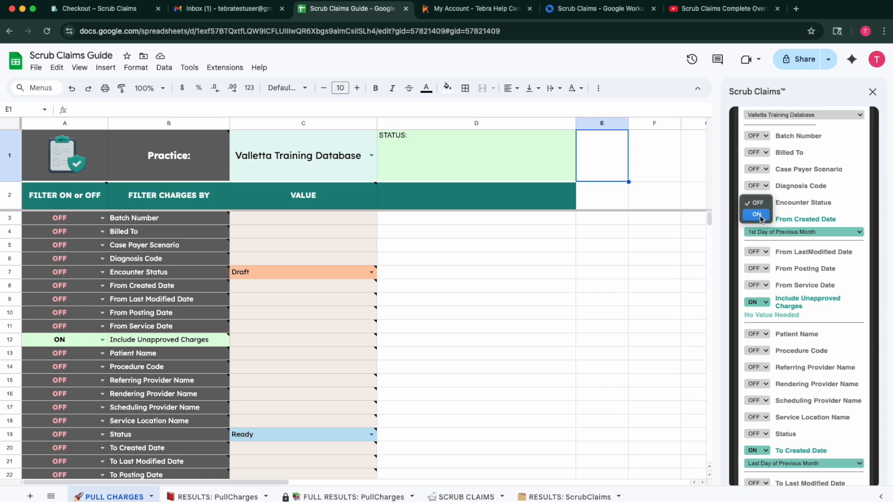
left_click(757, 214)
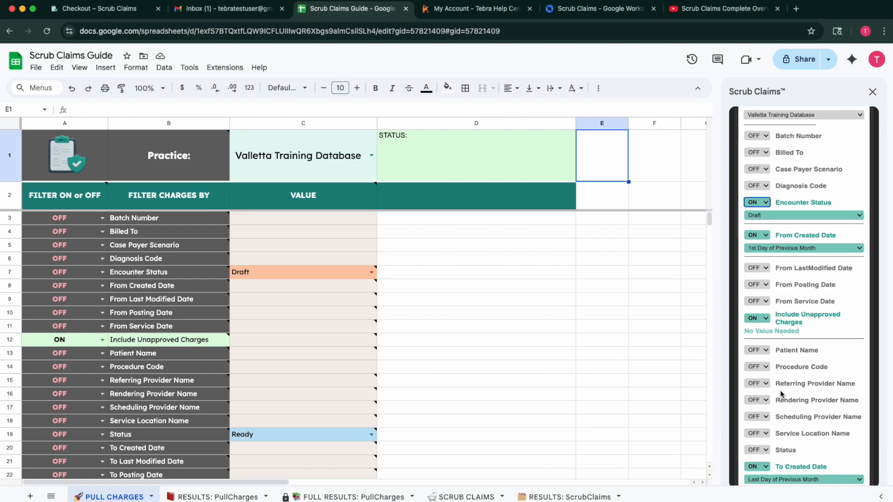
scroll(780, 390, "down", 2)
scroll(245, 390, "down", 3)
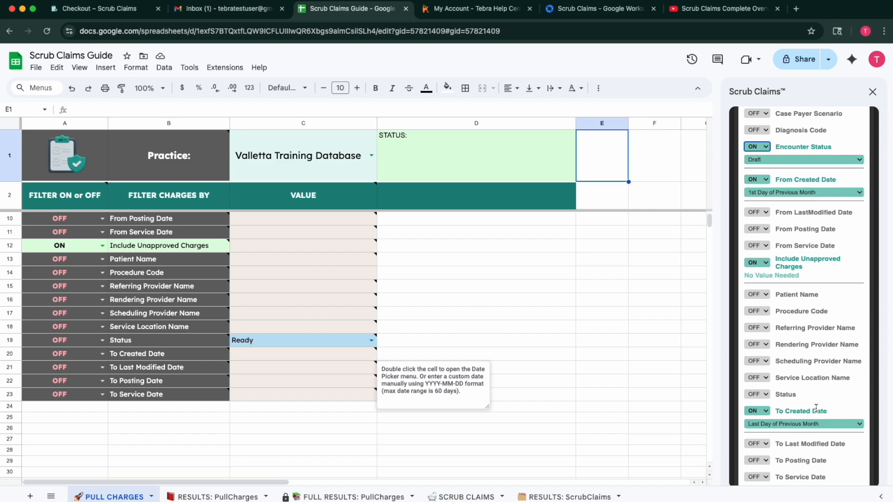
scroll(816, 408, "down", 5)
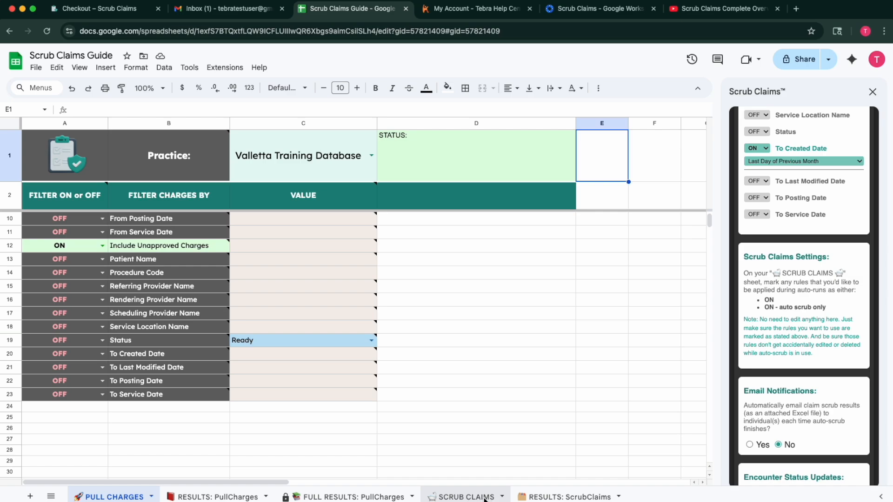
Switch Email Notifications to Yes and leave Number of Recipients at 1.
scroll(813, 306, "down", 5)
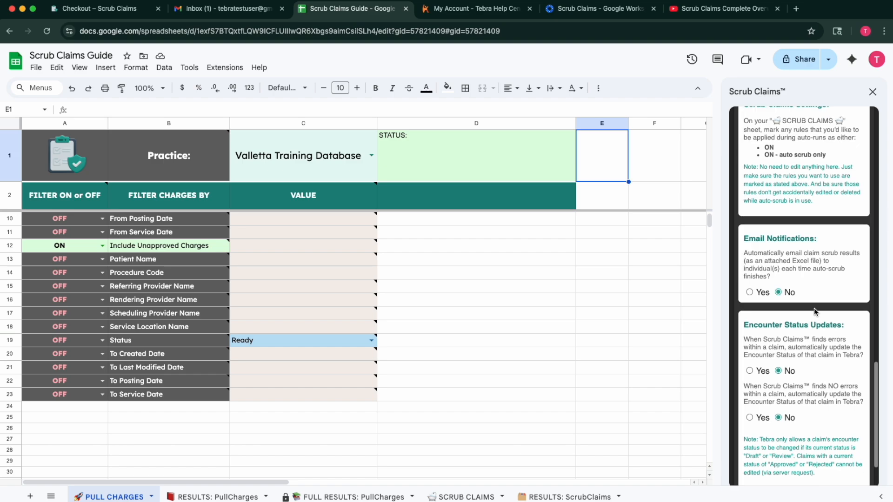
scroll(812, 306, "down", 2)
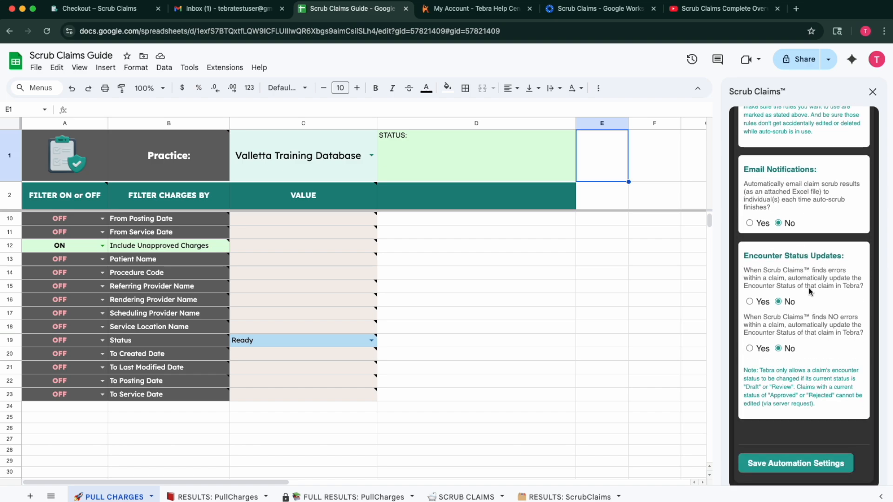
left_click(749, 223)
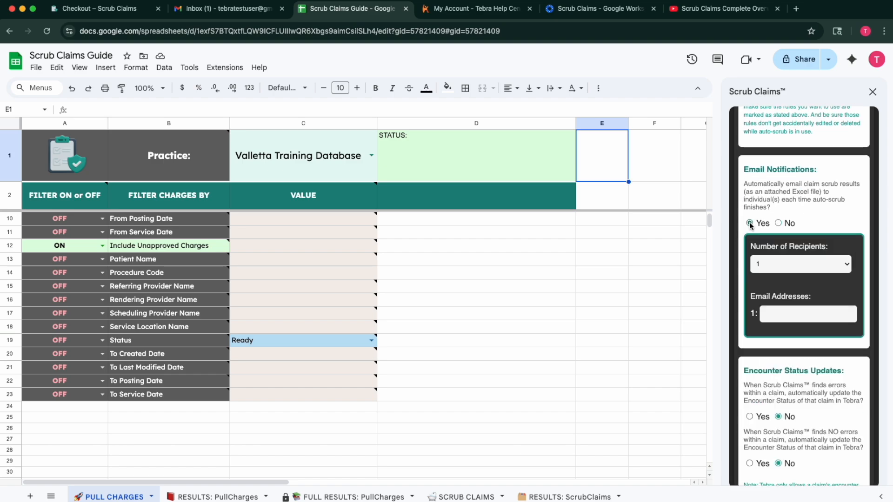
left_click(846, 265)
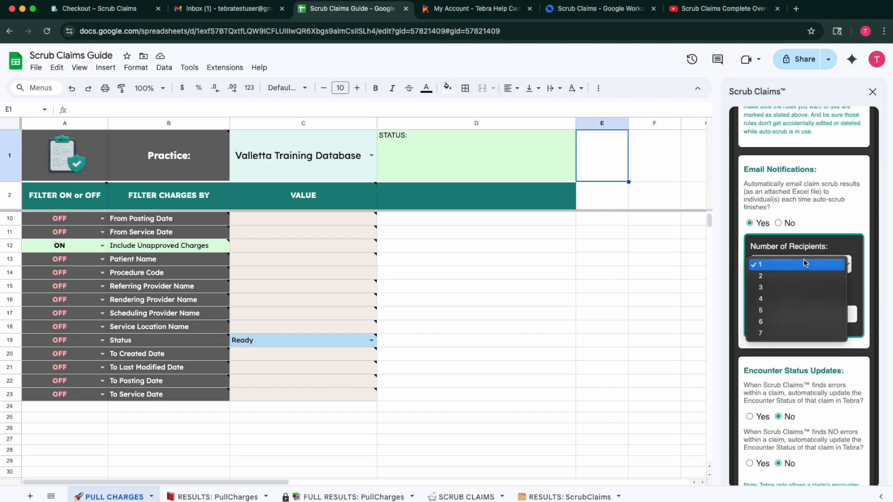
left_click(833, 238)
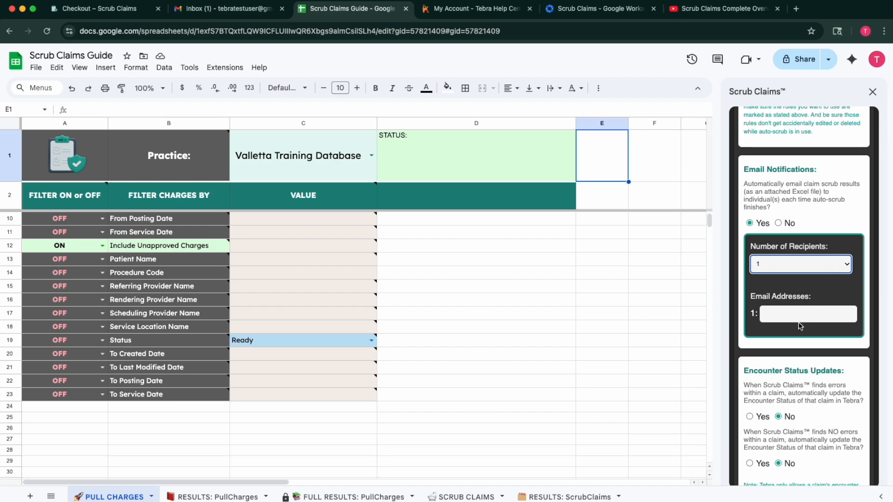
scroll(822, 324, "down", 1)
scroll(822, 324, "down", 3)
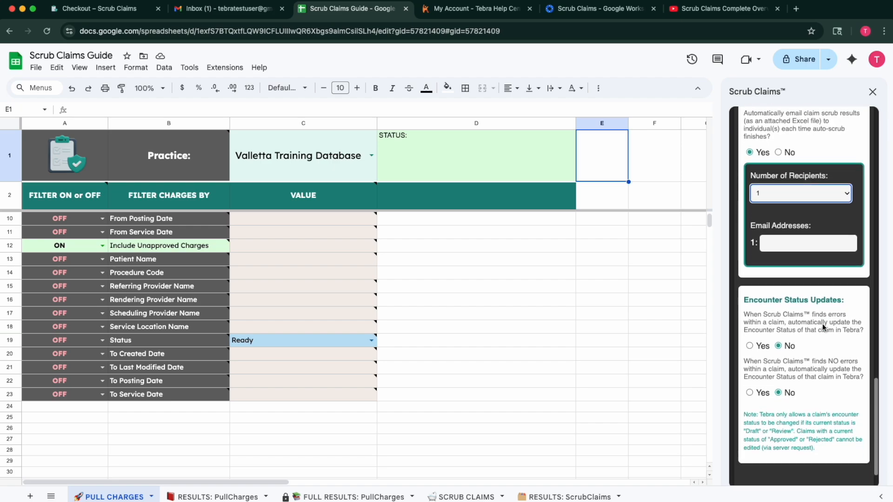
left_click(749, 343)
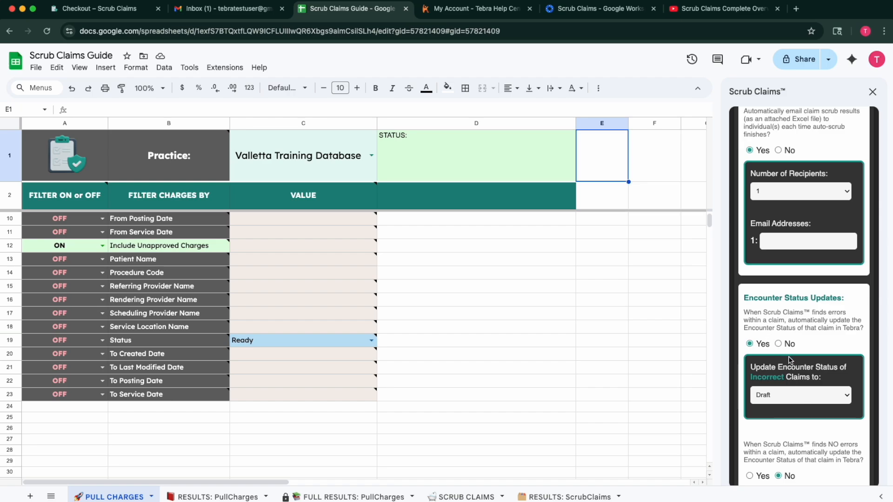
left_click(777, 344)
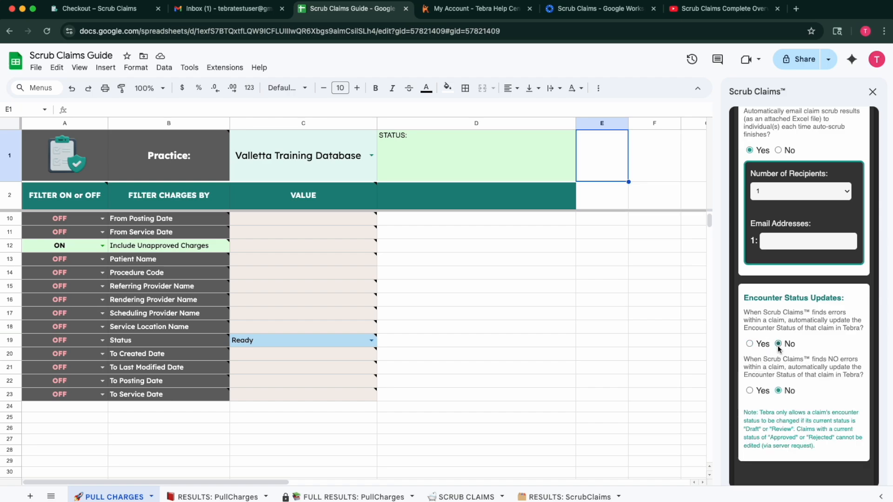
left_click(749, 390)
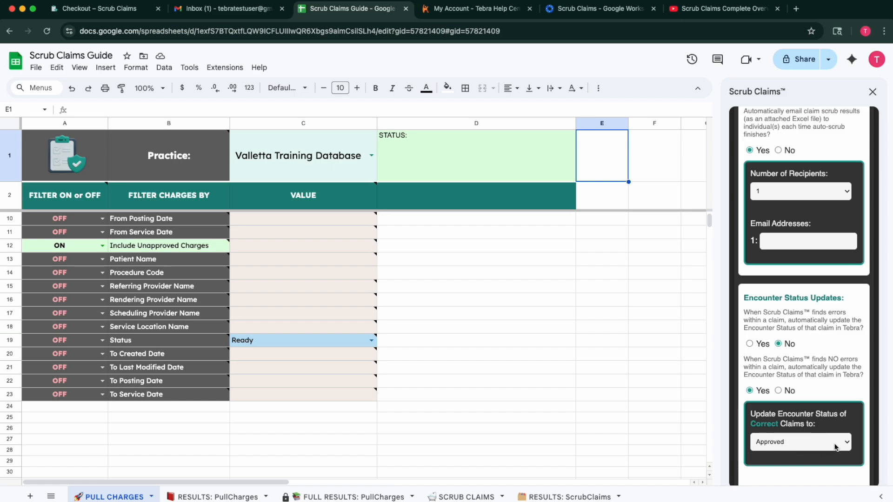
left_click(778, 391)
scroll(823, 298, "up", 2)
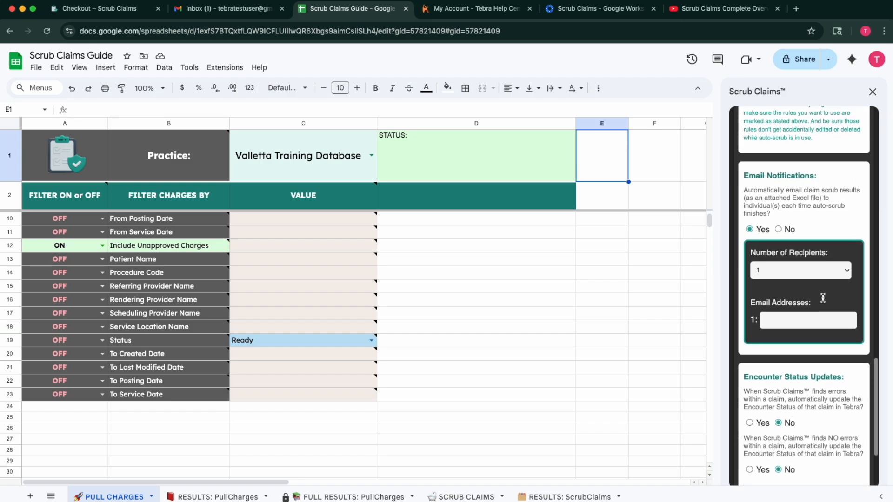
scroll(823, 298, "up", 1)
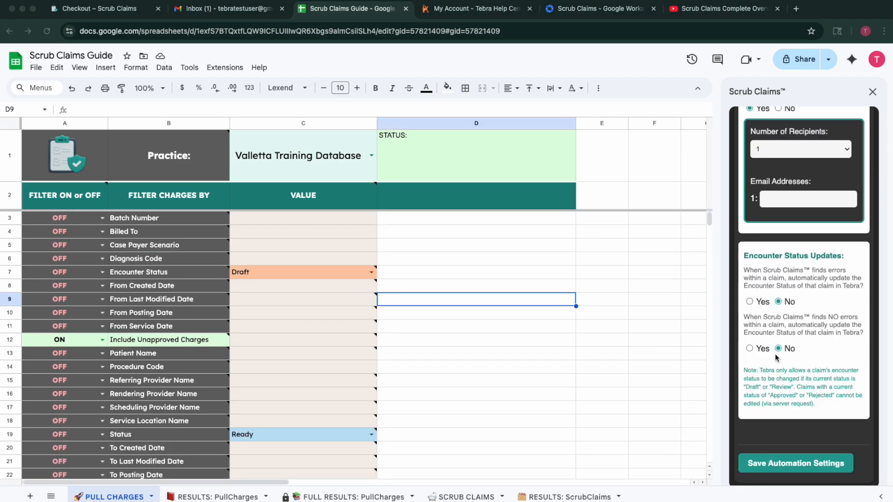
Set the Encounter Status filter to Review.
scroll(774, 353, "up", 15)
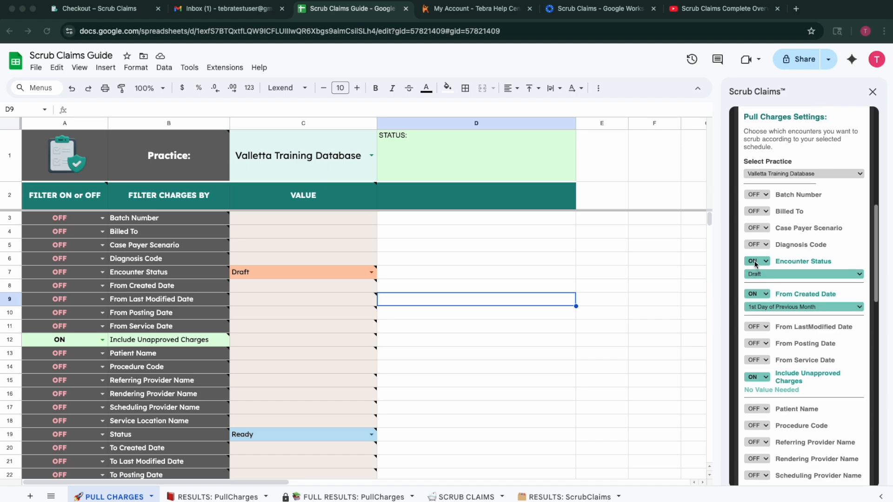
left_click(783, 274)
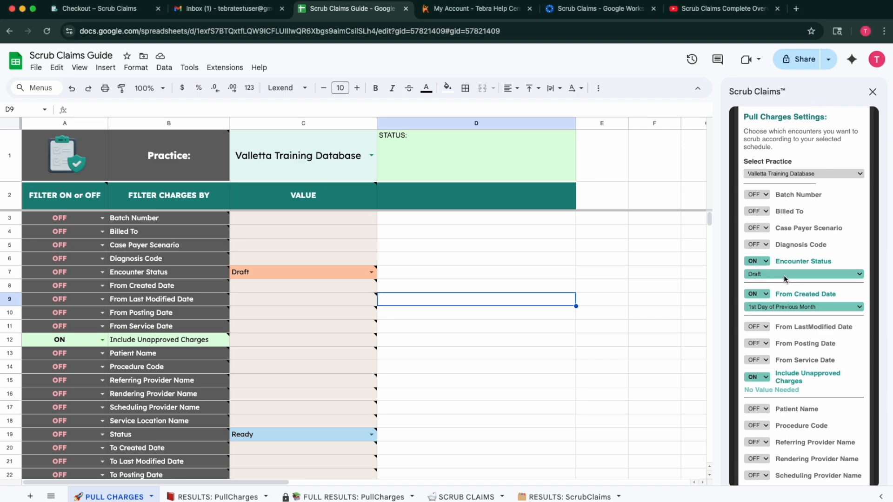
left_click(840, 276)
left_click(820, 287)
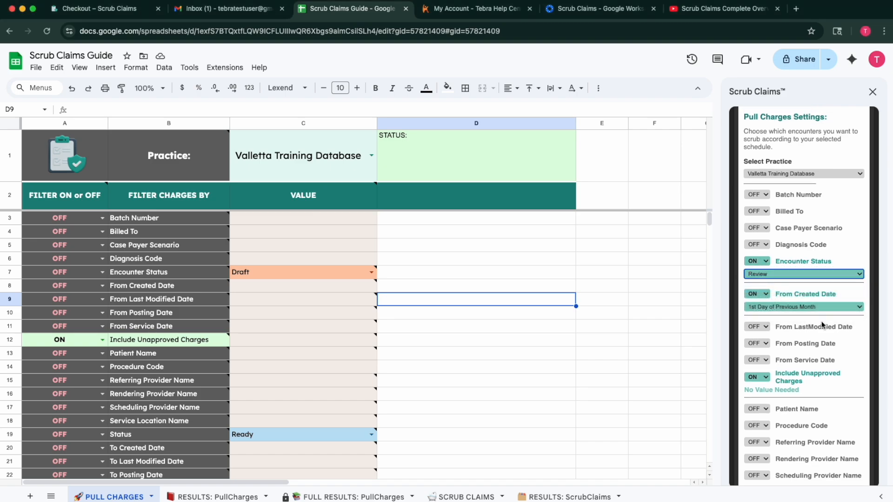
Enable encounter status updates, marking incorrect claims Rejected and correct claims Approved.
scroll(821, 321, "down", 10)
scroll(821, 320, "down", 8)
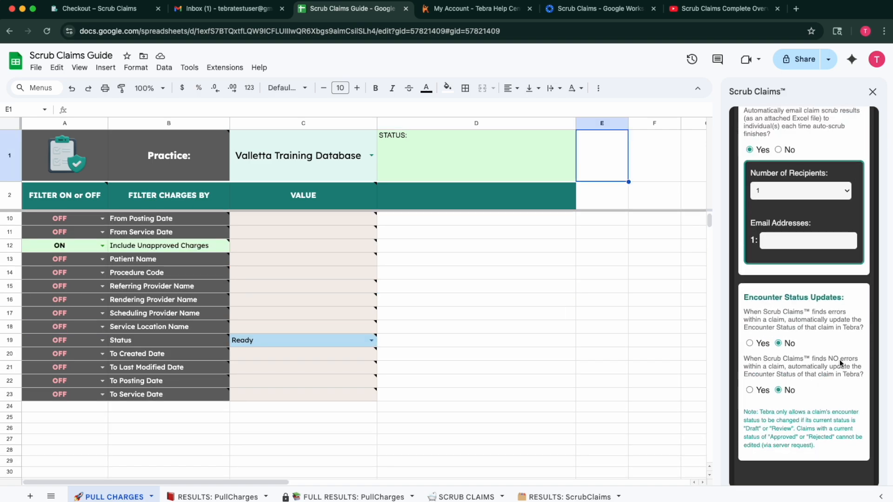
left_click(749, 343)
left_click(805, 395)
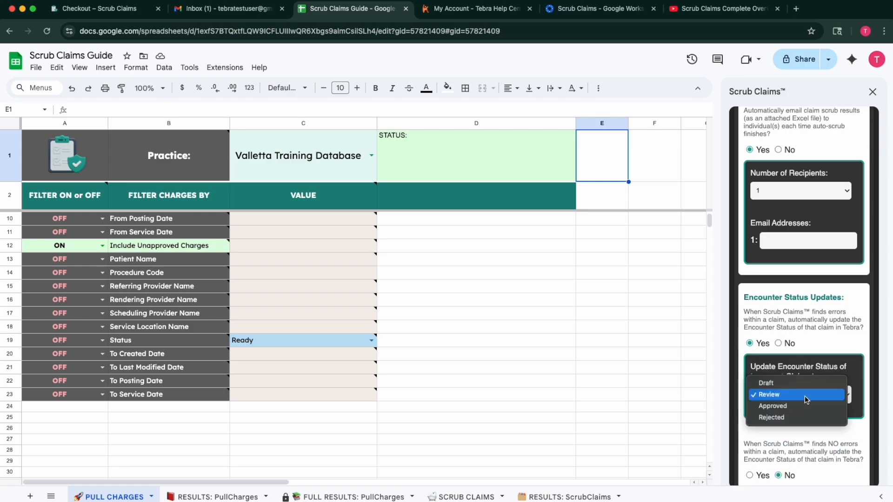
left_click(779, 417)
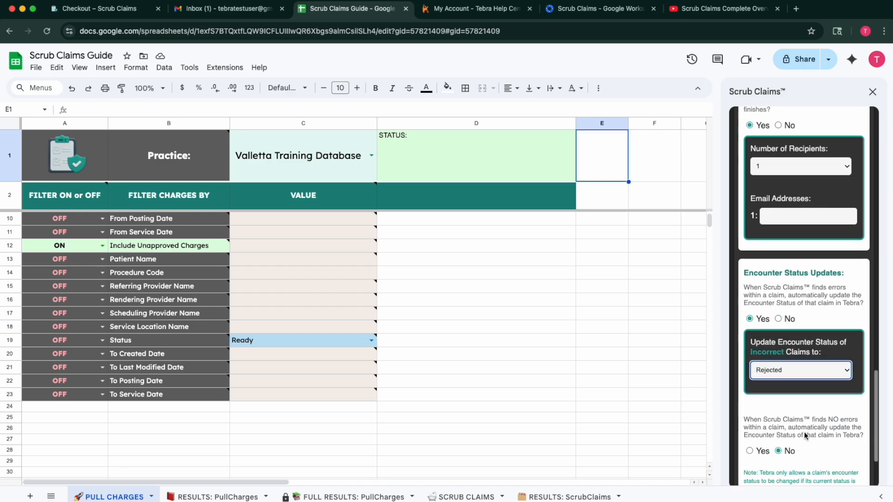
scroll(774, 386, "down", 3)
left_click(750, 349)
scroll(787, 416, "down", 2)
scroll(787, 291, "up", 4)
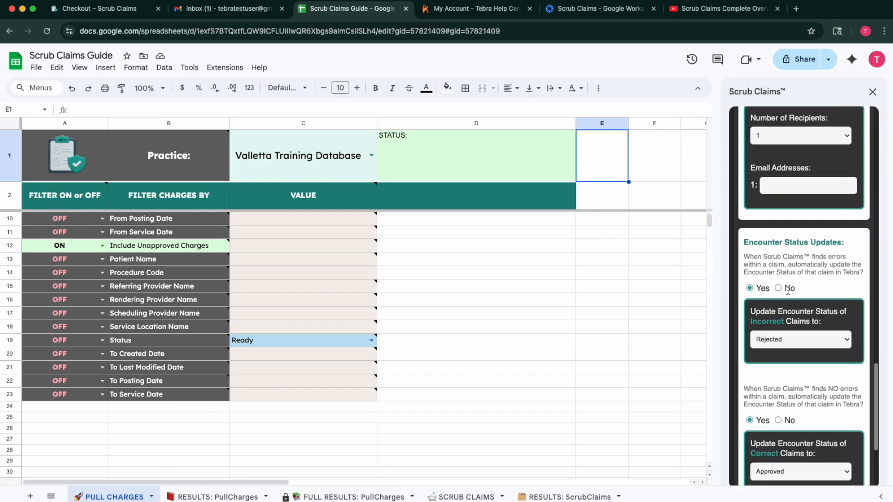
scroll(735, 233, "up", 10)
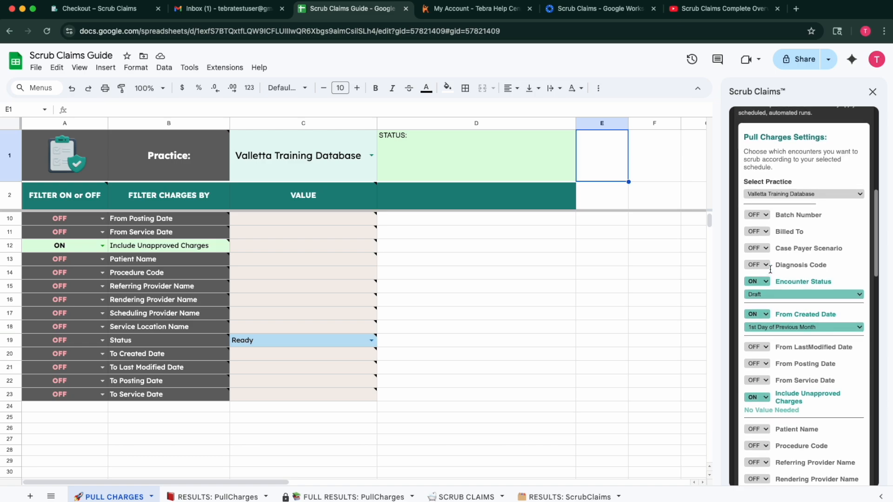
Scroll through the Scrub Claims automation settings and view the SCRUB CLAIMS rules sheet.
scroll(807, 332, "down", 1)
scroll(806, 330, "down", 5)
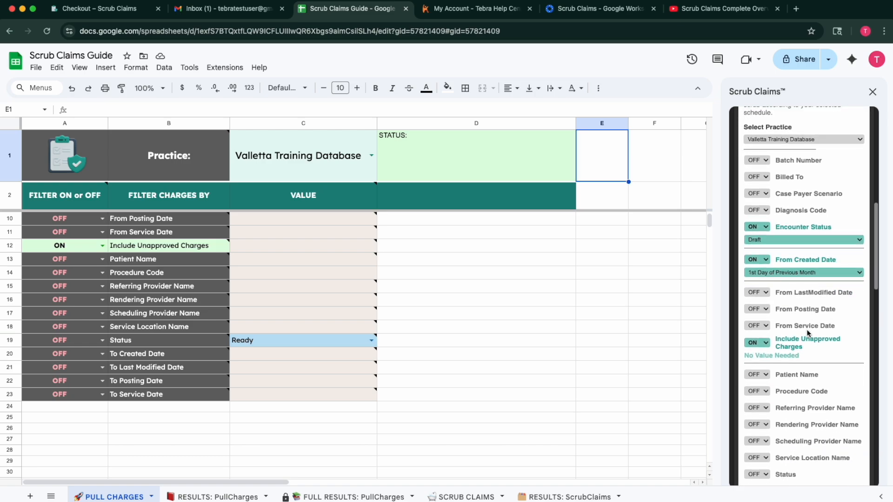
scroll(810, 389, "down", 2)
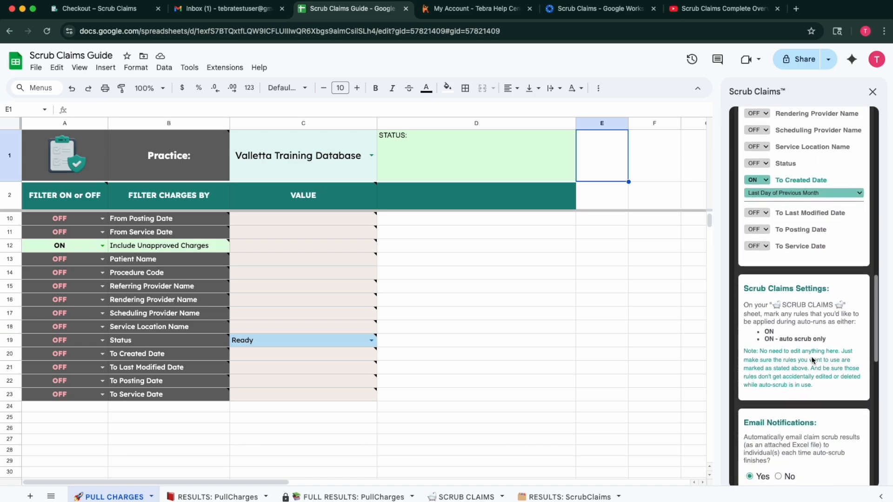
scroll(463, 352, "up", 3)
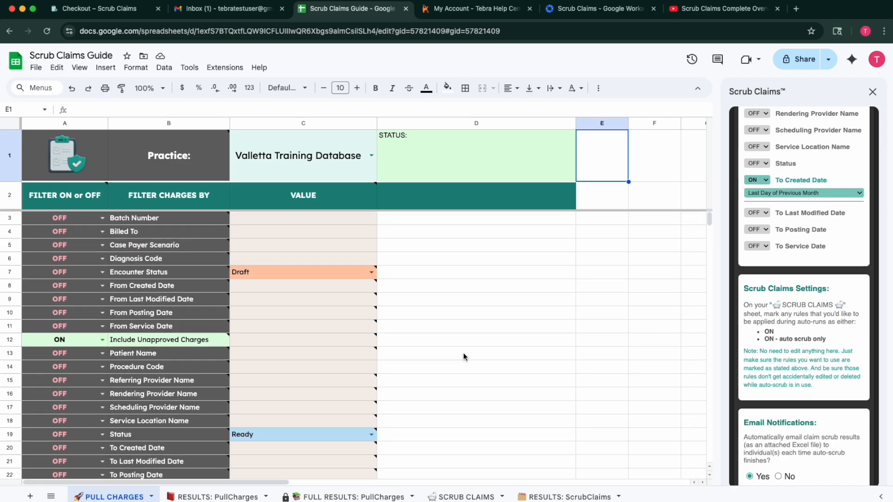
mouse_move(287, 475)
mouse_move(273, 347)
scroll(801, 186, "up", 10)
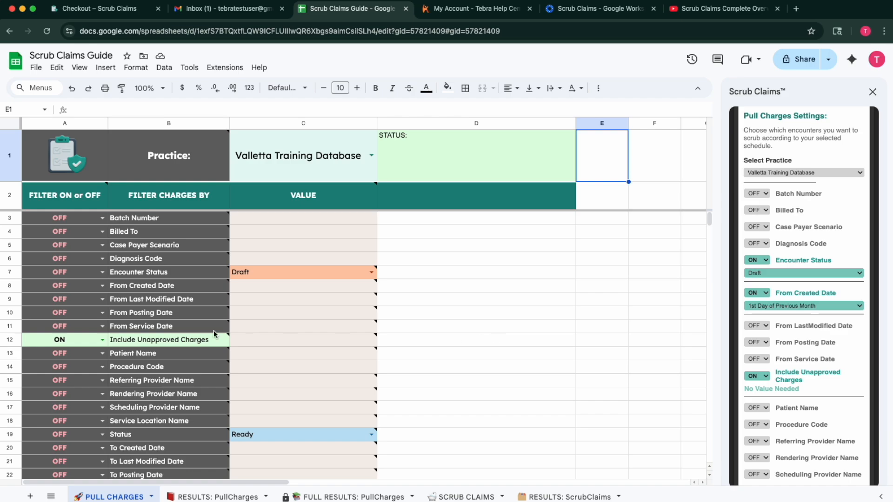
left_click(475, 496)
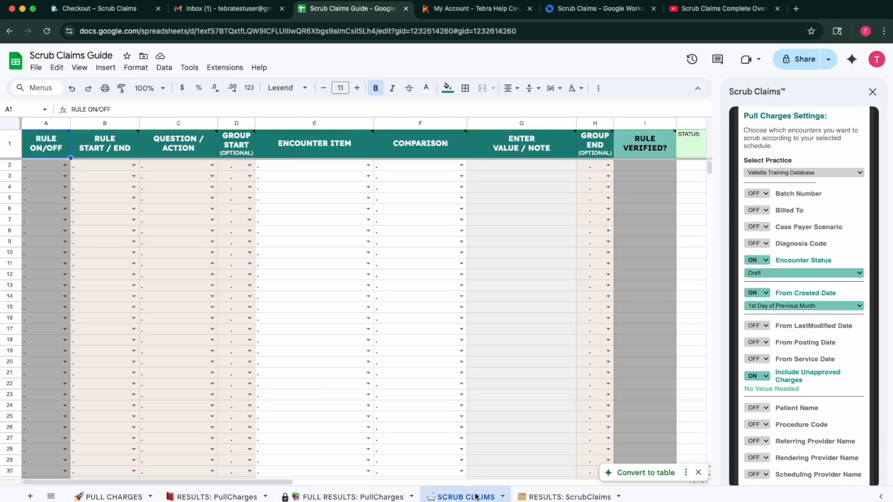
On PULL CHARGES, check the practice choices in C1 and the sidebar's Select Practice list.
mouse_move(60, 158)
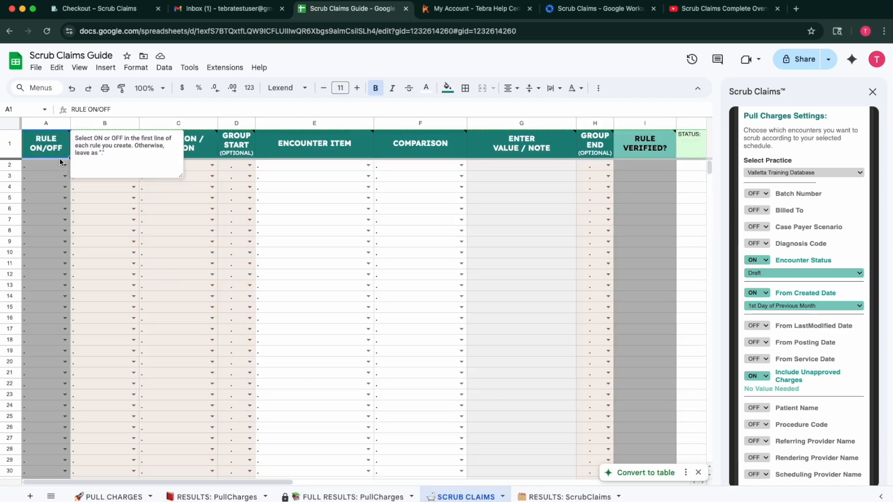
left_click(106, 498)
scroll(834, 401, "down", 6)
scroll(832, 399, "down", 4)
scroll(822, 347, "up", 8)
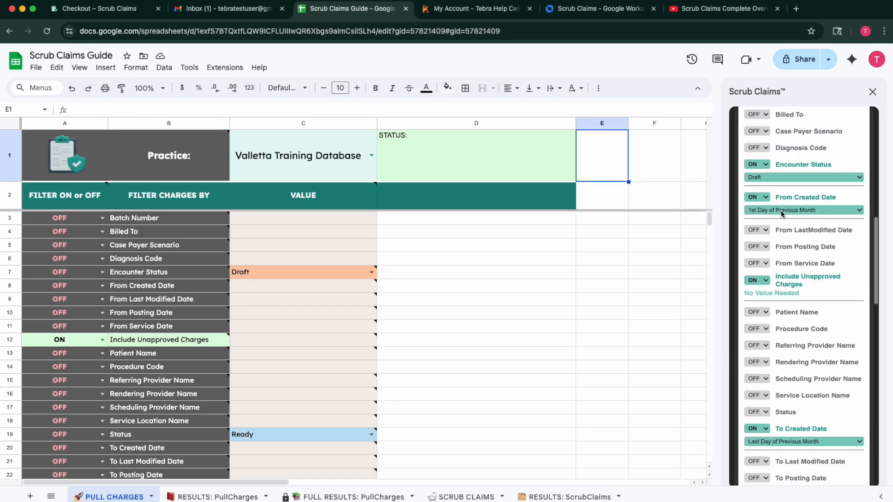
scroll(781, 214, "up", 10)
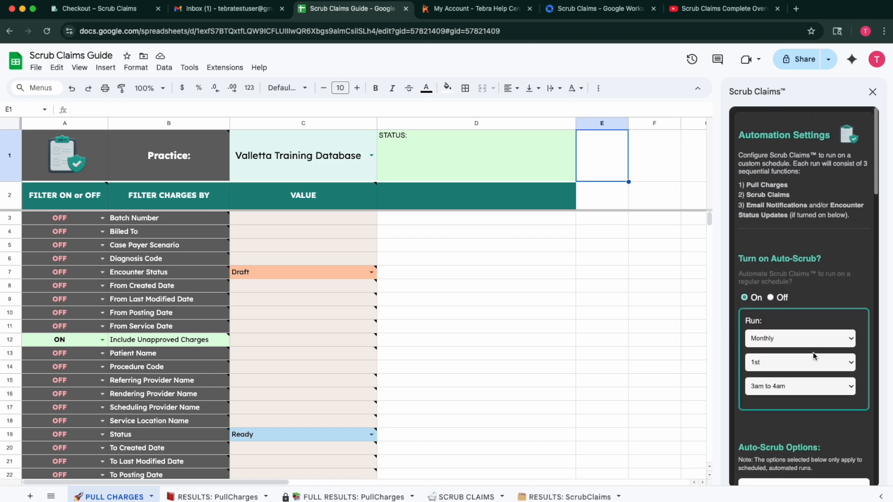
left_click(372, 155)
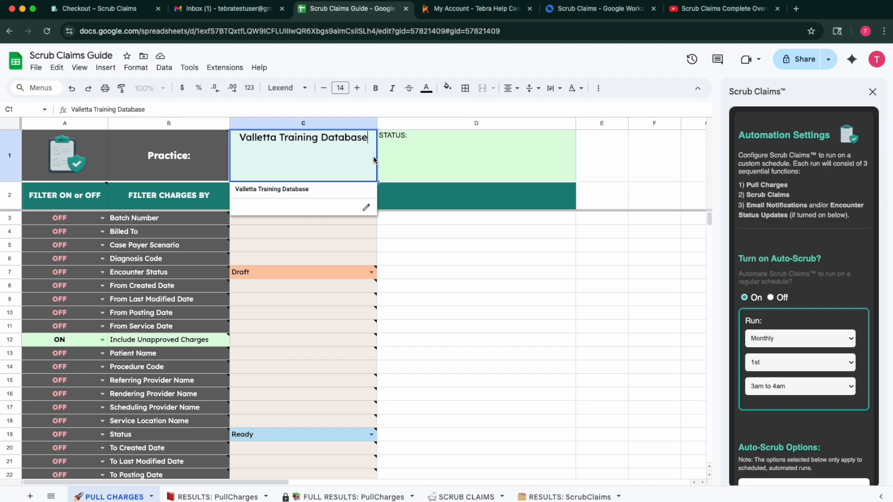
scroll(813, 352, "down", 5)
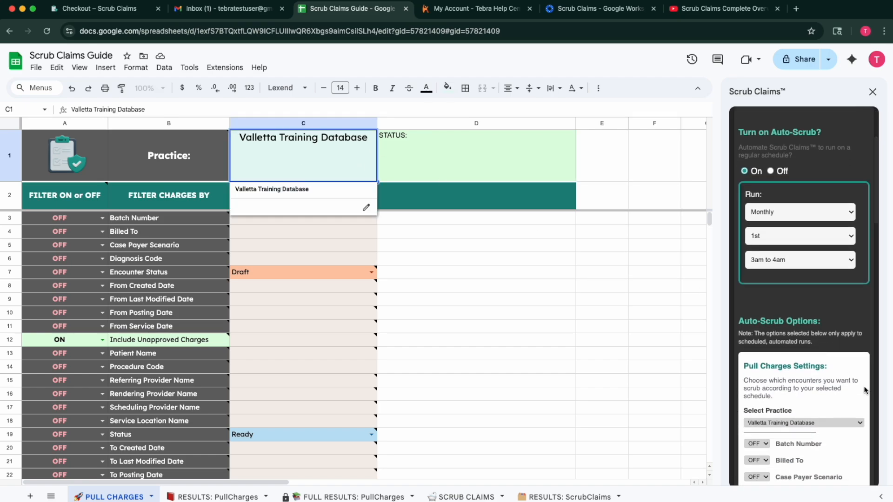
left_click(860, 424)
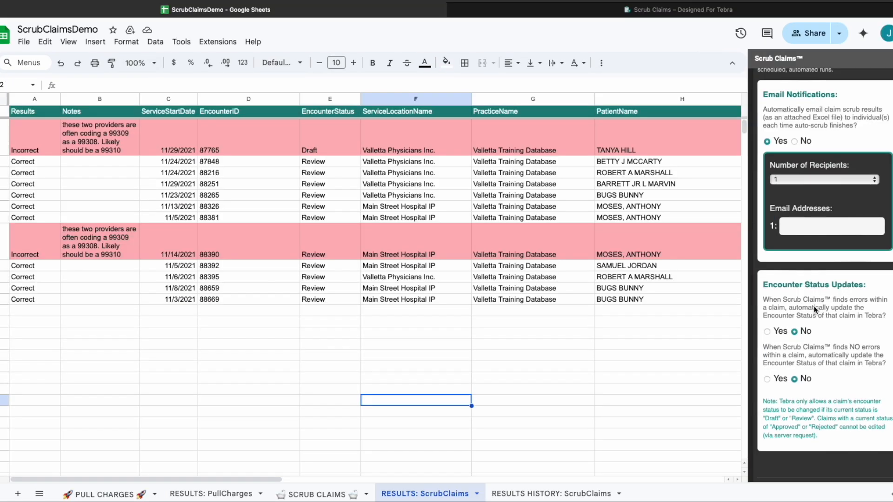
Save the Scrub Claims automation settings.
scroll(809, 372, "down", 2)
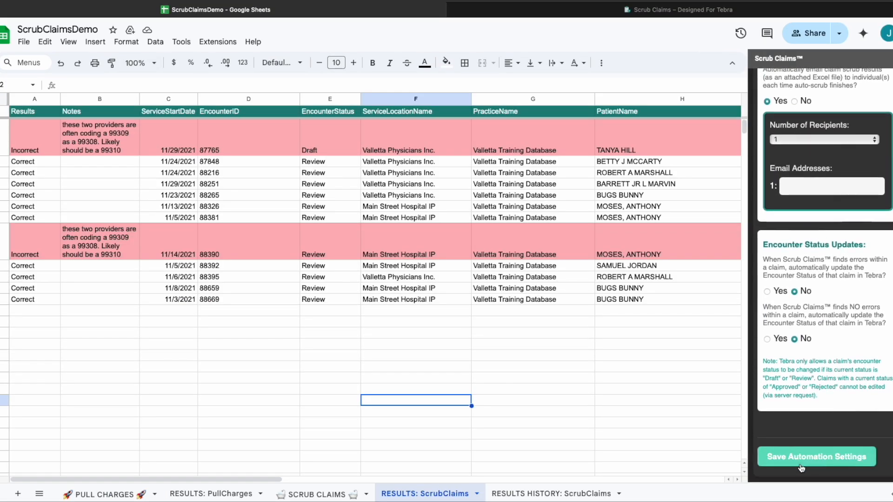
left_click(801, 467)
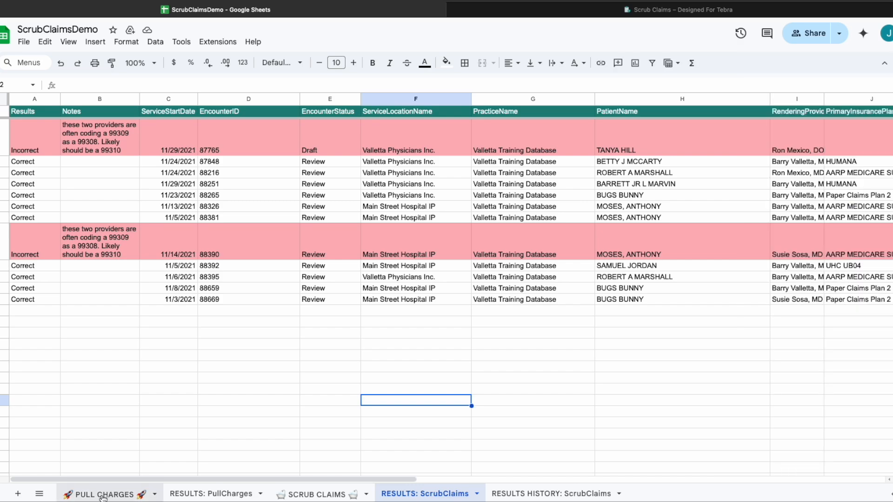
left_click(103, 496)
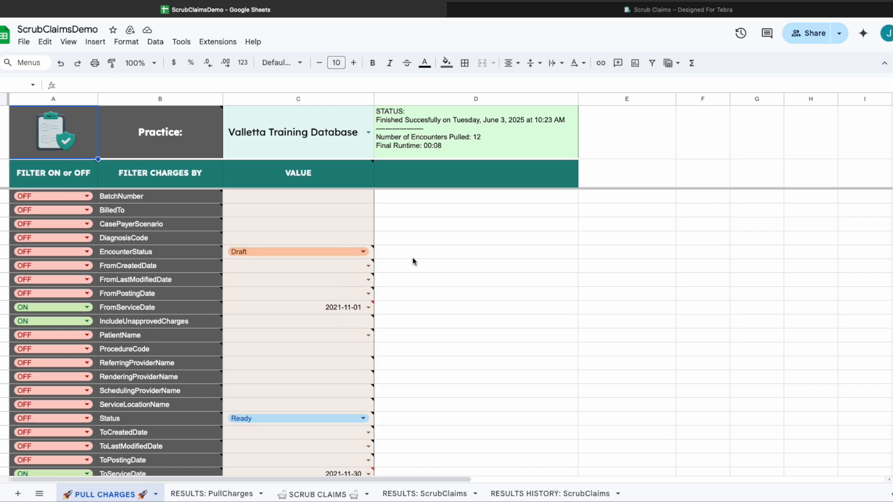
Test the protected DiagnosisCode label, cancel the warning, and clear test text from its value.
mouse_move(207, 239)
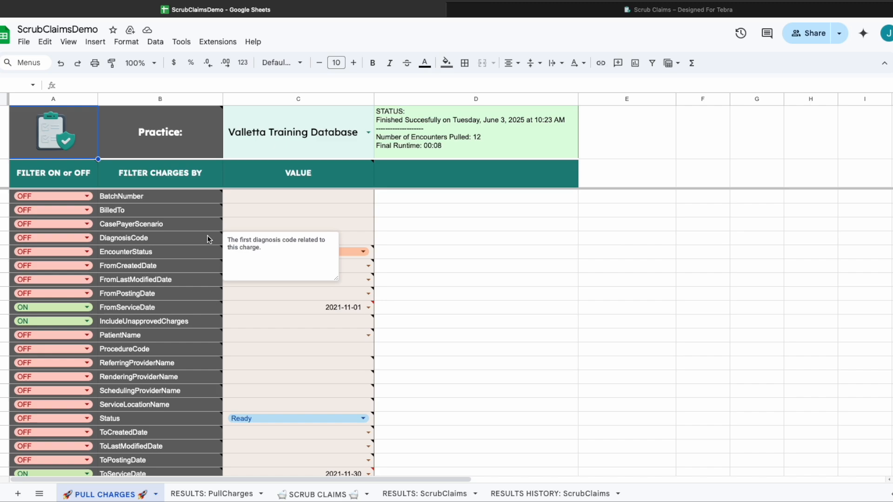
left_click(208, 239)
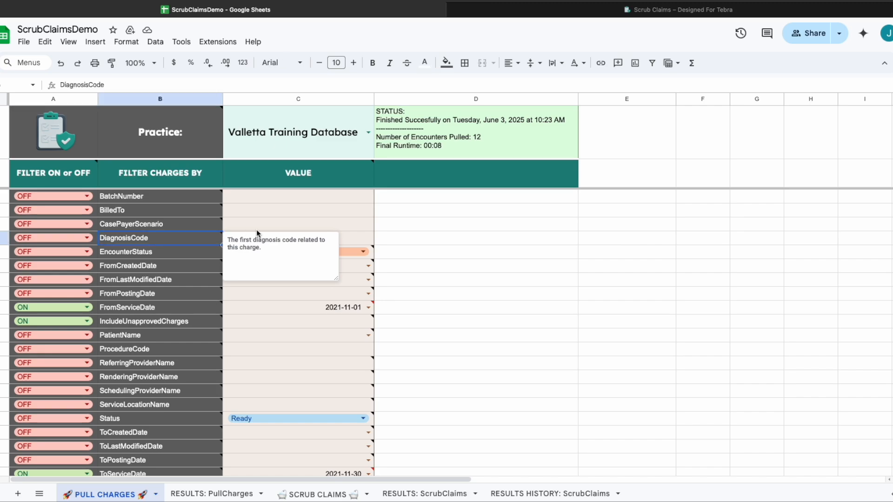
double_click(143, 242)
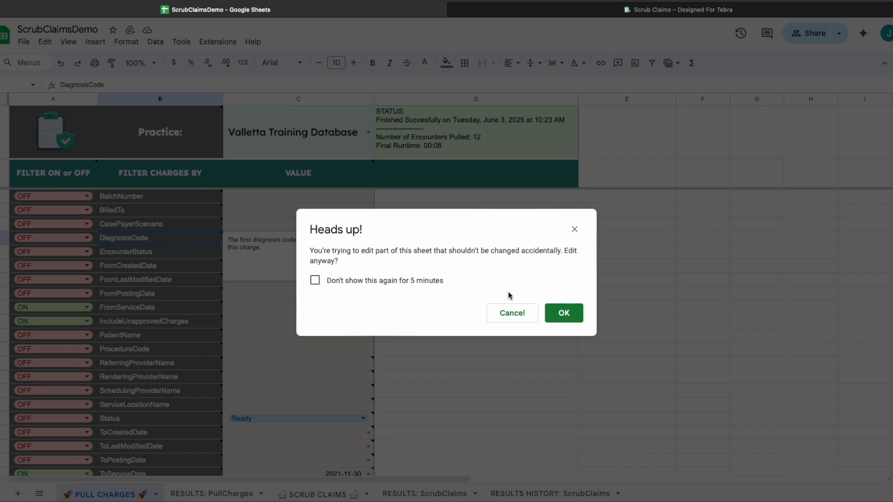
left_click(500, 318)
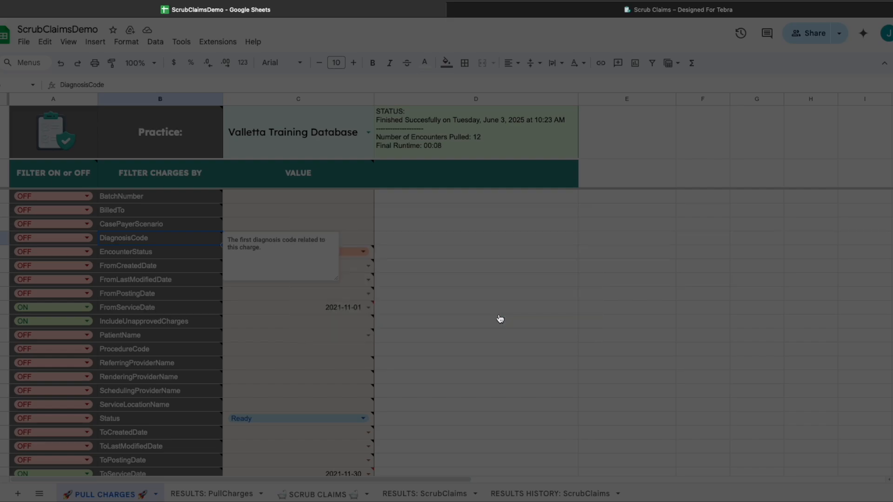
left_click(367, 242)
type("dflkjndf")
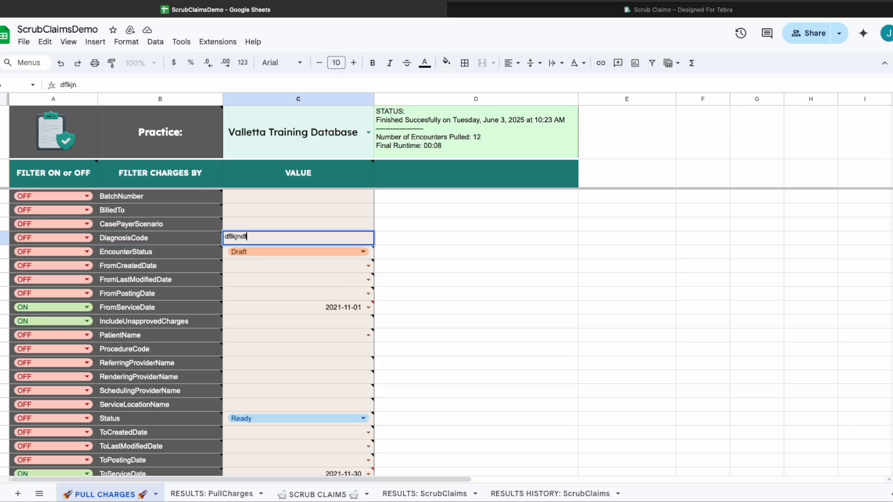
key("BackSpace")
key("BackSpace")
key("BackSpace")
key("BackSpace")
key("BackSpace")
key("BackSpace")
key("BackSpace")
key("BackSpace")
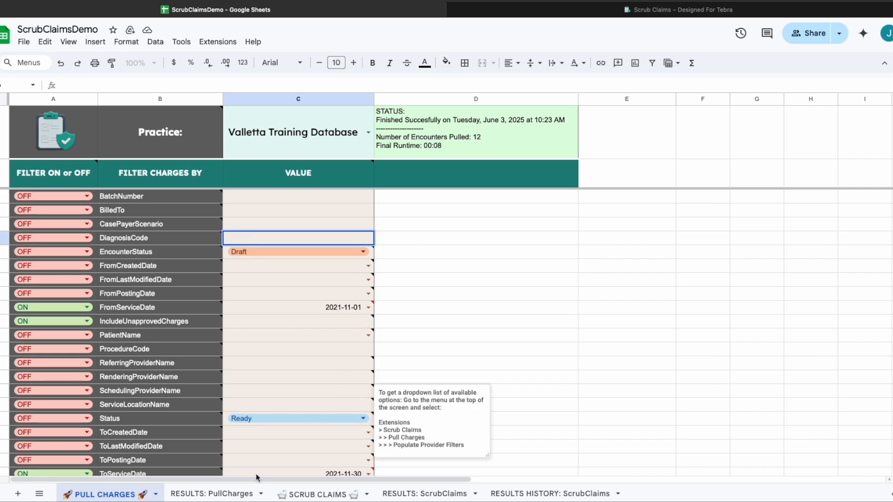
left_click(212, 494)
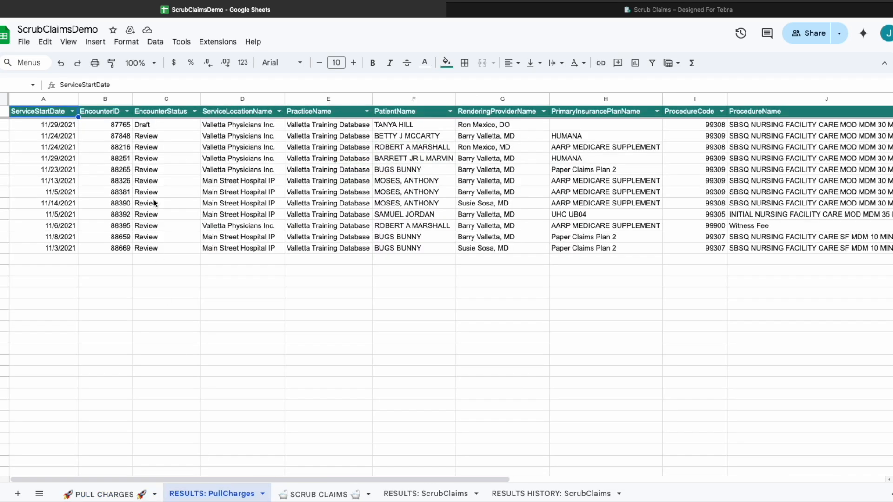
Try resizing column B and changing EncounterID 88265 to 'fff', cancelling both warnings.
left_click(133, 99)
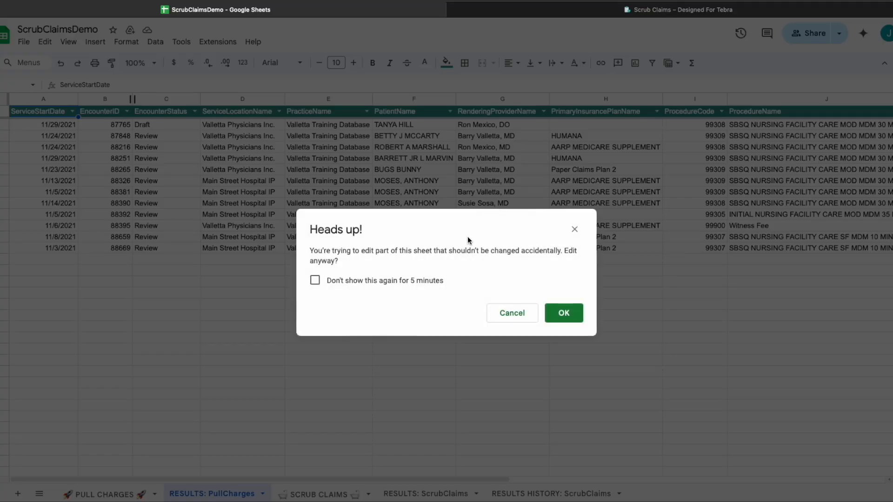
left_click(563, 314)
left_click(115, 126)
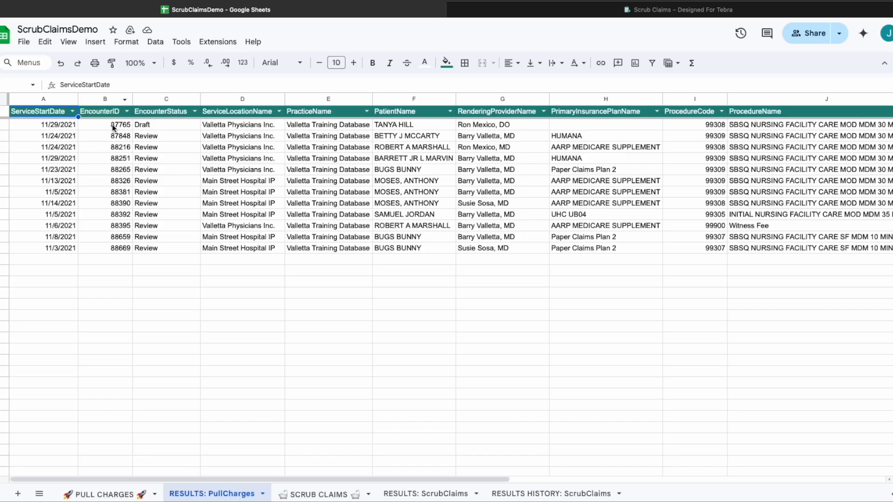
double_click(118, 169)
type("fff")
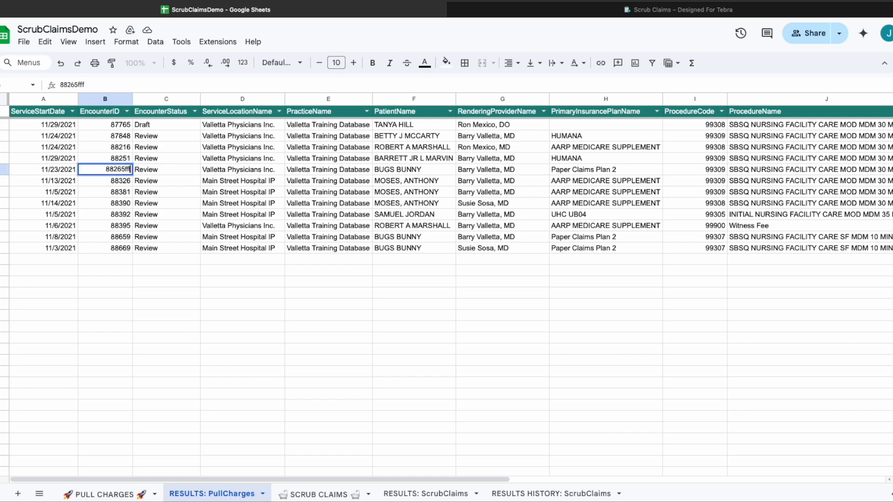
key("Return")
left_click(513, 316)
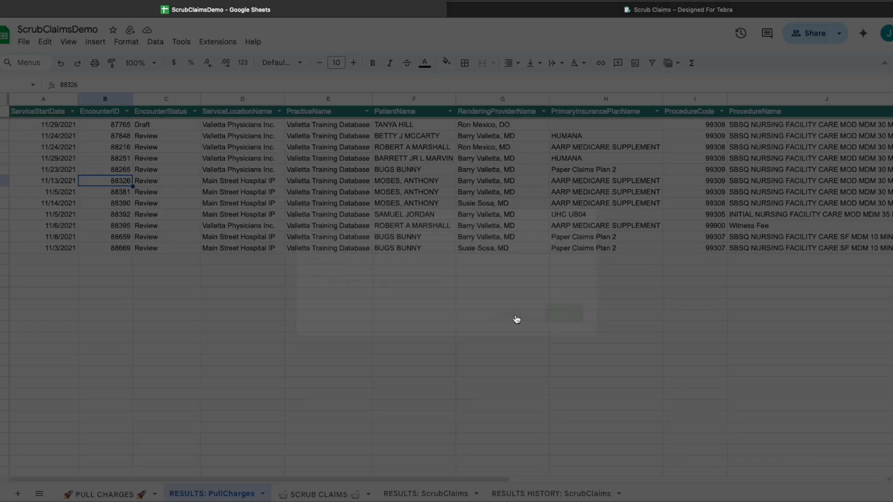
Keep EncounterID as the B1 header, retry the column resize and cancel, then return to PULL CHARGES.
left_click(115, 116)
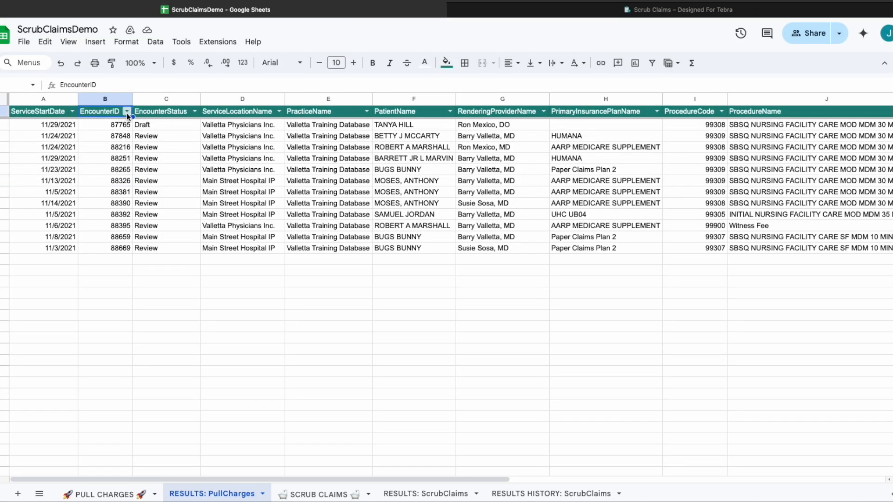
left_click(128, 115)
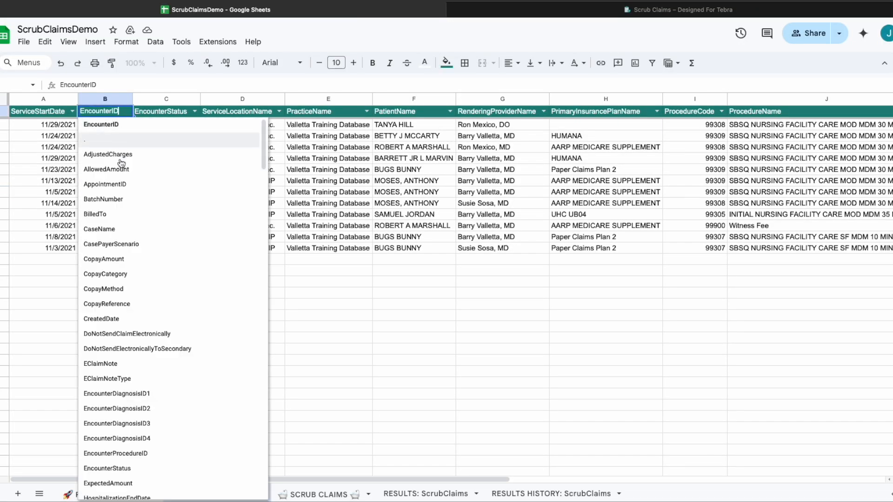
left_click(118, 125)
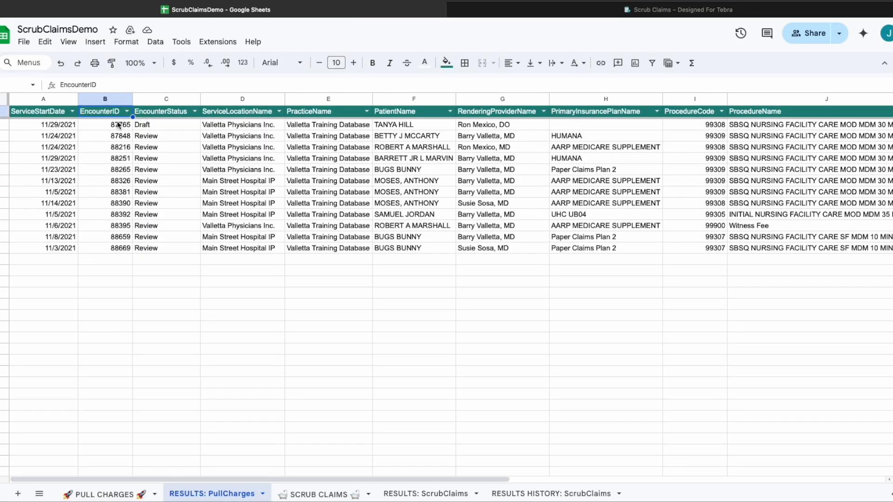
left_click(133, 99)
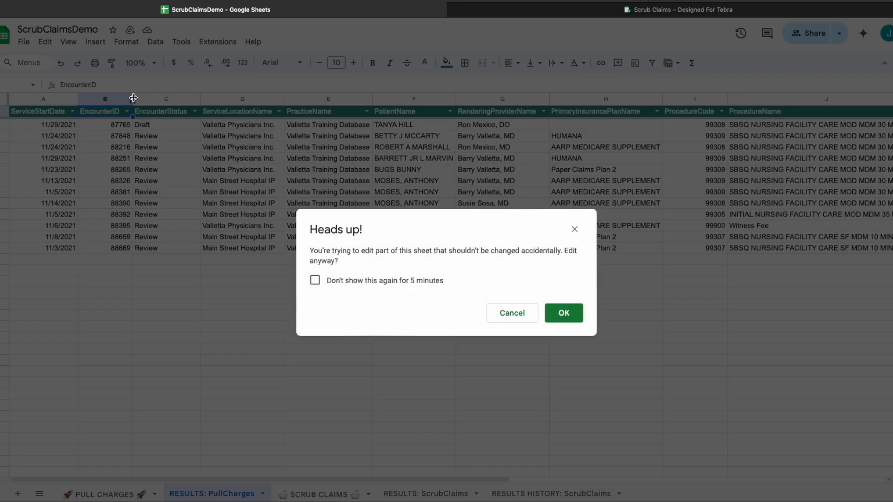
left_click(518, 315)
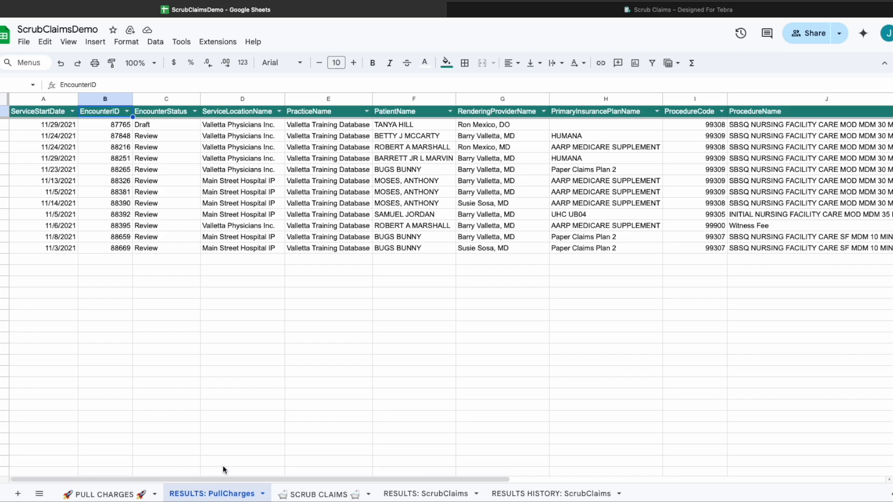
left_click(120, 495)
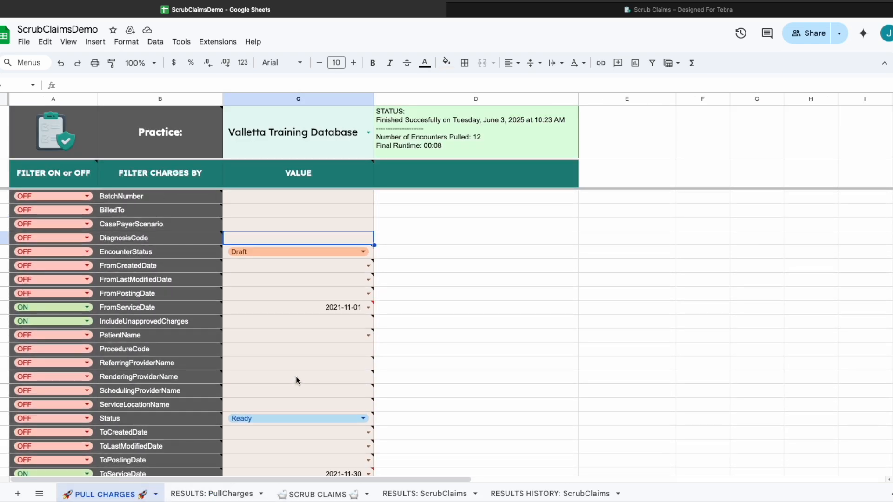
Delete the PULL CHARGES tab, confirming the deletion and accepting the Heads up! warning.
left_click(156, 495)
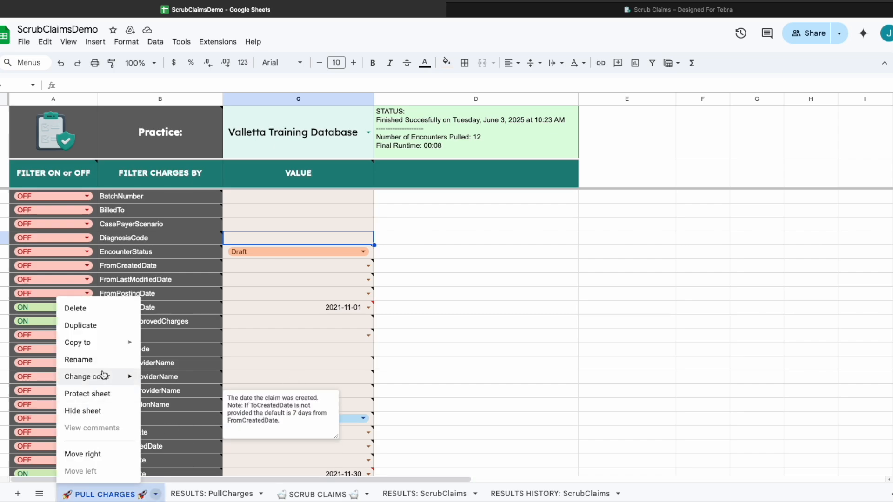
left_click(91, 311)
left_click(560, 284)
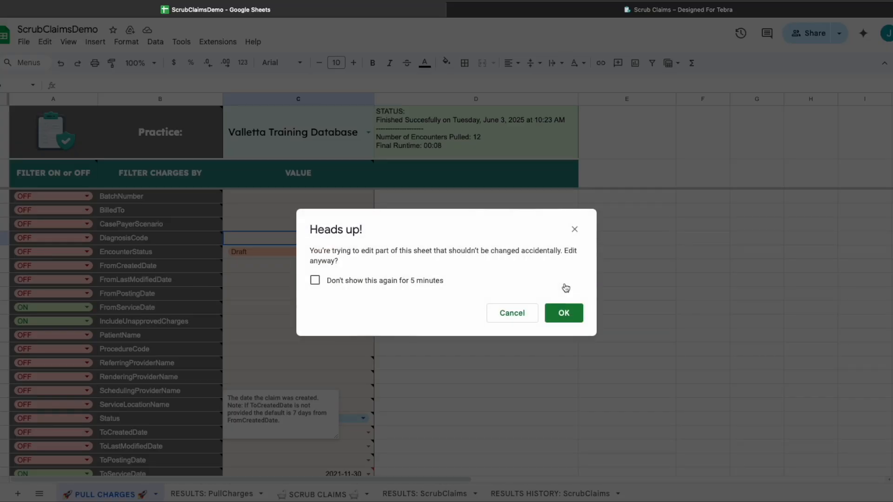
left_click(565, 312)
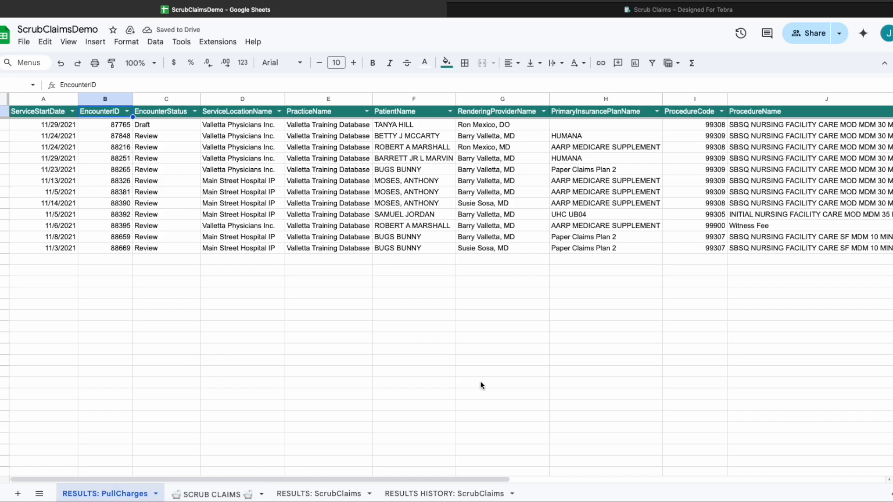
Run the Scrub Claims Insert/Fix Template command and dismiss the Template Fixed confirmation.
left_click(217, 43)
mouse_move(268, 163)
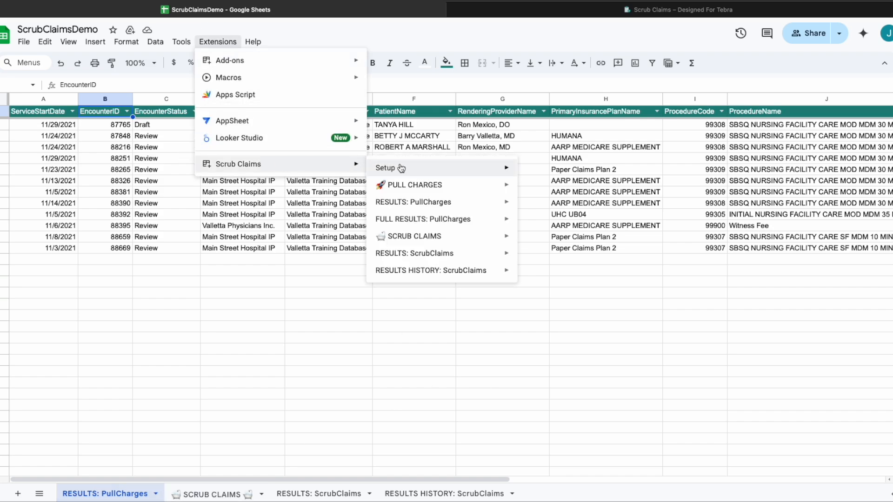
mouse_move(400, 168)
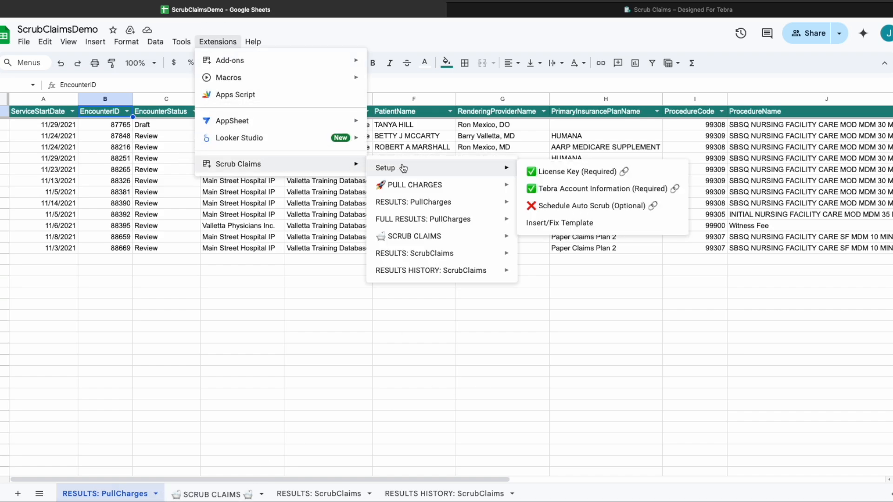
left_click(561, 223)
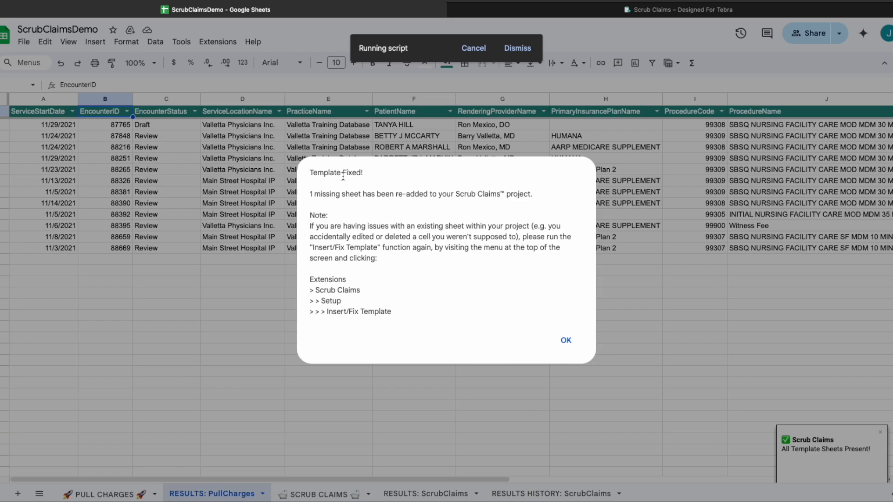
left_click(564, 340)
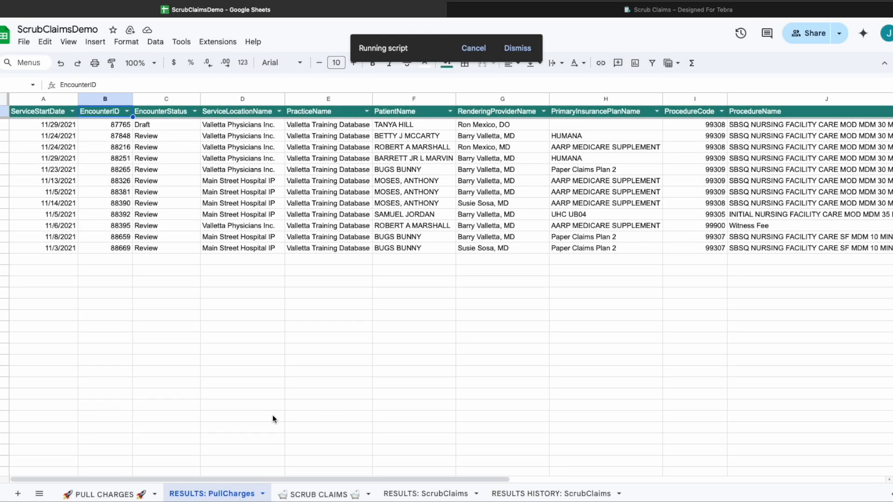
On the re-added PULL CHARGES sheet, delete filter names CasePayerScenario through IncludeUnapprovedCharges, accepting the warning.
left_click(120, 494)
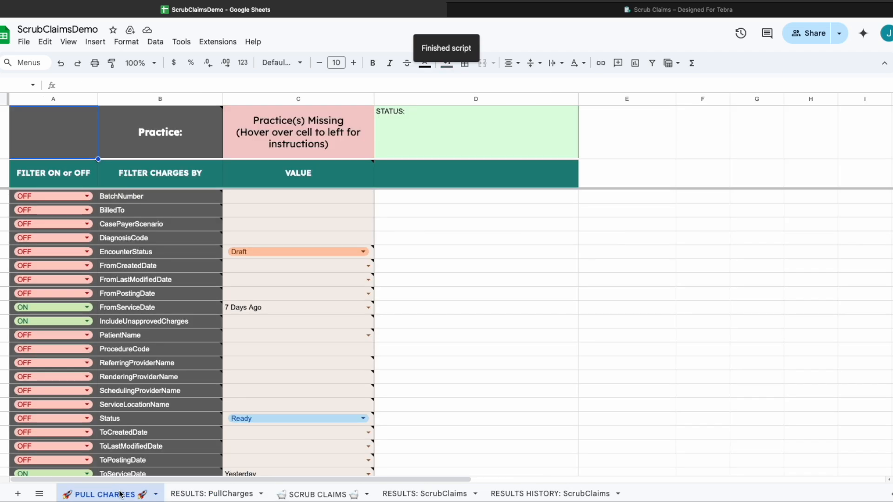
mouse_move(166, 300)
left_click(142, 294)
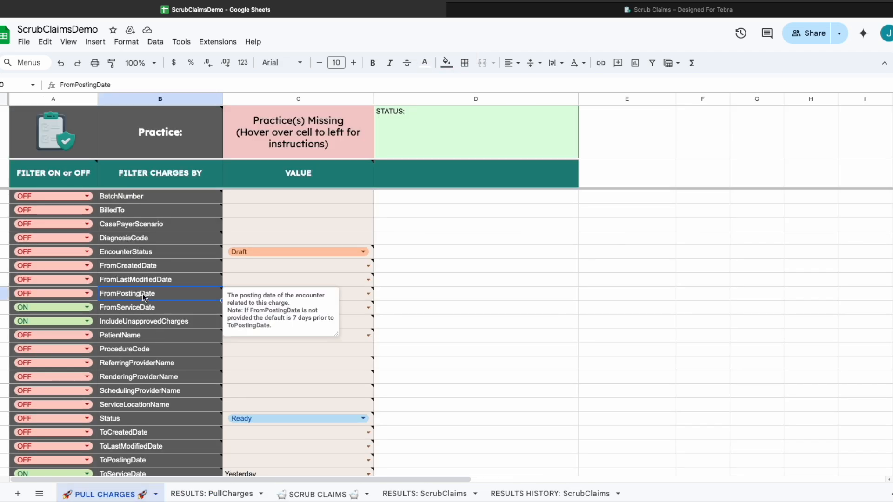
left_click(172, 210)
left_click_drag(167, 224, 160, 328)
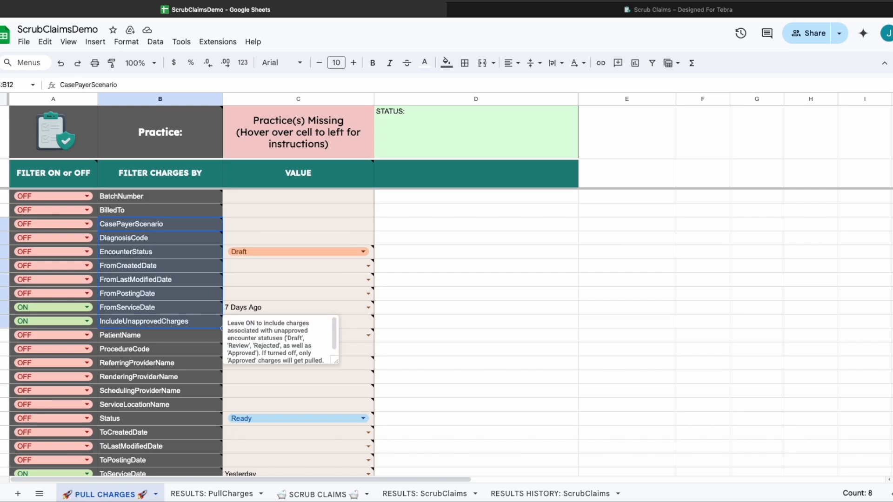
key("Delete")
left_click(564, 313)
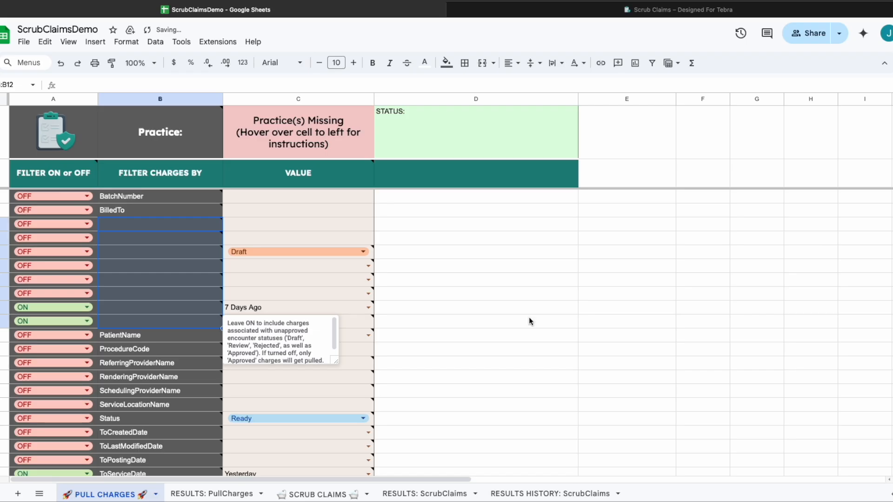
left_click(560, 278)
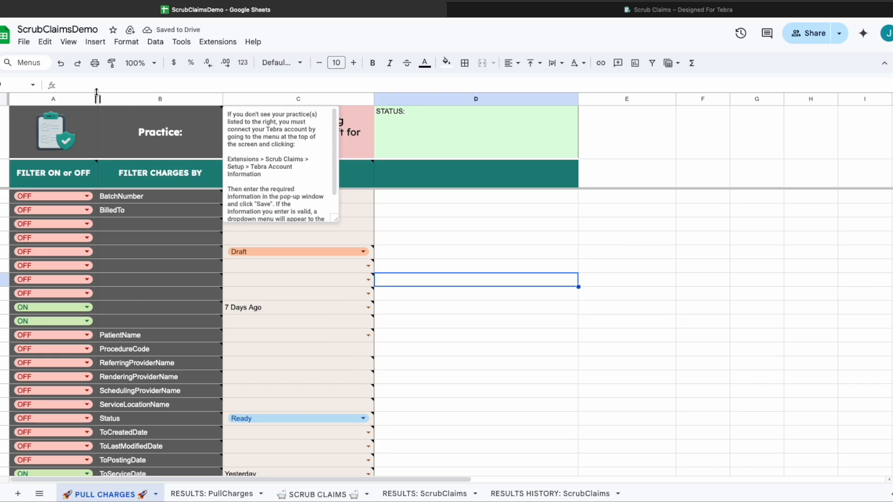
left_click(219, 41)
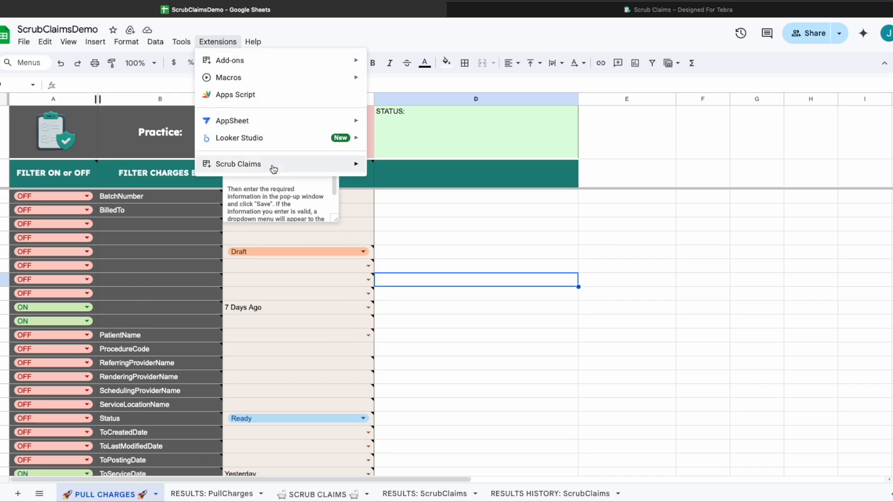
Run Setup > Insert/Fix Template, tick PULL CHARGES in the sidebar, and reset it.
mouse_move(292, 168)
mouse_move(418, 171)
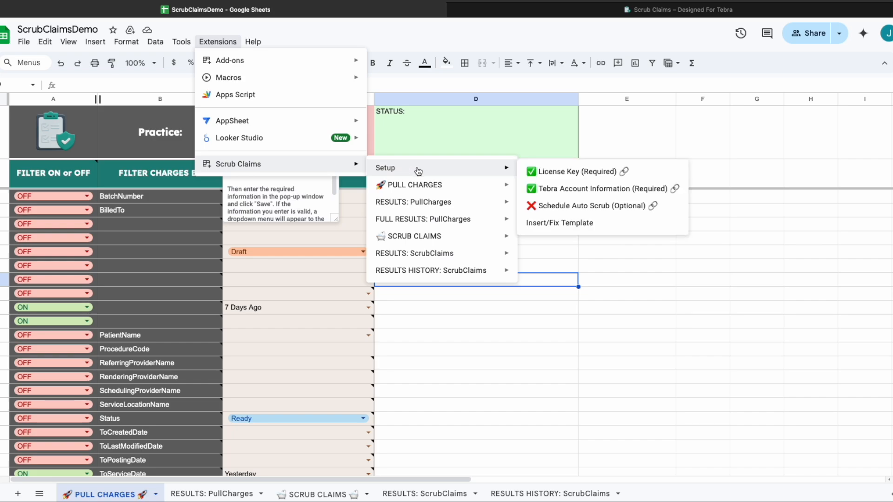
left_click(612, 226)
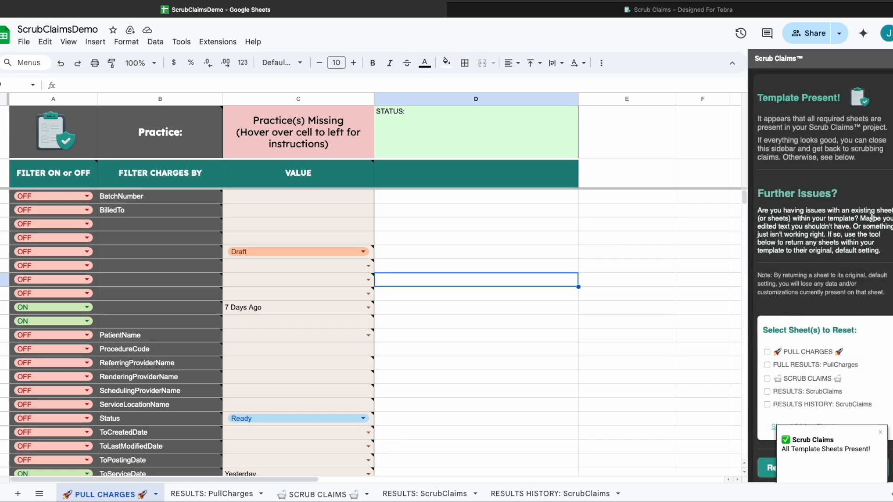
scroll(844, 270, "down", 1)
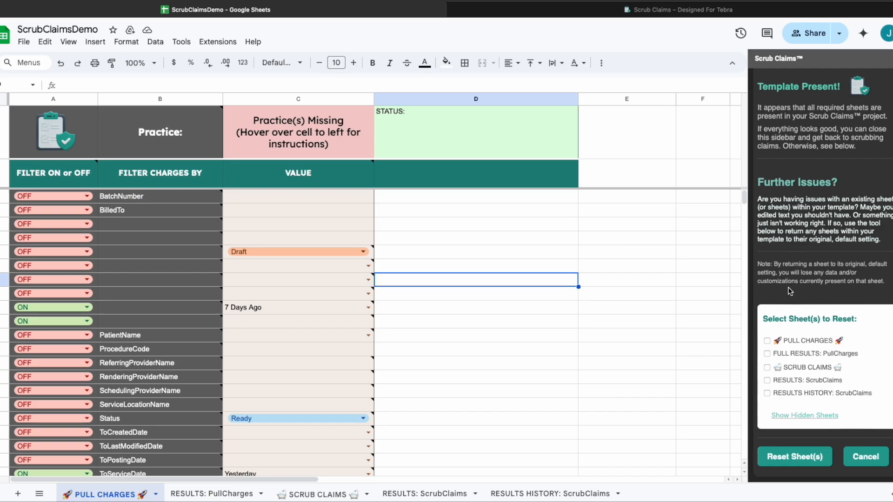
left_click(767, 341)
left_click(793, 460)
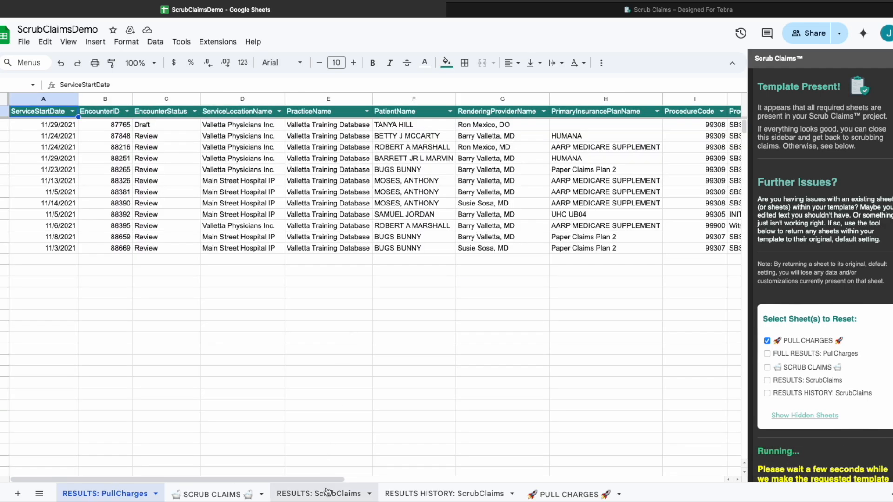
Copy the SCRUB CLAIMS rule rows A2:H11, then return to the restored PULL CHARGES sheet.
left_click(195, 498)
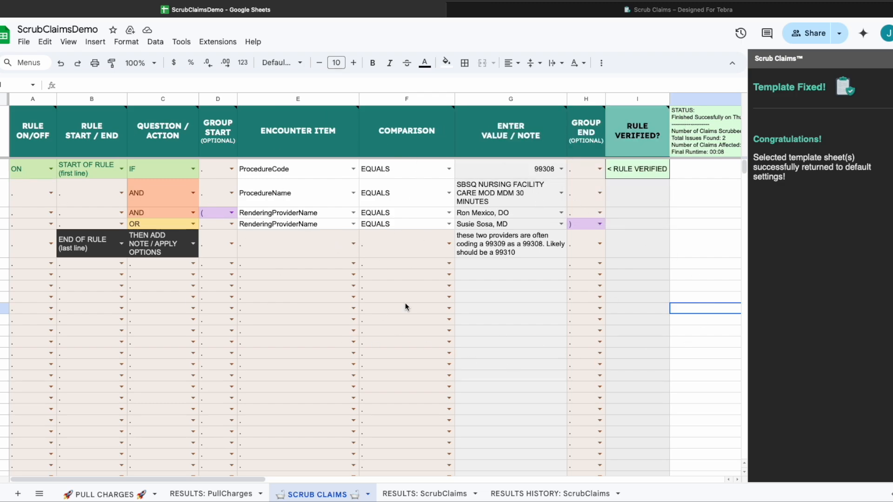
left_click(26, 168)
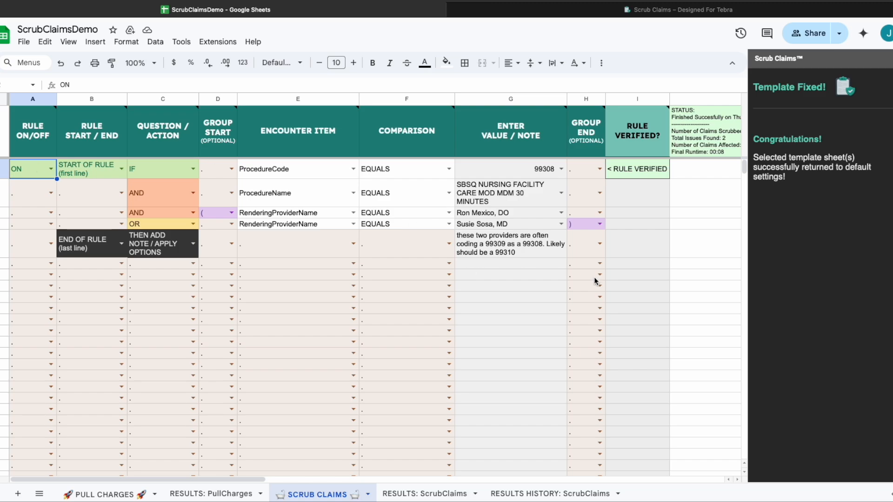
left_click(582, 310, "shift")
key("ctrl+c")
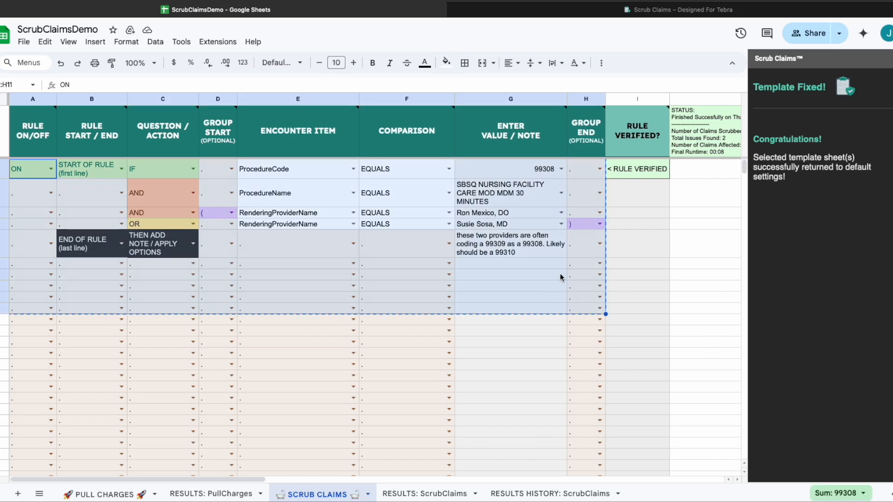
left_click(65, 496)
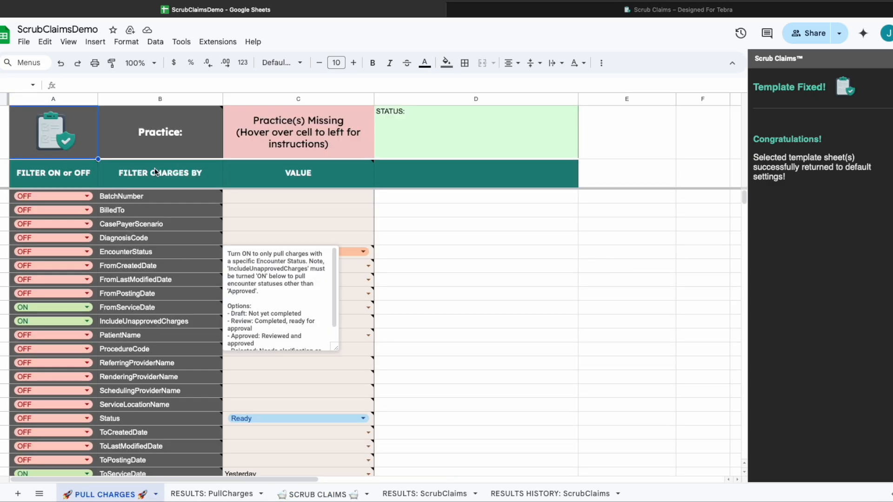
left_click(506, 320)
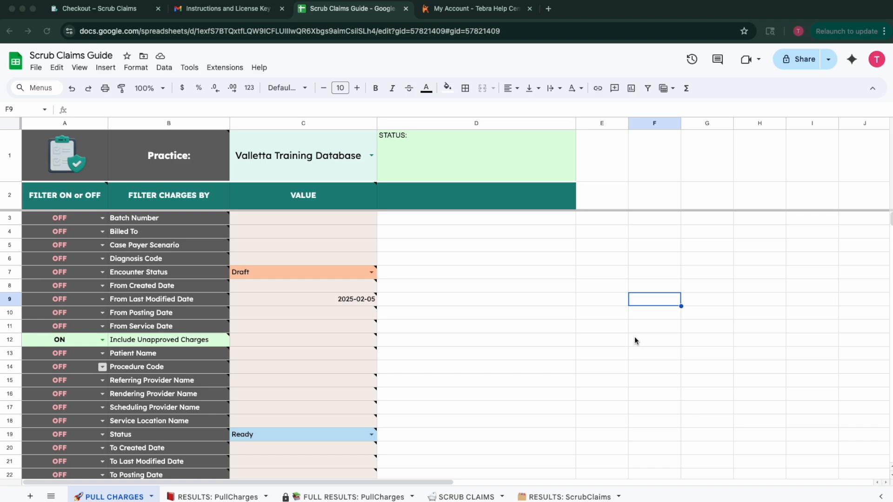
Read the Scrub Claims setup instructions email in Gmail, then go back to the Sheets home page.
left_click(233, 9)
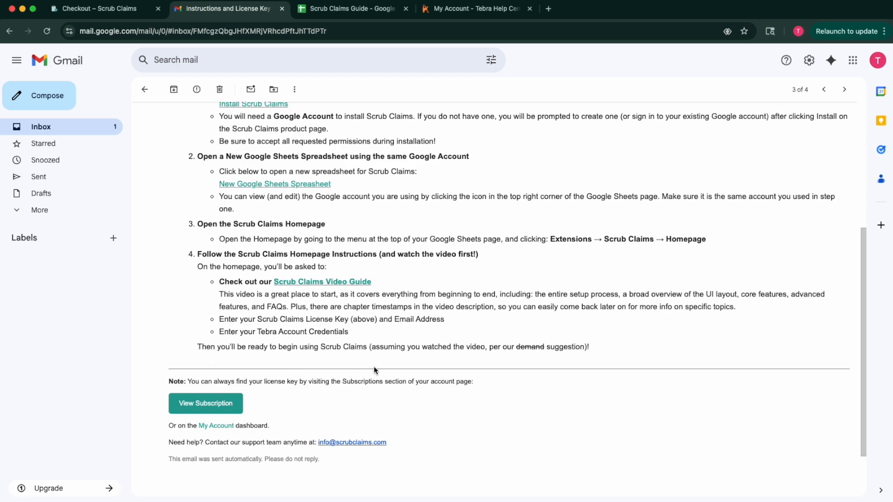
left_click(349, 9)
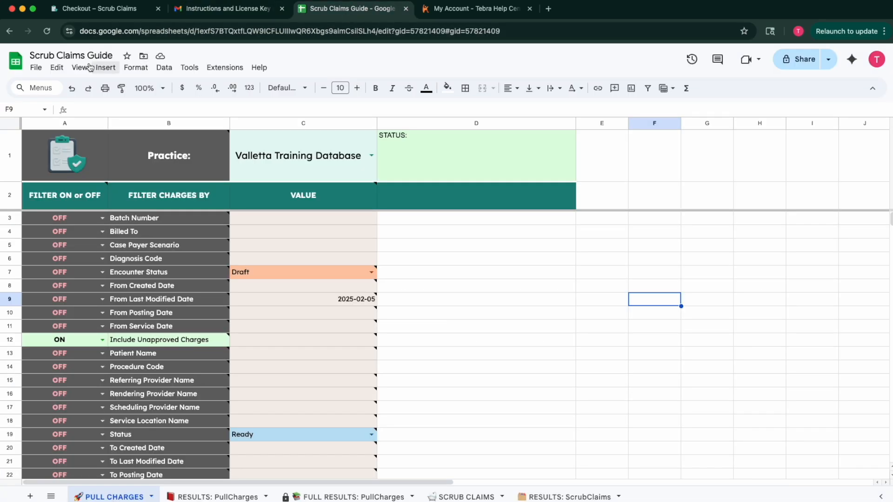
left_click(15, 61)
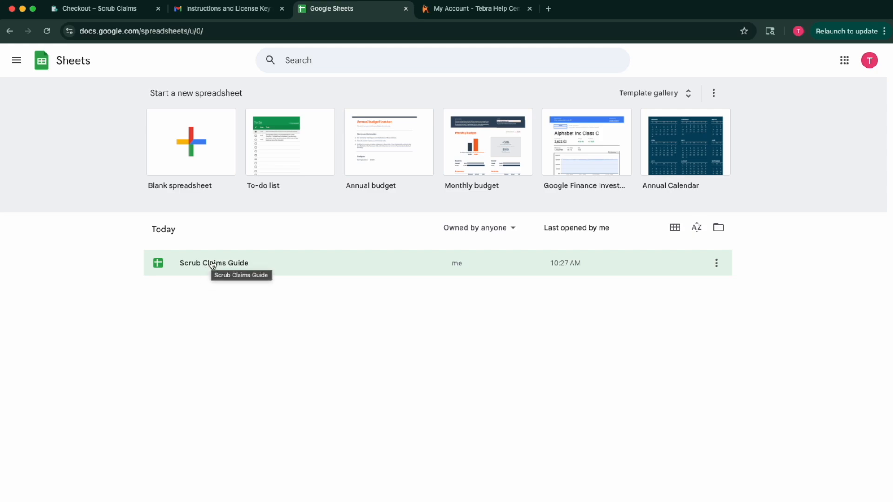
Open Scrub Claims Guide from the file list and select its name and web address.
left_click(223, 265)
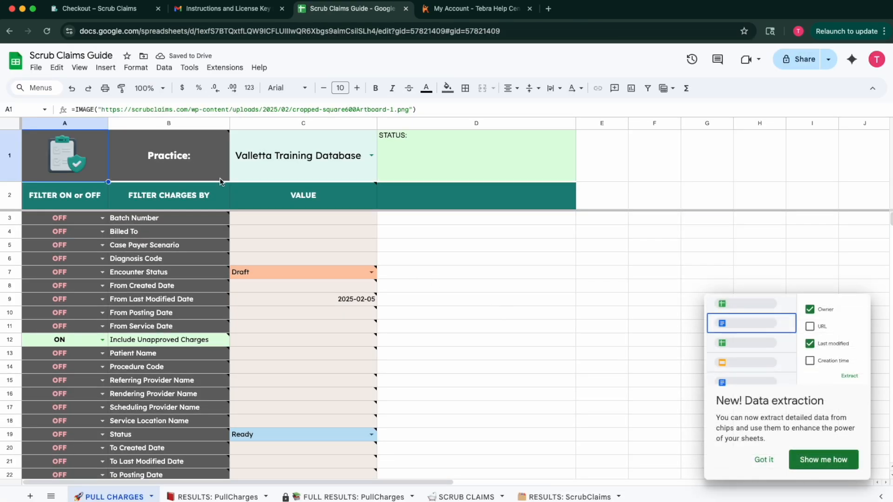
left_click(61, 56)
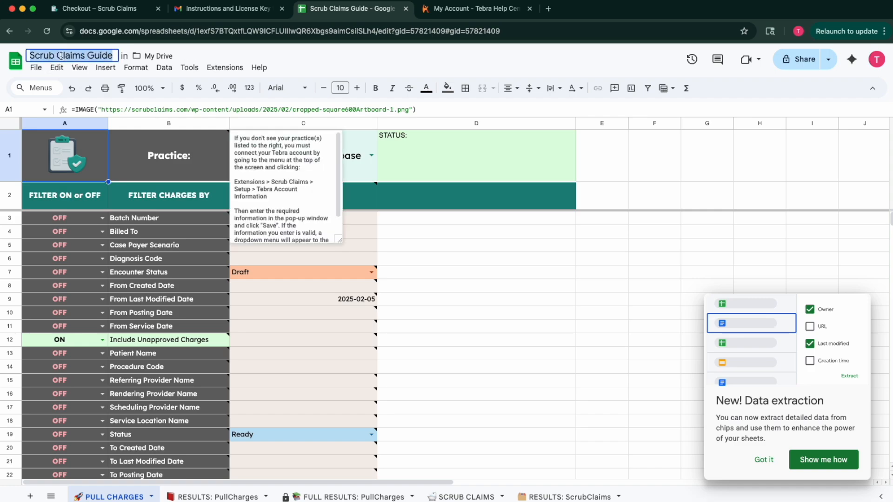
left_click(481, 338)
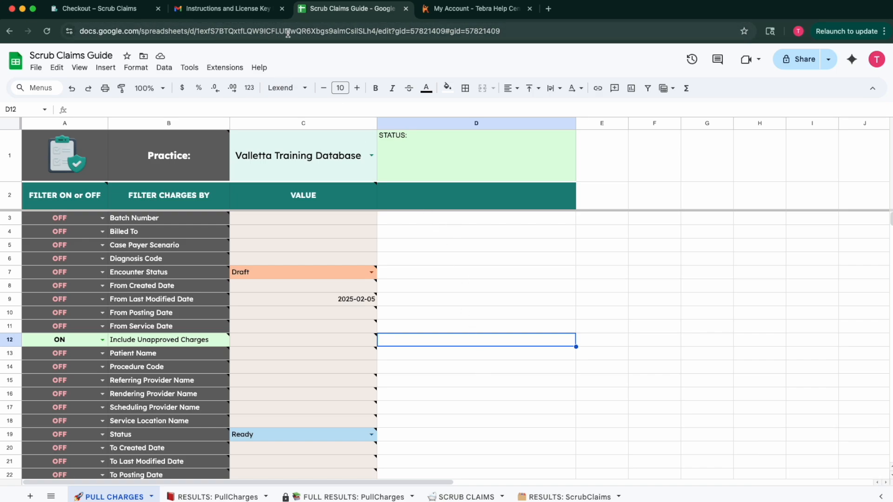
left_click(289, 34)
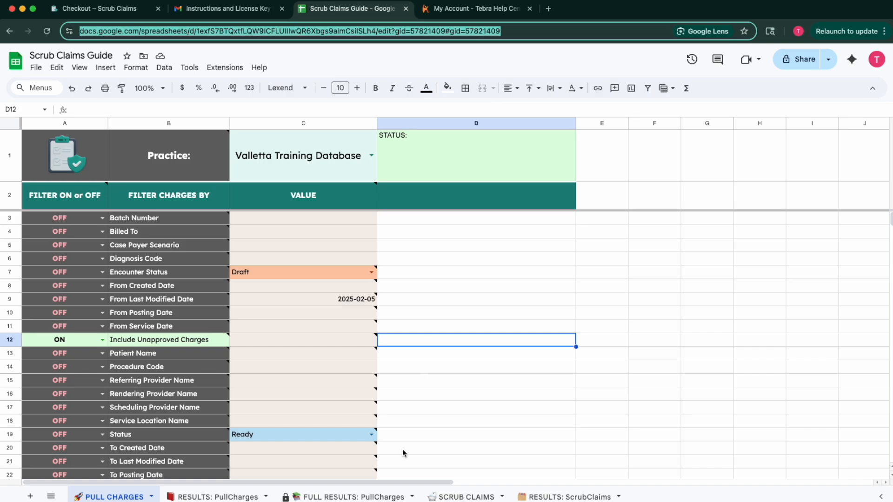
Look through the RESULTS, FULL RESULTS and SCRUB CLAIMS sheets, finishing on PULL CHARGES.
left_click(214, 497)
left_click(337, 497)
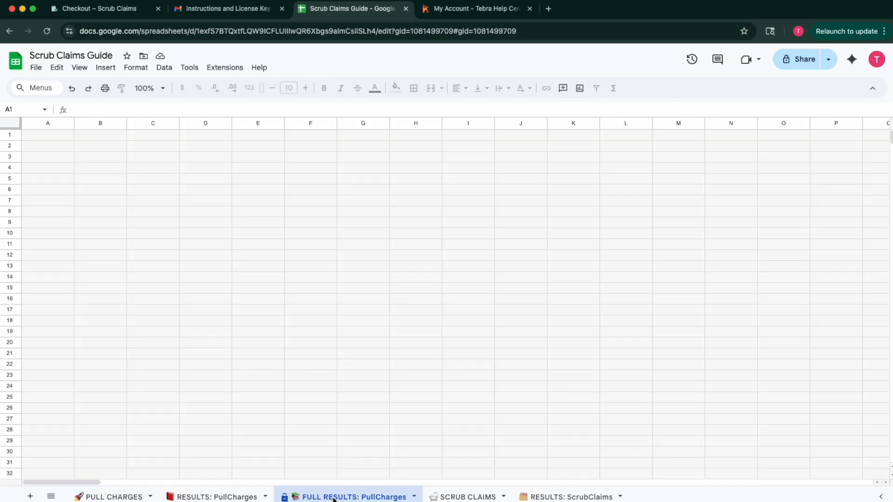
left_click(197, 496)
left_click(117, 497)
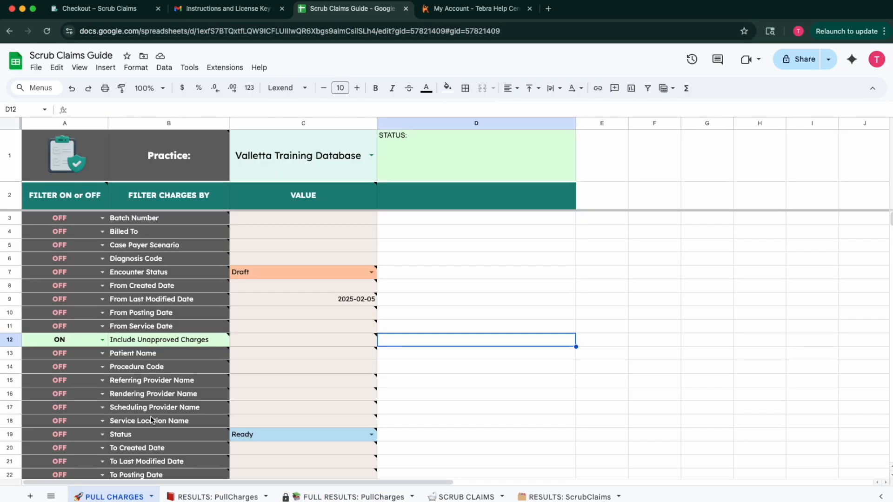
left_click(458, 497)
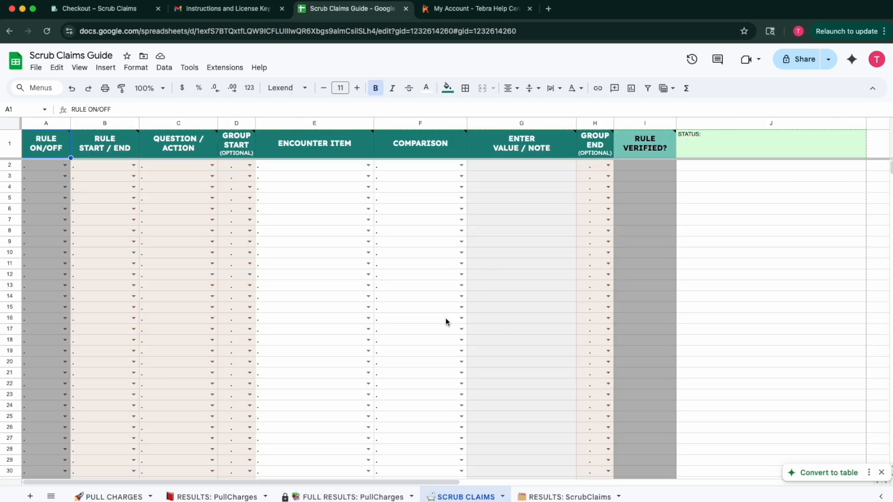
left_click(100, 498)
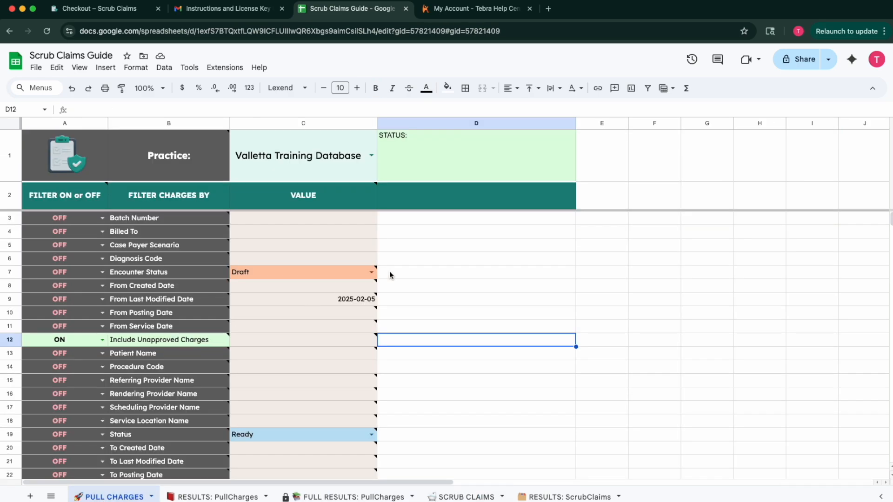